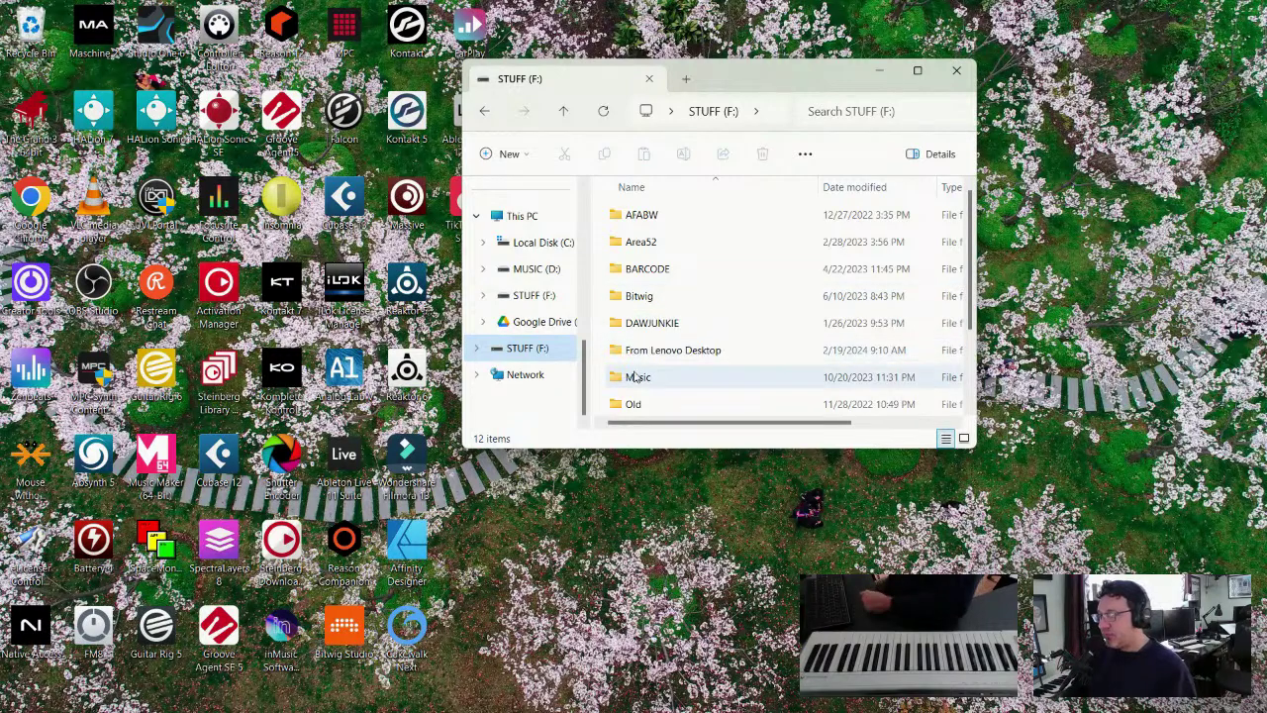
Open the Samples folder inside Music on the STUFF (F:) drive and select the four Vengeance sample folders
{"action": "double_click", "coordinate": [638, 376]}
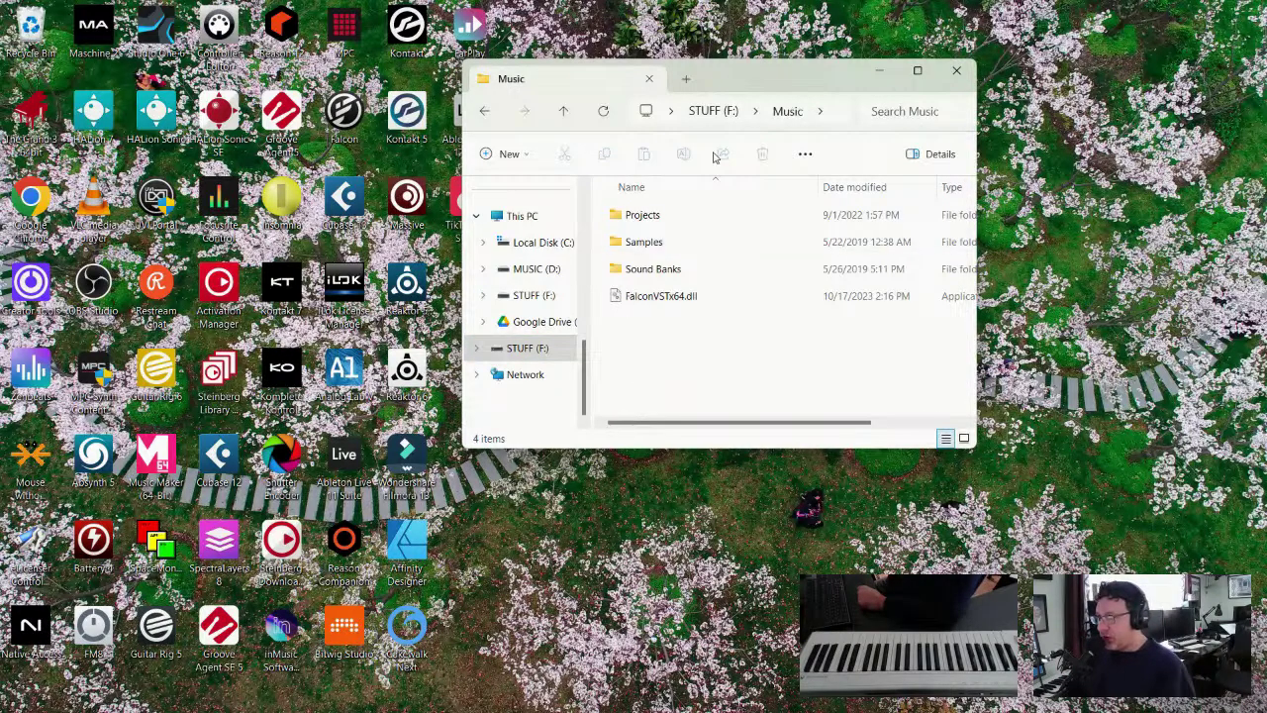
{"action": "left_click_drag", "start_coordinate": [728, 80], "coordinate": [837, 157]}
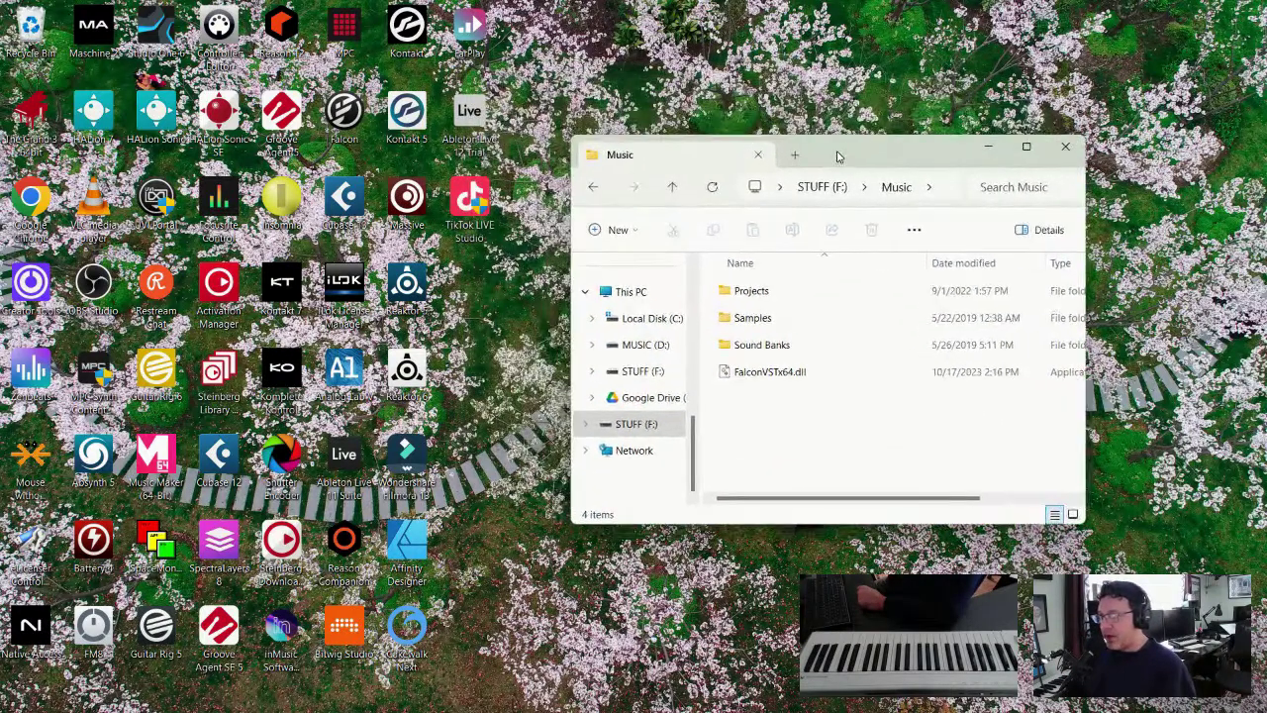
{"action": "double_click", "coordinate": [755, 319]}
{"action": "scroll", "coordinate": [790, 356], "scroll_direction": "down", "scroll_amount": 3}
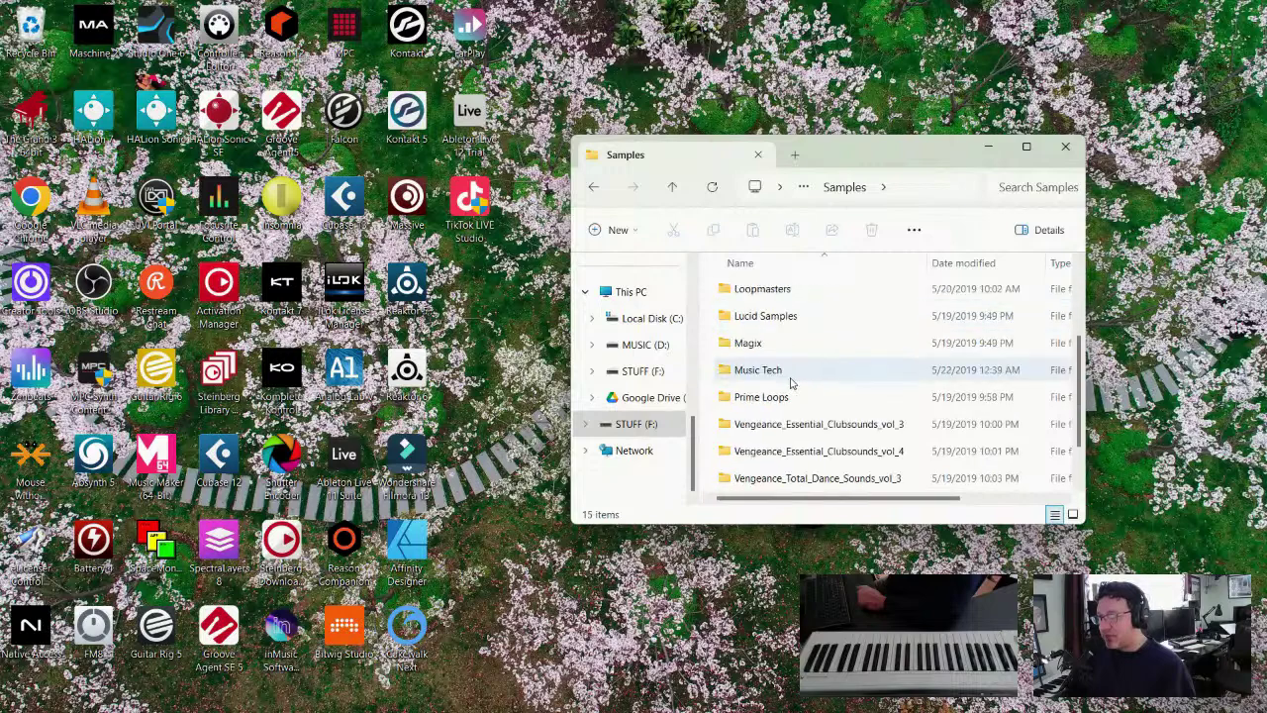
{"action": "left_click", "coordinate": [778, 373]}
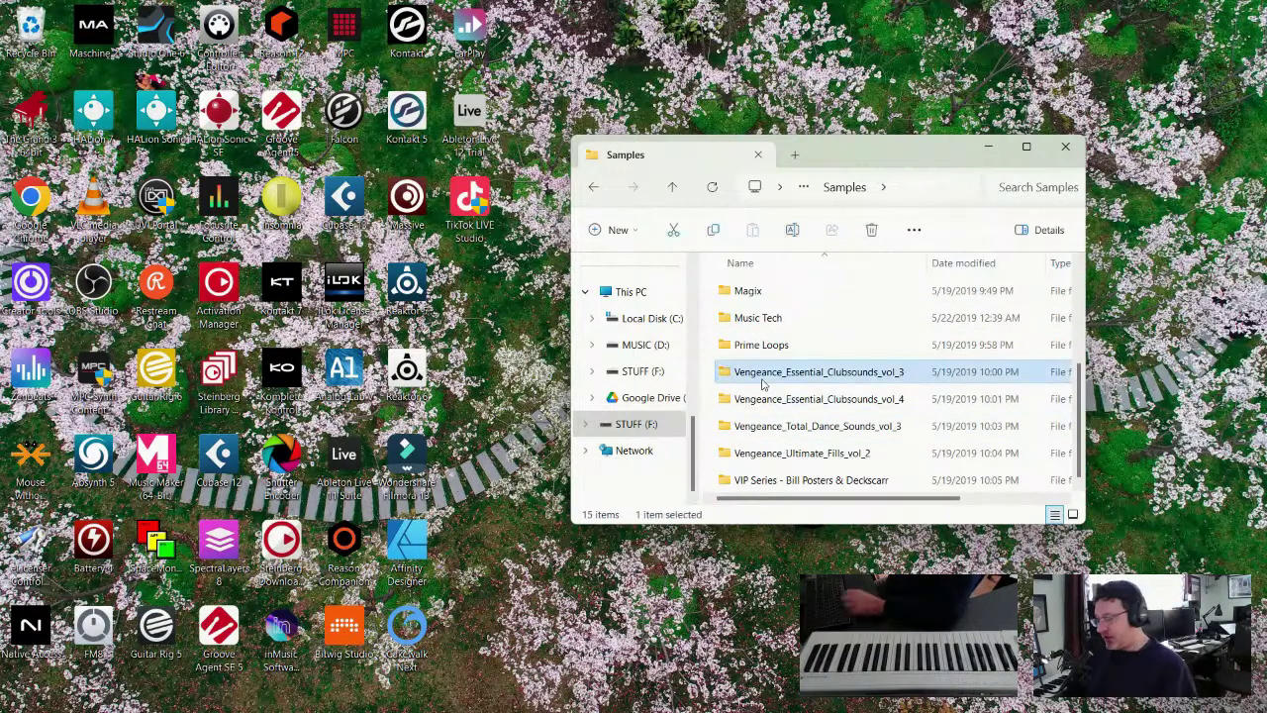
{"action": "left_click", "coordinate": [743, 457], "text": "shift"}
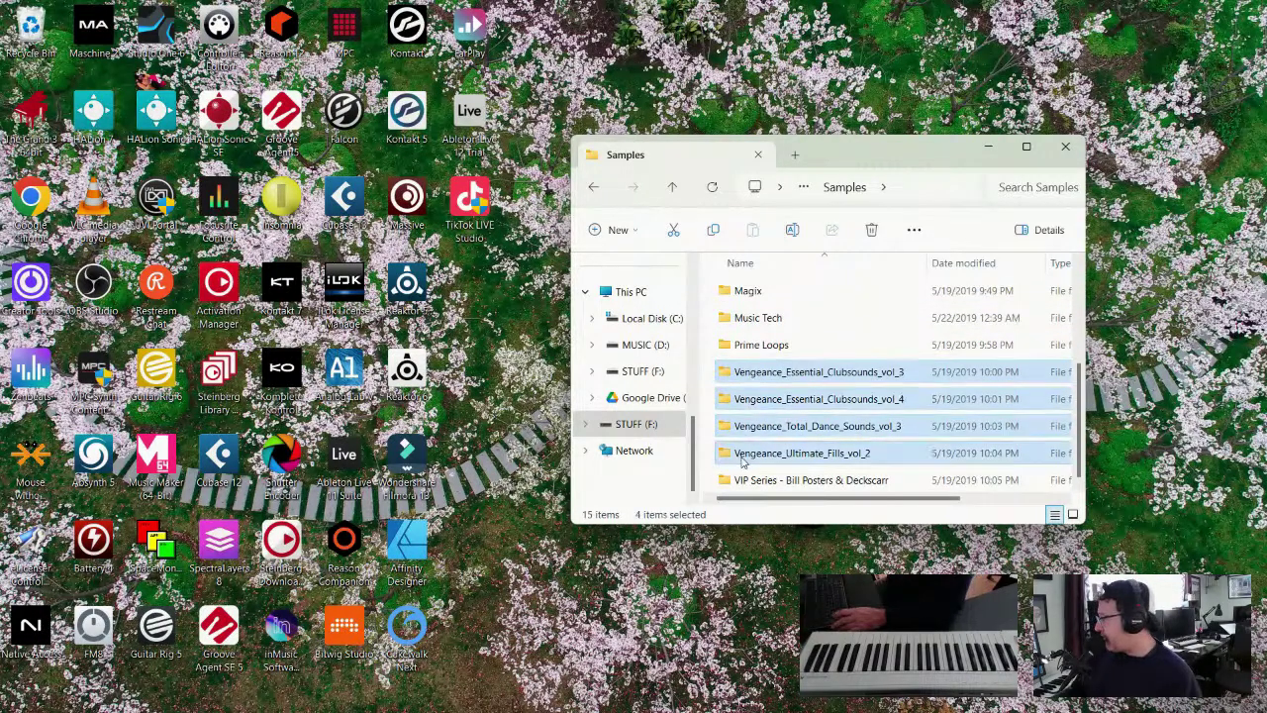
{"action": "left_click_drag", "start_coordinate": [827, 156], "coordinate": [869, 117]}
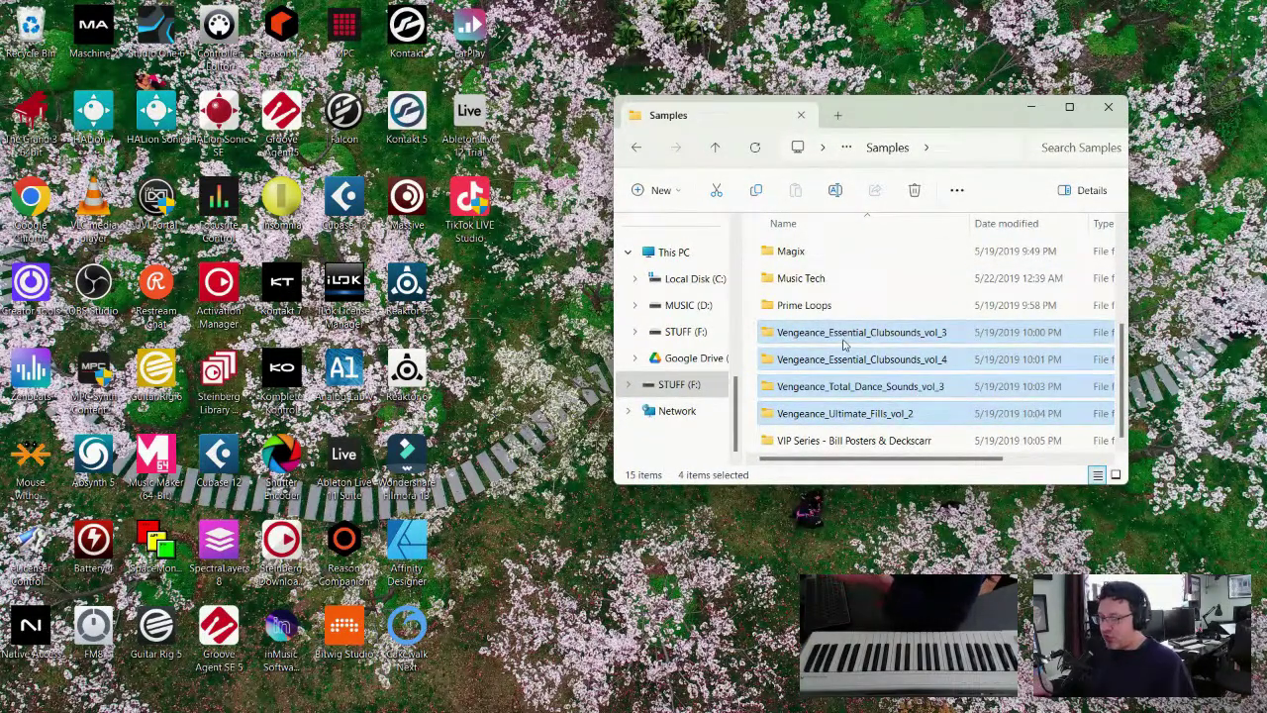
{"action": "mouse_move", "coordinate": [845, 343]}
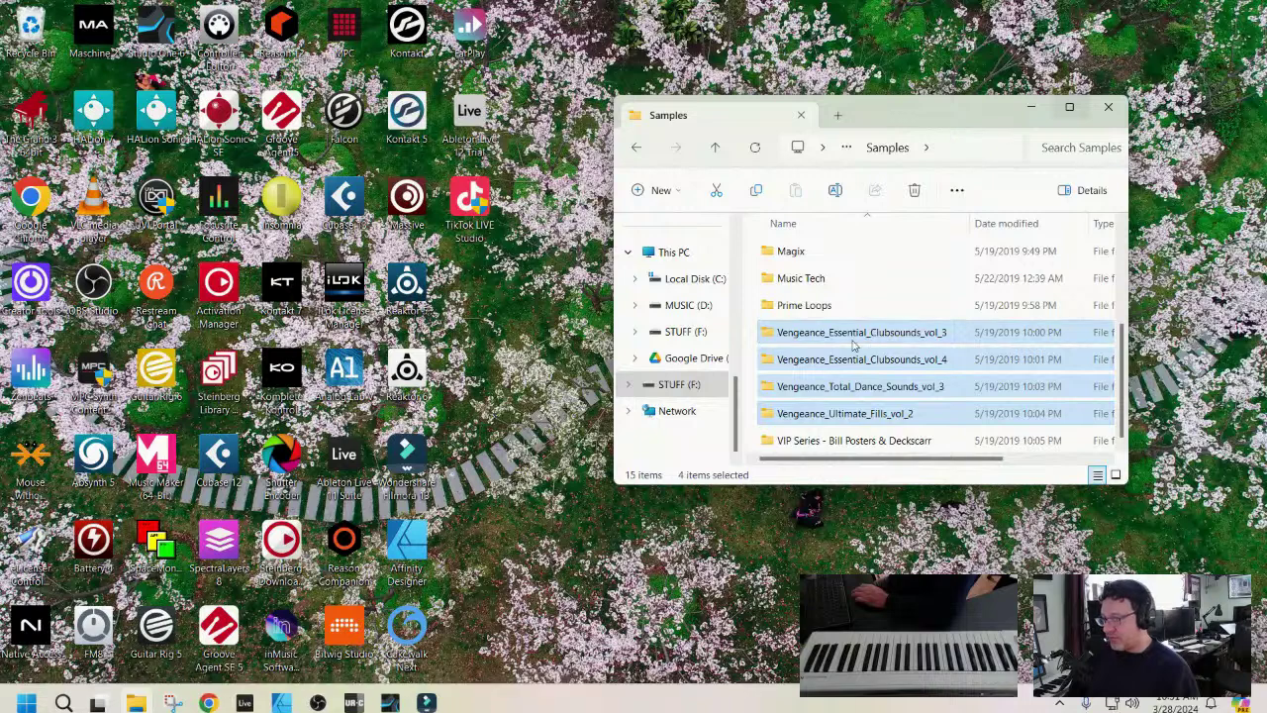
Look through the Samples folder on the MUSIC (D:) drive down to the Vengeance folders and close the file window
{"action": "left_click", "coordinate": [690, 306]}
{"action": "left_click", "coordinate": [780, 308]}
{"action": "double_click", "coordinate": [779, 308]}
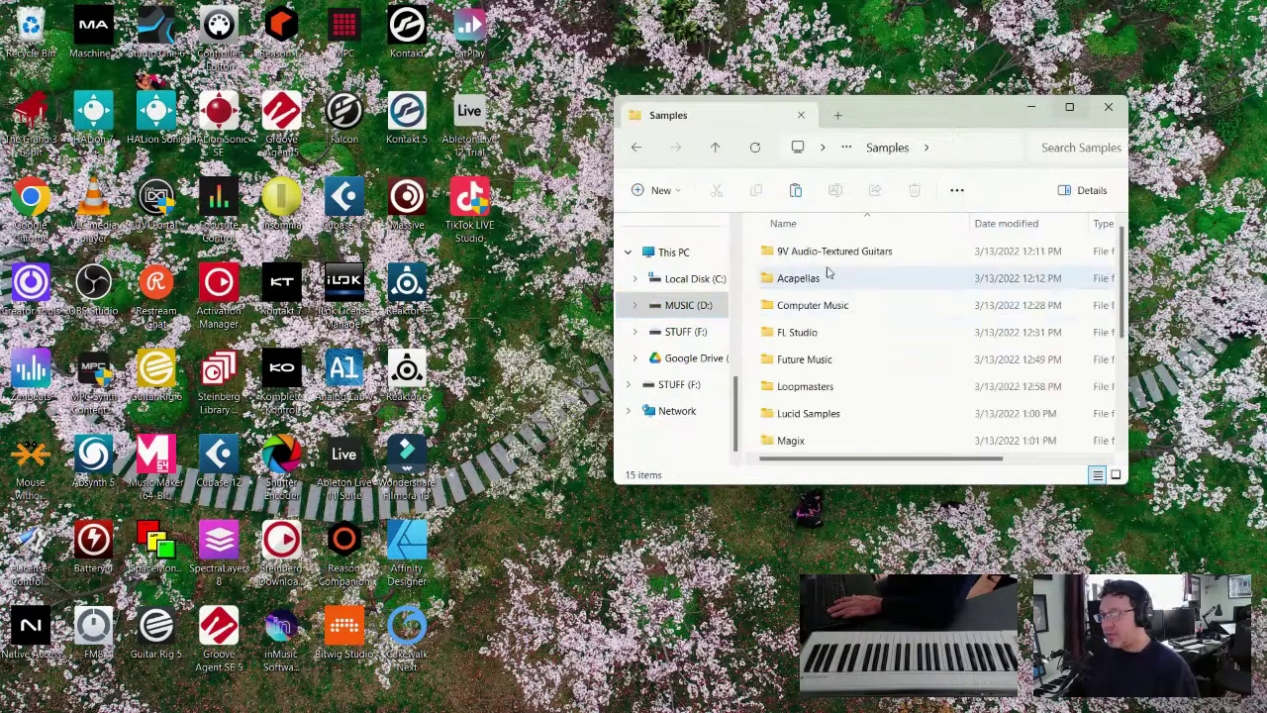
{"action": "scroll", "coordinate": [897, 391], "scroll_direction": "down", "scroll_amount": 3}
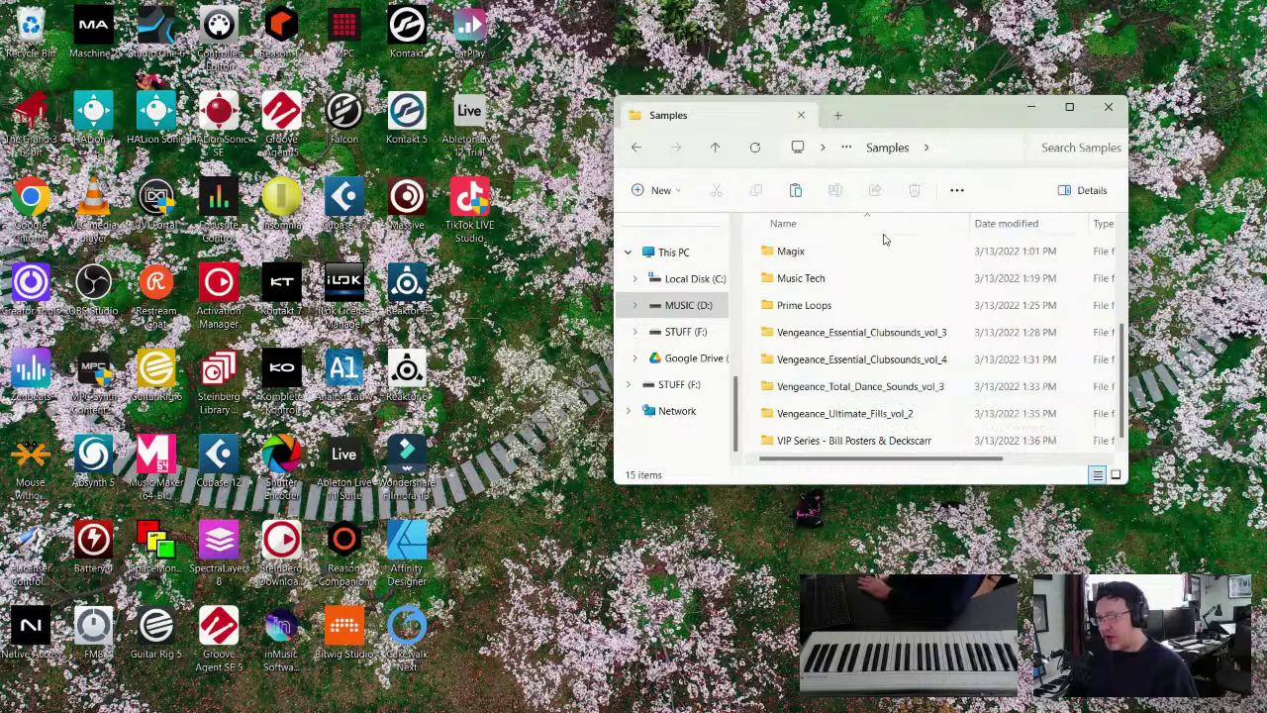
{"action": "left_click", "coordinate": [1109, 109]}
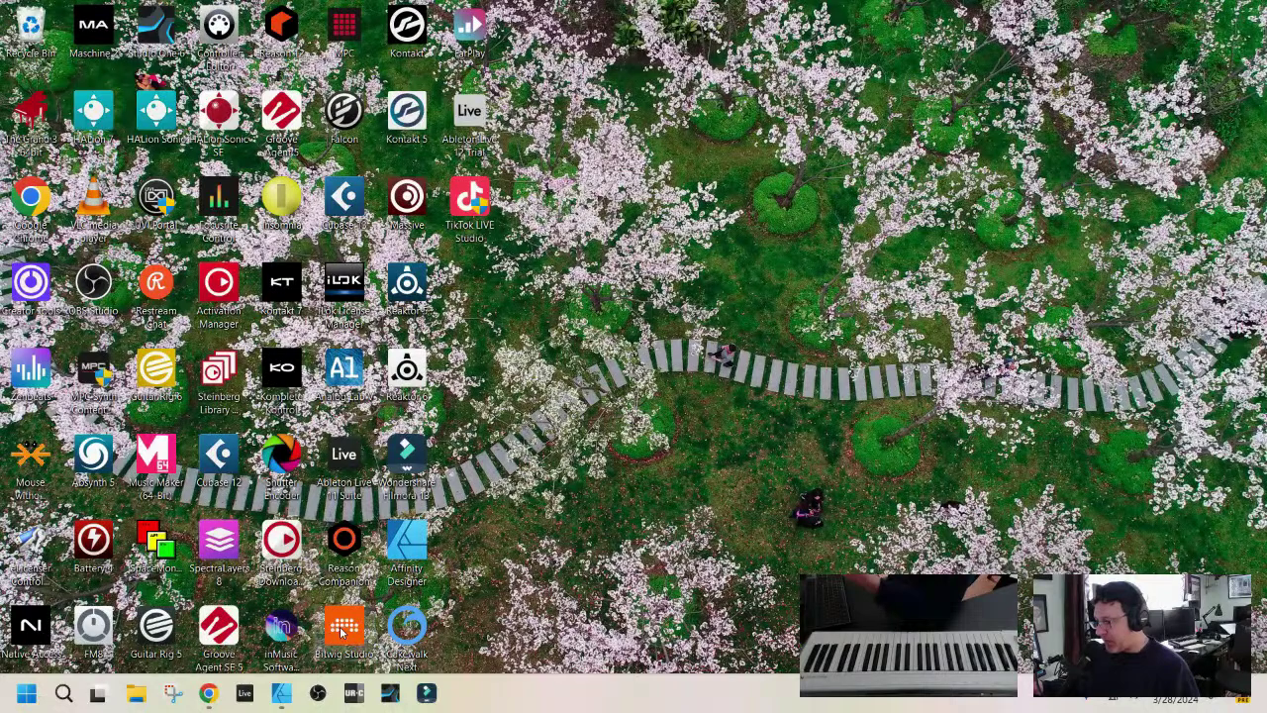
Launch Bitwig Studio, dismiss the update notices and create a new project in a maximized window
{"action": "left_click", "coordinate": [282, 698]}
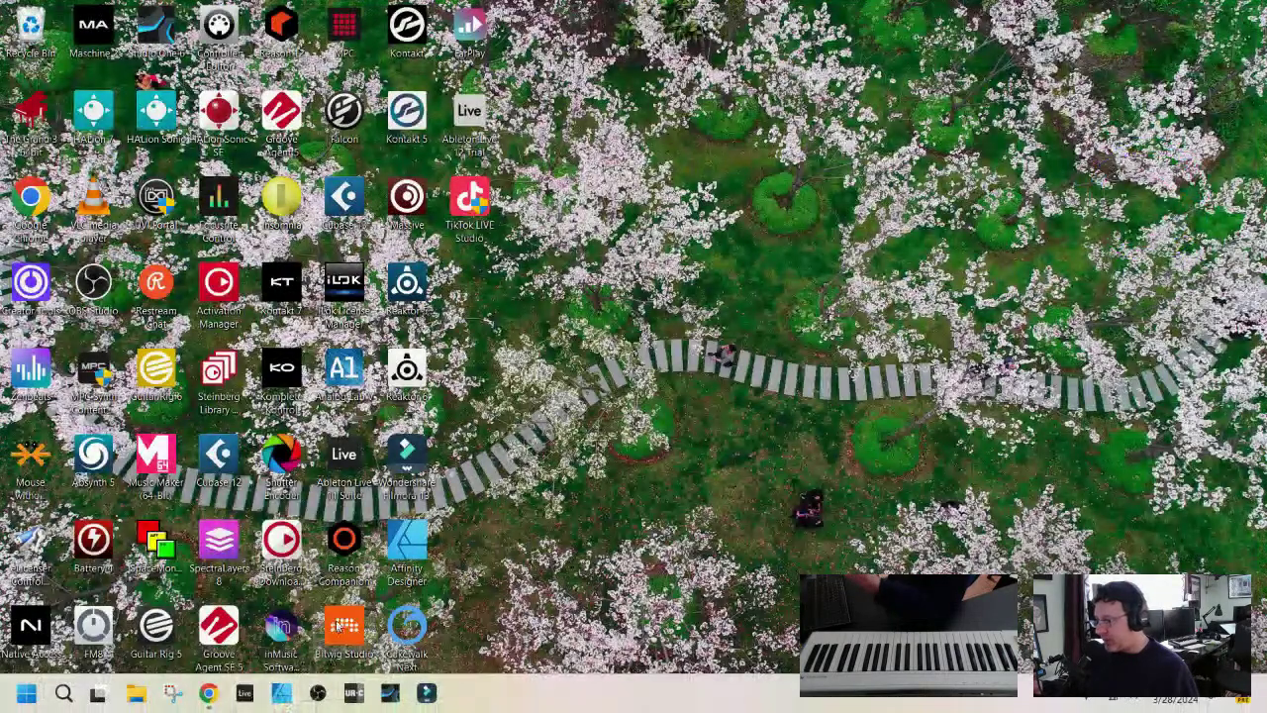
{"action": "double_click", "coordinate": [341, 624]}
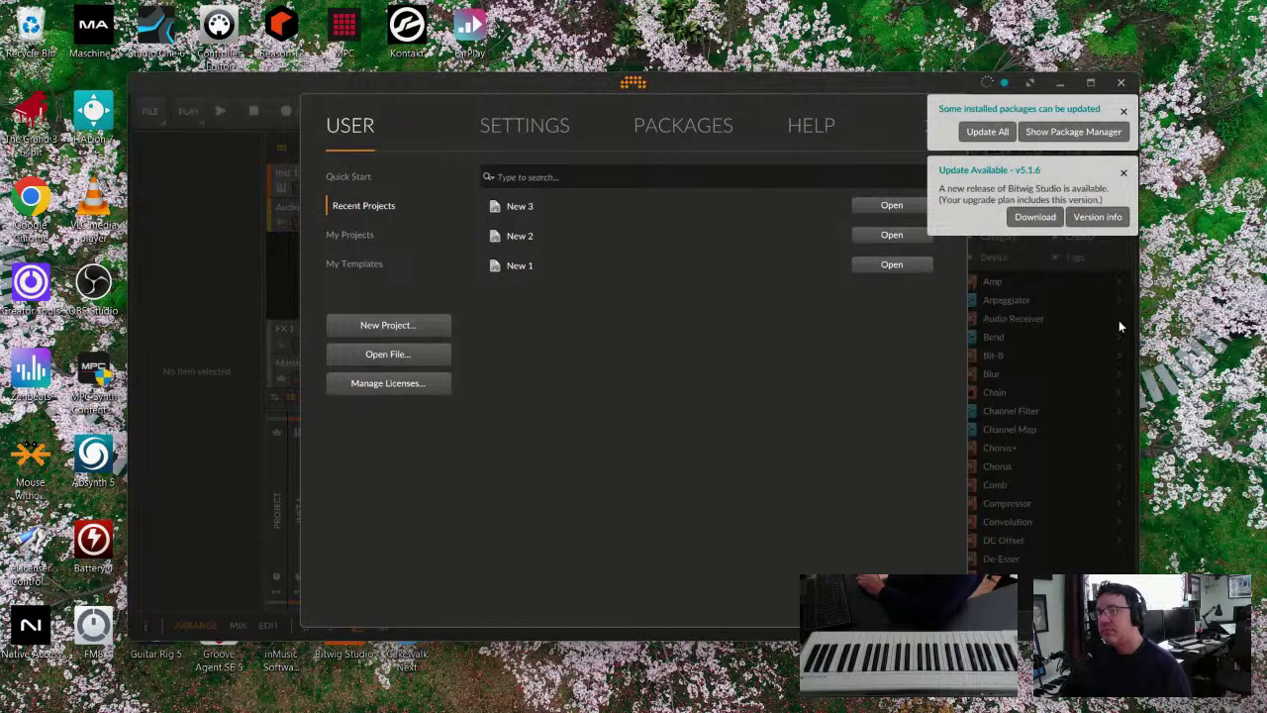
{"action": "left_click", "coordinate": [1126, 110]}
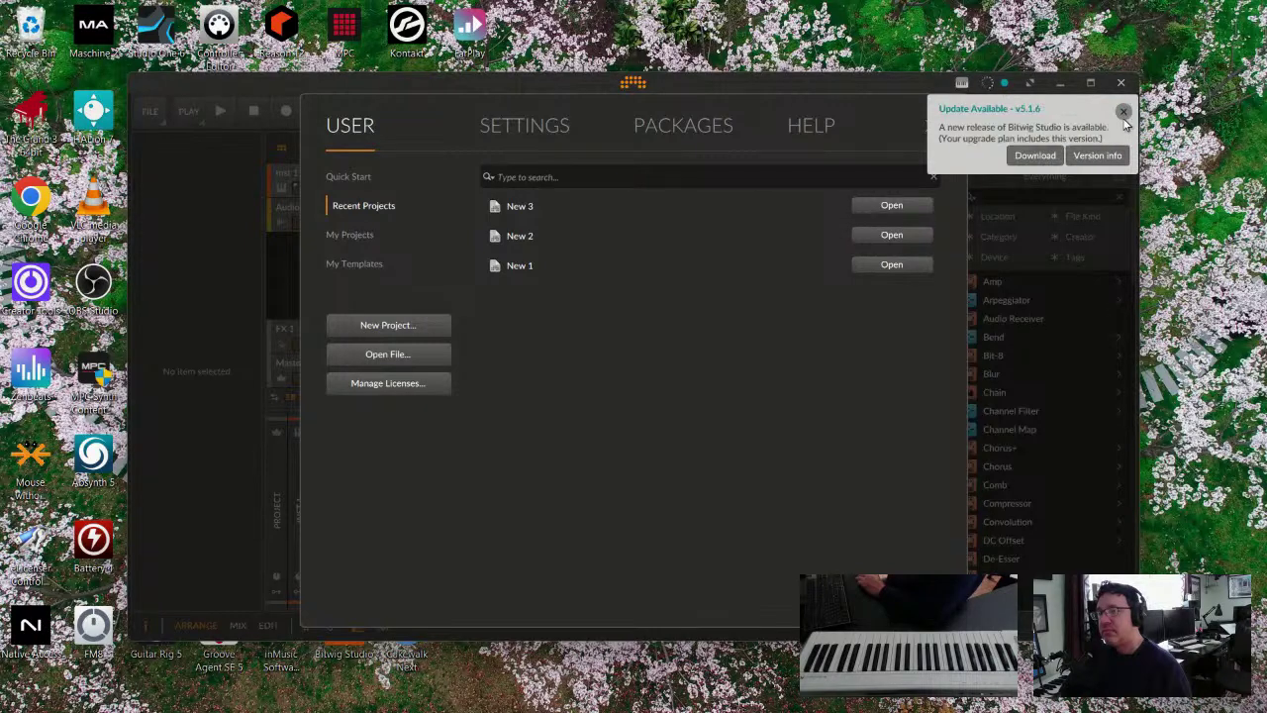
{"action": "left_click", "coordinate": [1123, 114]}
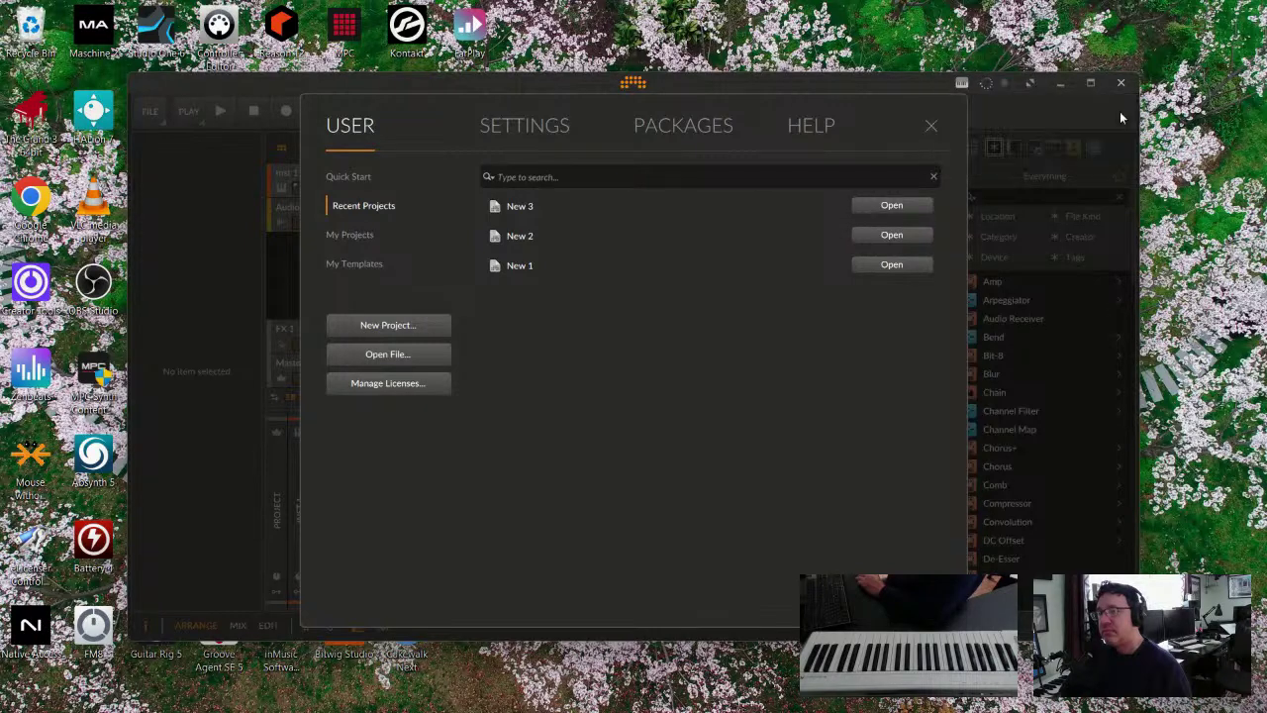
{"action": "left_click", "coordinate": [382, 326]}
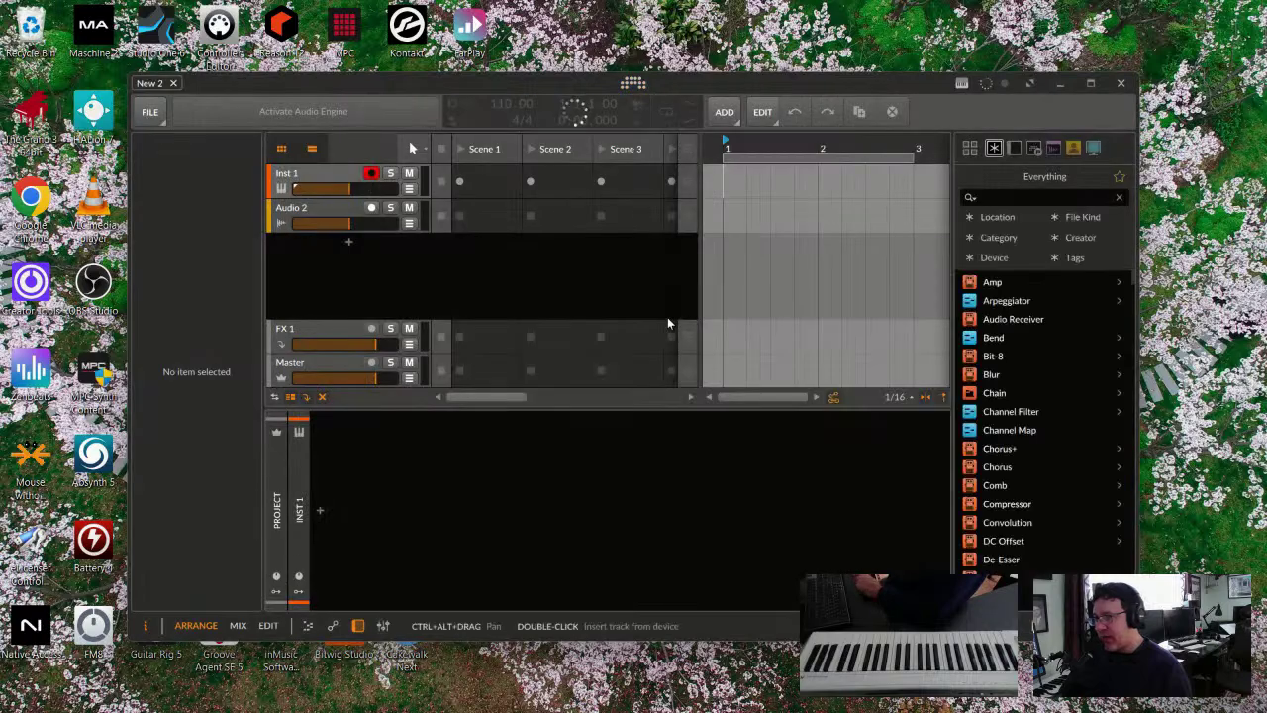
{"action": "left_click", "coordinate": [1032, 86]}
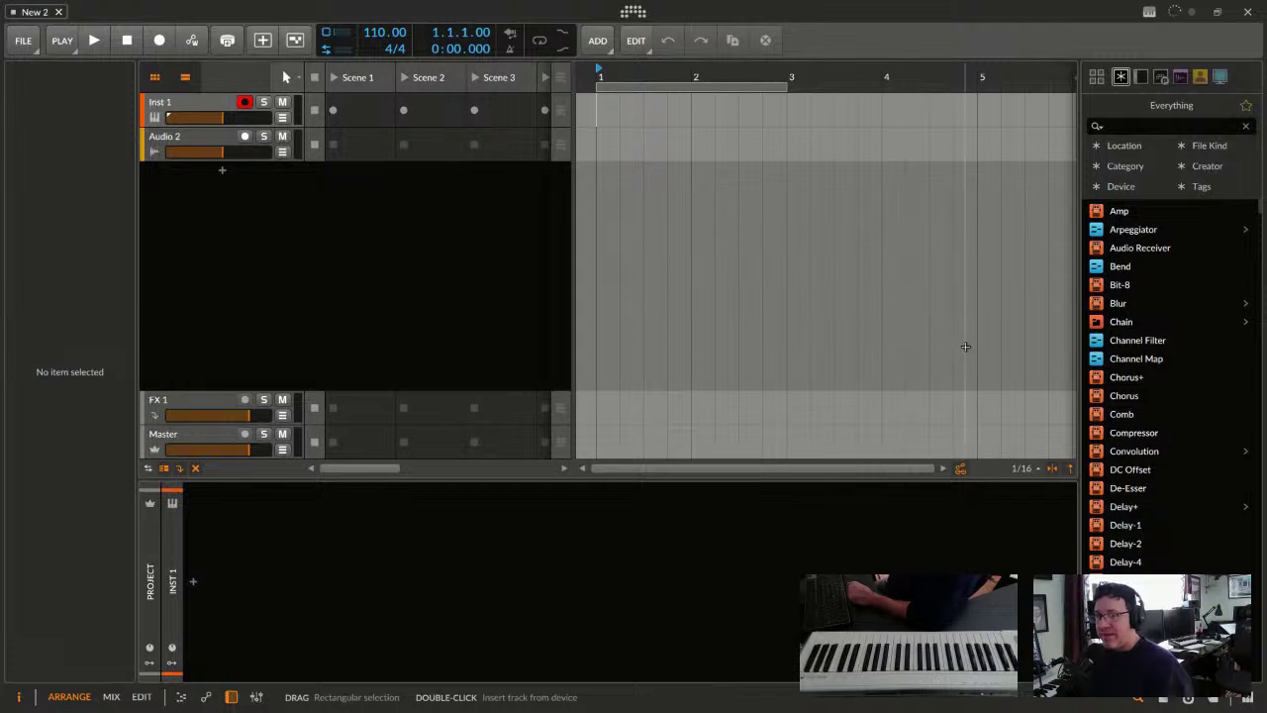
Filter the device browser to instruments and add the FM-4 synth on a new instrument track
{"action": "left_click", "coordinate": [1143, 78]}
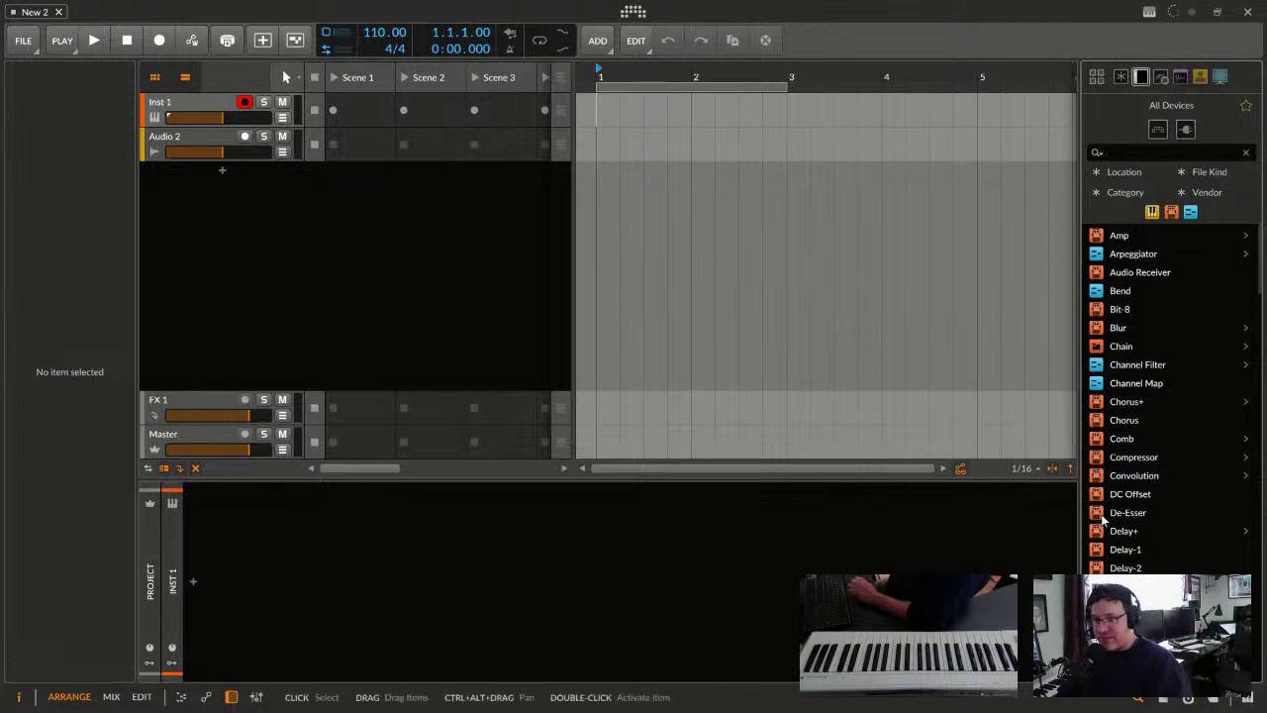
{"action": "left_click", "coordinate": [1151, 214]}
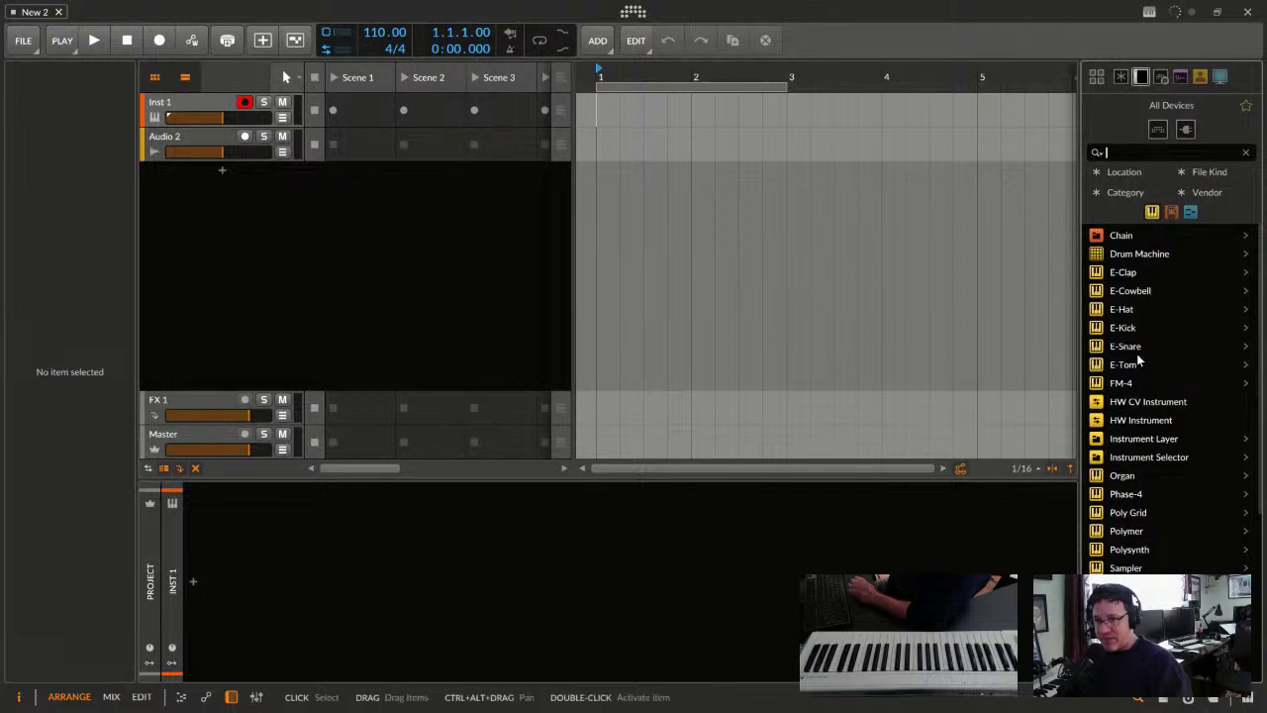
{"action": "scroll", "coordinate": [1123, 455], "scroll_direction": "down", "scroll_amount": 5}
{"action": "scroll", "coordinate": [1123, 495], "scroll_direction": "up", "scroll_amount": 5}
{"action": "left_click_drag", "start_coordinate": [1099, 387], "coordinate": [569, 342]}
{"action": "left_click_drag", "start_coordinate": [258, 251], "coordinate": [254, 248]}
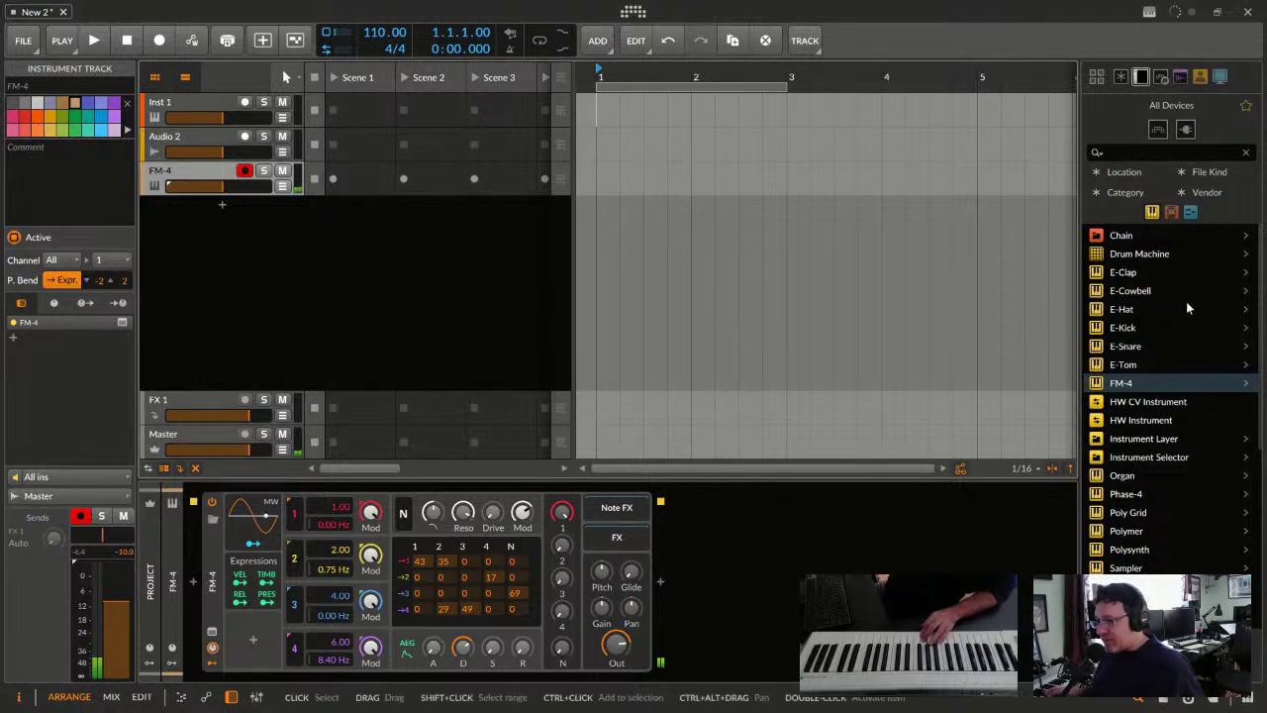
Insert a Reverb effect after the FM-4 synth in the track's device chain
{"action": "left_click", "coordinate": [617, 544]}
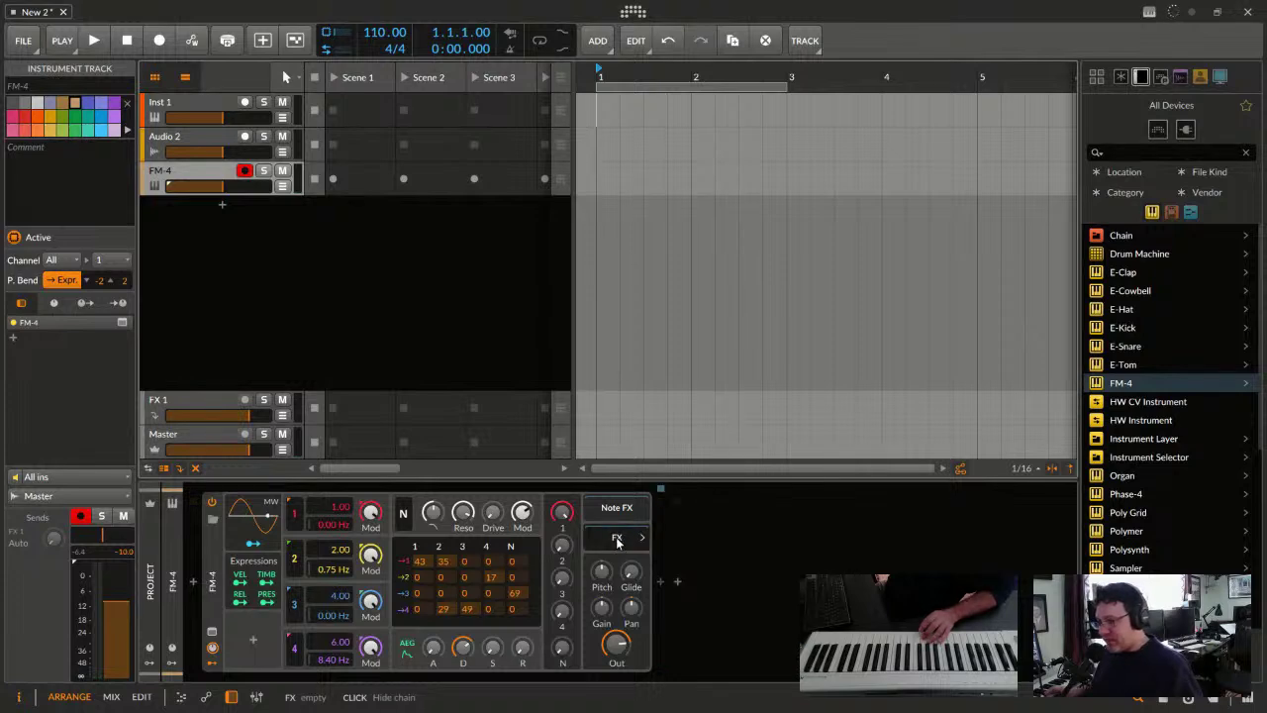
{"action": "left_click", "coordinate": [660, 585]}
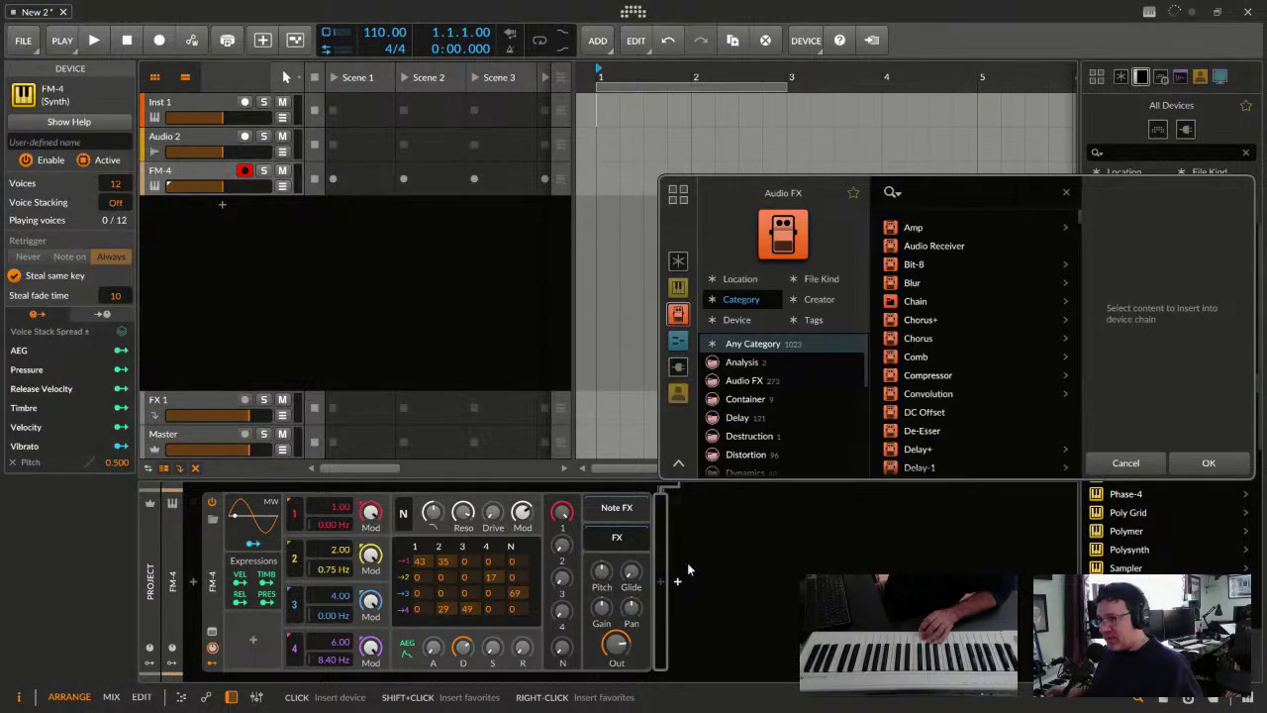
{"action": "scroll", "coordinate": [922, 337], "scroll_direction": "down", "scroll_amount": 15}
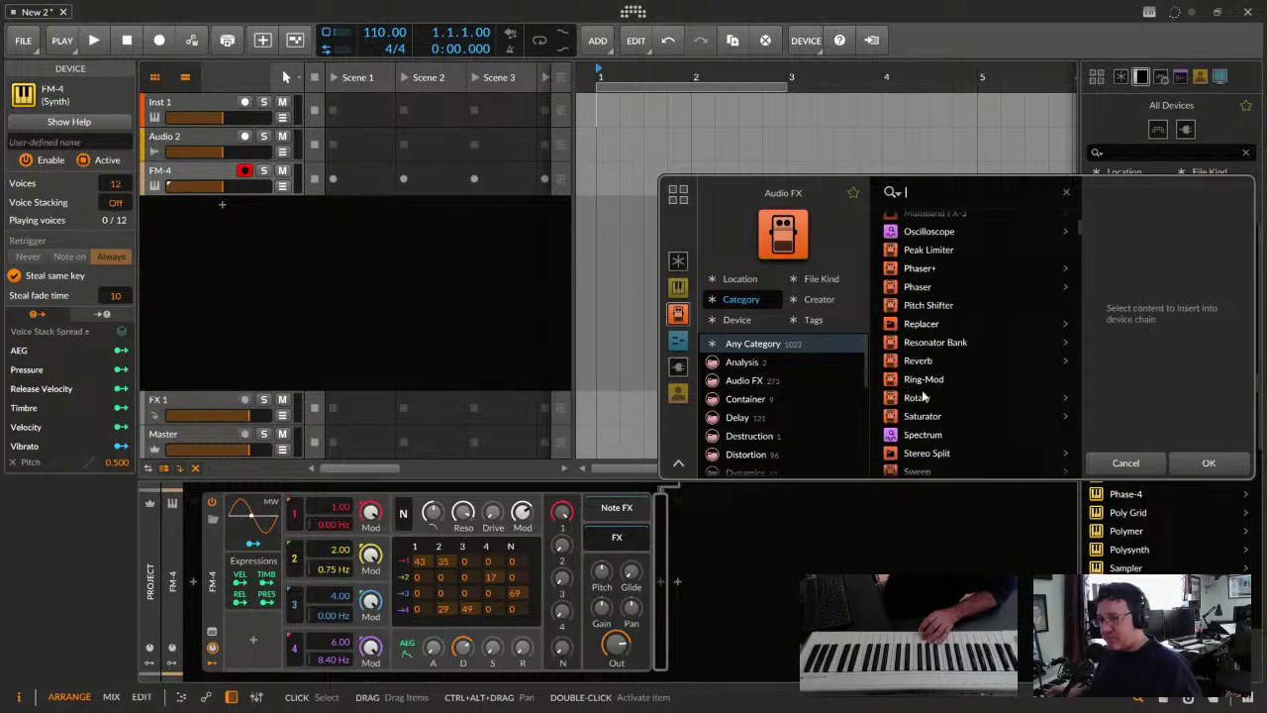
{"action": "double_click", "coordinate": [908, 362]}
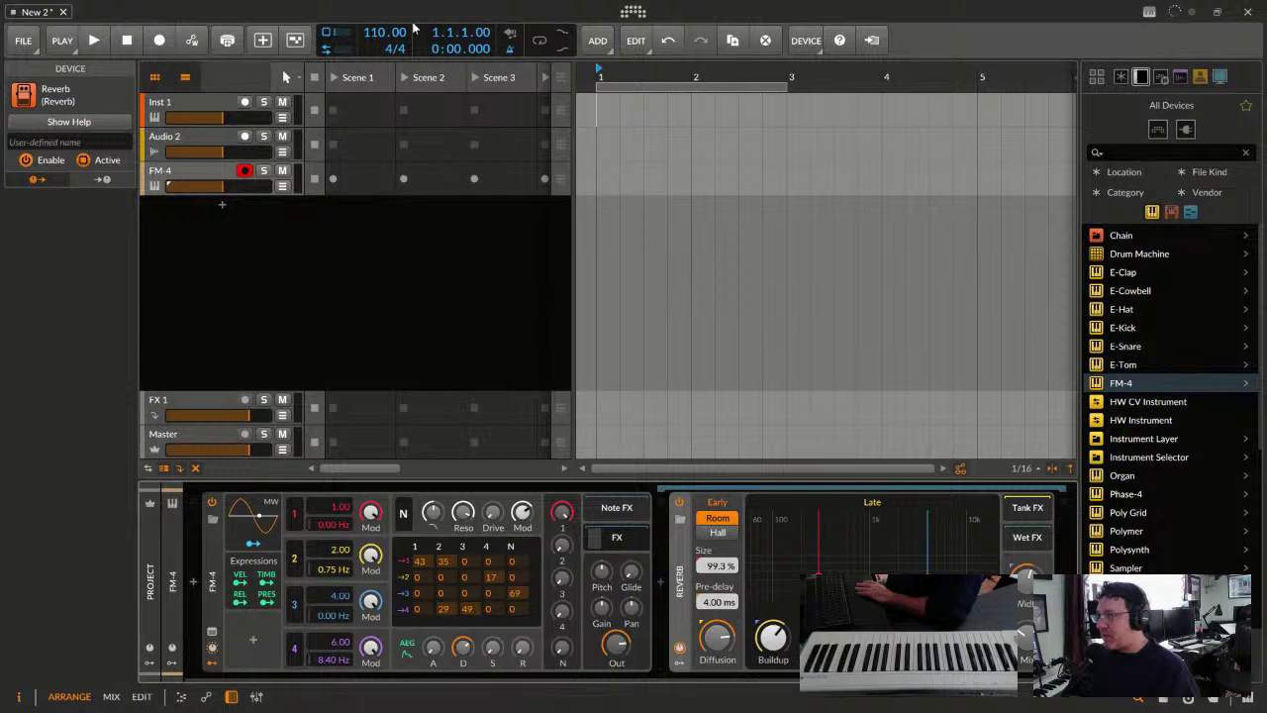
Set the project tempo to 78 BPM while playing the transport, and stop playback
{"action": "right_click", "coordinate": [382, 33]}
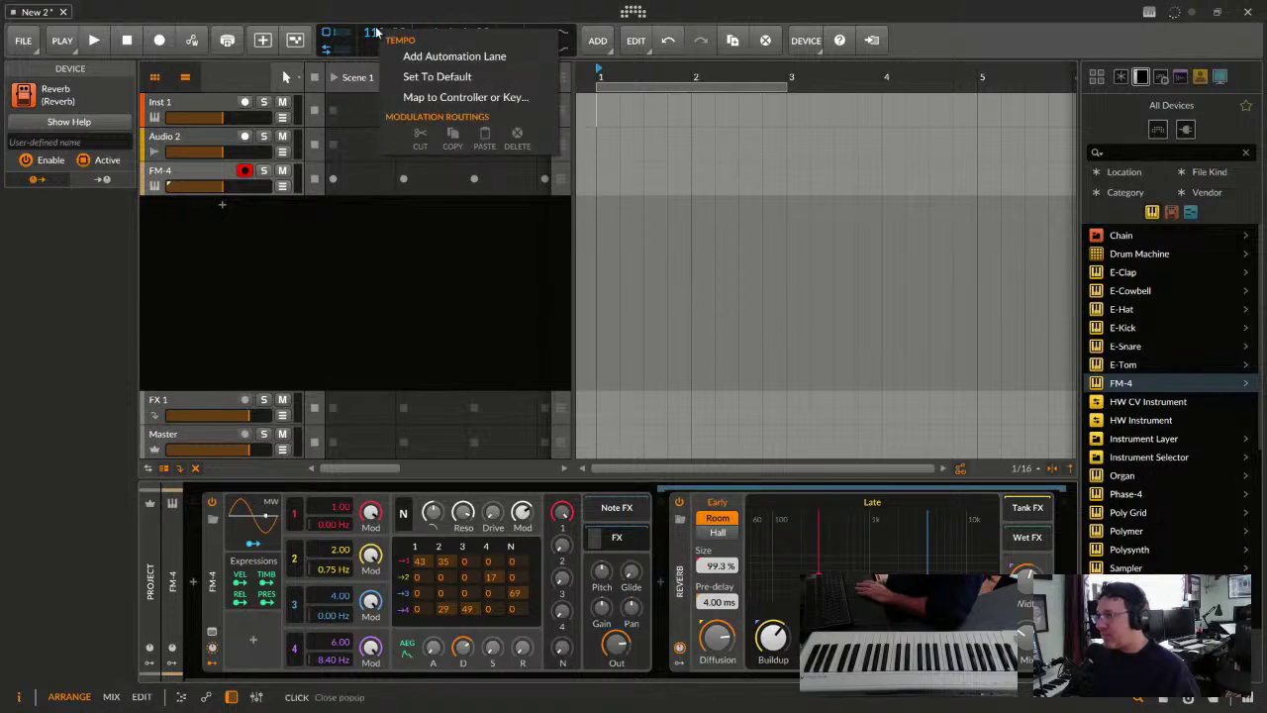
{"action": "left_click", "coordinate": [378, 35]}
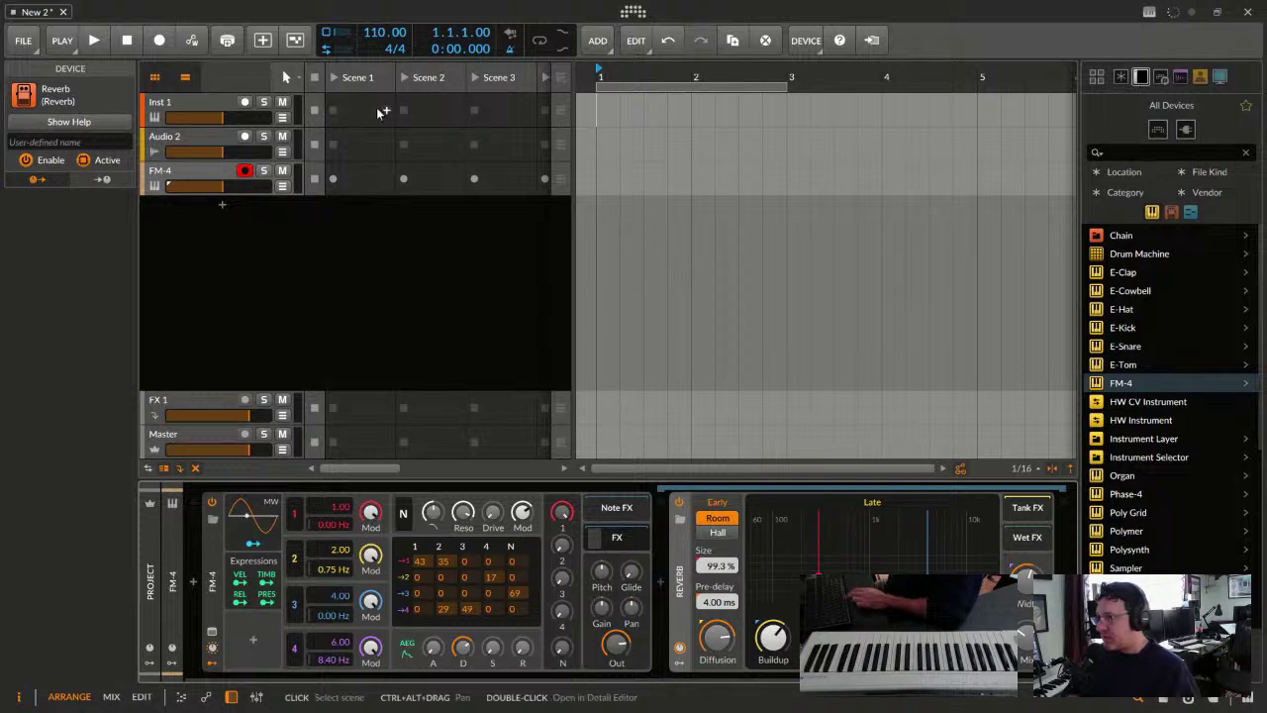
{"action": "key", "text": "space"}
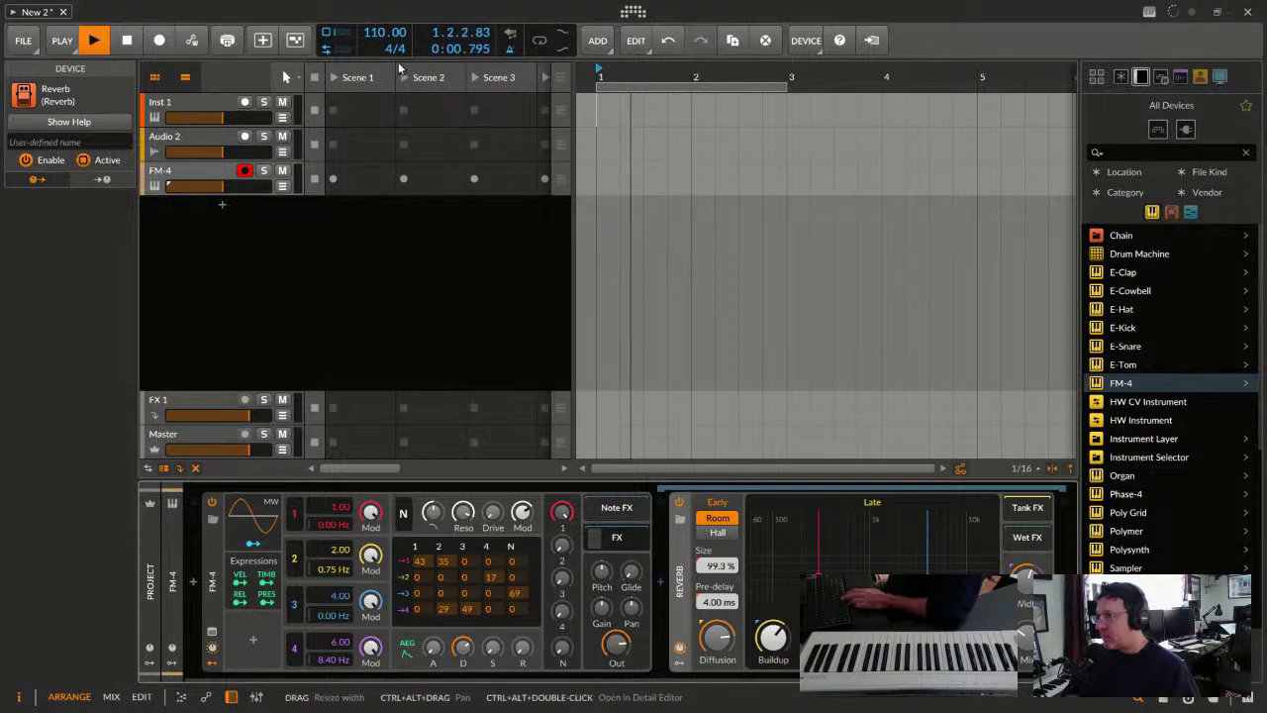
{"action": "scroll", "coordinate": [373, 33], "scroll_direction": "down", "scroll_amount": 10}
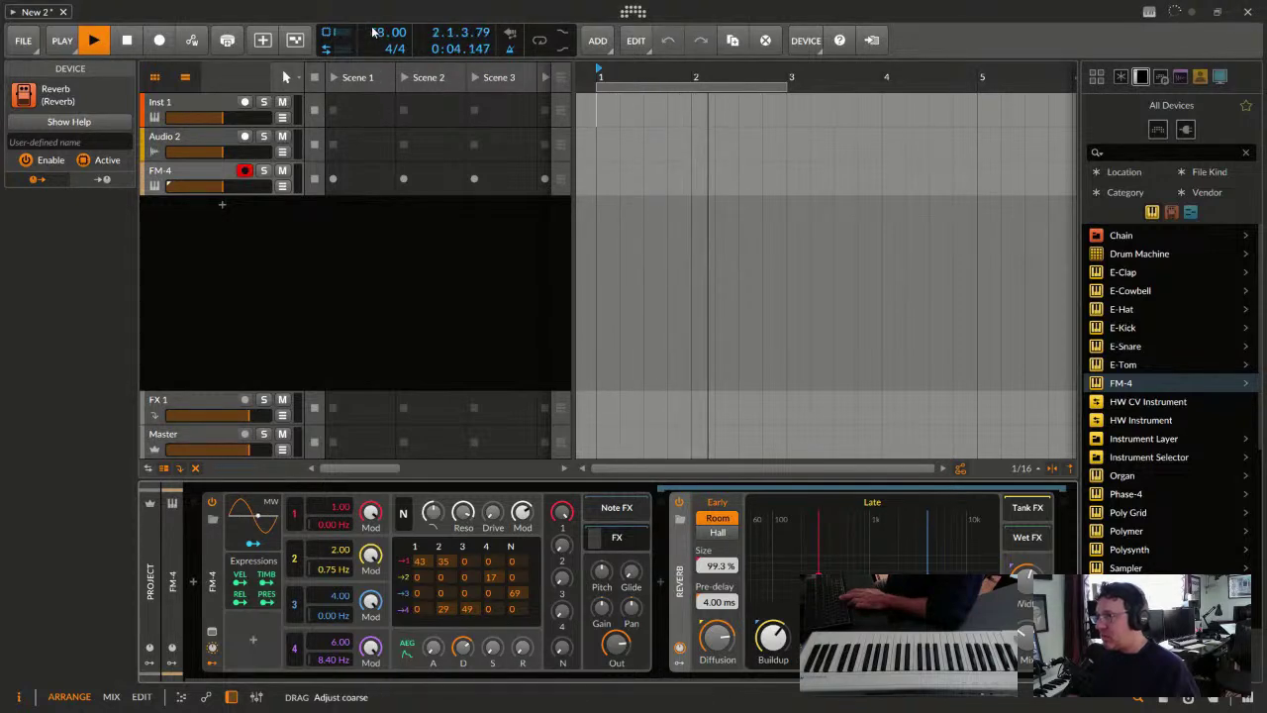
{"action": "scroll", "coordinate": [372, 33], "scroll_direction": "down", "scroll_amount": 3}
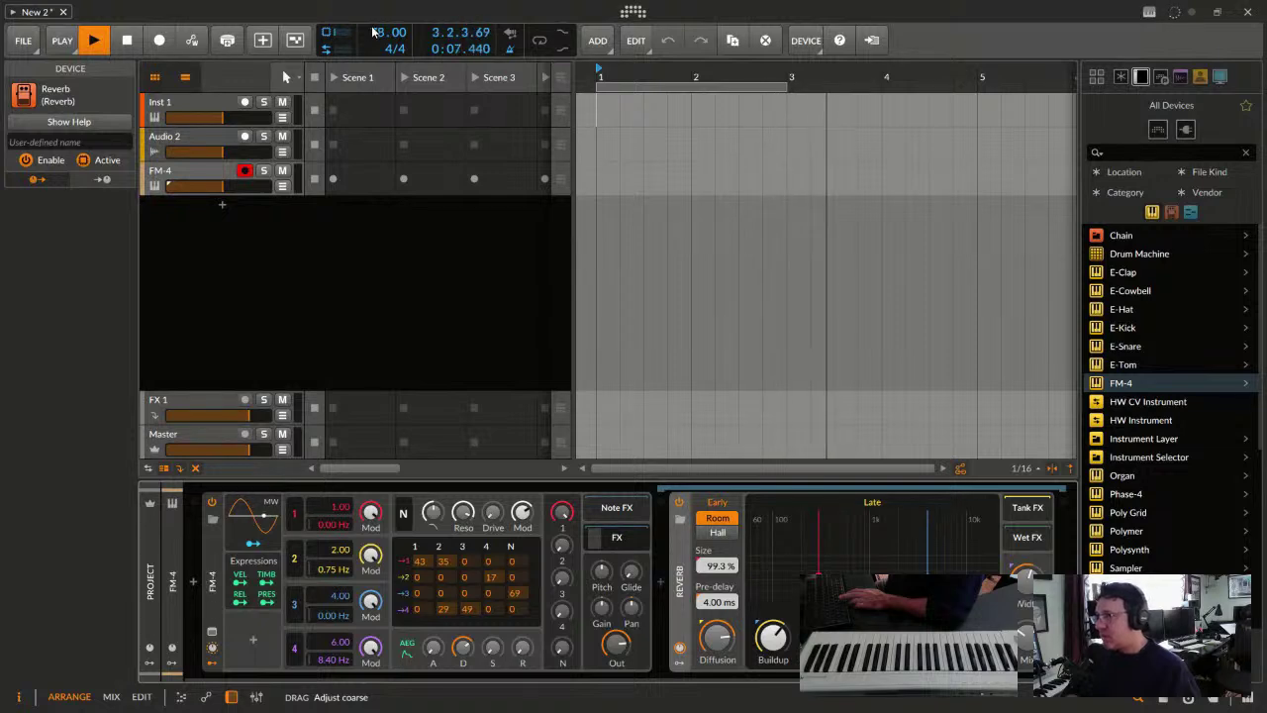
{"action": "key", "text": "space"}
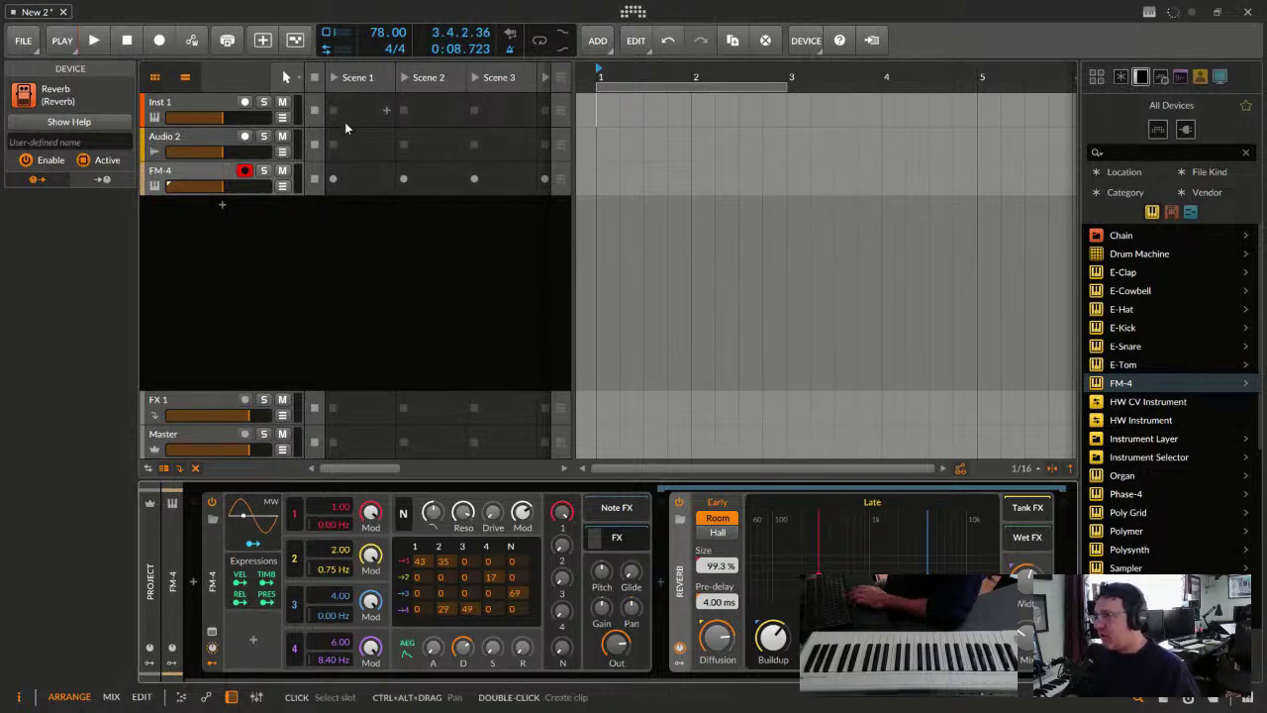
Record a chord clip in the FM-4 track's Scene 1 slot and open it in the note editor
{"action": "left_click", "coordinate": [334, 178]}
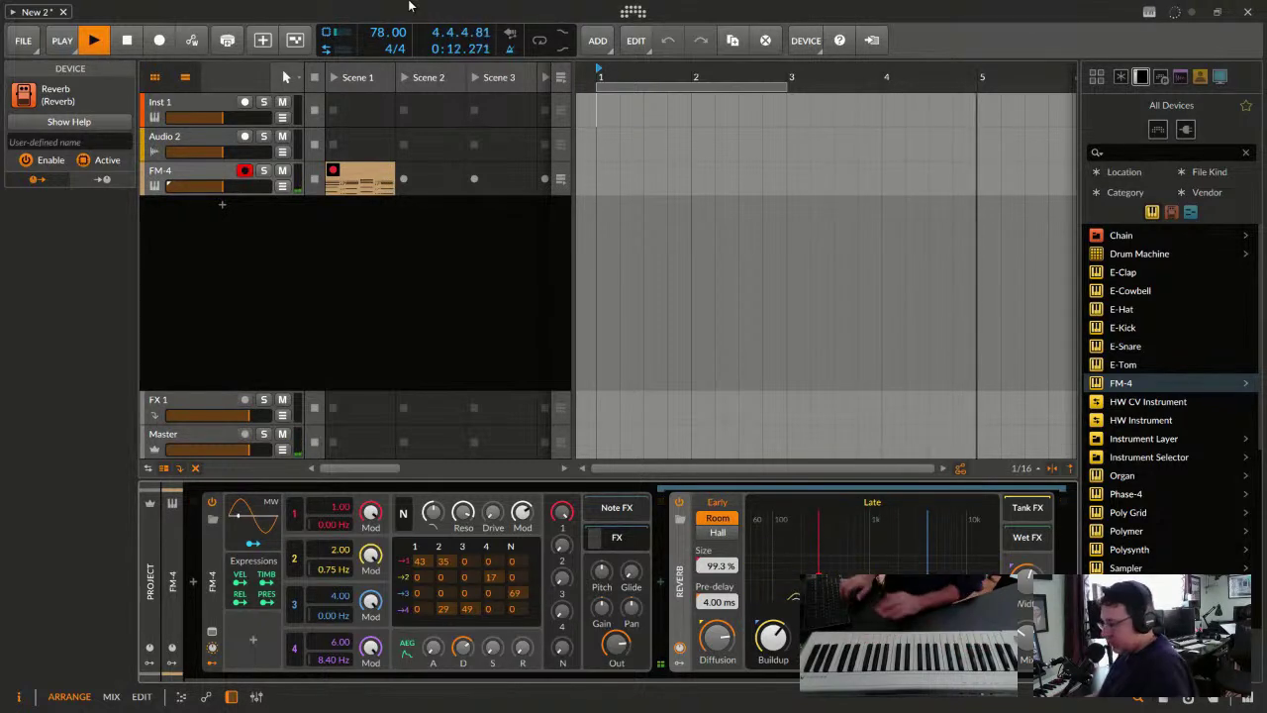
{"action": "key", "text": "space"}
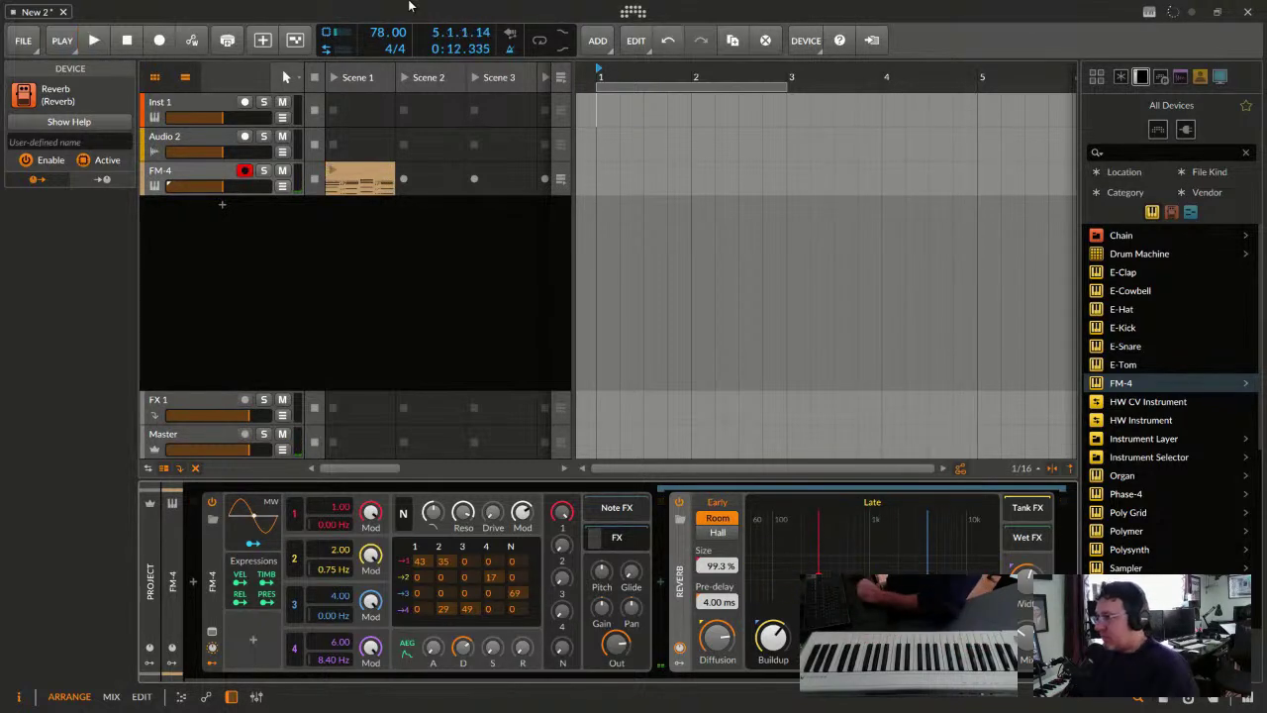
{"action": "double_click", "coordinate": [359, 186]}
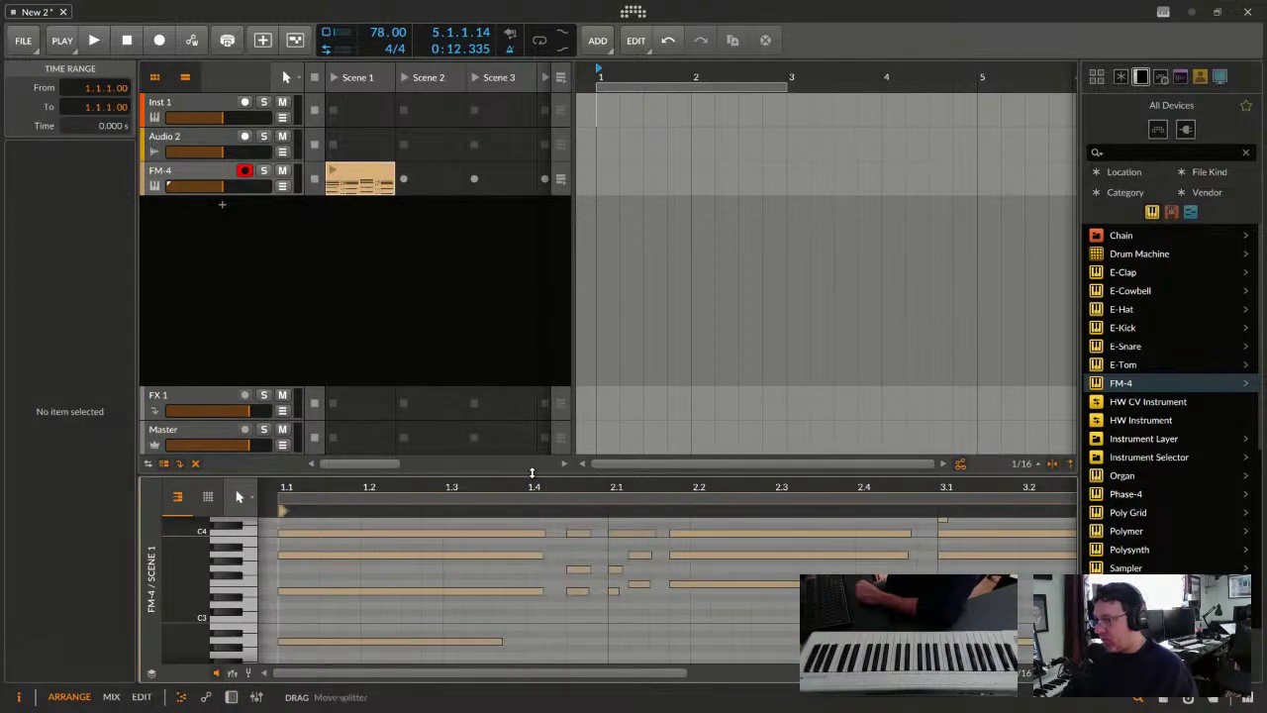
Enlarge the note editor and delete the stray short note just above C4 at the start of bar 3
{"action": "left_click_drag", "start_coordinate": [531, 473], "coordinate": [471, 193]}
{"action": "scroll", "coordinate": [639, 464], "scroll_direction": "up", "scroll_amount": 5}
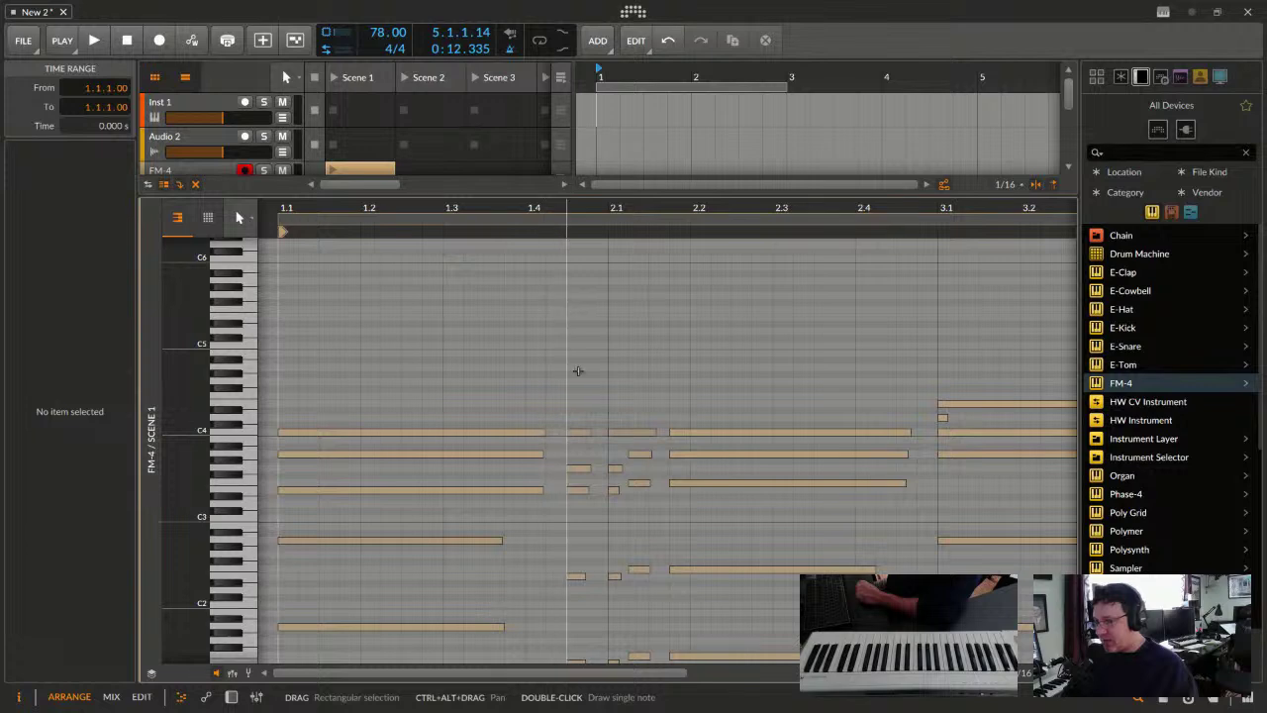
{"action": "scroll", "coordinate": [619, 409], "scroll_direction": "down", "scroll_amount": 3}
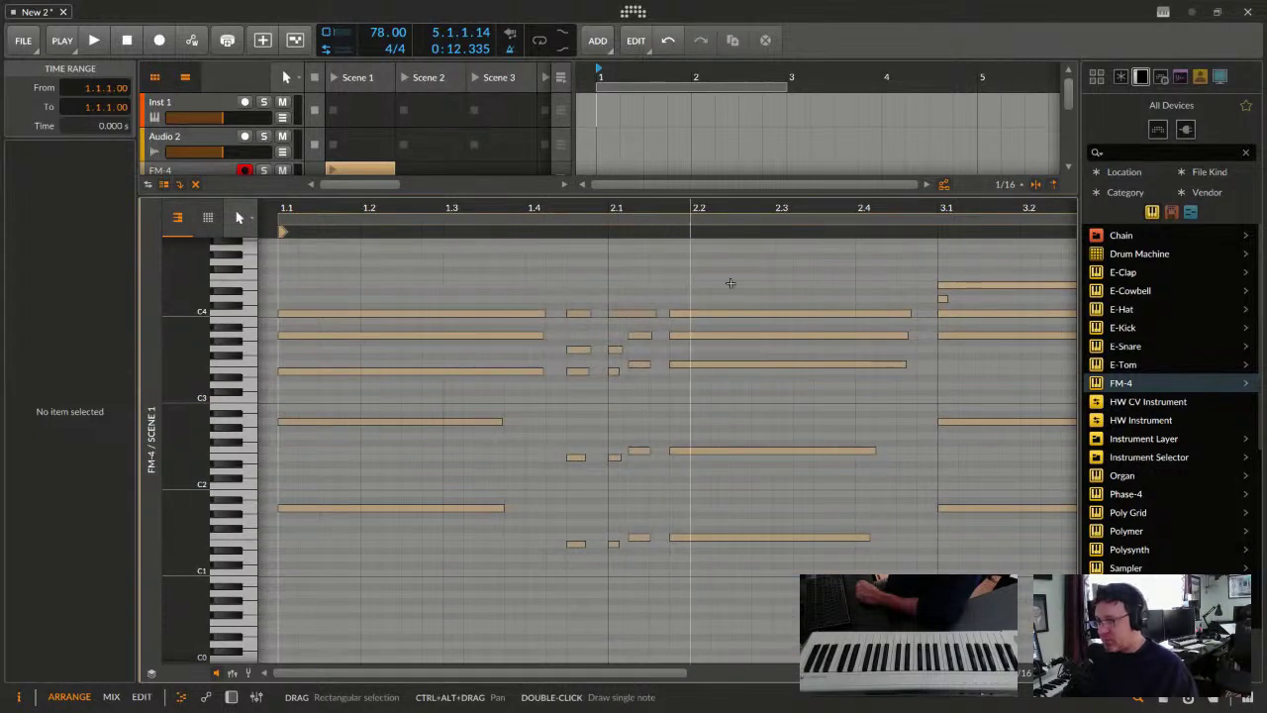
{"action": "left_click", "coordinate": [942, 298]}
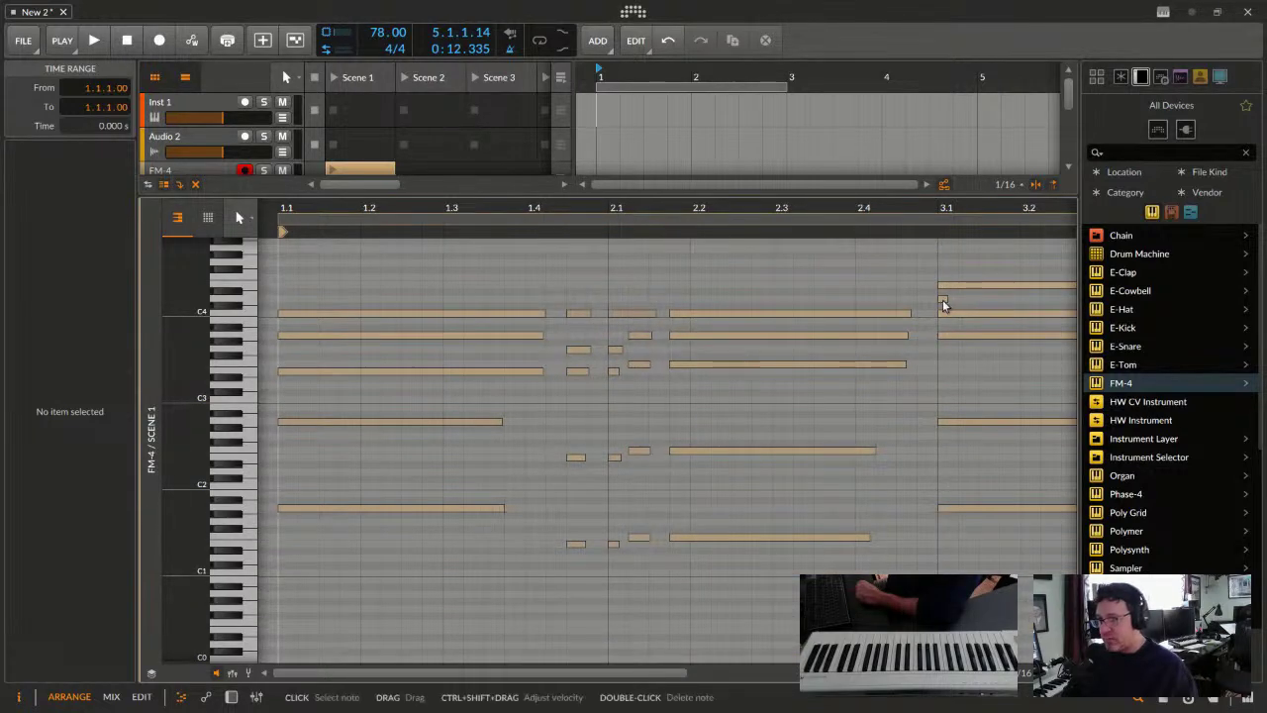
{"action": "key", "text": "Delete"}
Play back the FM-4 chord clip from the start and check its notes across all four bars
{"action": "key", "text": "space"}
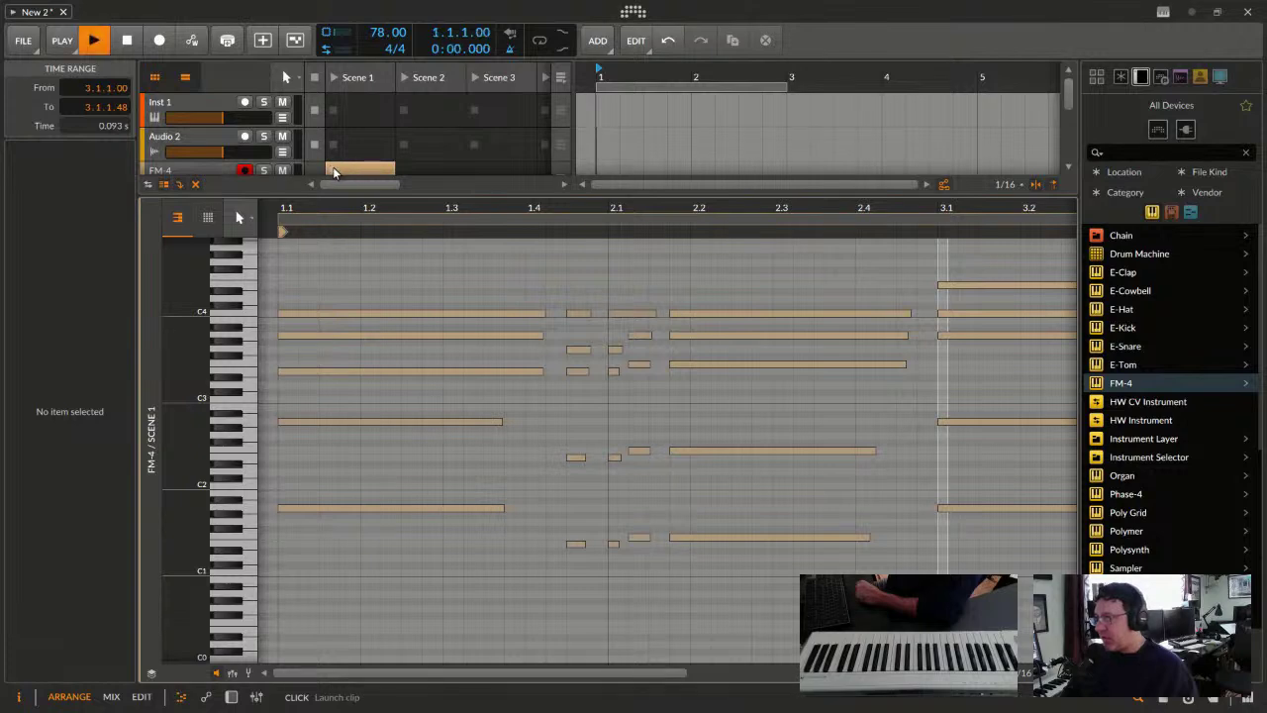
{"action": "left_click_drag", "start_coordinate": [543, 223], "coordinate": [419, 204]}
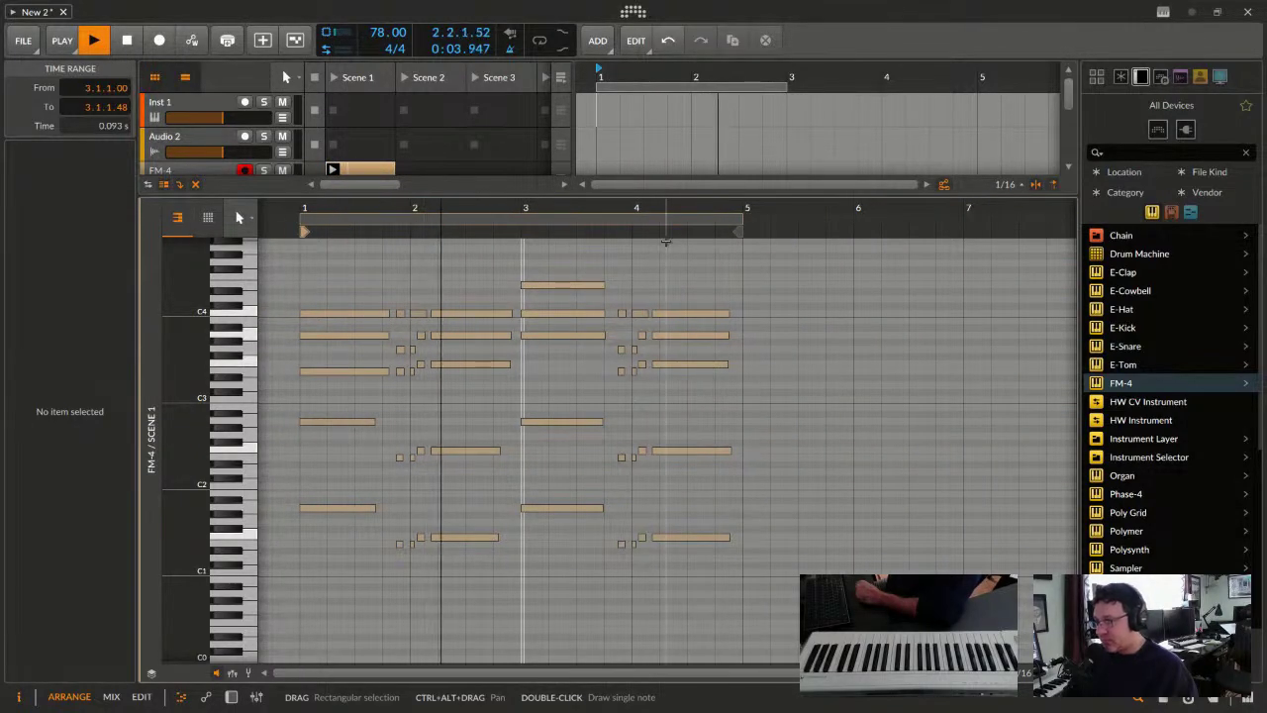
{"action": "left_click_drag", "start_coordinate": [598, 218], "coordinate": [599, 207]}
{"action": "scroll", "coordinate": [599, 207], "scroll_direction": "up", "scroll_amount": 3}
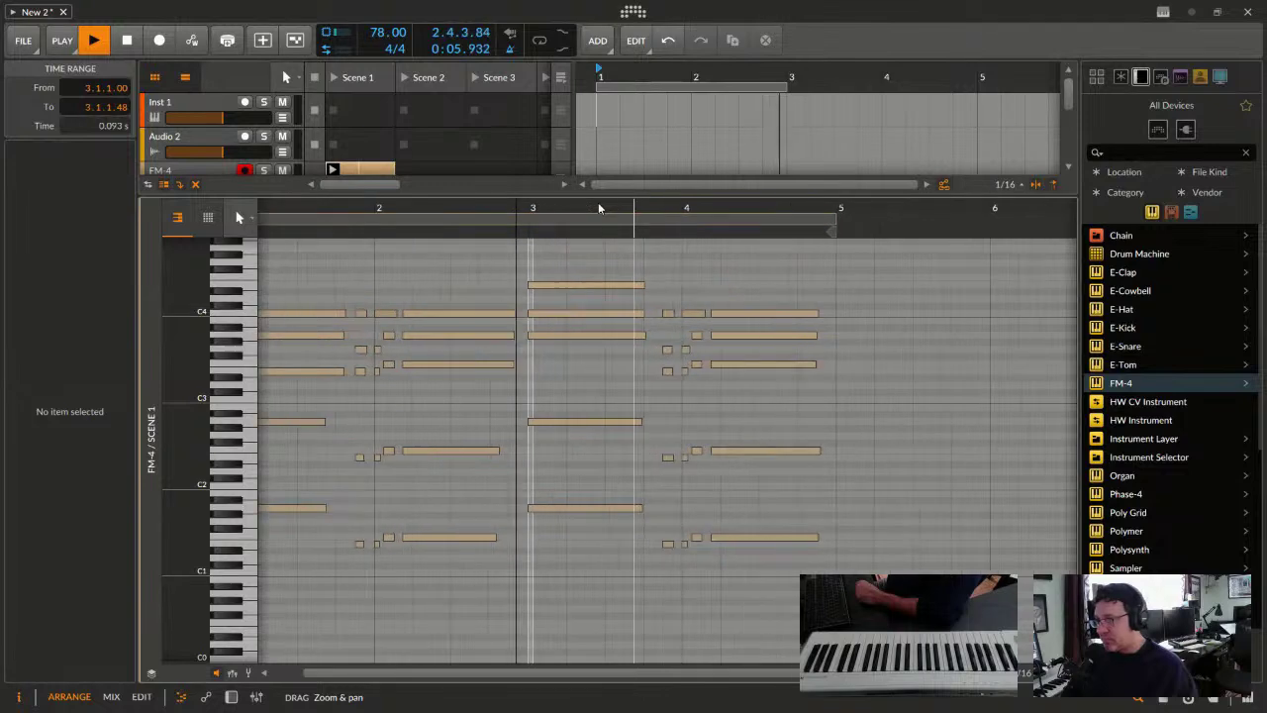
{"action": "scroll", "coordinate": [599, 207], "scroll_direction": "up", "scroll_amount": 1}
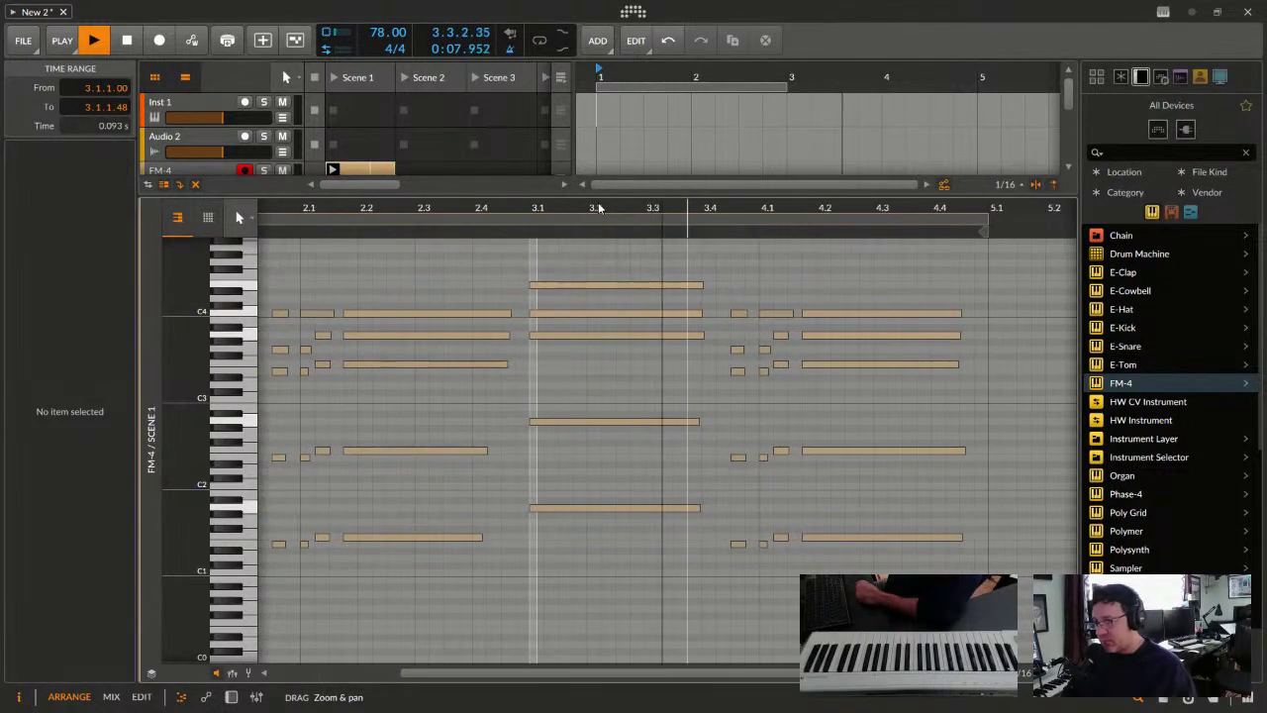
{"action": "scroll", "coordinate": [599, 207], "scroll_direction": "down", "scroll_amount": 2}
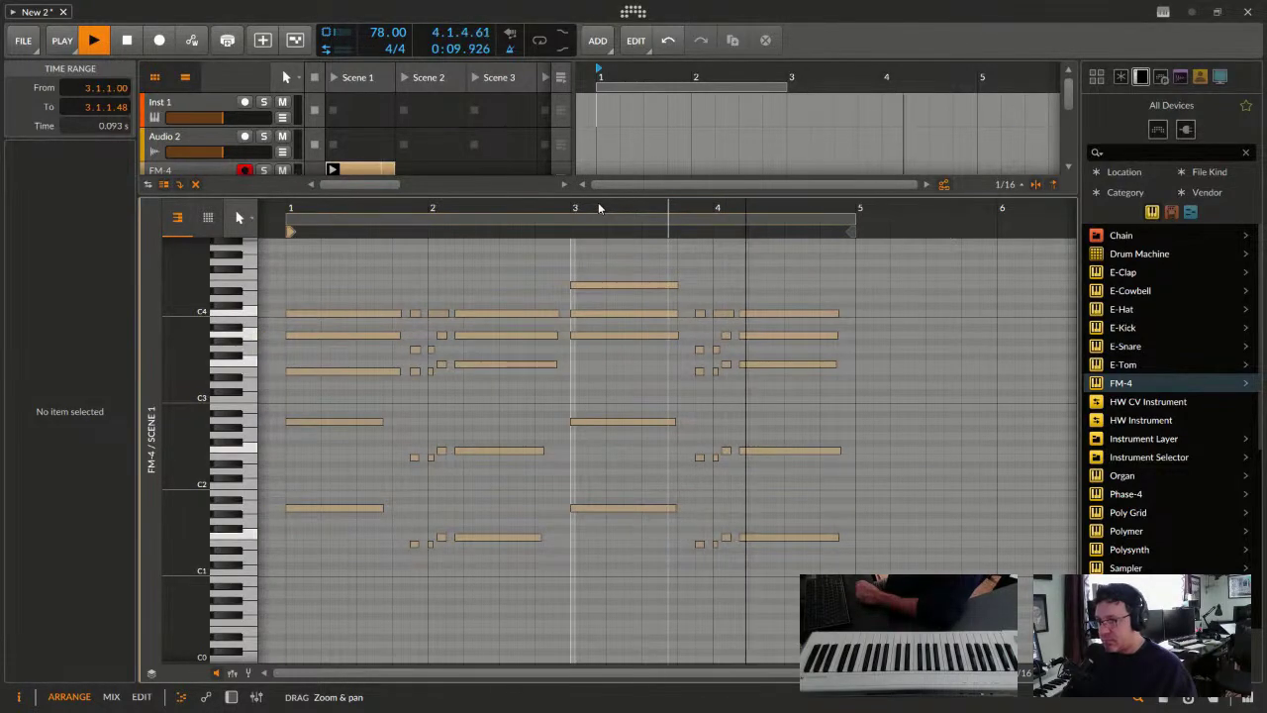
{"action": "scroll", "coordinate": [693, 206], "scroll_direction": "up", "scroll_amount": 1}
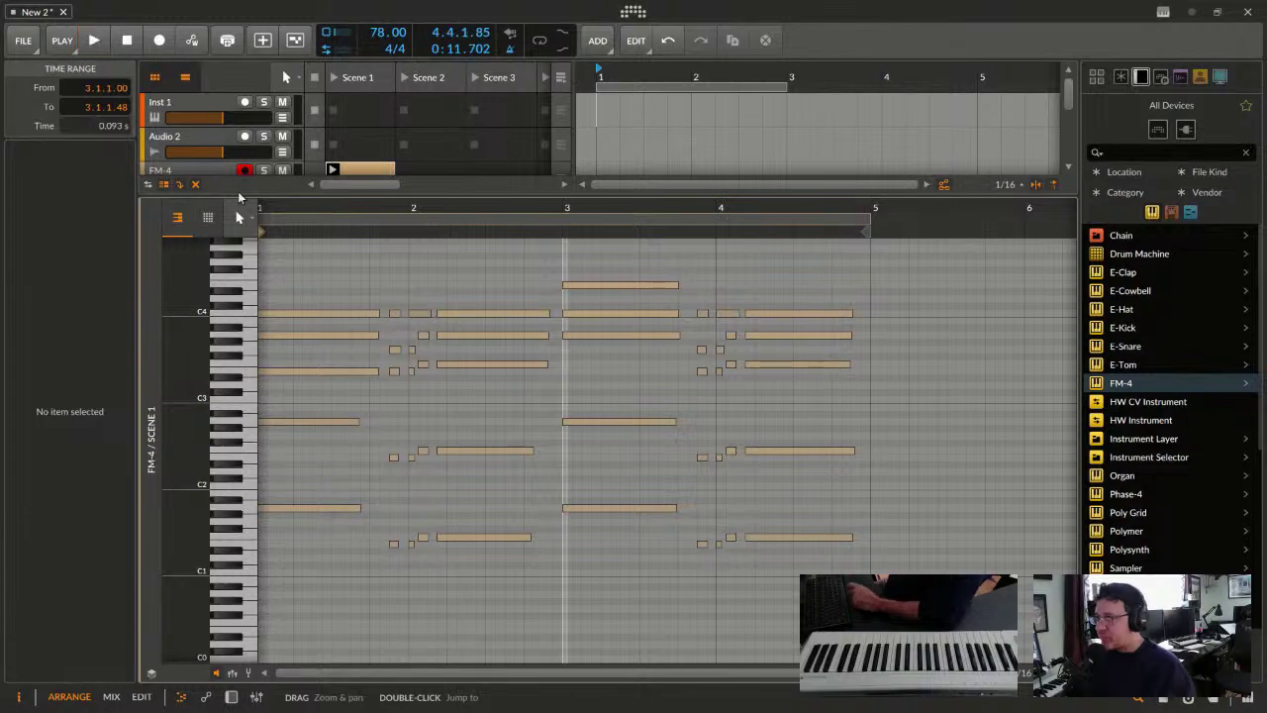
Shrink the note editor and delete the unused Inst 1 and Audio 2 tracks
{"action": "key", "text": "shift+Tab"}
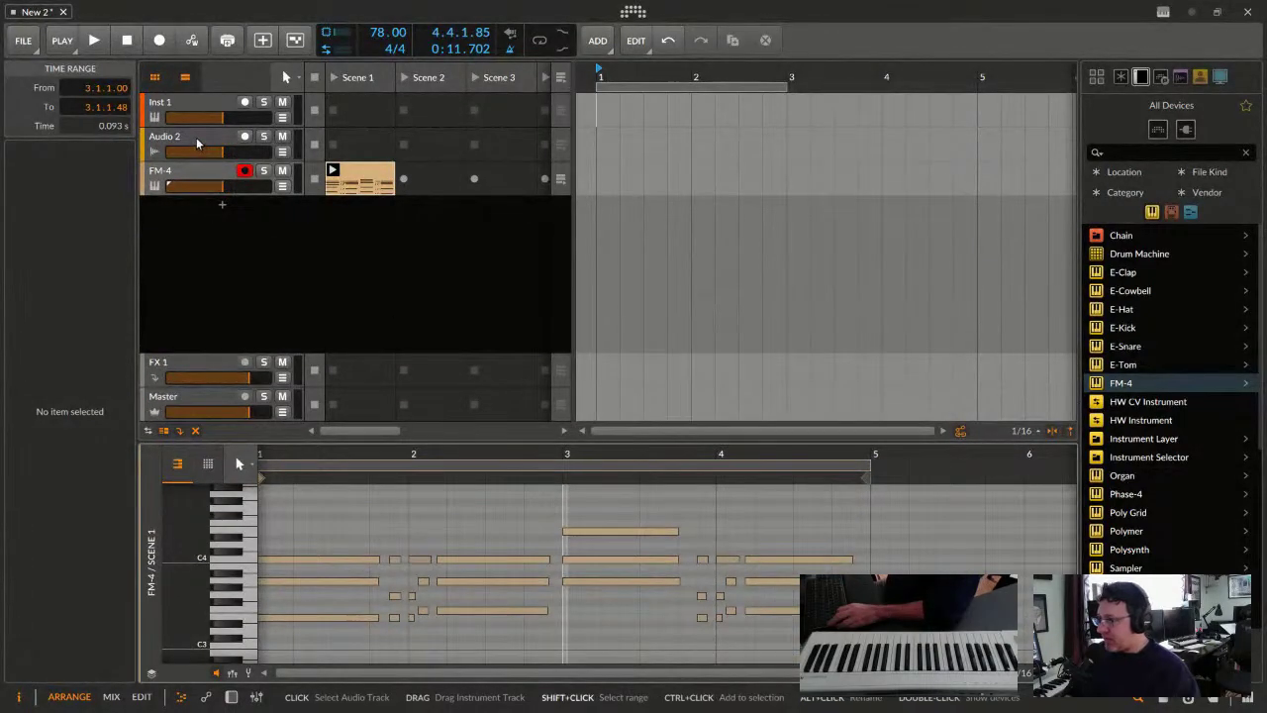
{"action": "left_click", "coordinate": [196, 137], "text": "shift"}
{"action": "right_click", "coordinate": [193, 101]}
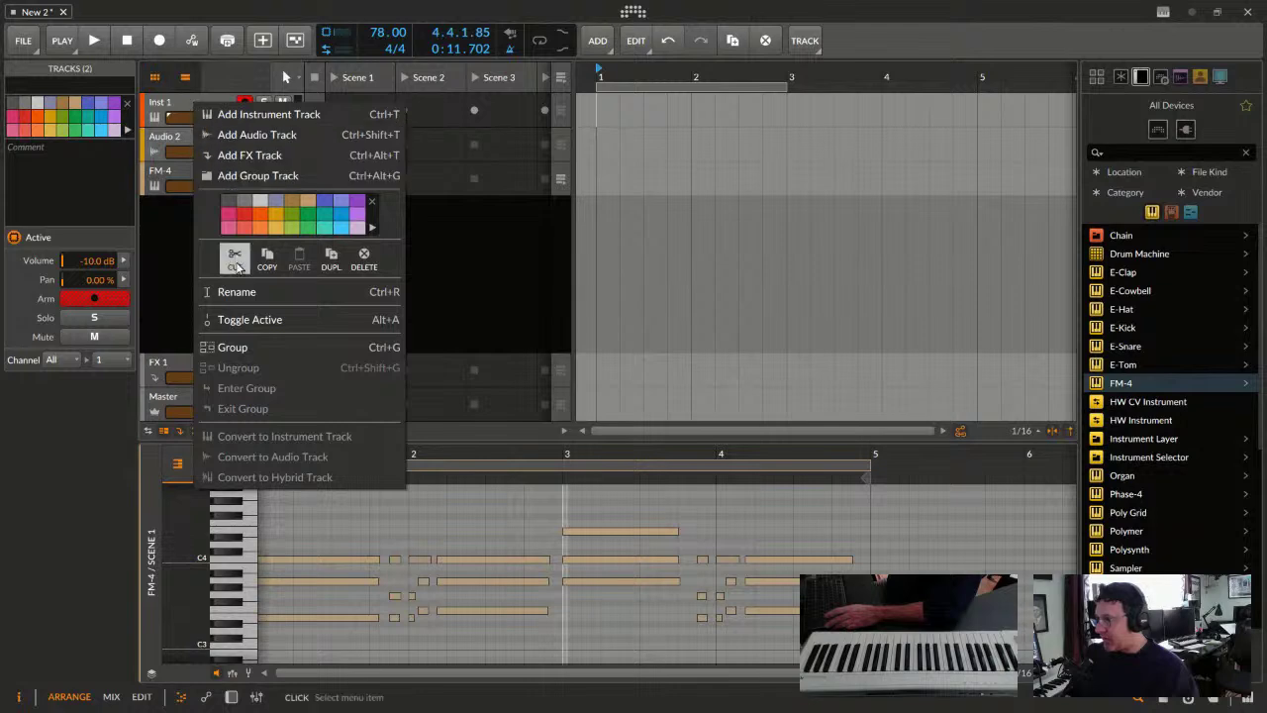
{"action": "left_click", "coordinate": [366, 256]}
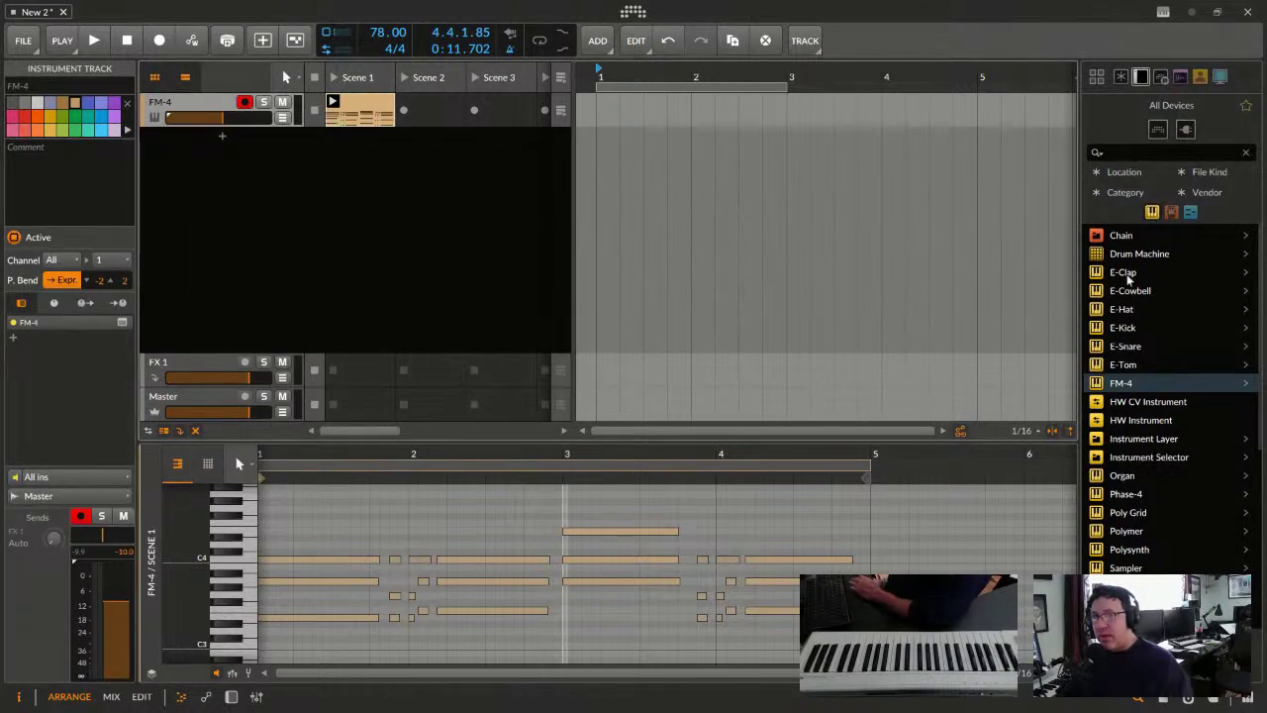
Add a Drum Machine on a new instrument track below FM-4 and open its preset browser
{"action": "left_click_drag", "start_coordinate": [1139, 253], "coordinate": [265, 176]}
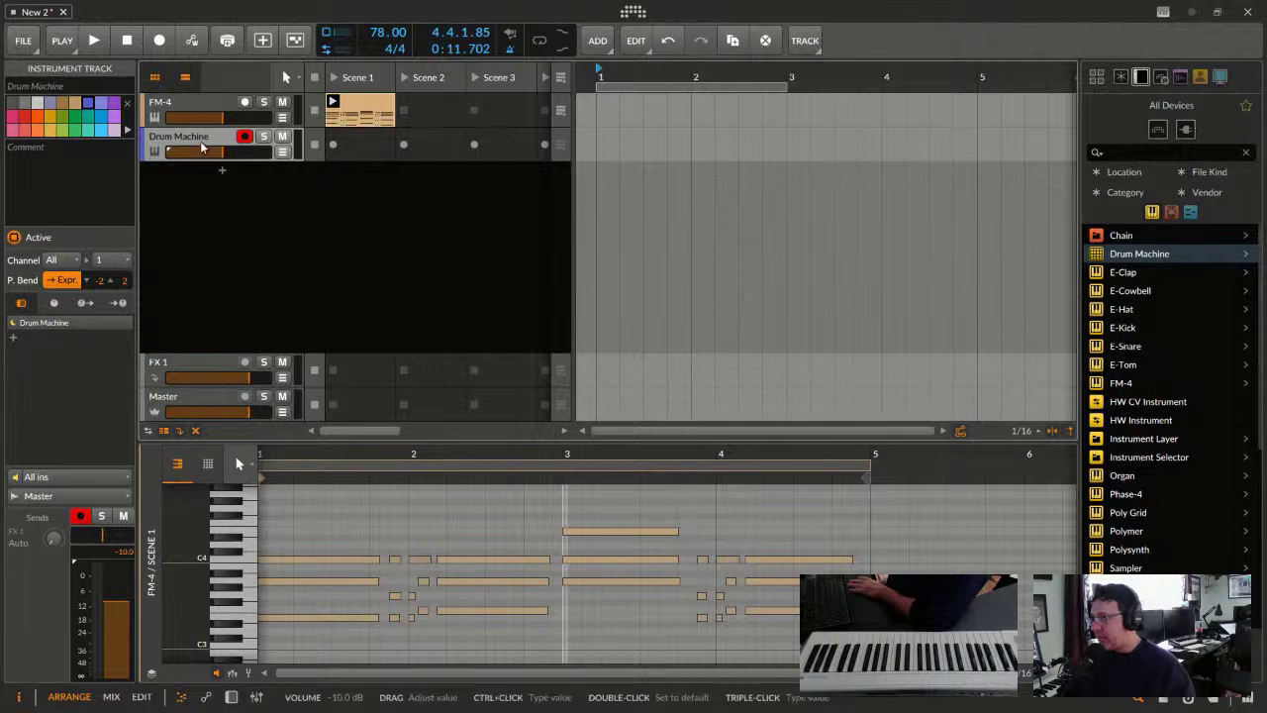
{"action": "double_click", "coordinate": [152, 153]}
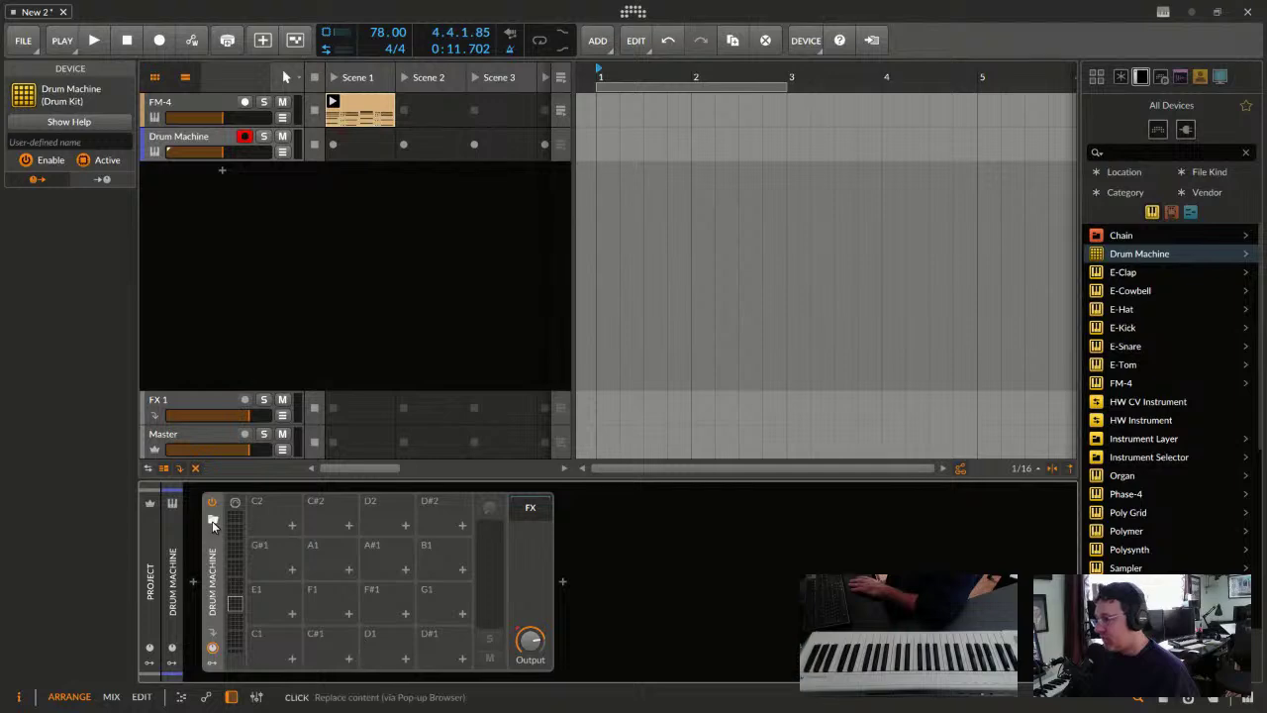
{"action": "left_click", "coordinate": [213, 523]}
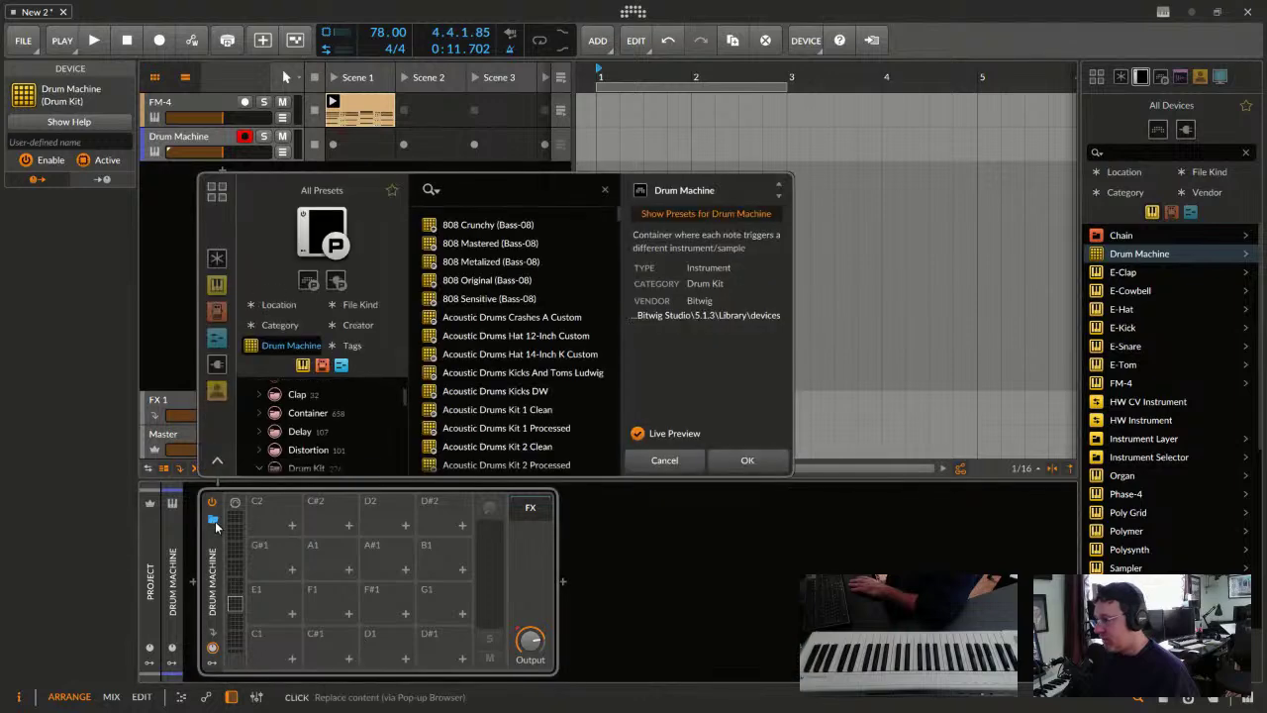
Preview Drum Machine presets, including 808 Original, Acoustic Drums Hat 12-Inch Custom, Acoustic Drums Kit 1 Clean and Kit 4 Processed
{"action": "left_click", "coordinate": [487, 280]}
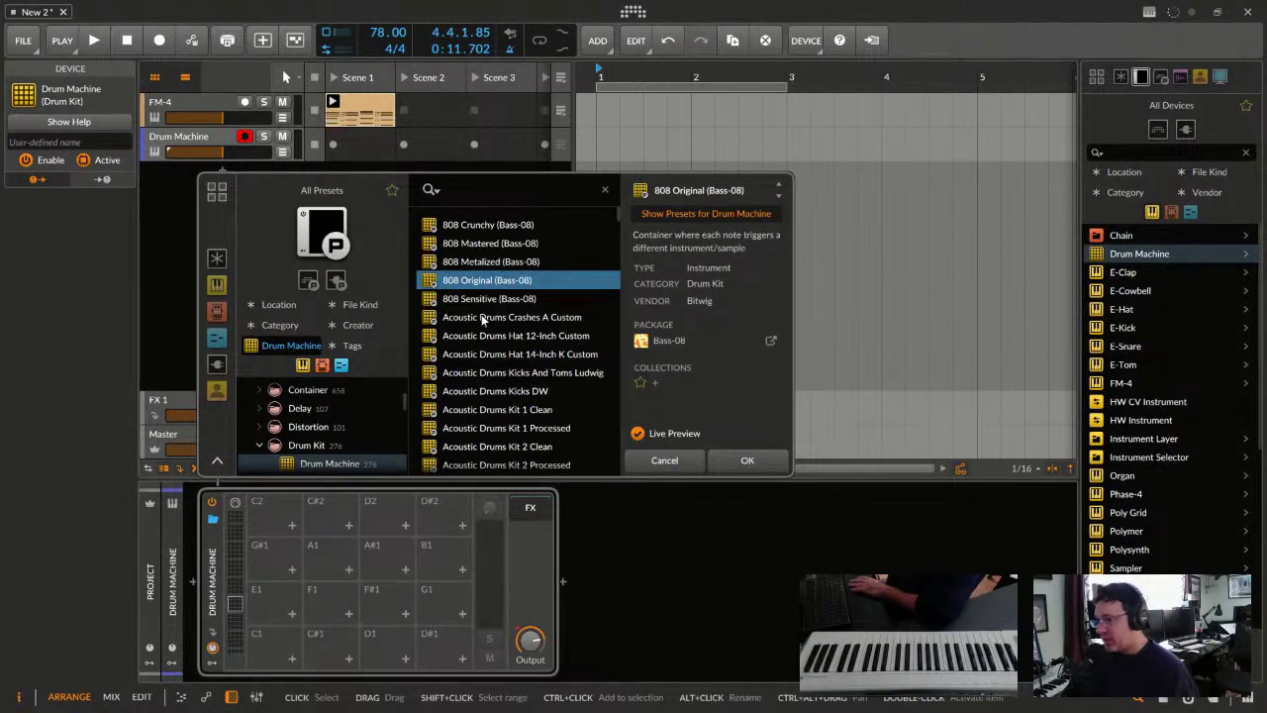
{"action": "key", "text": "Down"}
{"action": "key", "text": "Down"}
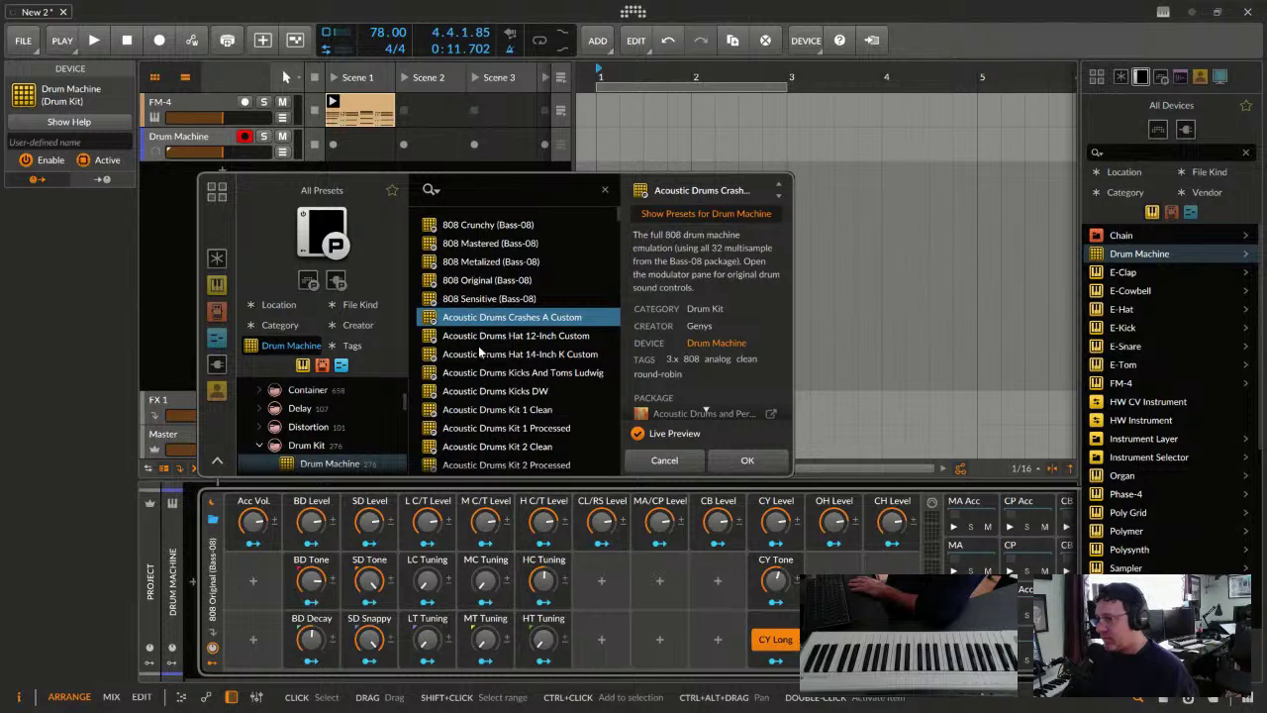
{"action": "key", "text": "Down"}
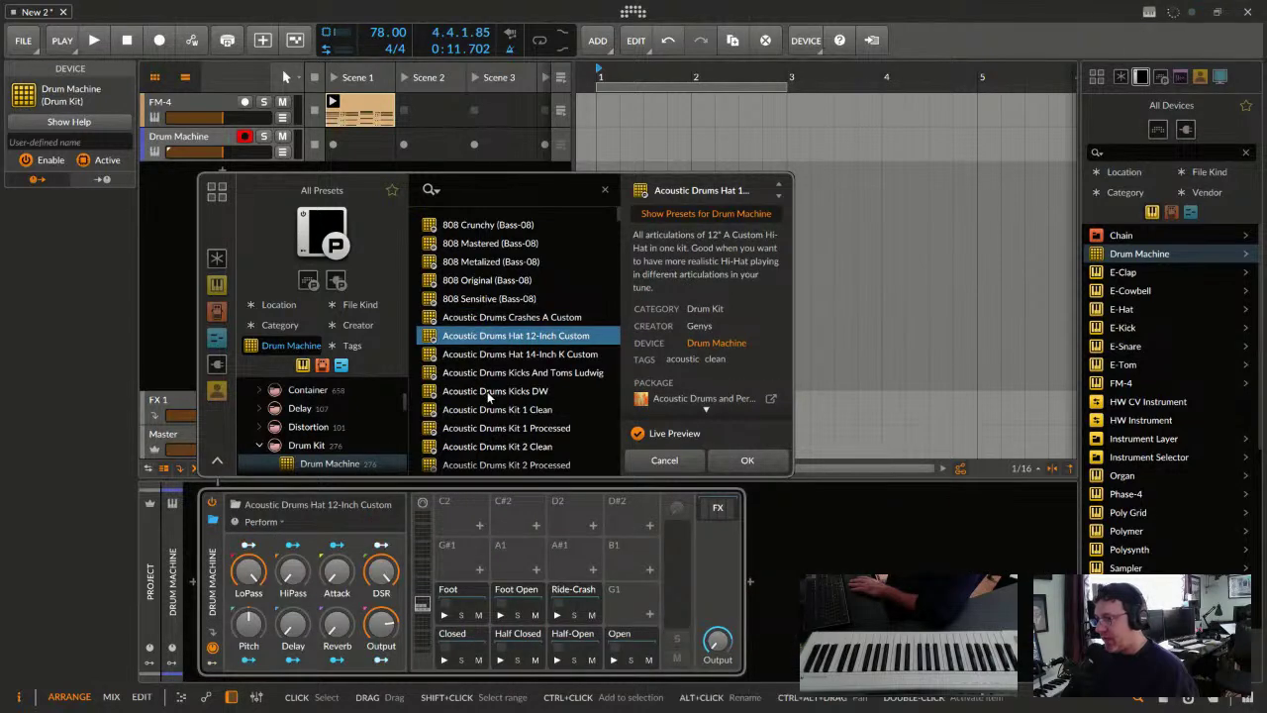
{"action": "scroll", "coordinate": [488, 391], "scroll_direction": "down", "scroll_amount": 1}
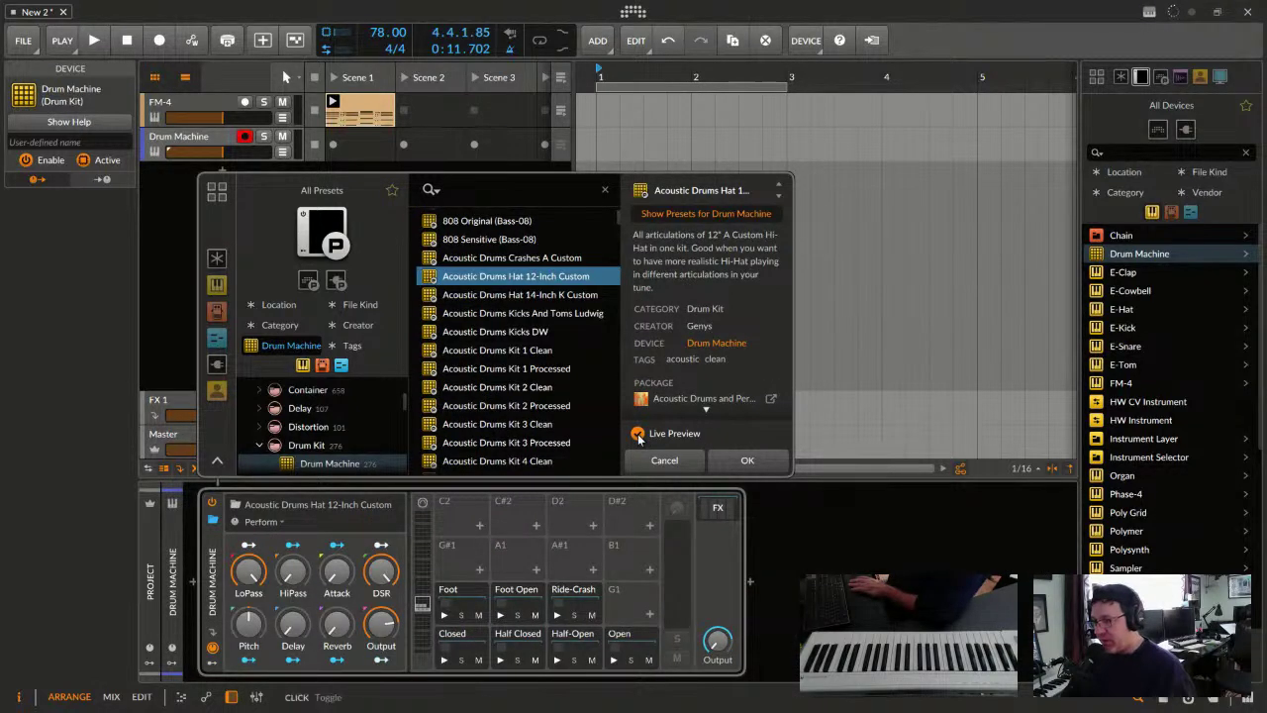
{"action": "left_click", "coordinate": [637, 434]}
{"action": "left_click", "coordinate": [638, 433]}
{"action": "left_click", "coordinate": [480, 350]}
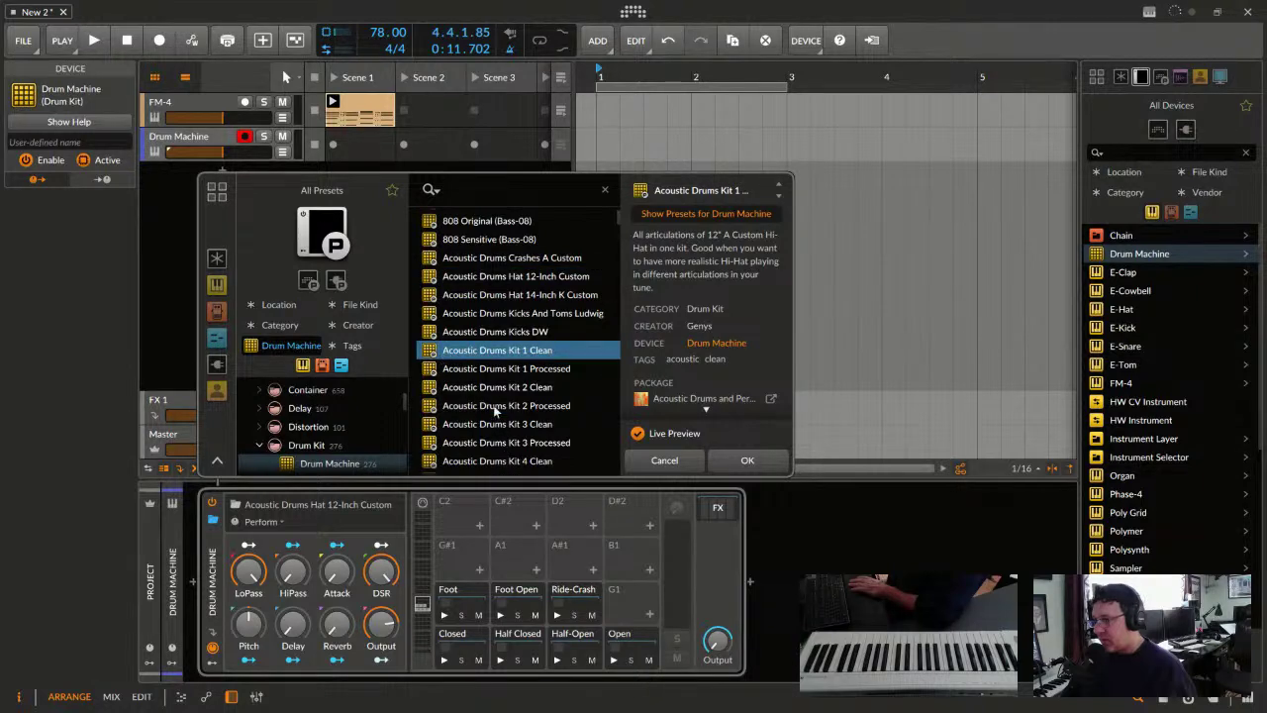
{"action": "scroll", "coordinate": [477, 387], "scroll_direction": "down", "scroll_amount": 2}
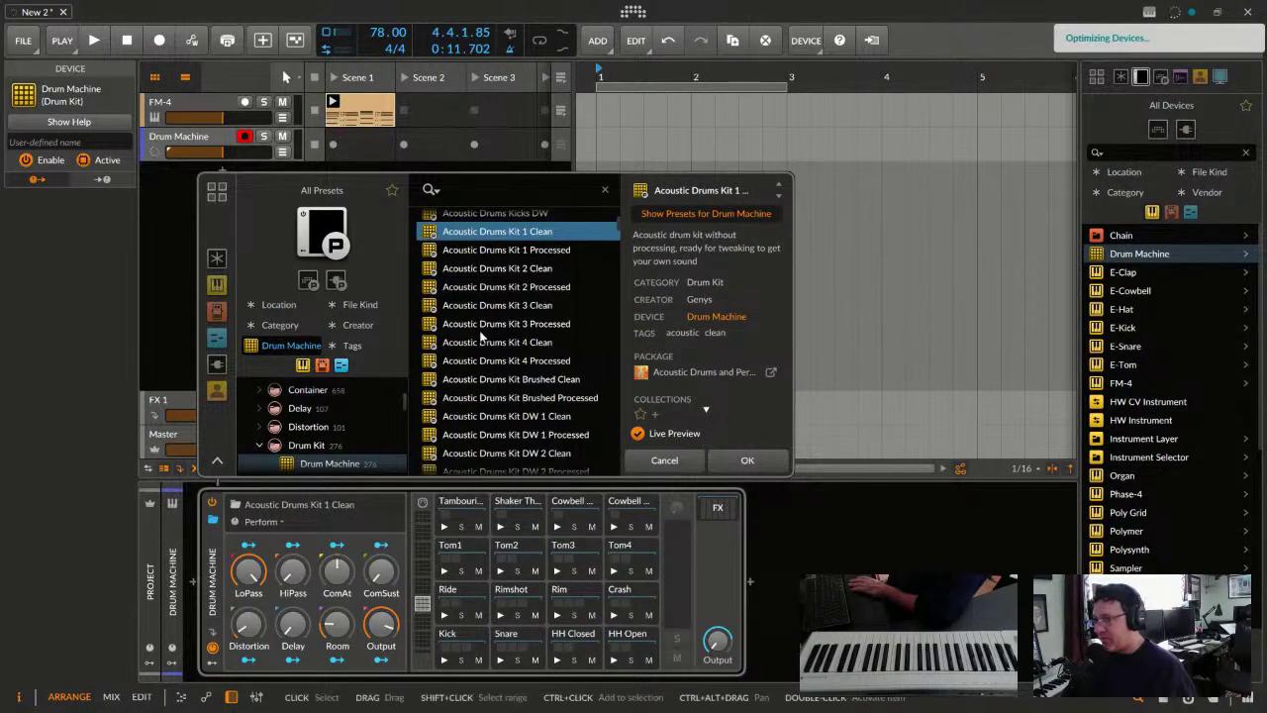
{"action": "left_click", "coordinate": [485, 361]}
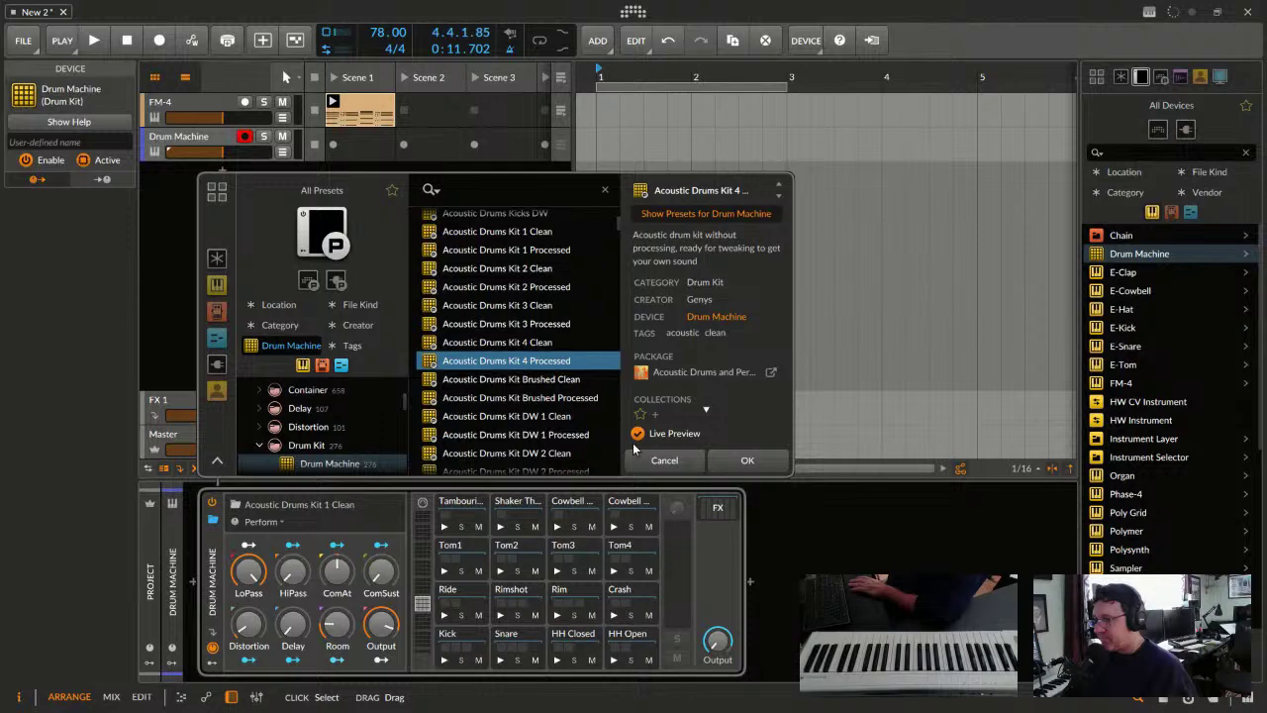
{"action": "scroll", "coordinate": [469, 318], "scroll_direction": "down", "scroll_amount": 6}
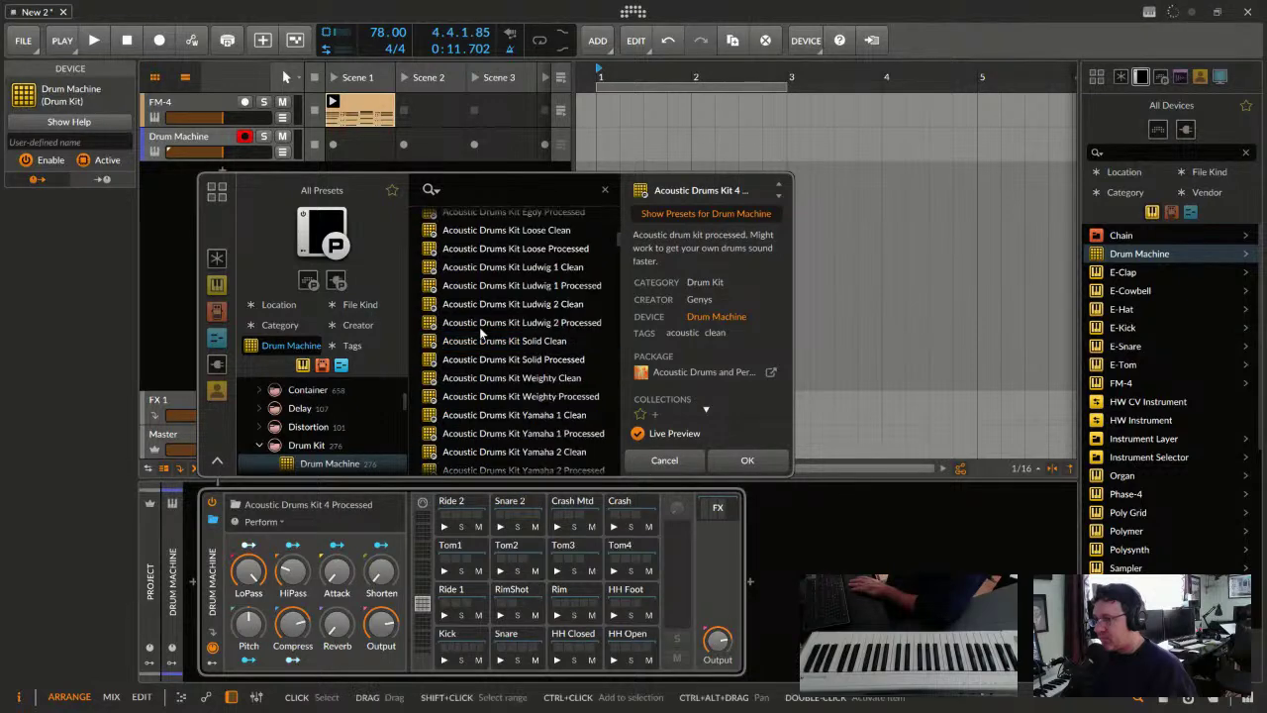
Load the Bear Trap preset into the Drum Machine
{"action": "left_click", "coordinate": [466, 314]}
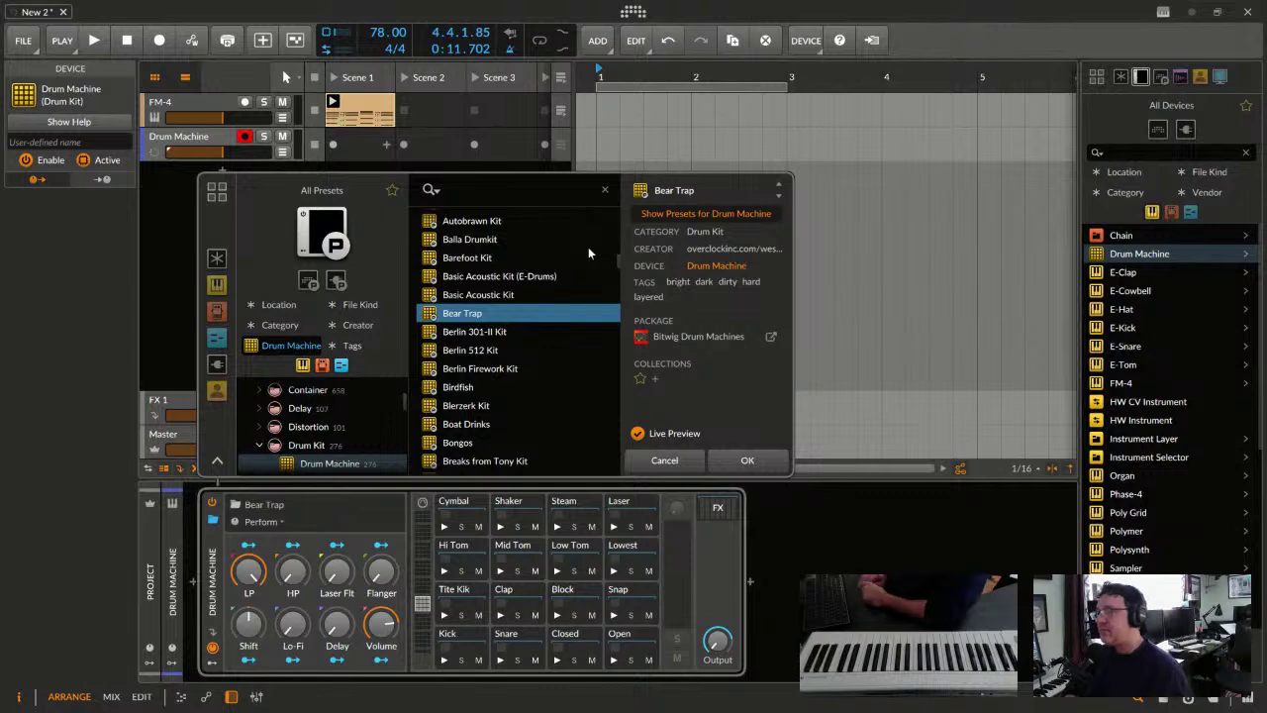
{"action": "key", "text": "Return"}
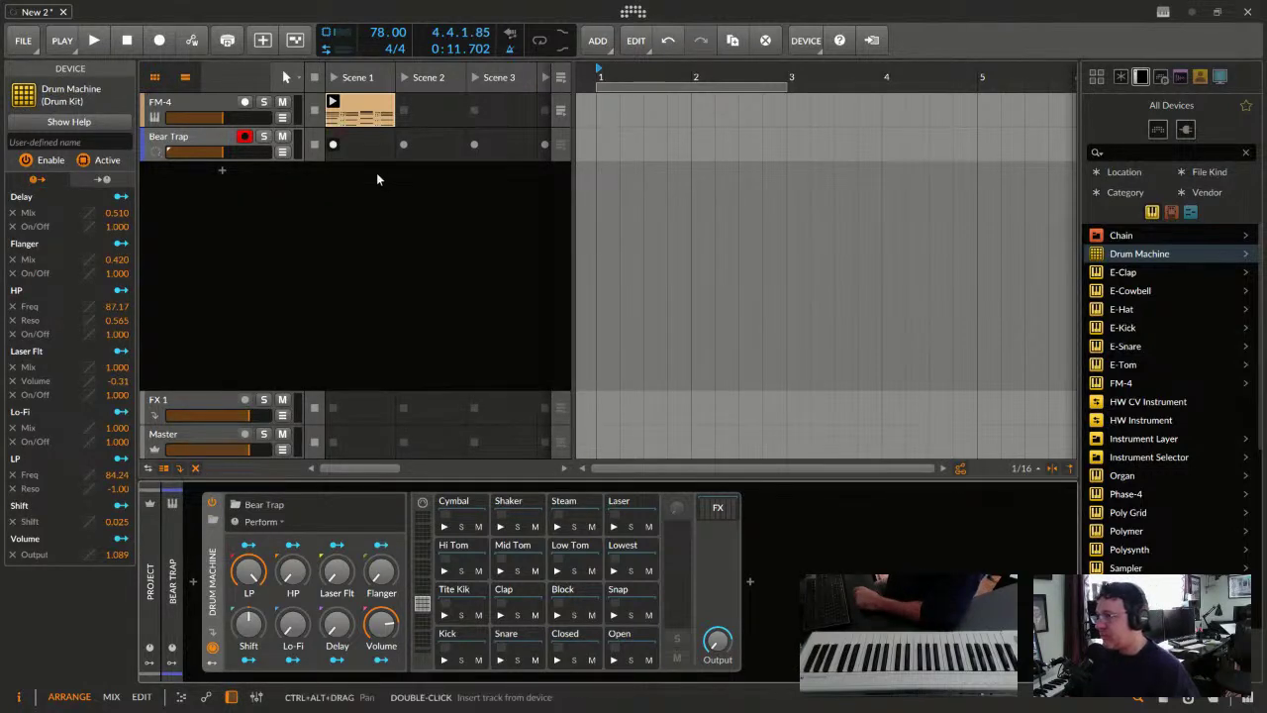
{"action": "key", "text": "space"}
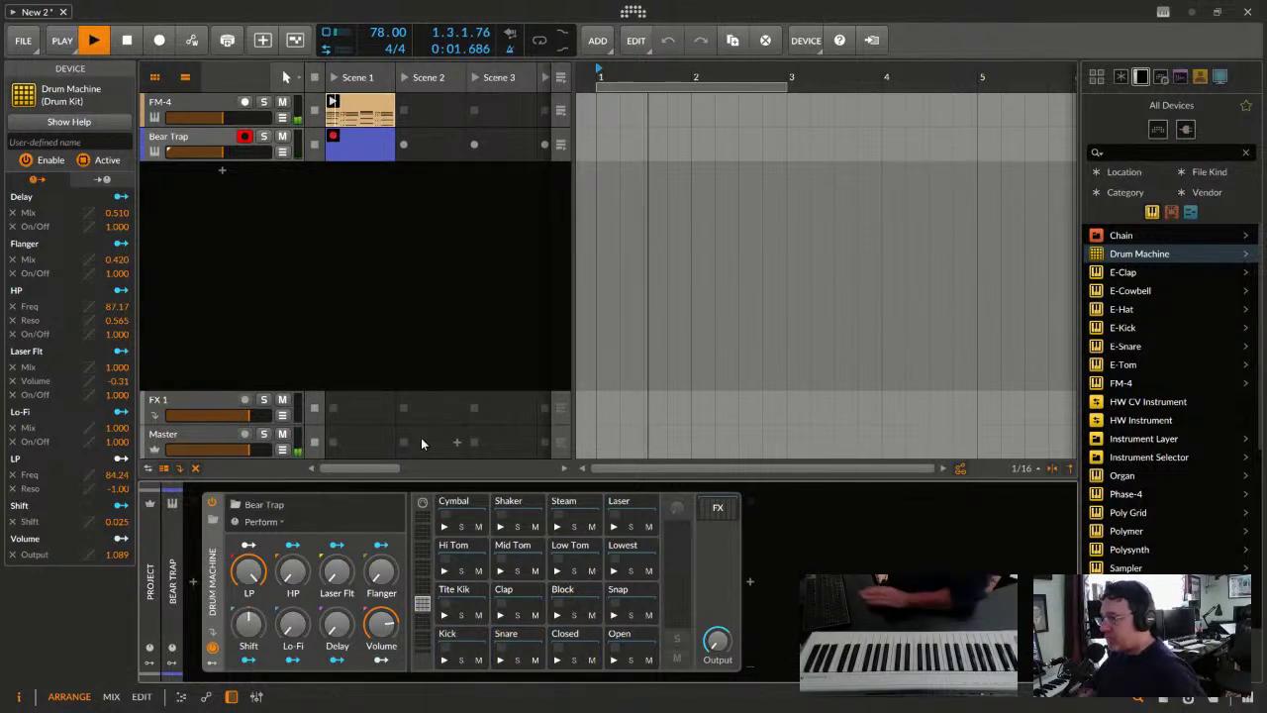
{"action": "key", "text": "space"}
{"action": "left_click", "coordinate": [356, 148]}
{"action": "key", "text": "Delete"}
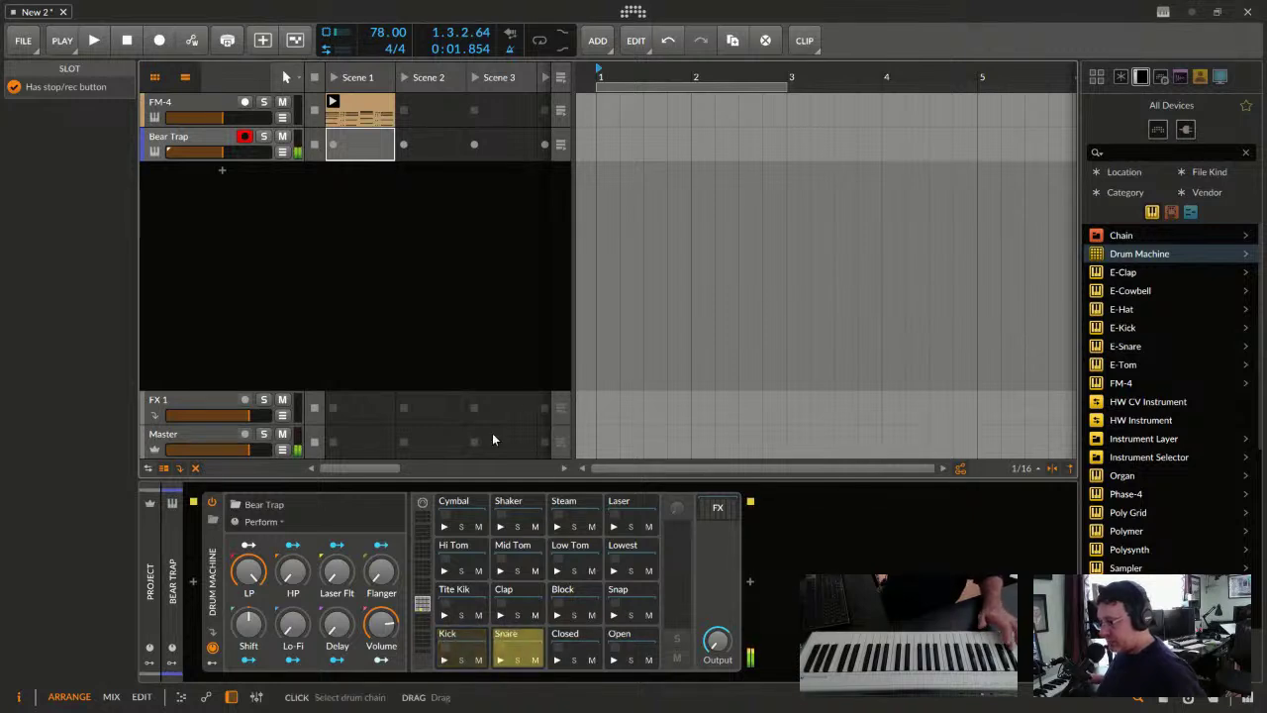
Record a kick and snare clip in the Bear Trap track's Scene 1 slot and open it in the drum editor
{"action": "left_click", "coordinate": [338, 144]}
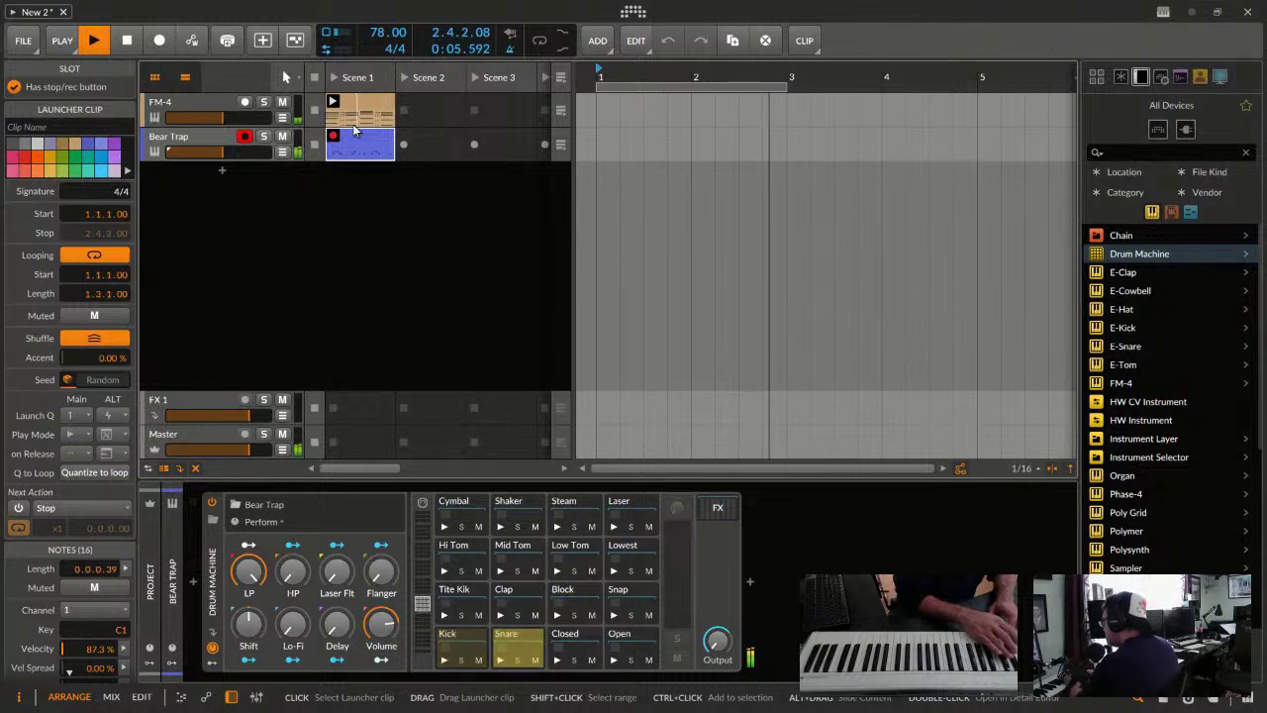
{"action": "key", "text": "space"}
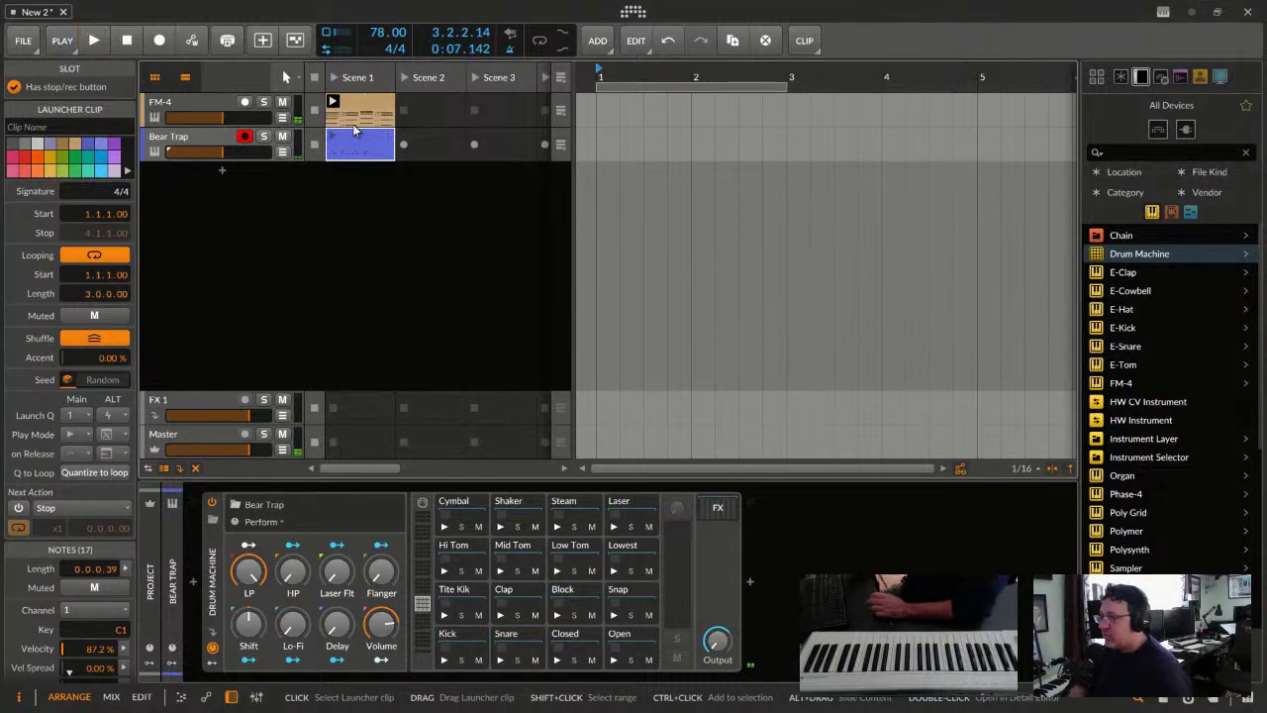
{"action": "double_click", "coordinate": [363, 133]}
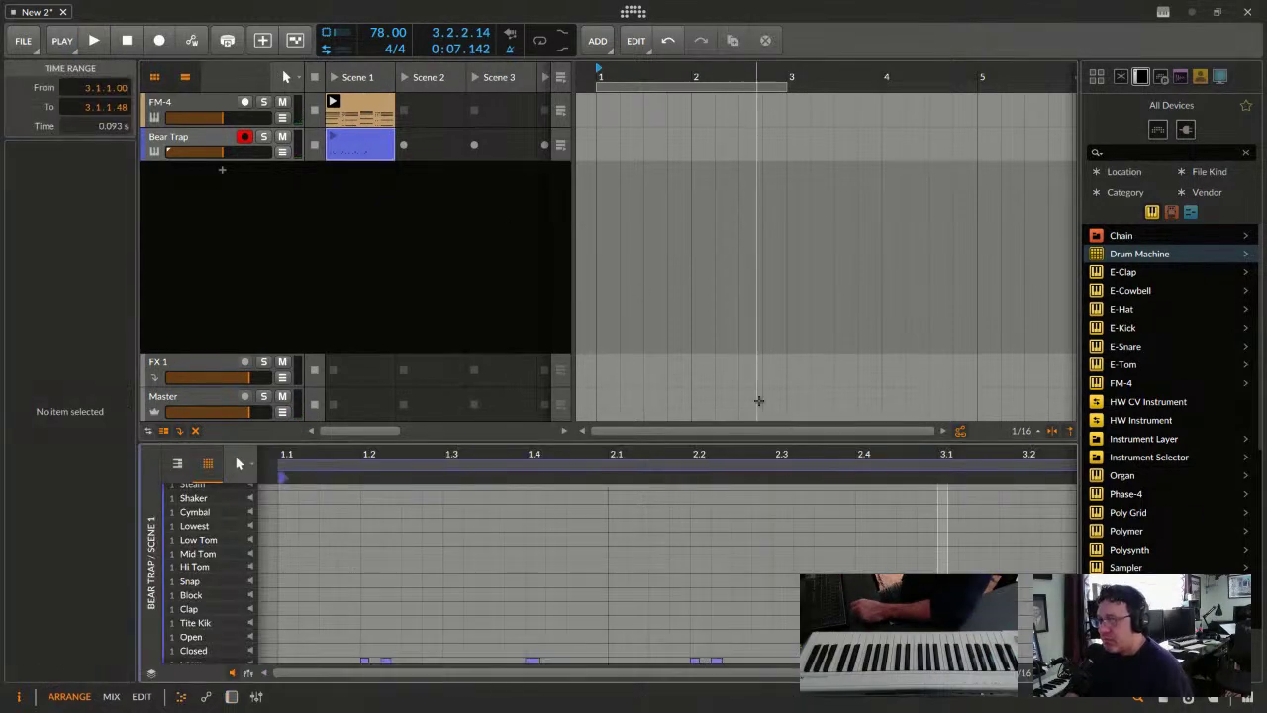
Shorten the drum clip's loop to two bars, ending at the start of bar 3
{"action": "scroll", "coordinate": [707, 455], "scroll_direction": "down", "scroll_amount": 5}
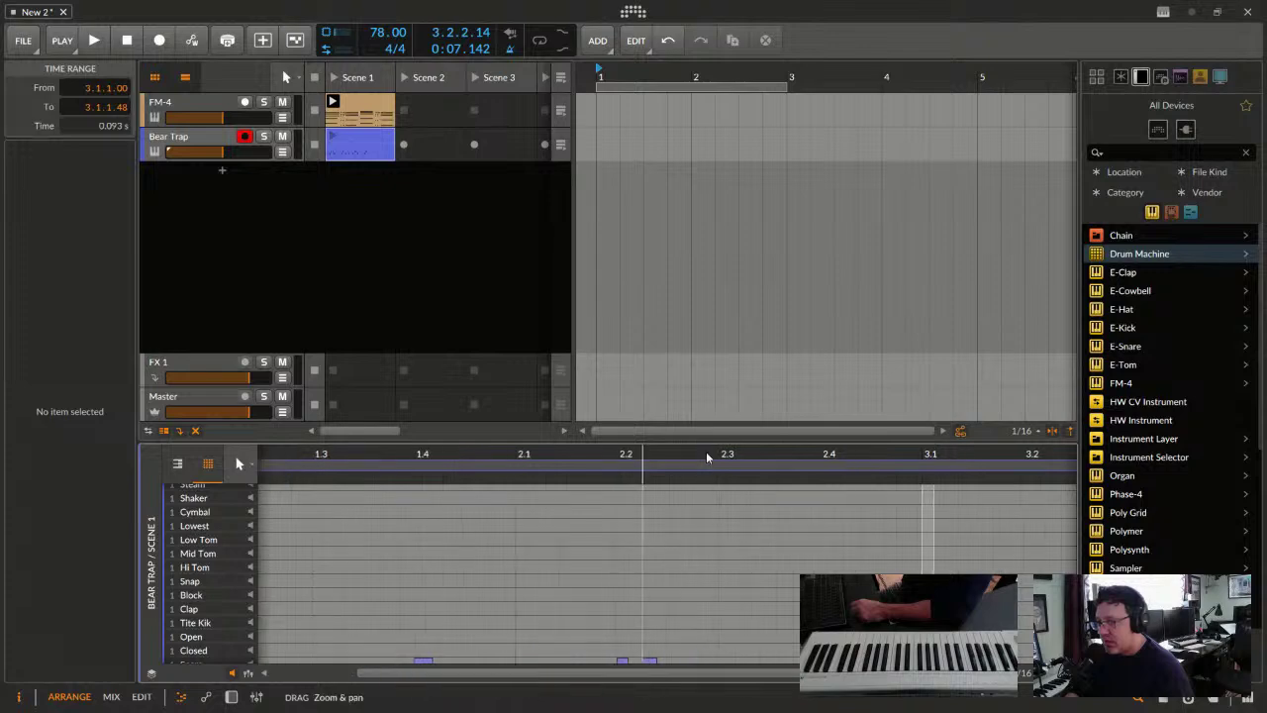
{"action": "scroll", "coordinate": [580, 568], "scroll_direction": "down", "scroll_amount": 1}
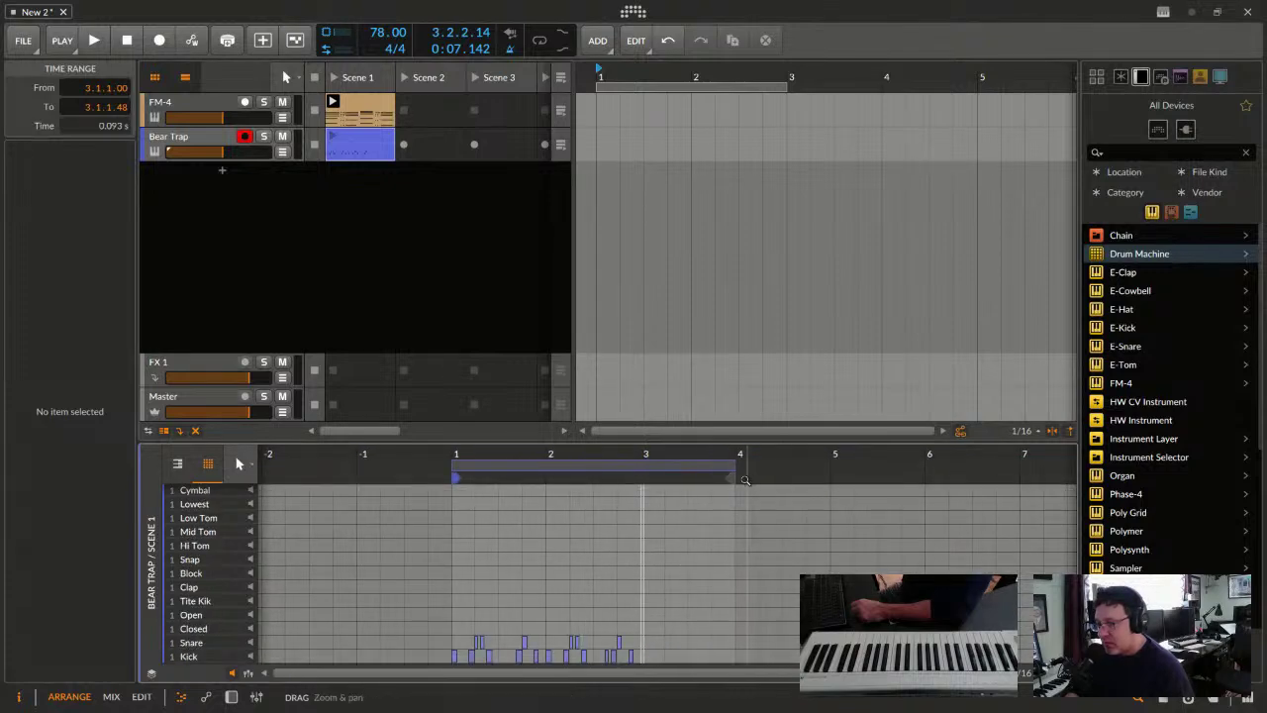
{"action": "left_click_drag", "start_coordinate": [734, 466], "coordinate": [663, 480]}
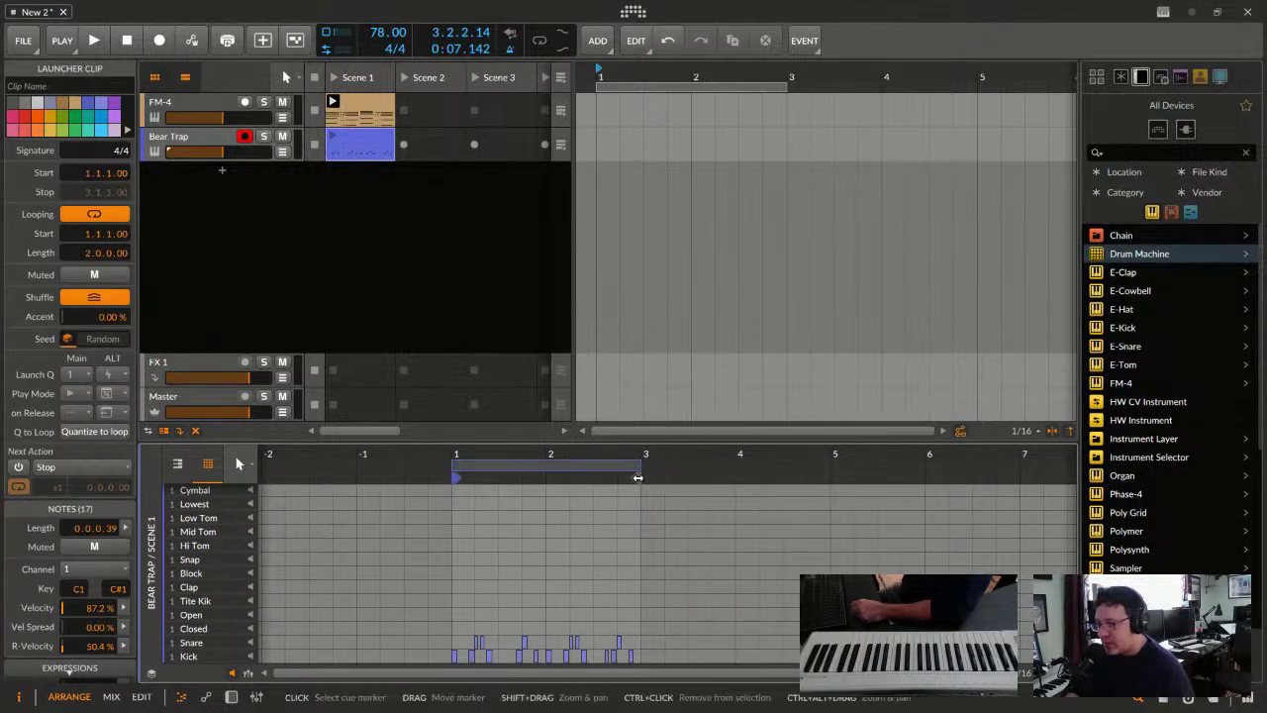
{"action": "left_click", "coordinate": [361, 156]}
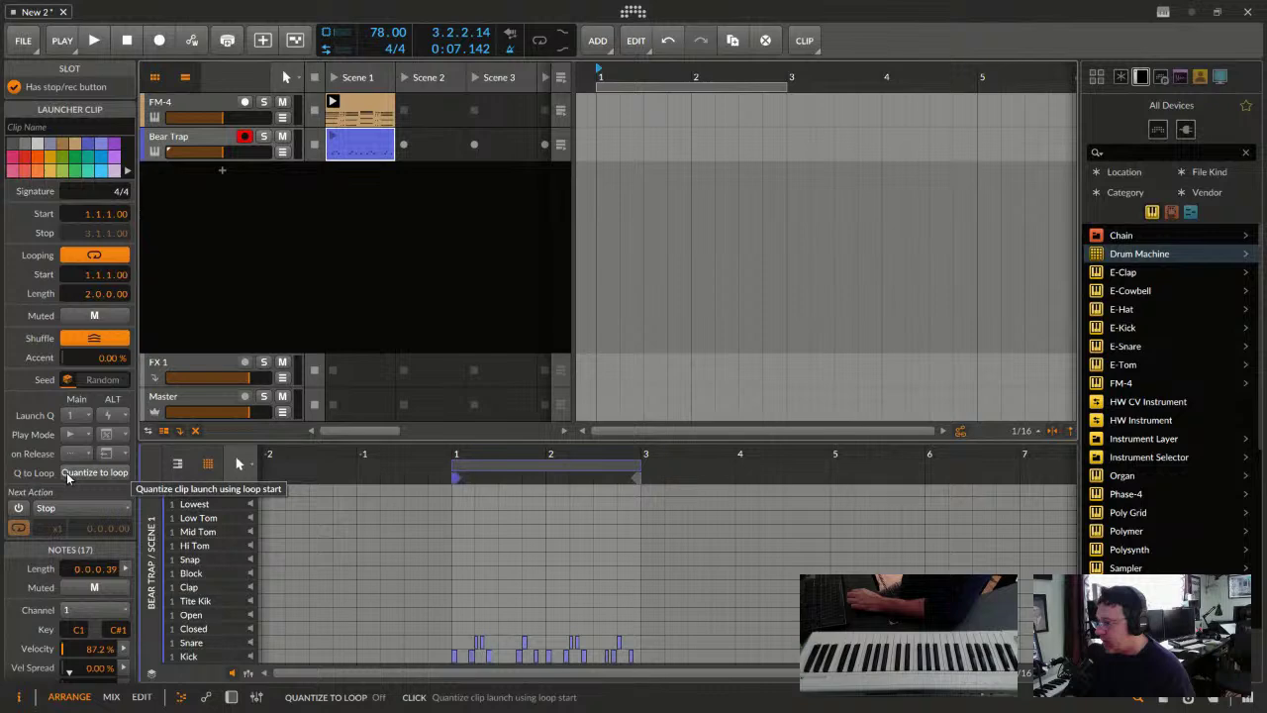
{"action": "right_click", "coordinate": [354, 147]}
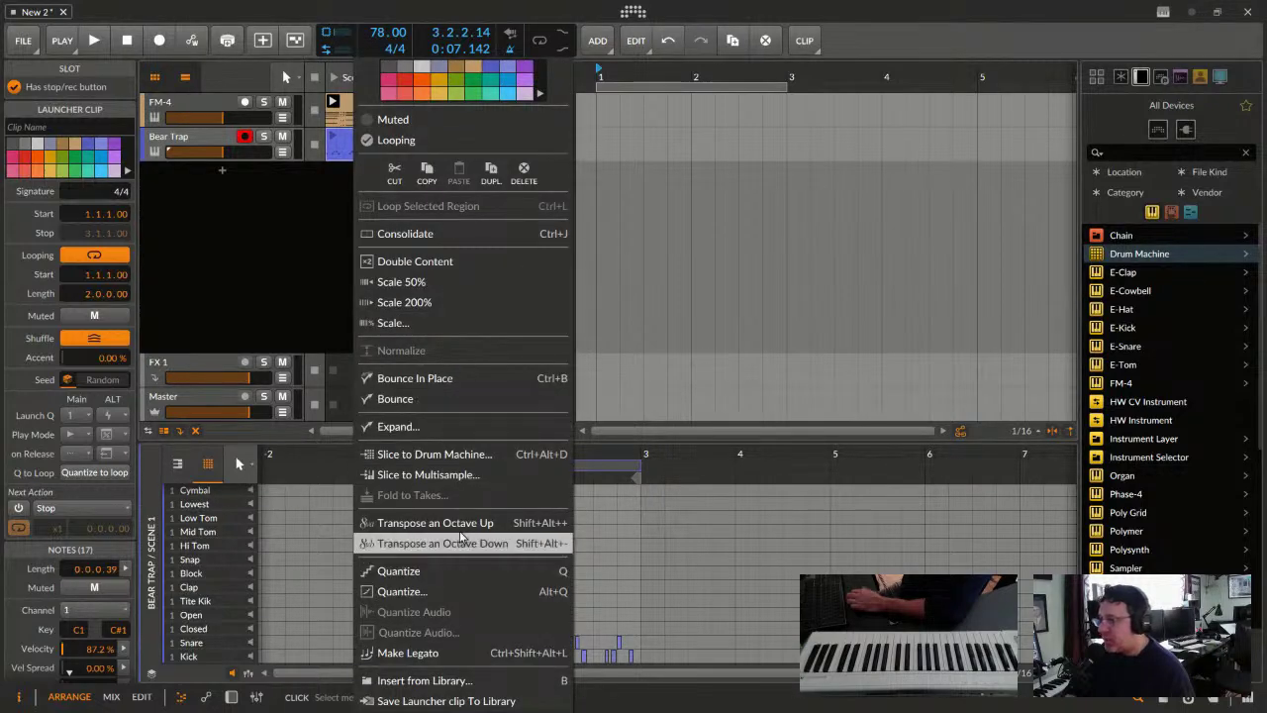
{"action": "left_click", "coordinate": [673, 556]}
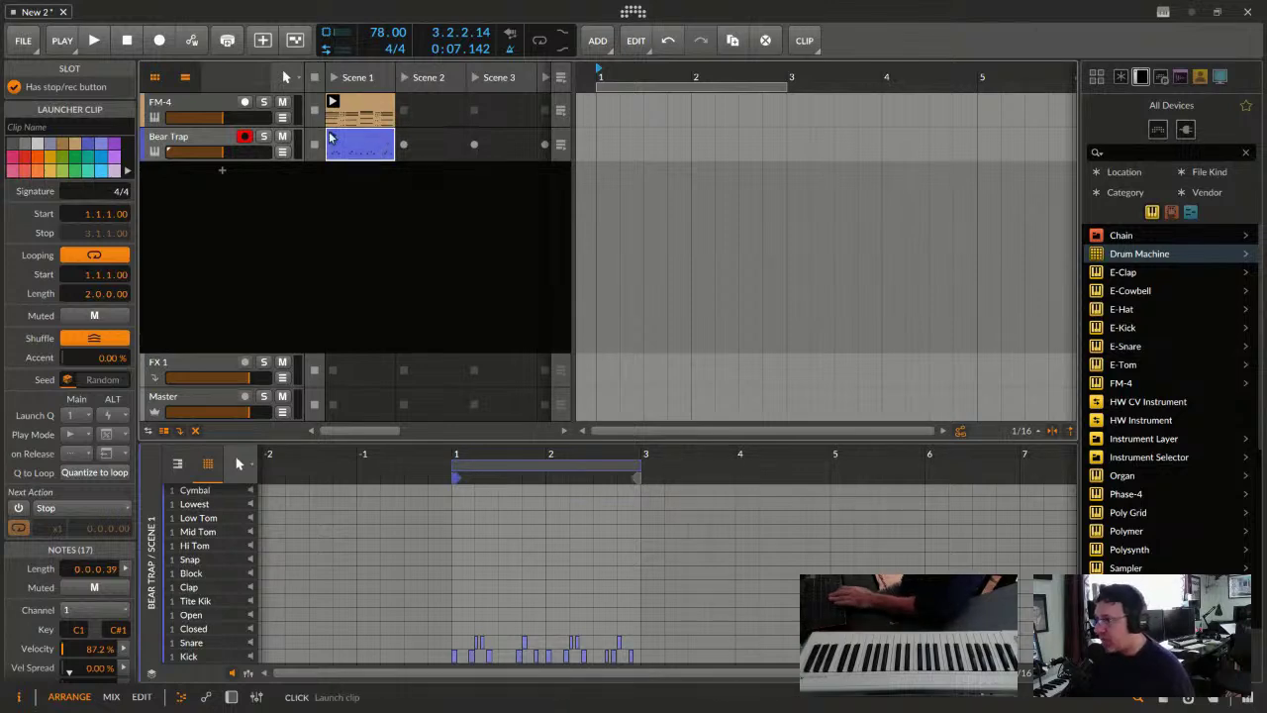
Launch Scene 1 and preview the Balla Drumkit, Barefoot Kit, ASM Kit 2, ASM Kit 1 and Aquario presets in the Bear Trap track's Drum Machine
{"action": "left_click", "coordinate": [330, 78]}
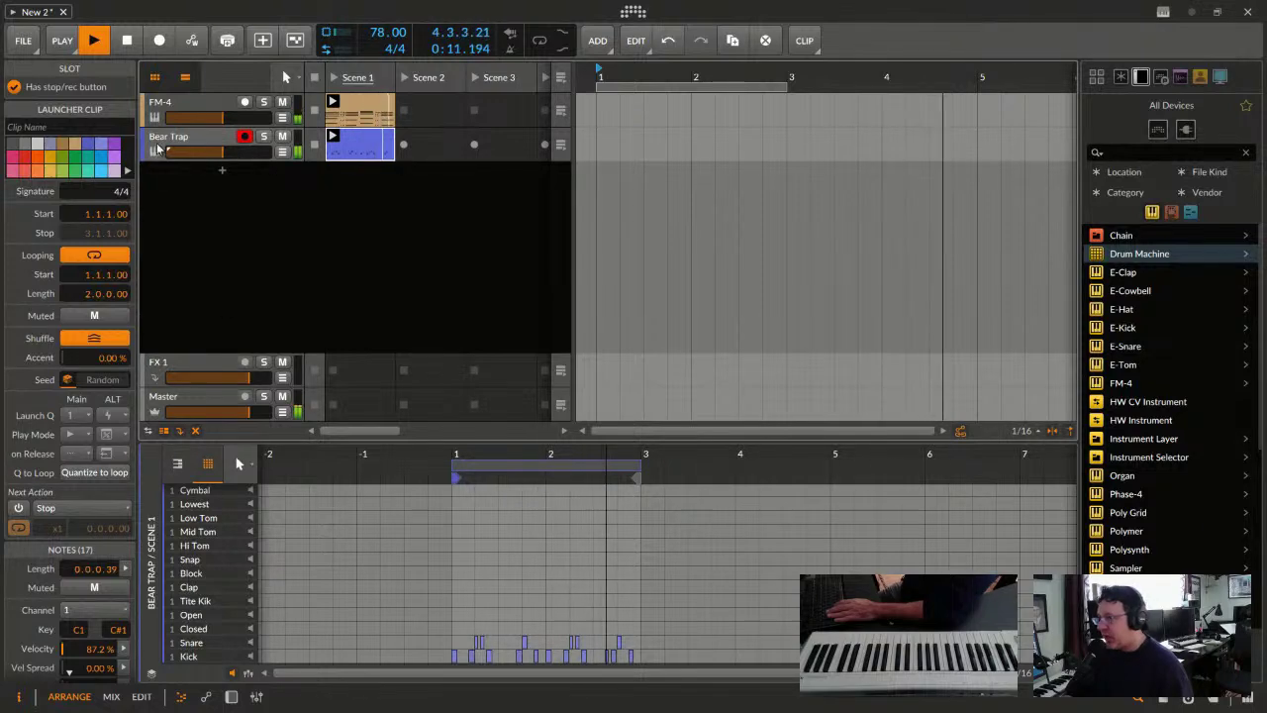
{"action": "left_click", "coordinate": [156, 156]}
{"action": "double_click", "coordinate": [157, 155]}
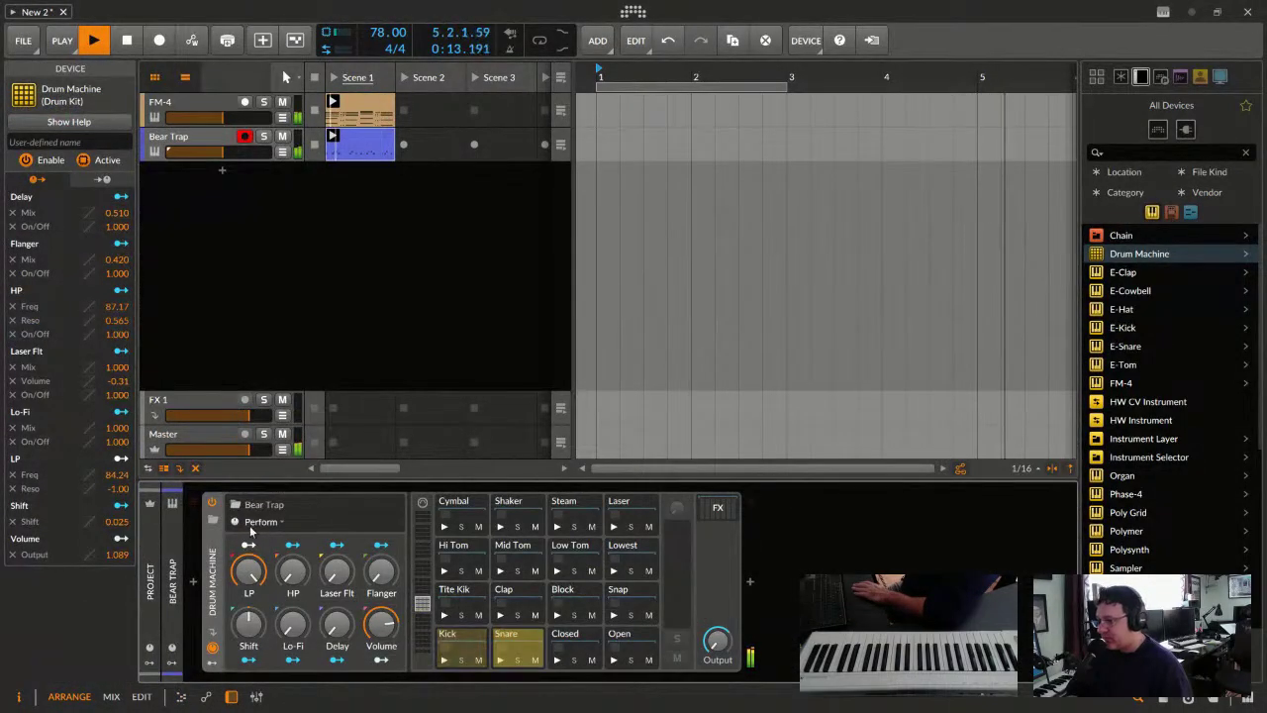
{"action": "left_click", "coordinate": [211, 521]}
{"action": "scroll", "coordinate": [505, 389], "scroll_direction": "down", "scroll_amount": 5}
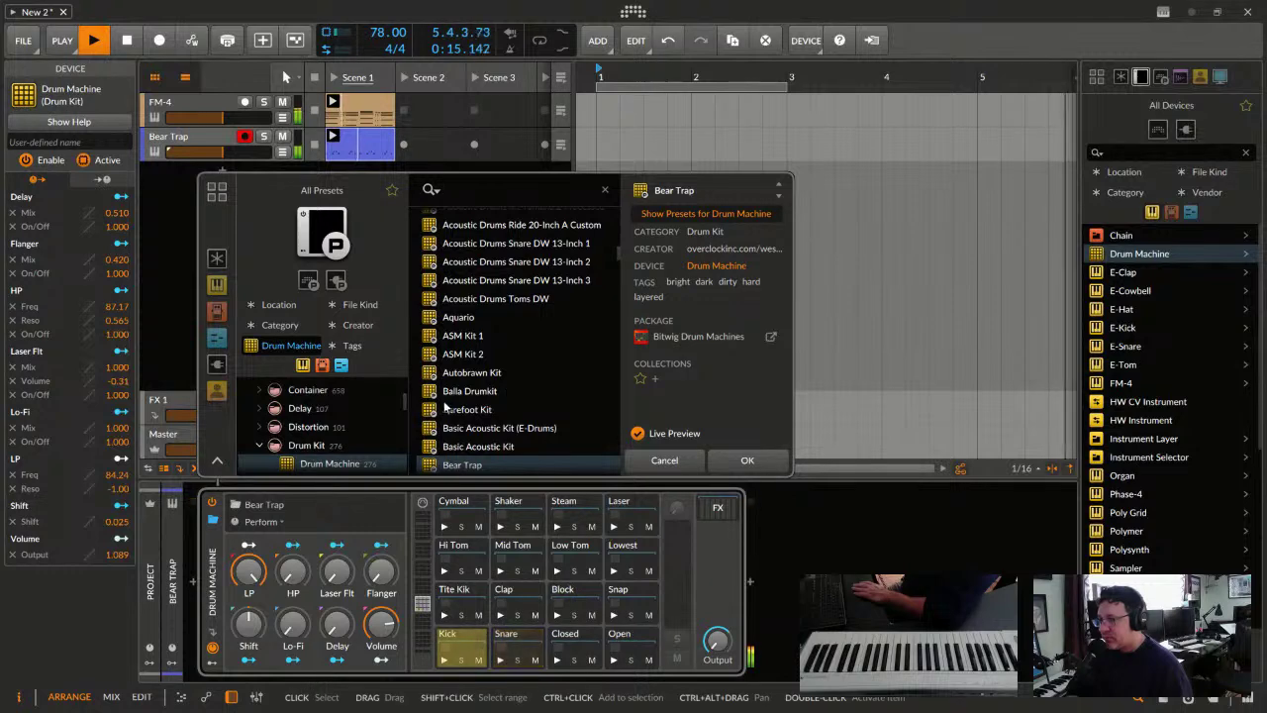
{"action": "left_click", "coordinate": [612, 394]}
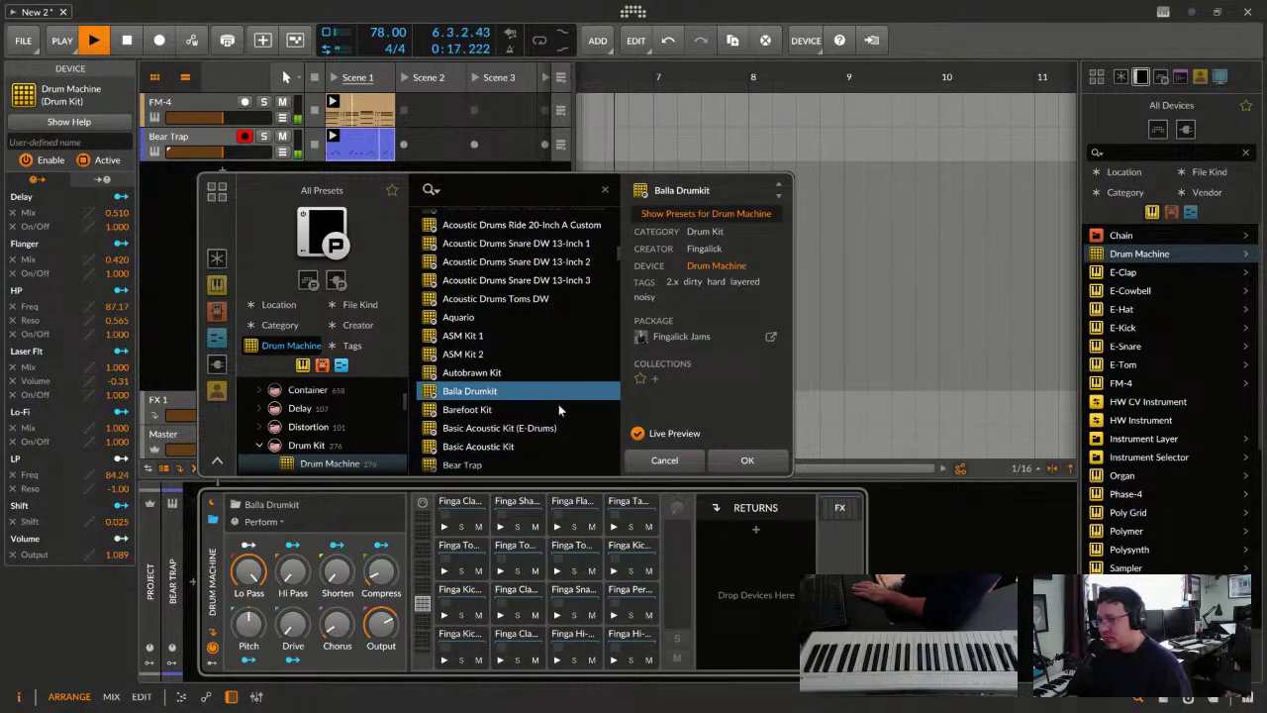
{"action": "left_click", "coordinate": [465, 410]}
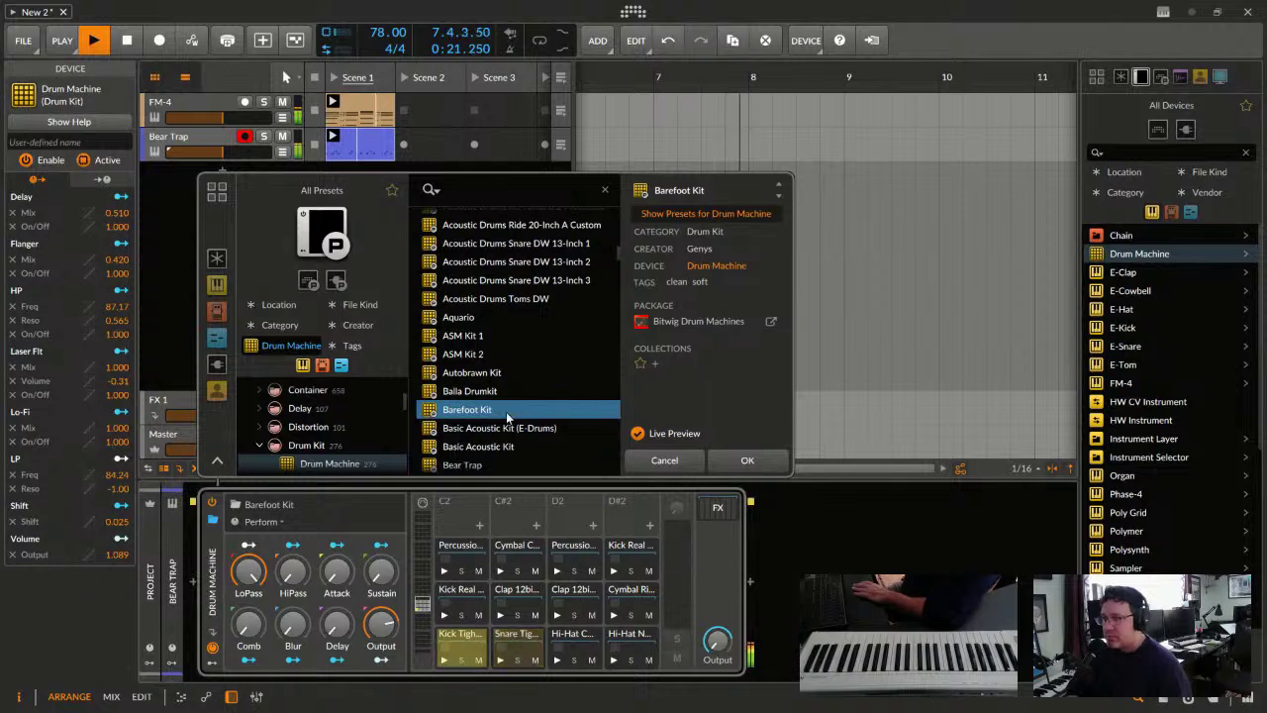
{"action": "left_click", "coordinate": [495, 353]}
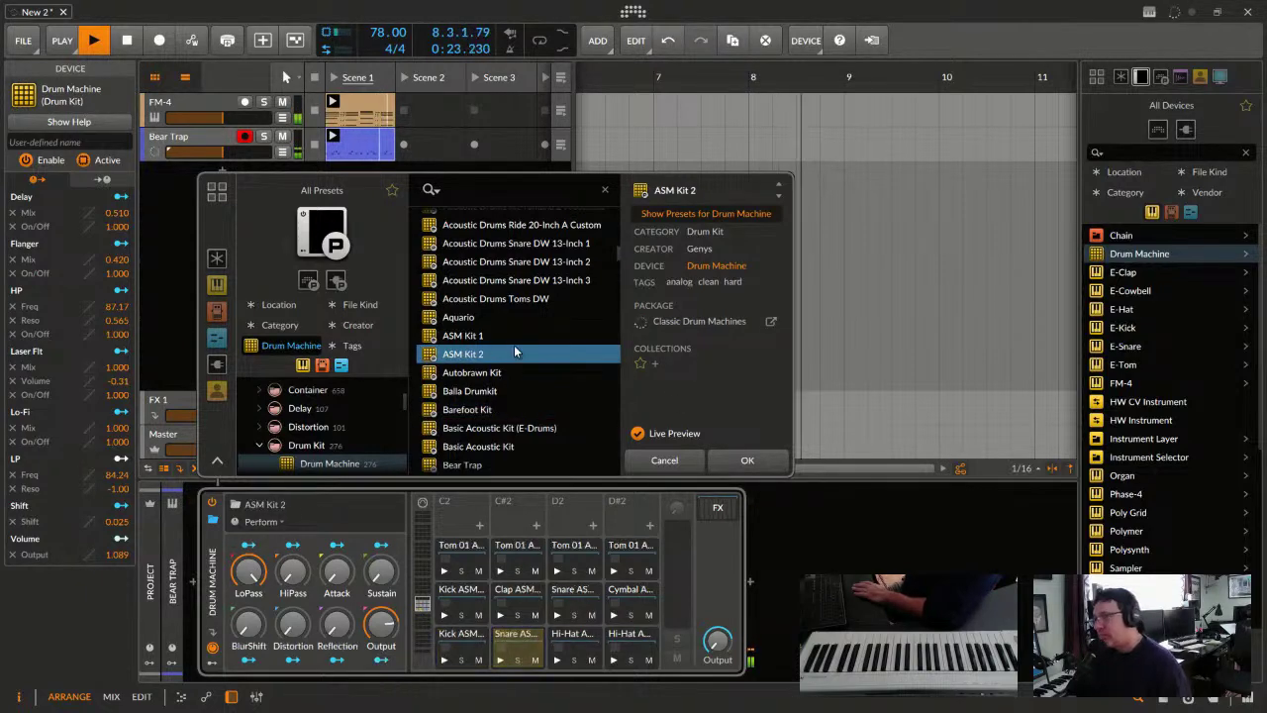
{"action": "left_click", "coordinate": [513, 338]}
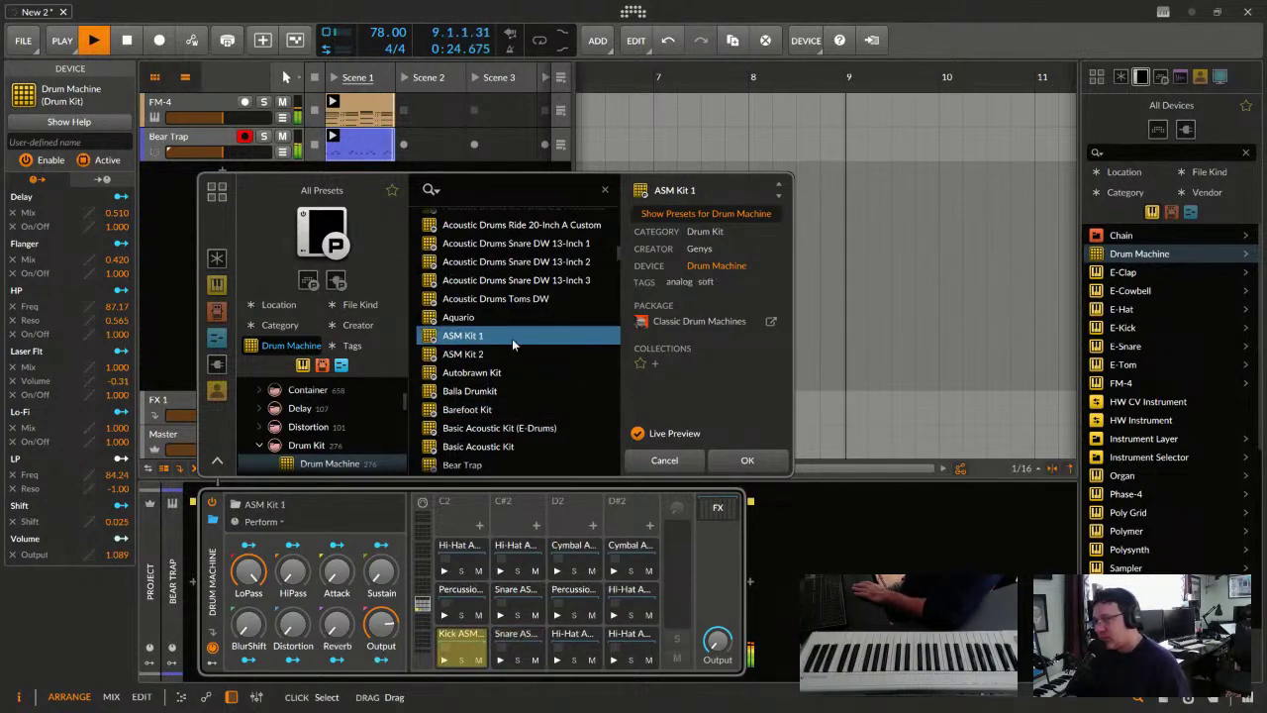
{"action": "left_click", "coordinate": [469, 318]}
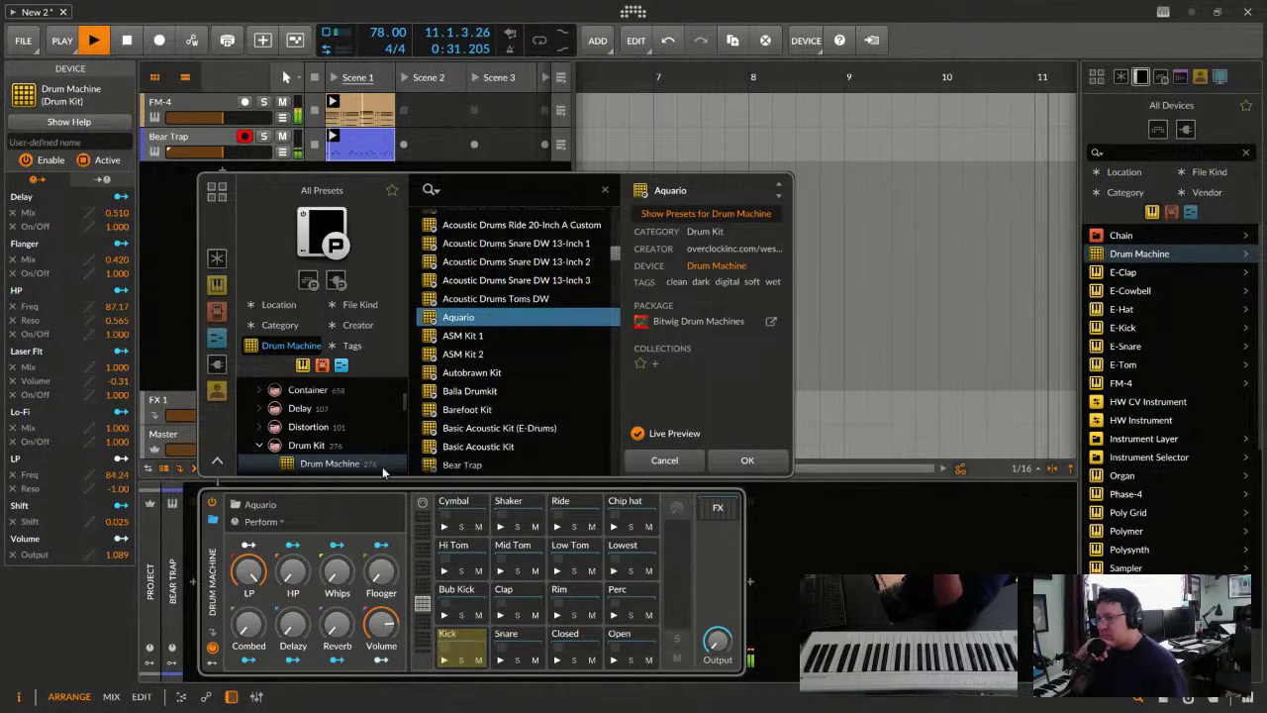
Load the Basic Acoustic Kit (E-Drums) preset into the Drum Machine and stop playback
{"action": "left_click", "coordinate": [473, 429]}
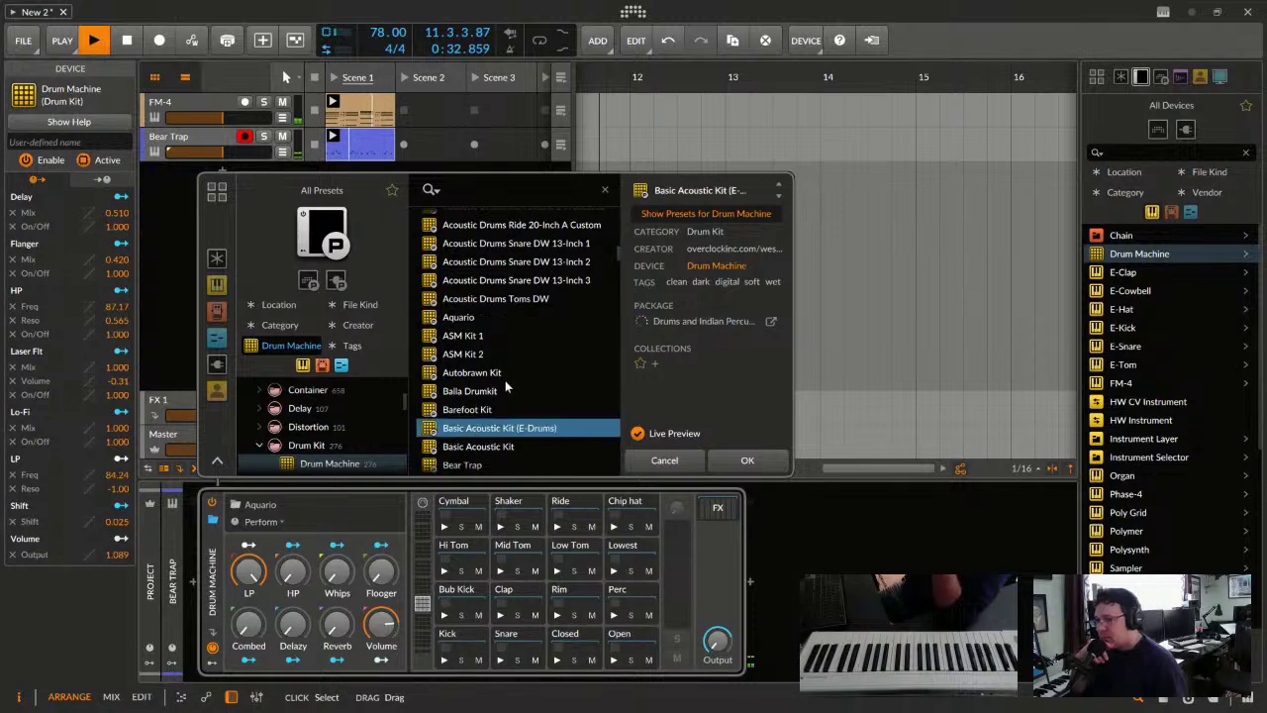
{"action": "scroll", "coordinate": [505, 405], "scroll_direction": "down", "scroll_amount": 1}
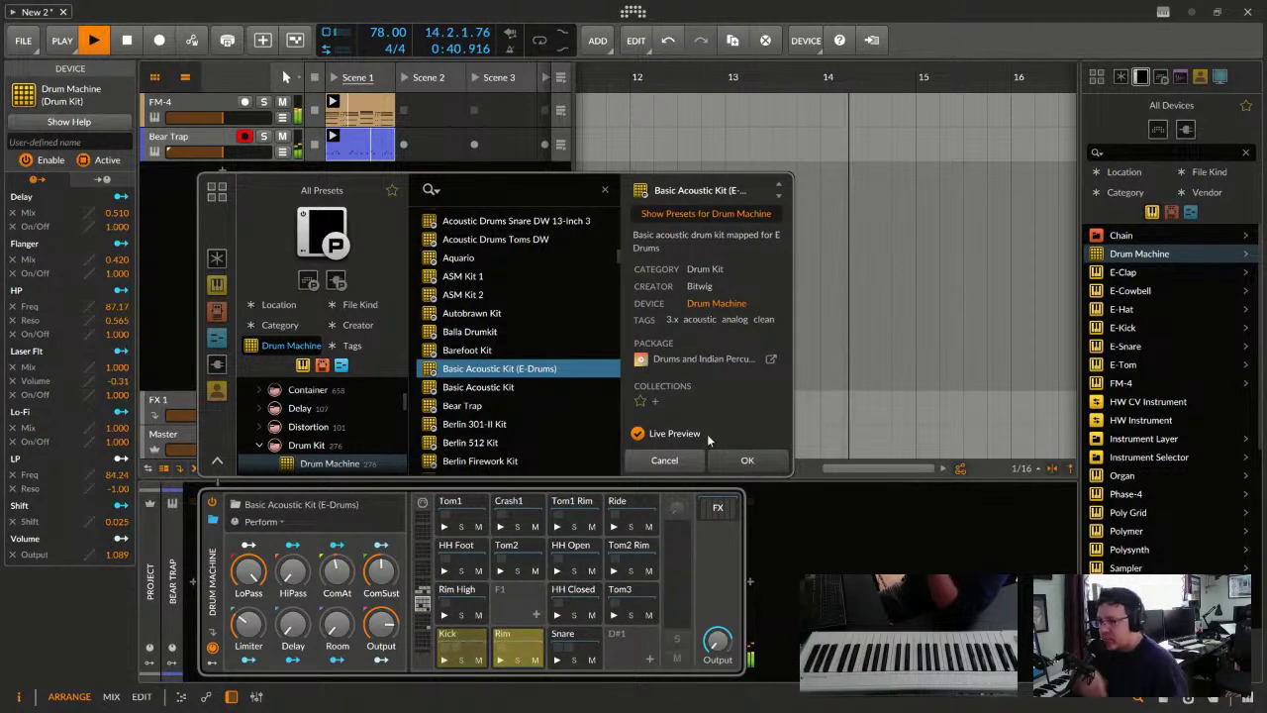
{"action": "key", "text": "Return"}
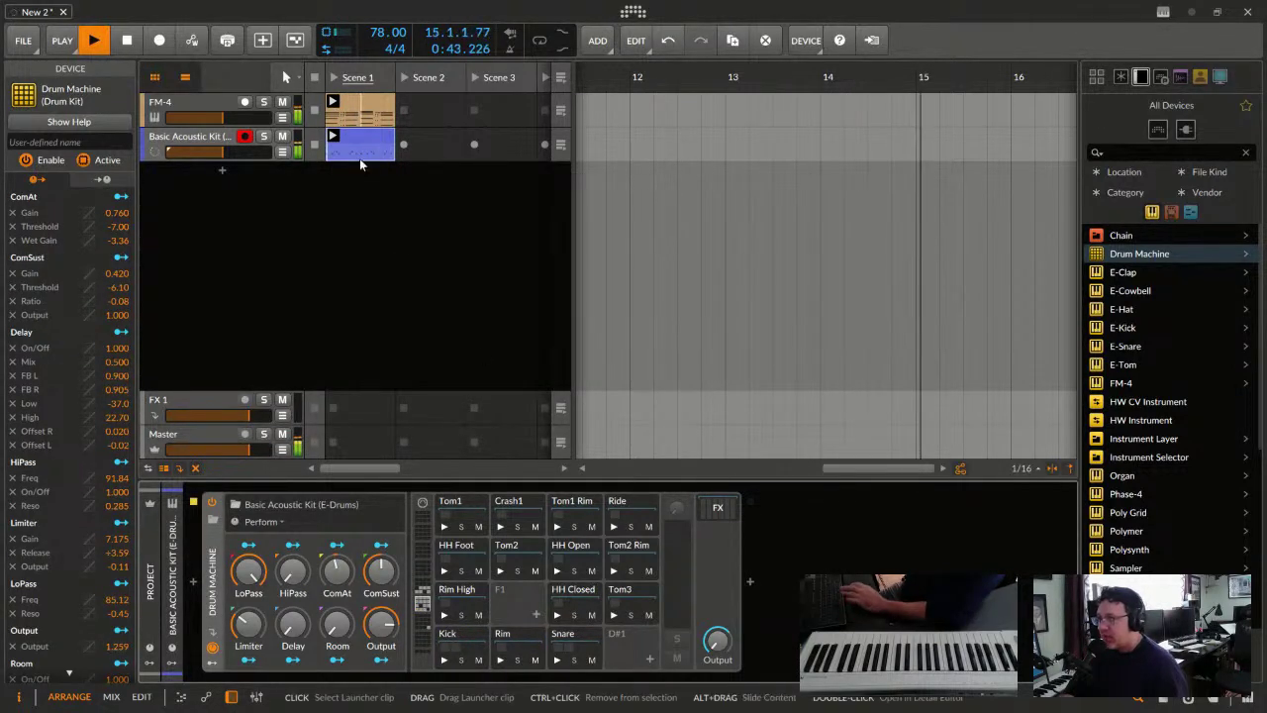
{"action": "key", "text": "space"}
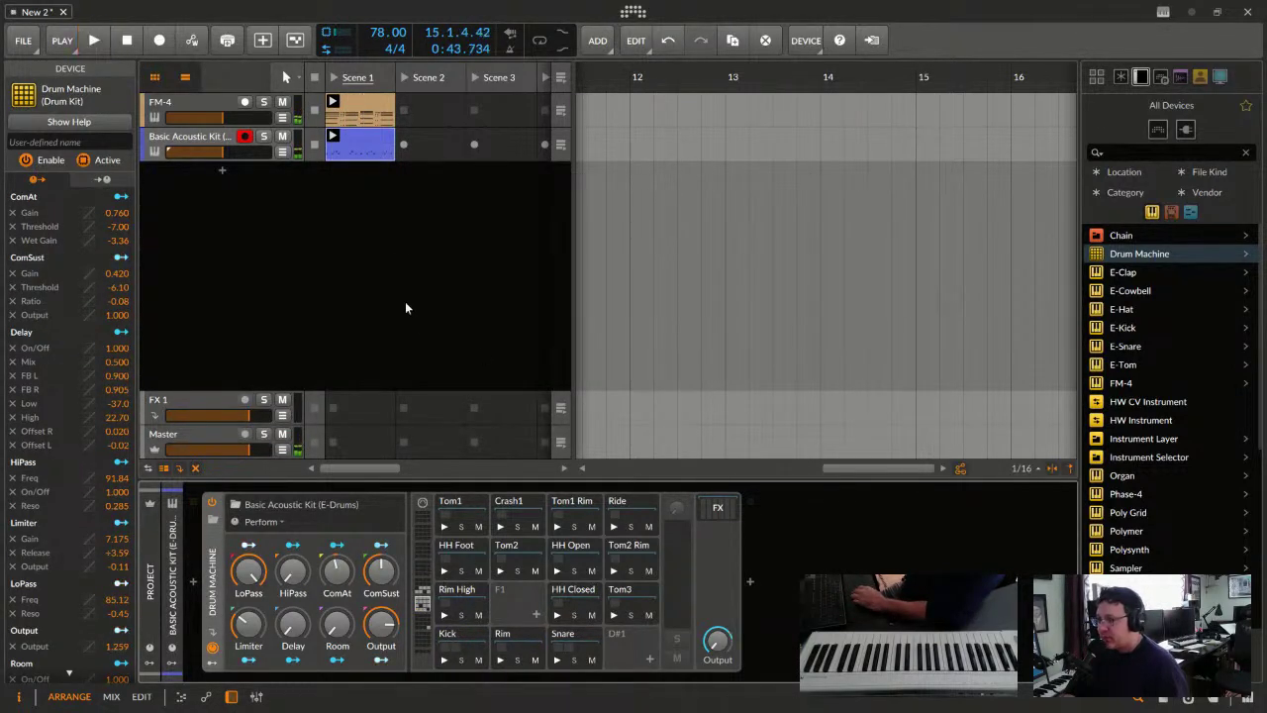
Play the drum clip and duplicate all its Rim notes onto the Snare row, keeping the original Rim hits
{"action": "left_click", "coordinate": [333, 135]}
{"action": "double_click", "coordinate": [364, 146]}
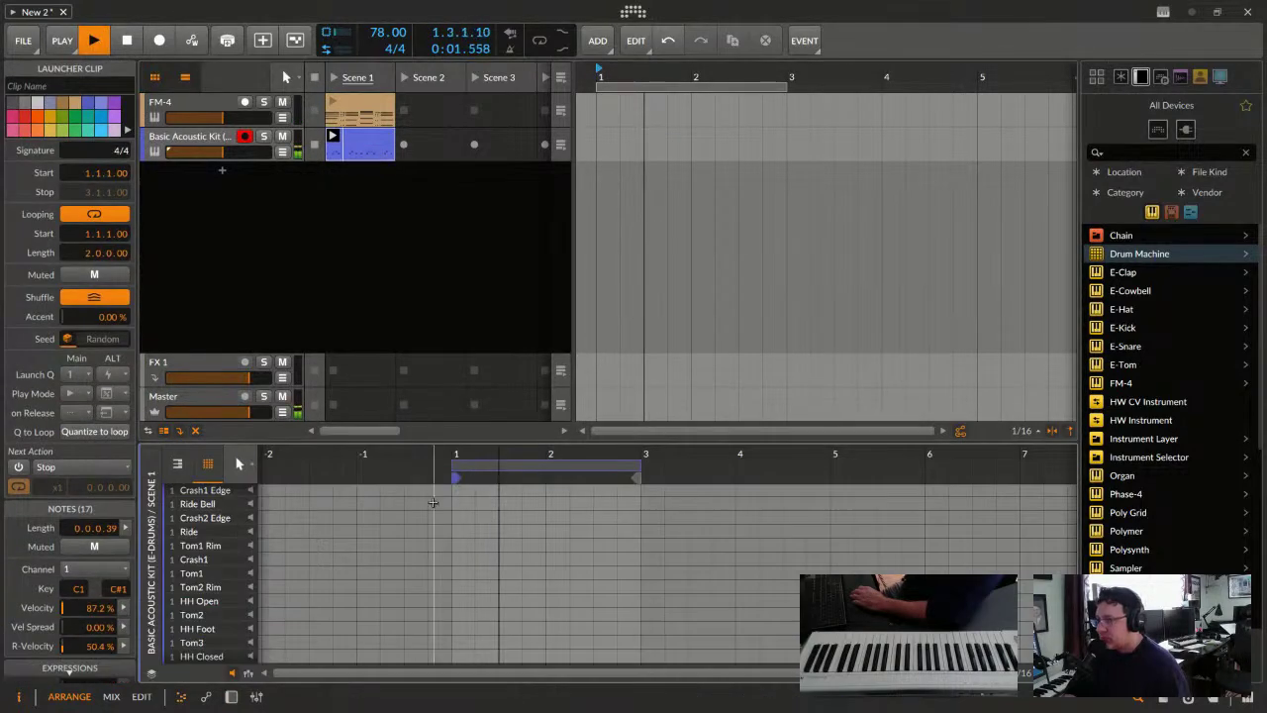
{"action": "scroll", "coordinate": [353, 585], "scroll_direction": "down", "scroll_amount": 5}
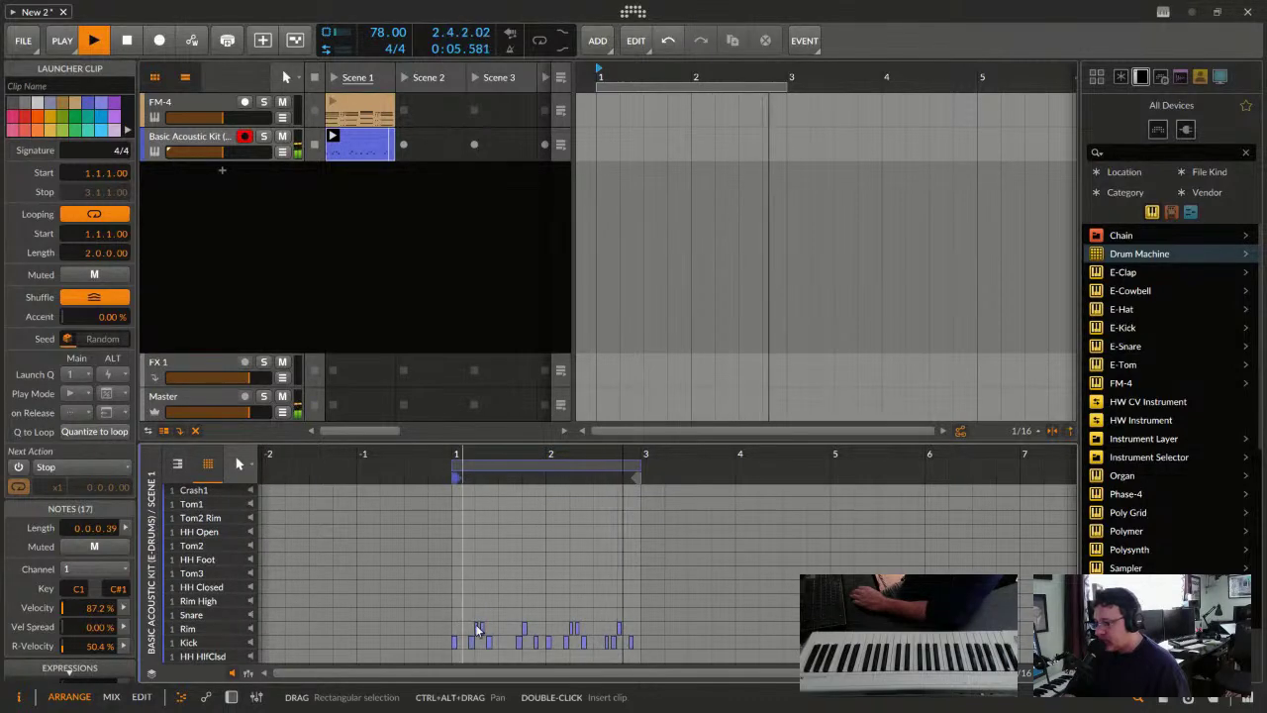
{"action": "left_click_drag", "start_coordinate": [651, 630], "coordinate": [456, 615]}
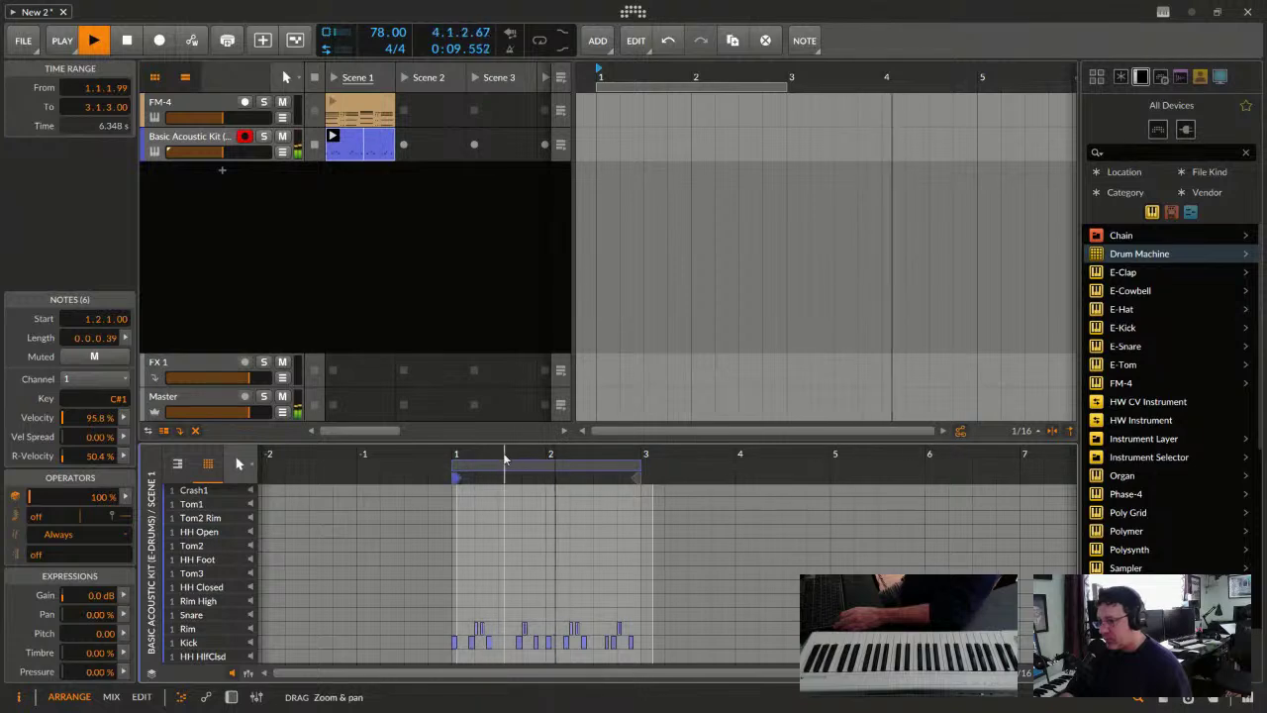
{"action": "mouse_move", "coordinate": [505, 458]}
{"action": "left_mouse_down"}
{"action": "mouse_move", "coordinate": [505, 486]}
{"action": "mouse_move", "coordinate": [503, 452]}
{"action": "left_mouse_up"}
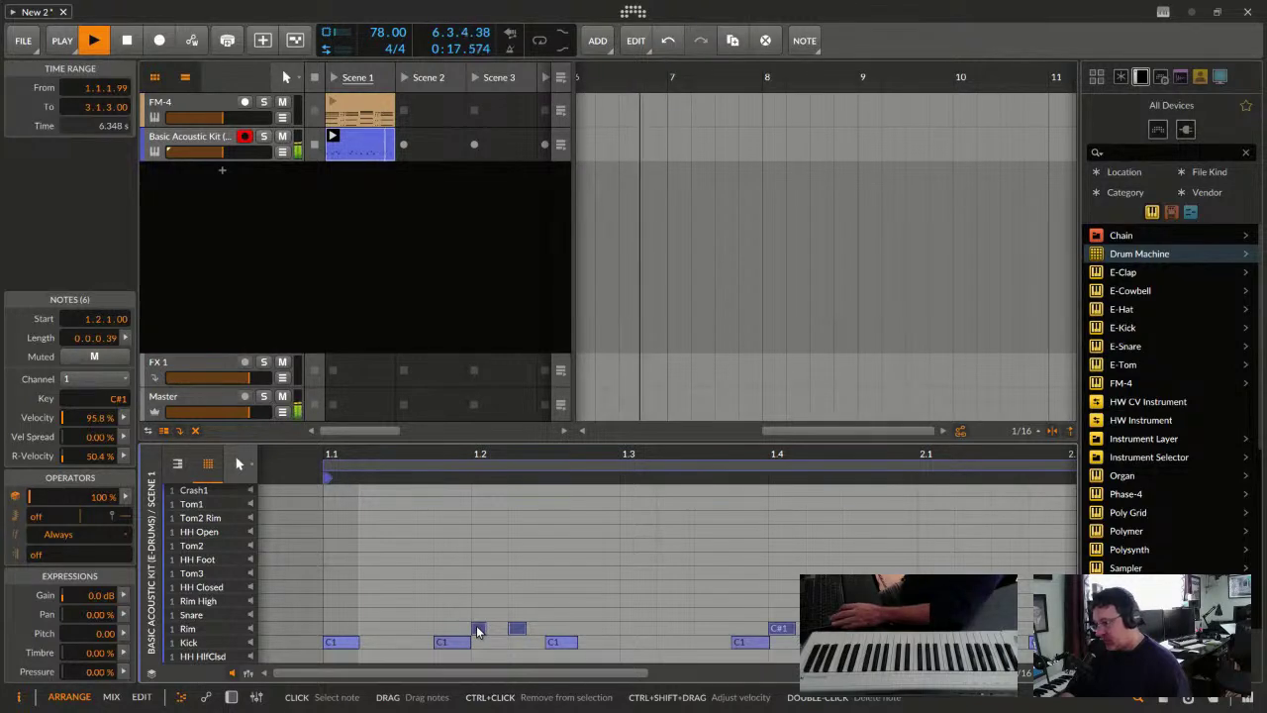
{"action": "left_click_drag", "start_coordinate": [476, 626], "coordinate": [478, 628]}
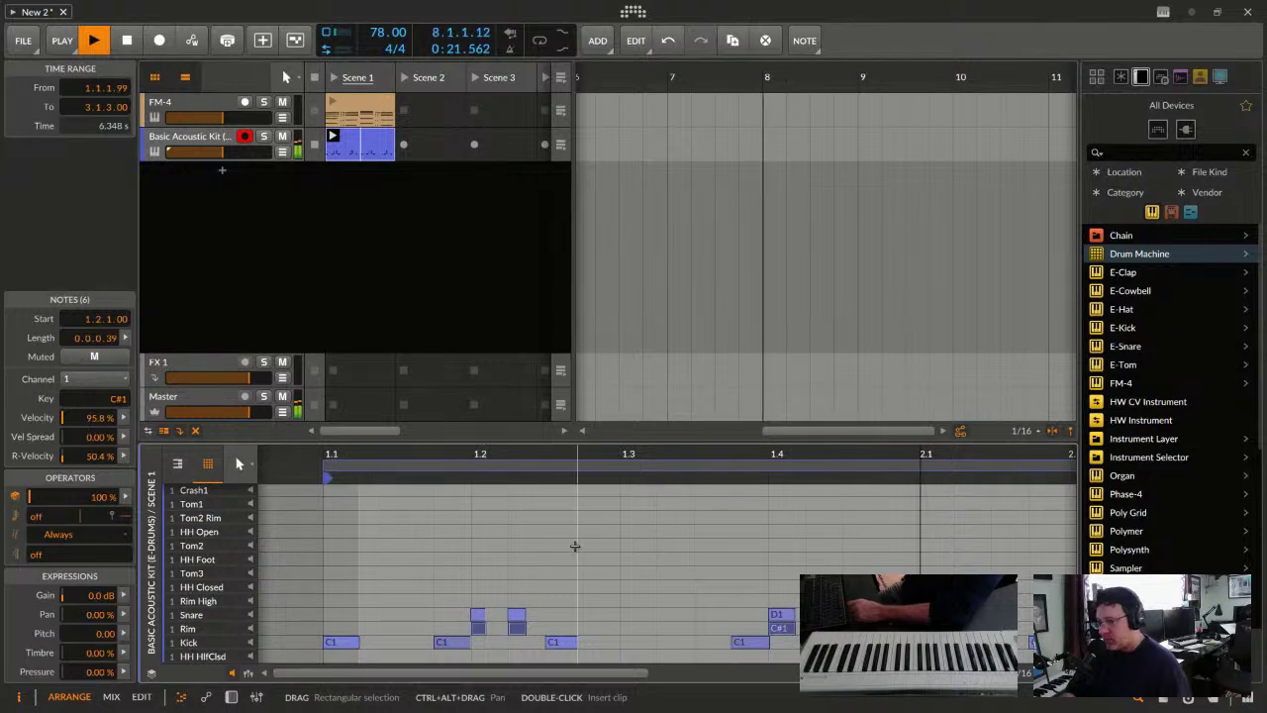
{"action": "left_click", "coordinate": [247, 616]}
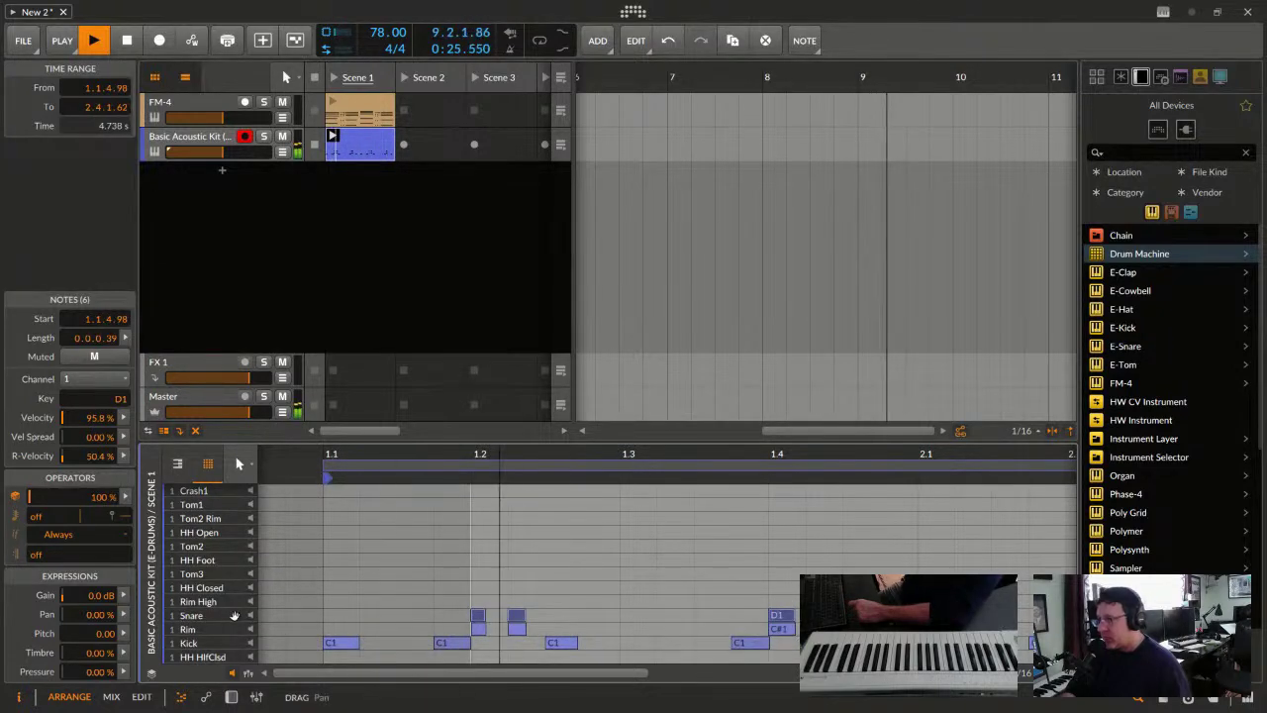
Add a Reverb device after the Peak Limiter in the drum kit's Snare chain and stop playback
{"action": "left_click", "coordinate": [154, 155]}
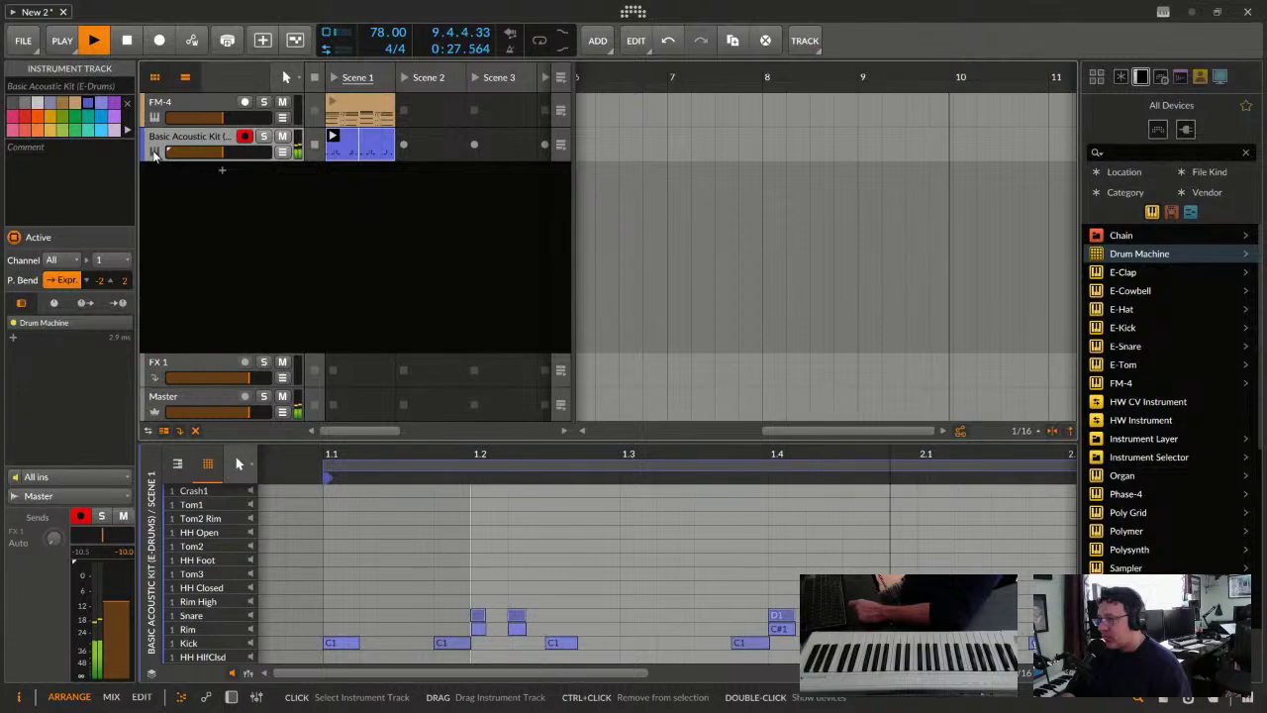
{"action": "double_click", "coordinate": [154, 156]}
{"action": "left_click", "coordinate": [565, 642]}
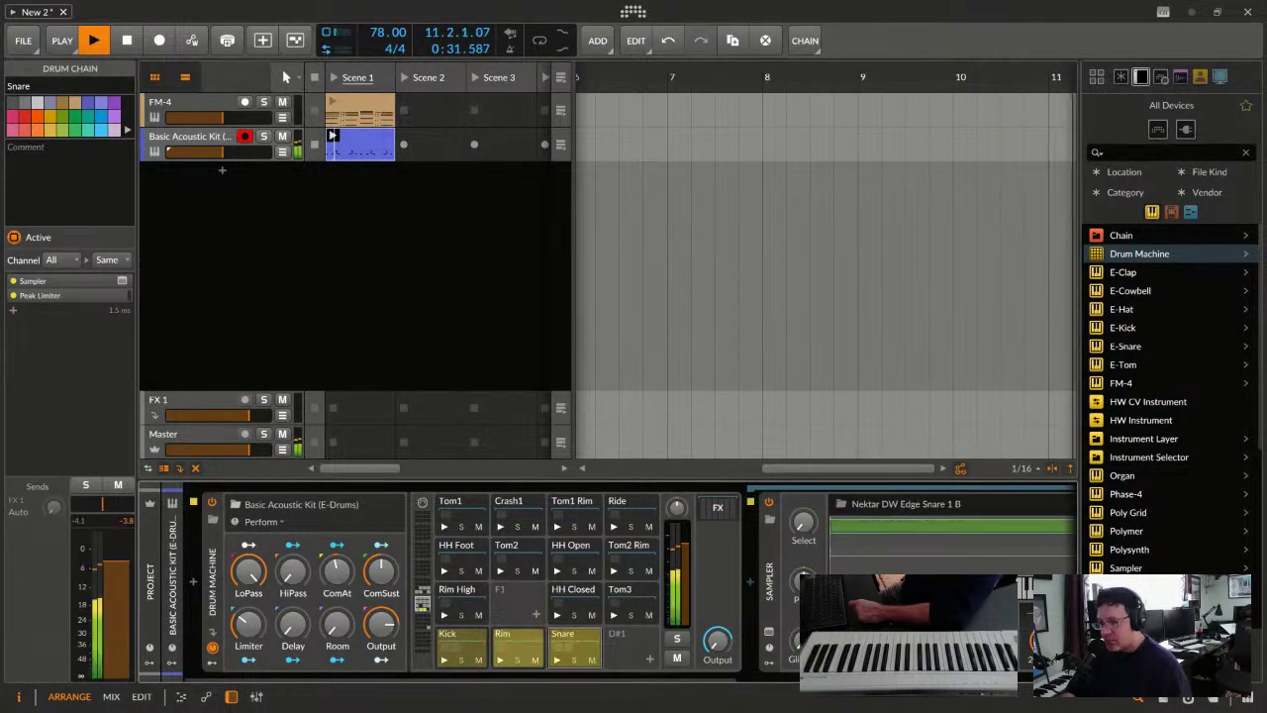
{"action": "scroll", "coordinate": [721, 677], "scroll_direction": "right", "scroll_amount": 2}
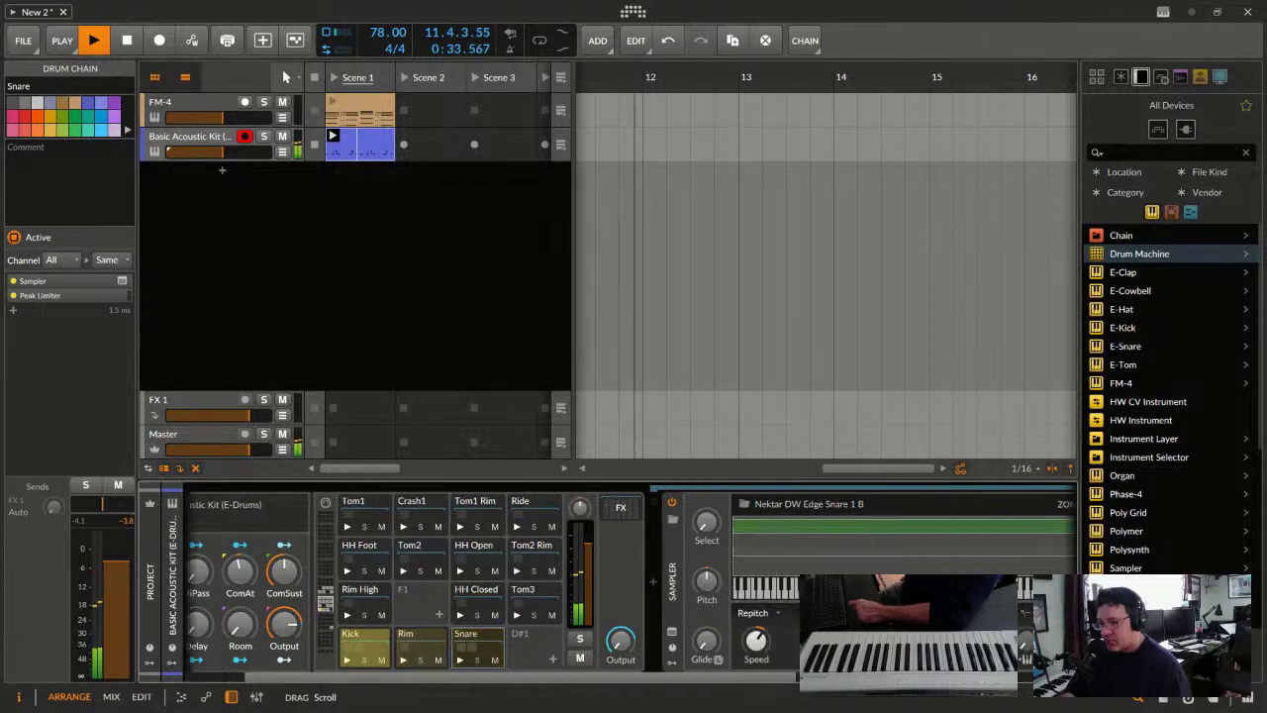
{"action": "scroll", "coordinate": [721, 677], "scroll_direction": "right", "scroll_amount": 7}
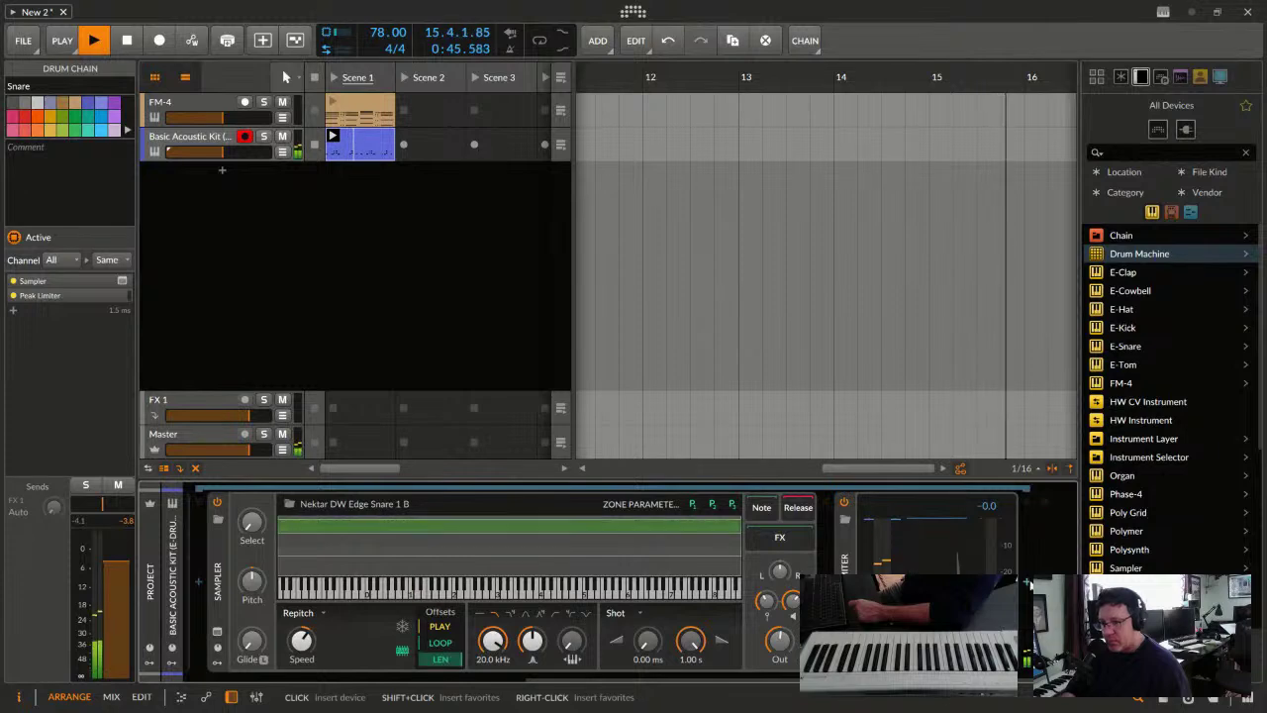
{"action": "scroll", "coordinate": [967, 449], "scroll_direction": "down", "scroll_amount": 12}
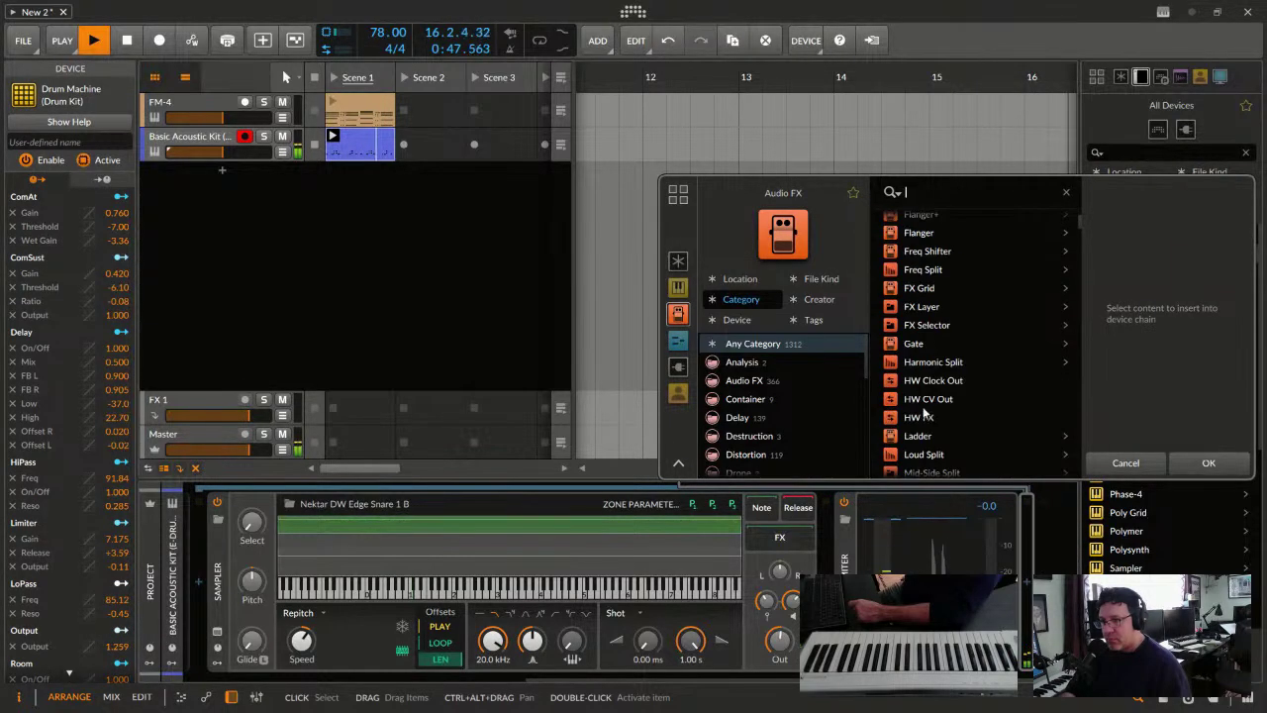
{"action": "left_click", "coordinate": [918, 419]}
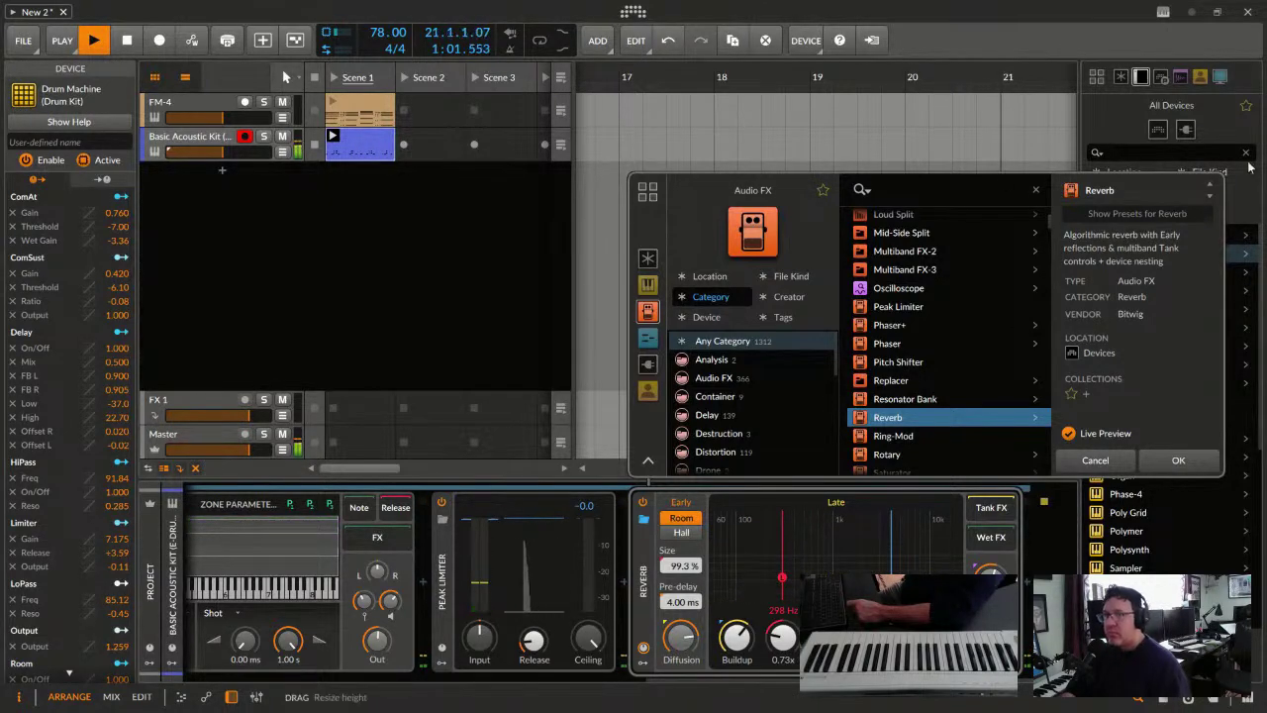
{"action": "left_click", "coordinate": [473, 216]}
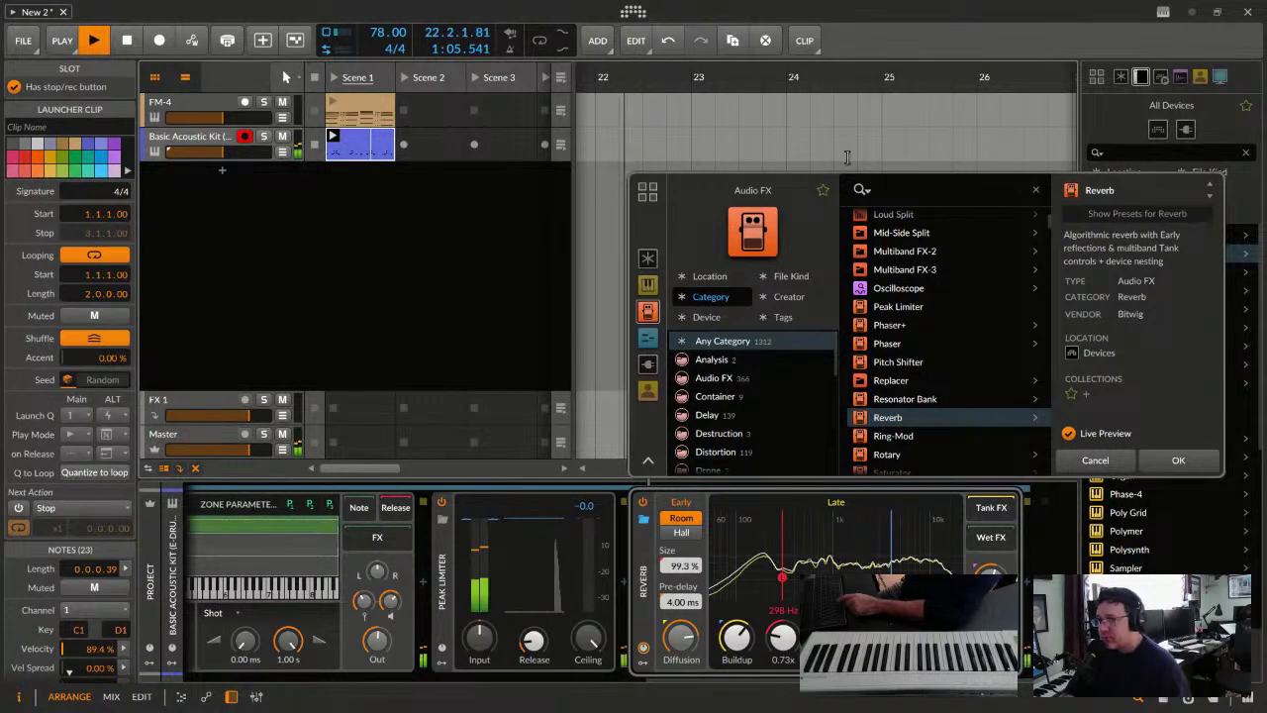
{"action": "key", "text": "space"}
{"action": "left_click", "coordinate": [1182, 464]}
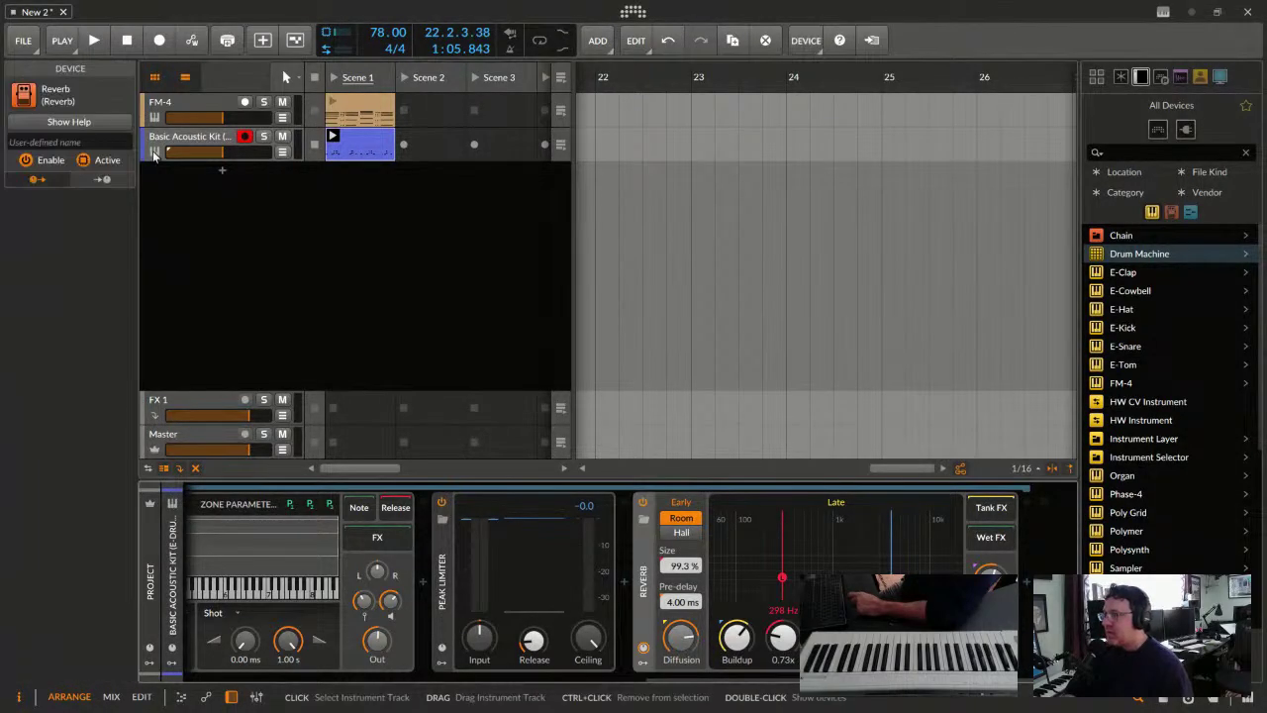
Play Scene 1, raise the Basic Acoustic Kit track's volume to -5.8 dB, and stop playback
{"action": "left_click", "coordinate": [154, 155]}
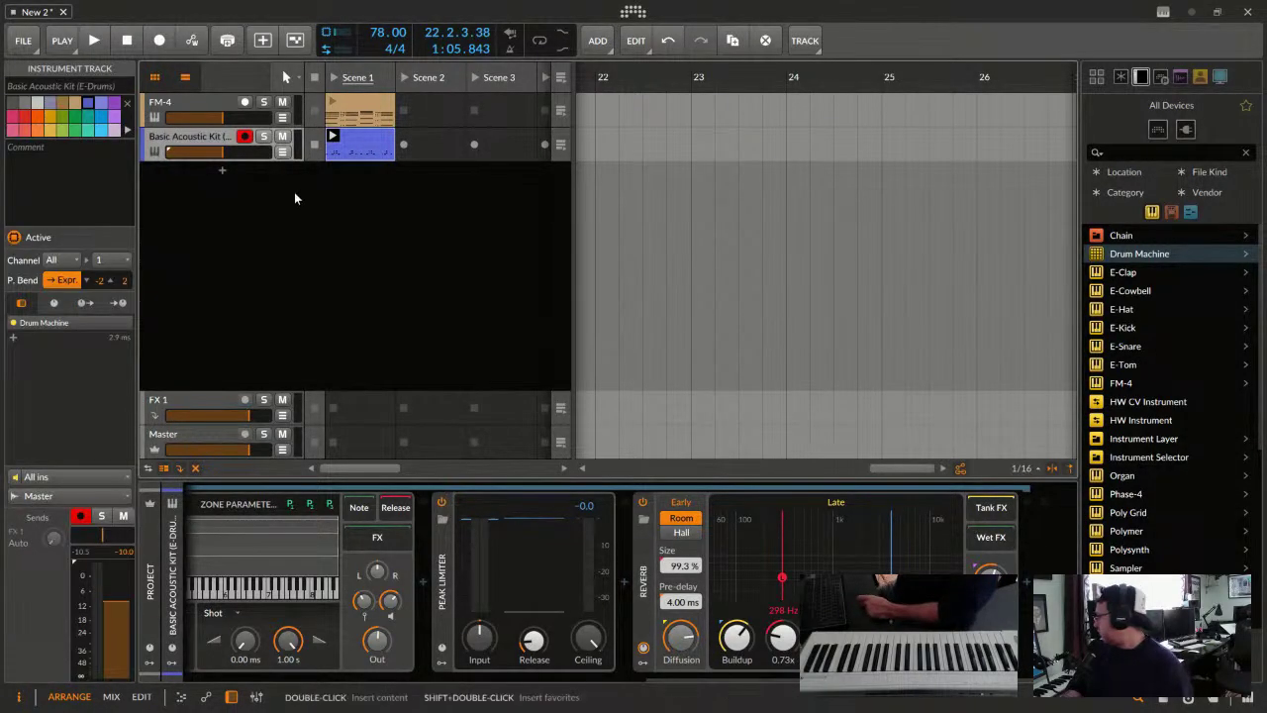
{"action": "left_click", "coordinate": [334, 82]}
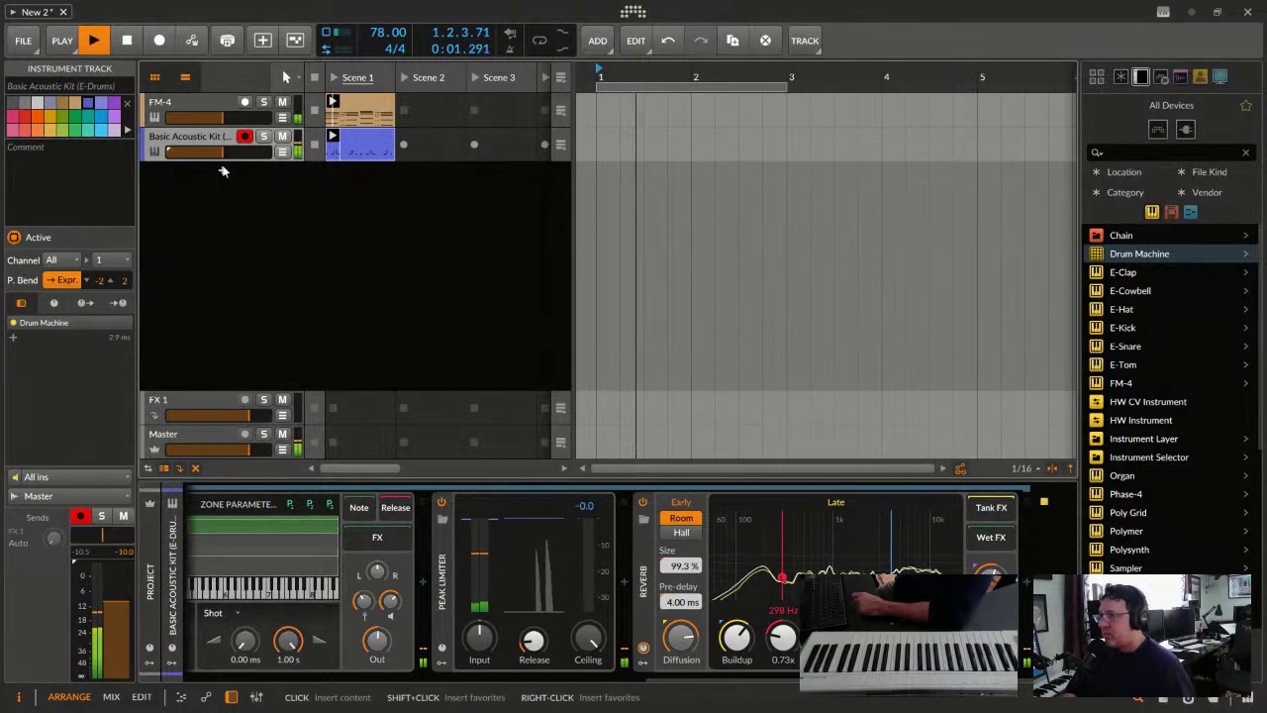
{"action": "scroll", "coordinate": [223, 155], "scroll_direction": "up", "scroll_amount": 3}
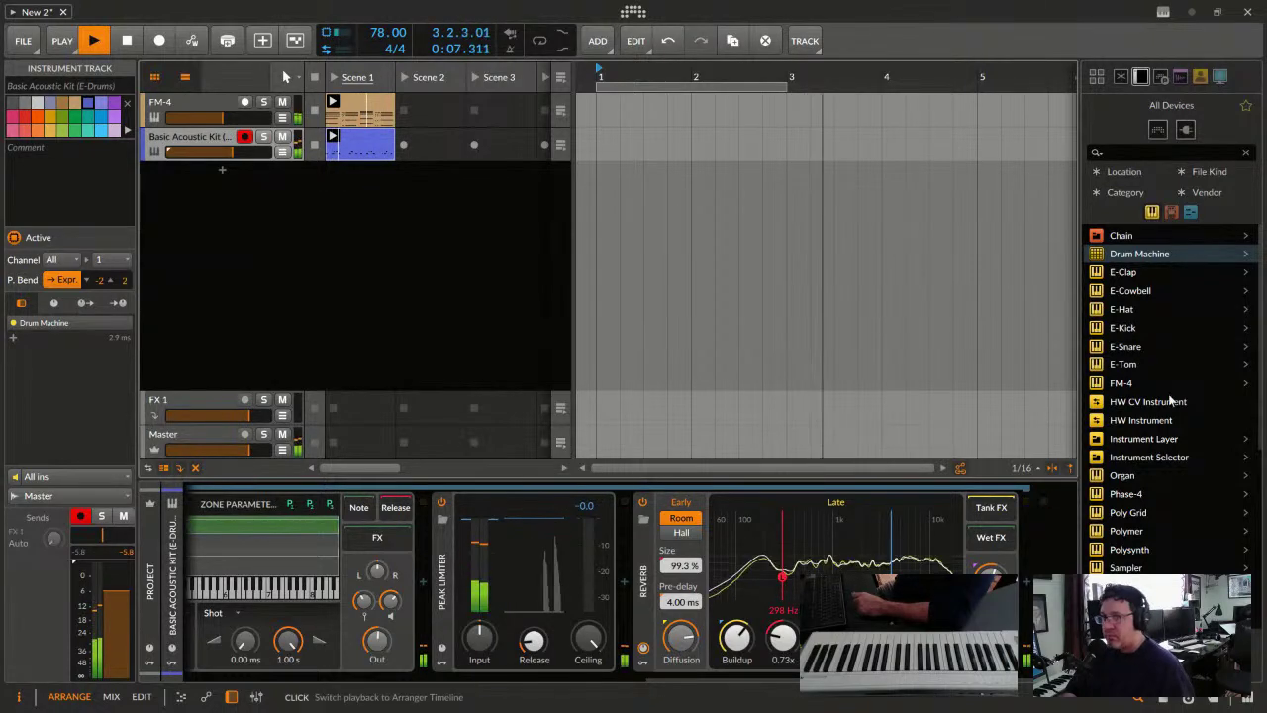
{"action": "key", "text": "space"}
Add a Polysynth instrument track below the Basic Acoustic Kit track
{"action": "scroll", "coordinate": [1158, 396], "scroll_direction": "down", "scroll_amount": 4}
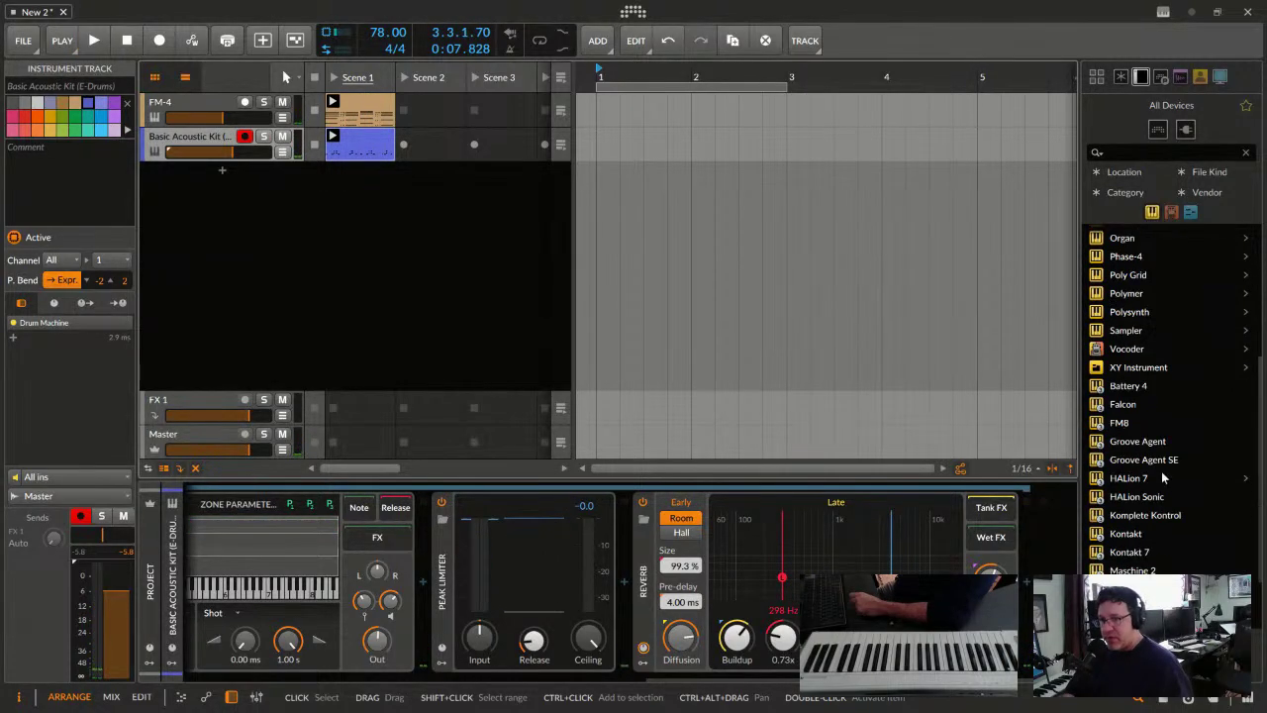
{"action": "scroll", "coordinate": [1162, 424], "scroll_direction": "up", "scroll_amount": 3}
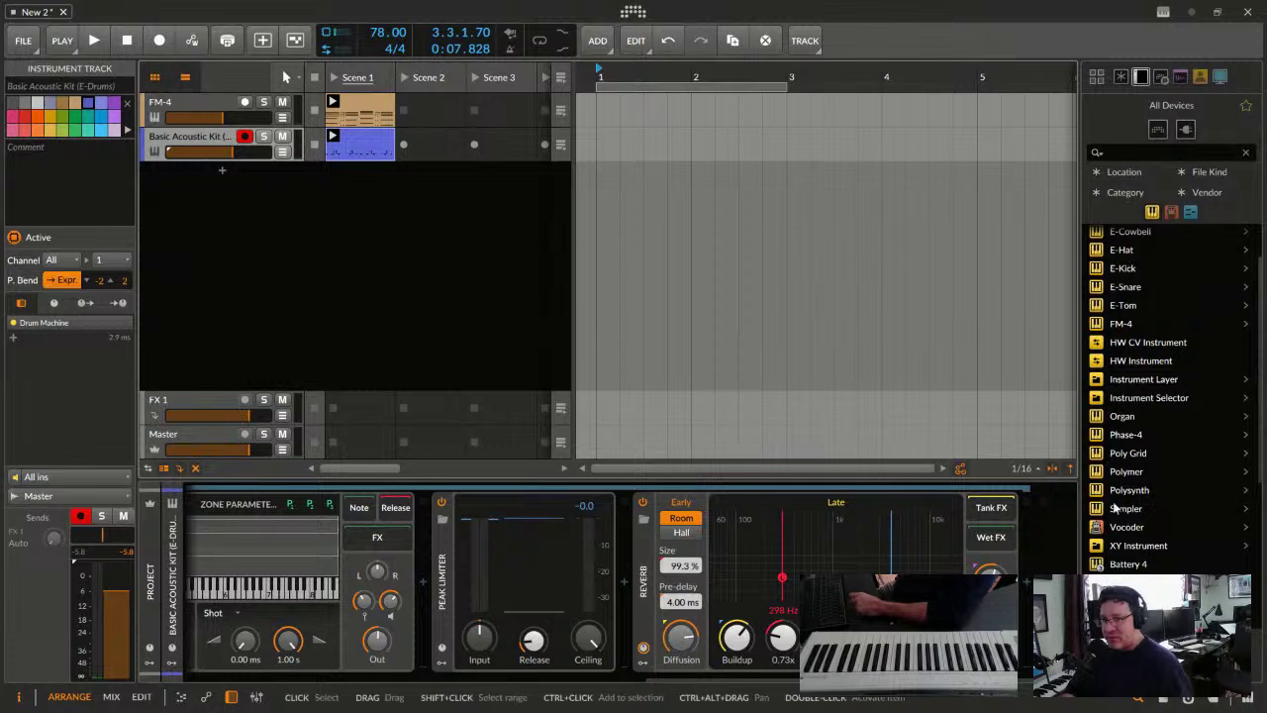
{"action": "left_click_drag", "start_coordinate": [1103, 495], "coordinate": [298, 244]}
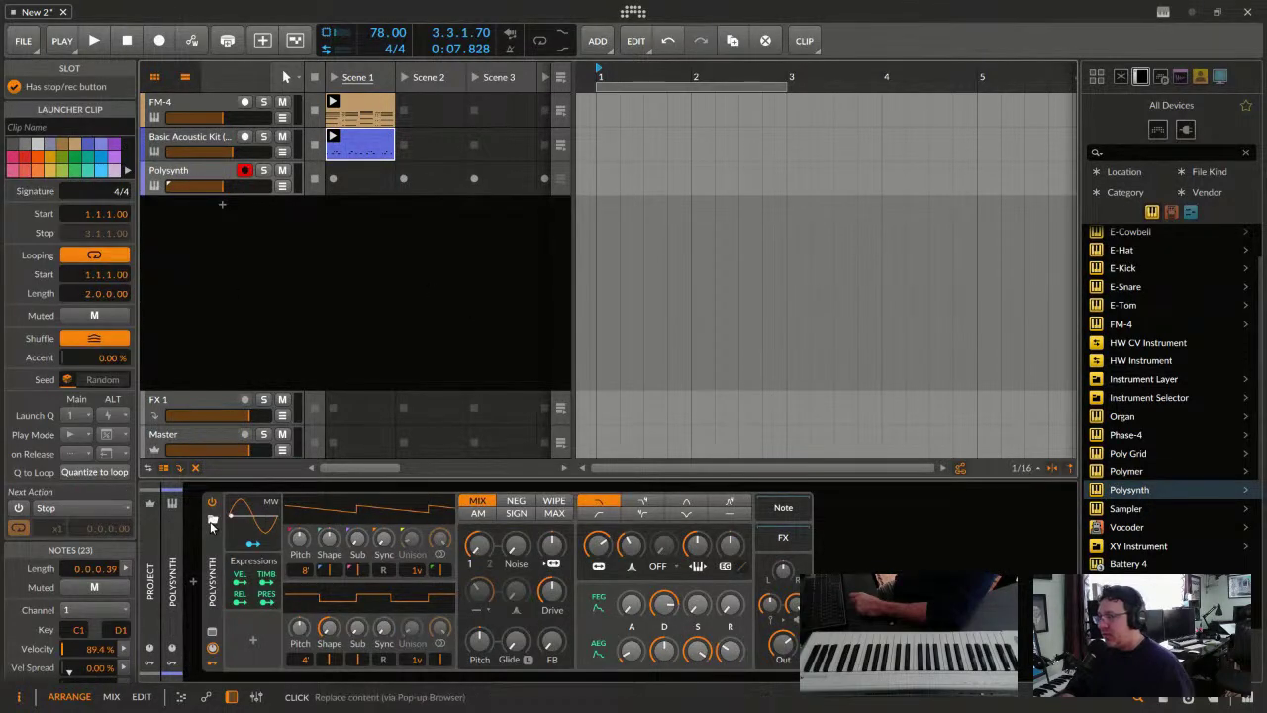
Audition Polysynth presets in the Synth Bass category and load Analog Unkle on the Polysynth track
{"action": "left_click", "coordinate": [209, 522]}
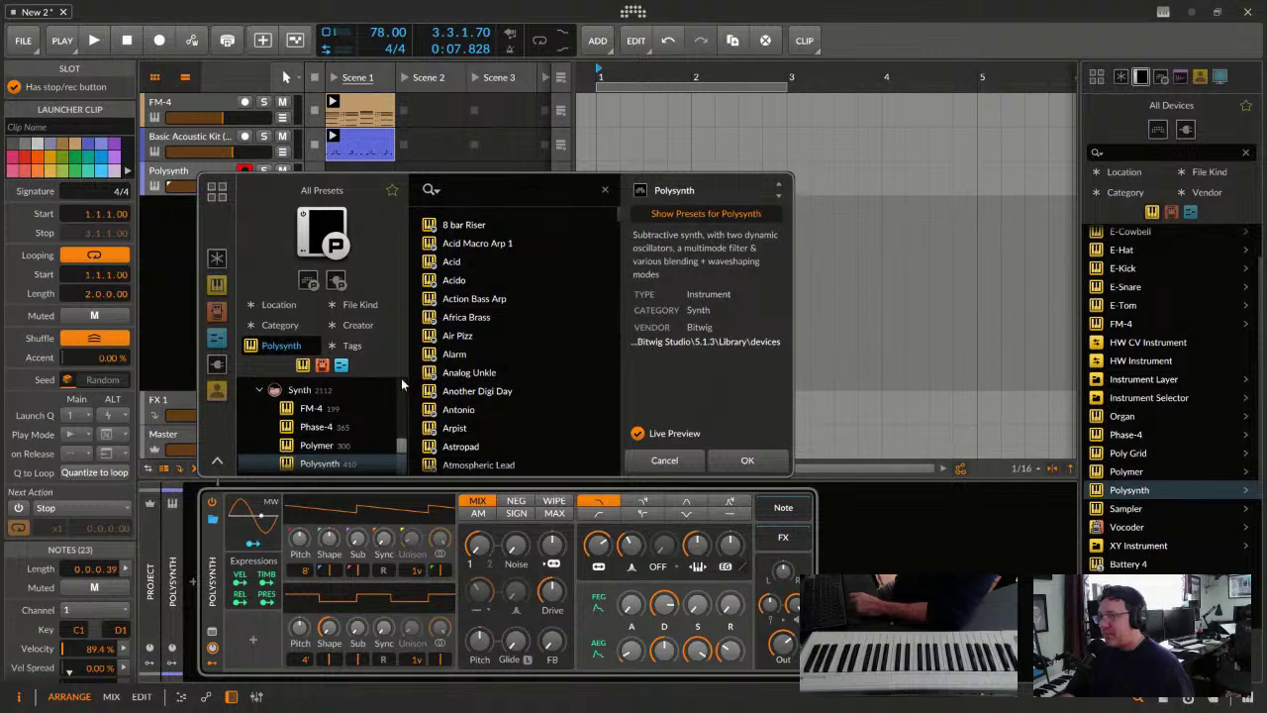
{"action": "left_click", "coordinate": [284, 330]}
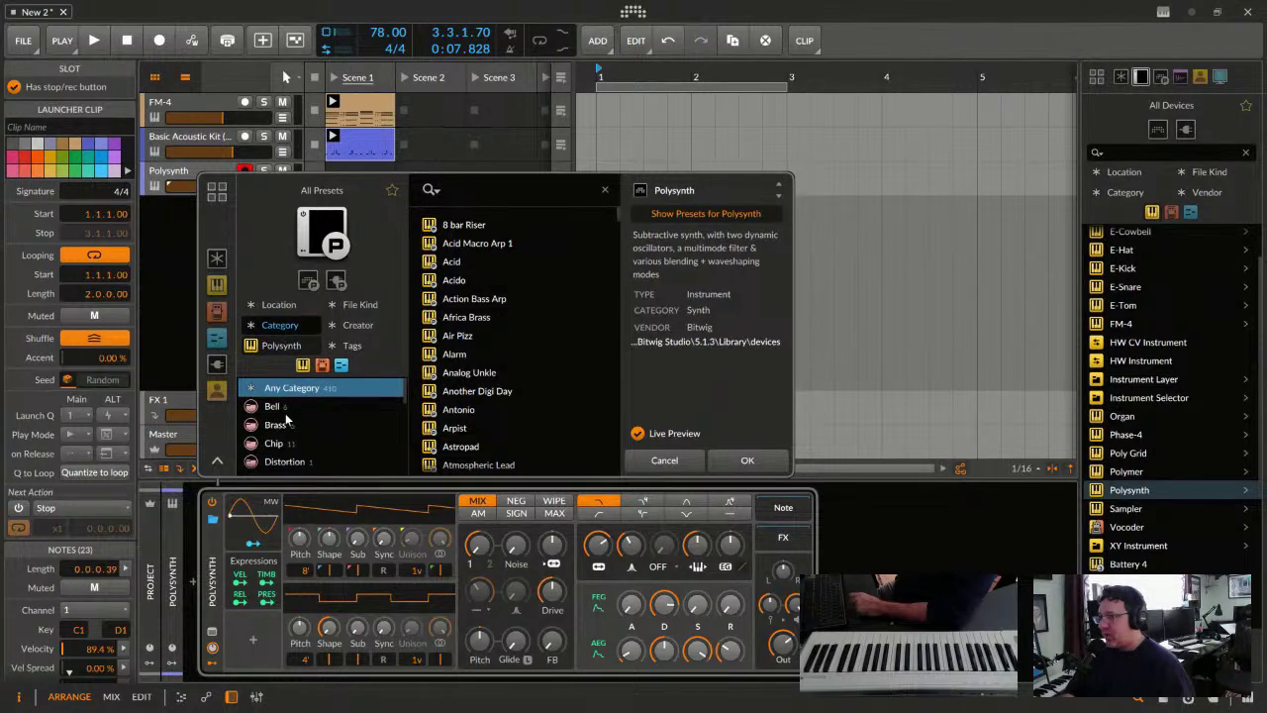
{"action": "scroll", "coordinate": [285, 427], "scroll_direction": "down", "scroll_amount": 5}
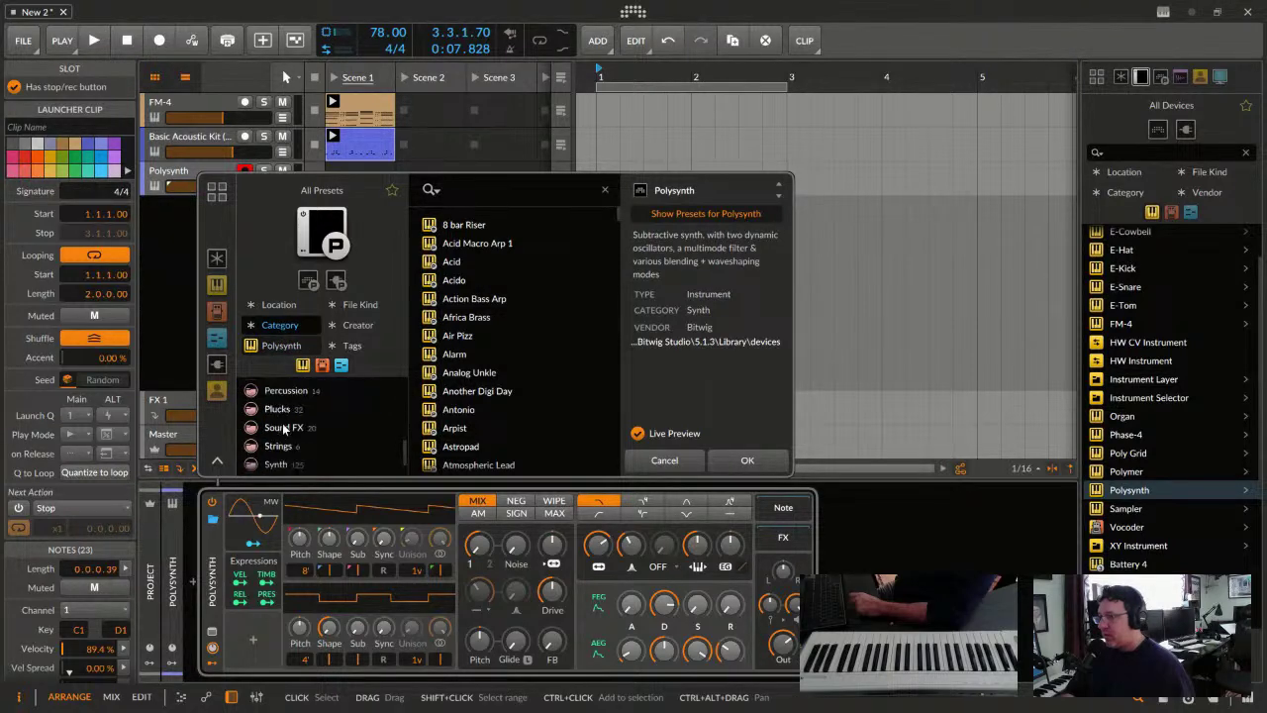
{"action": "left_click", "coordinate": [287, 447]}
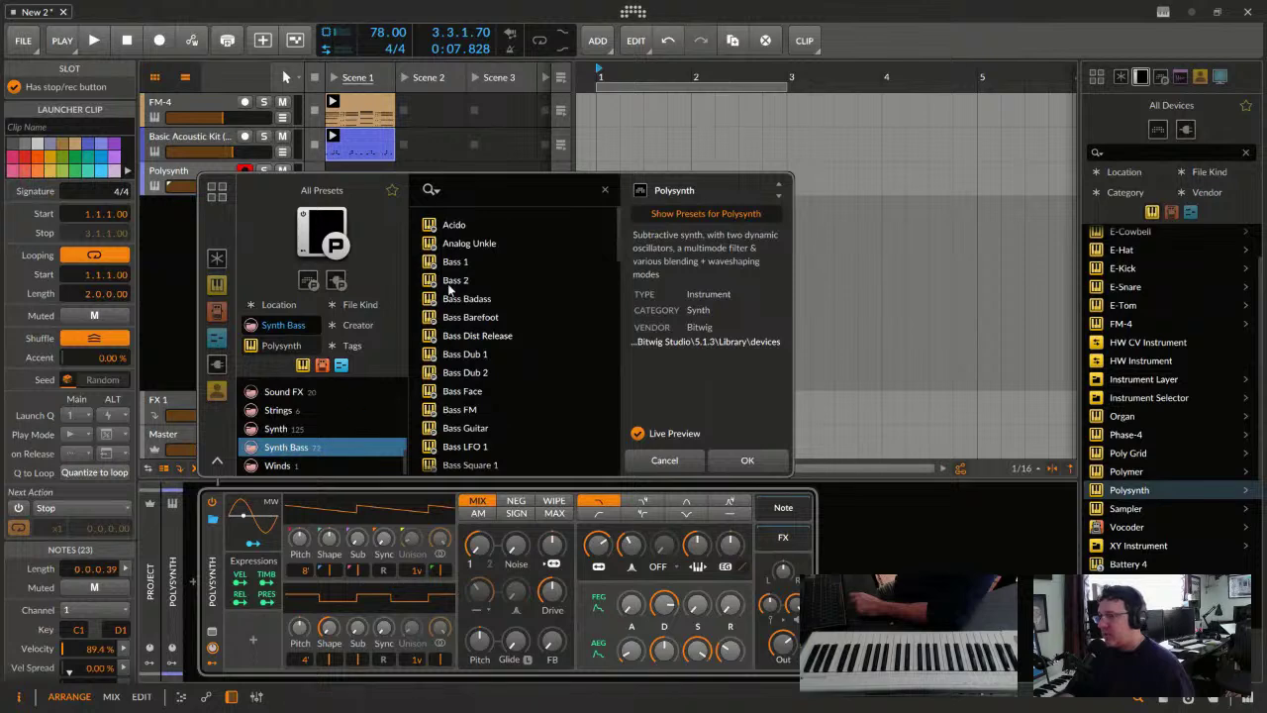
{"action": "left_click", "coordinate": [446, 227]}
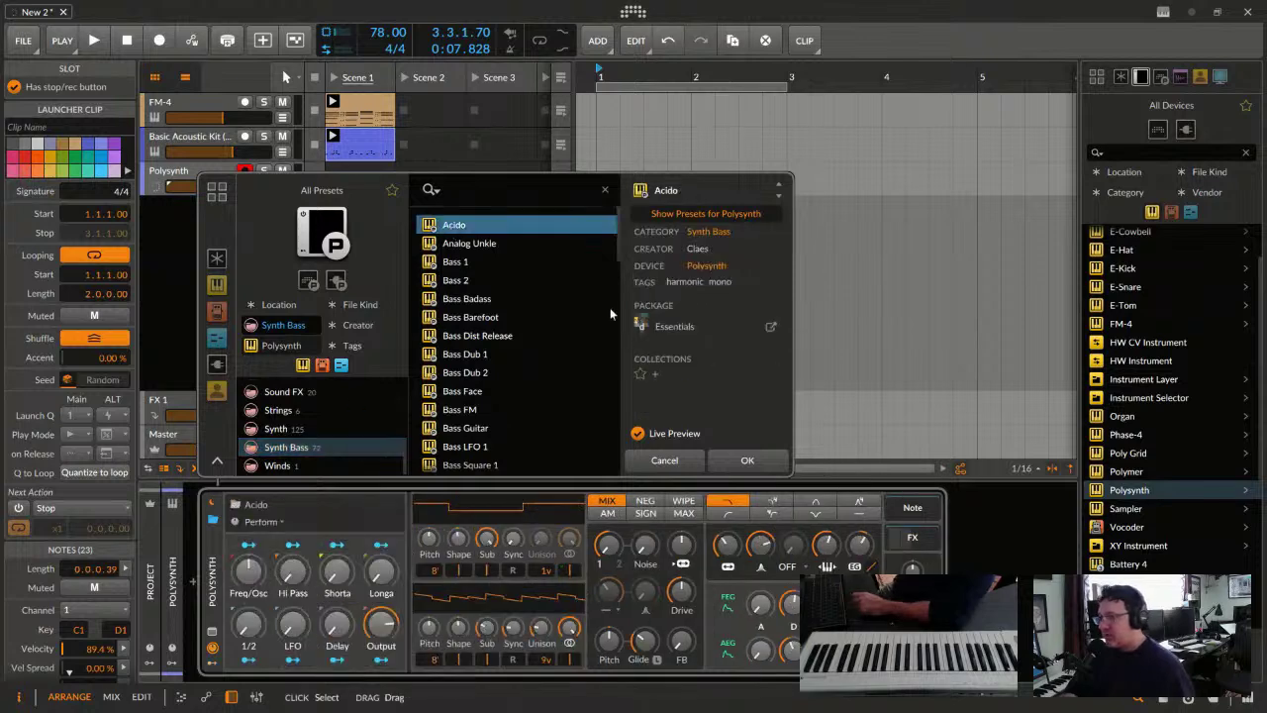
{"action": "left_click", "coordinate": [452, 249]}
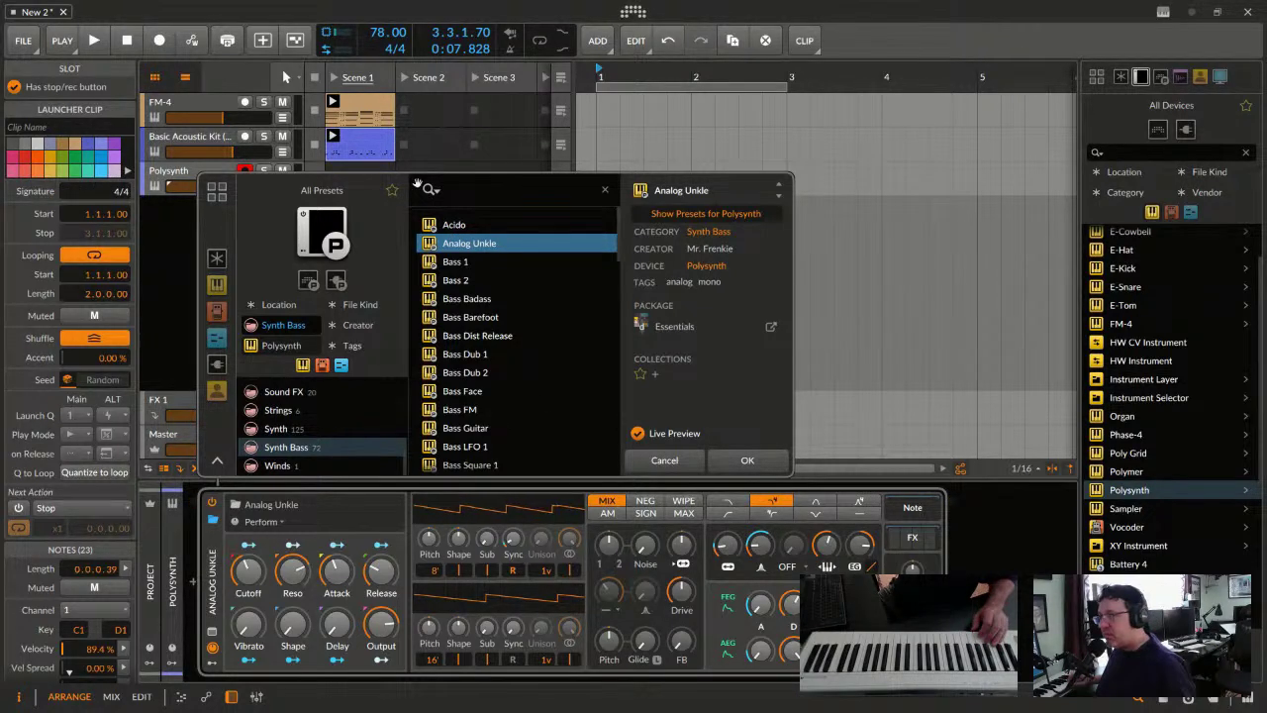
{"action": "left_click", "coordinate": [742, 459]}
Record a bass line in the Analog Unkle track's Scene 1 slot and shorten the clip and its loop to two bars
{"action": "left_click", "coordinate": [334, 180]}
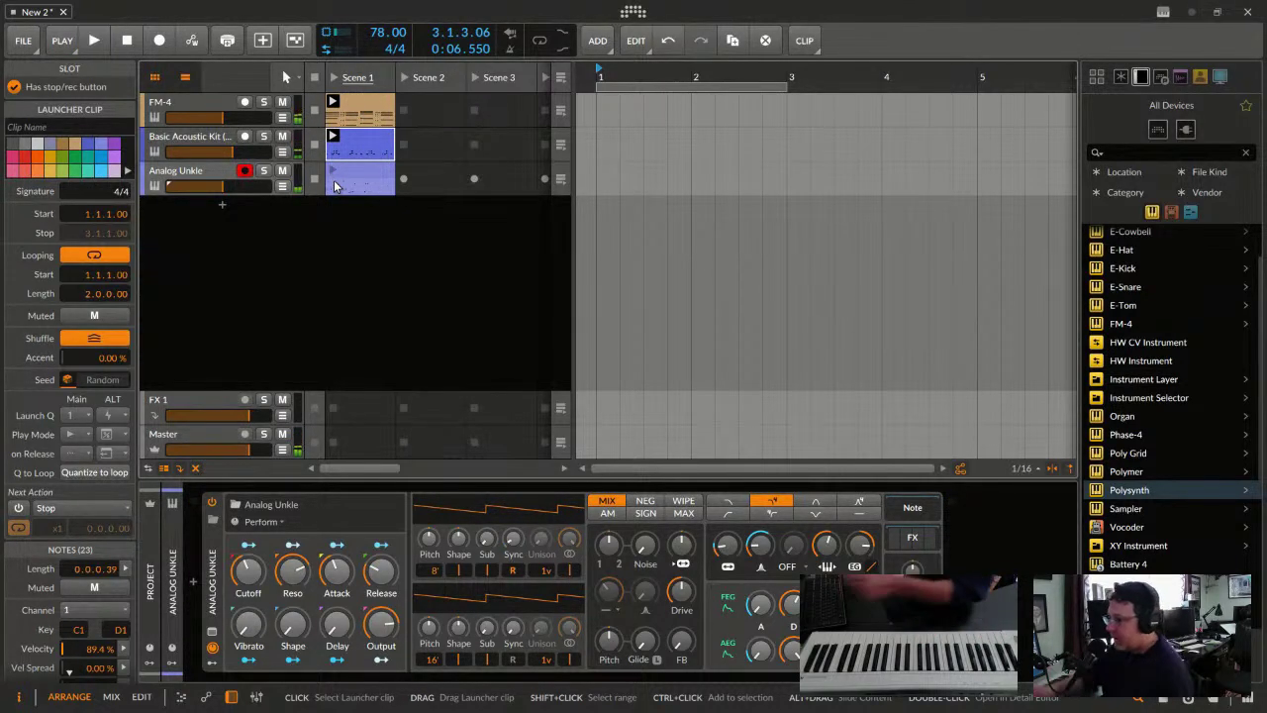
{"action": "key", "text": "ctrl+z"}
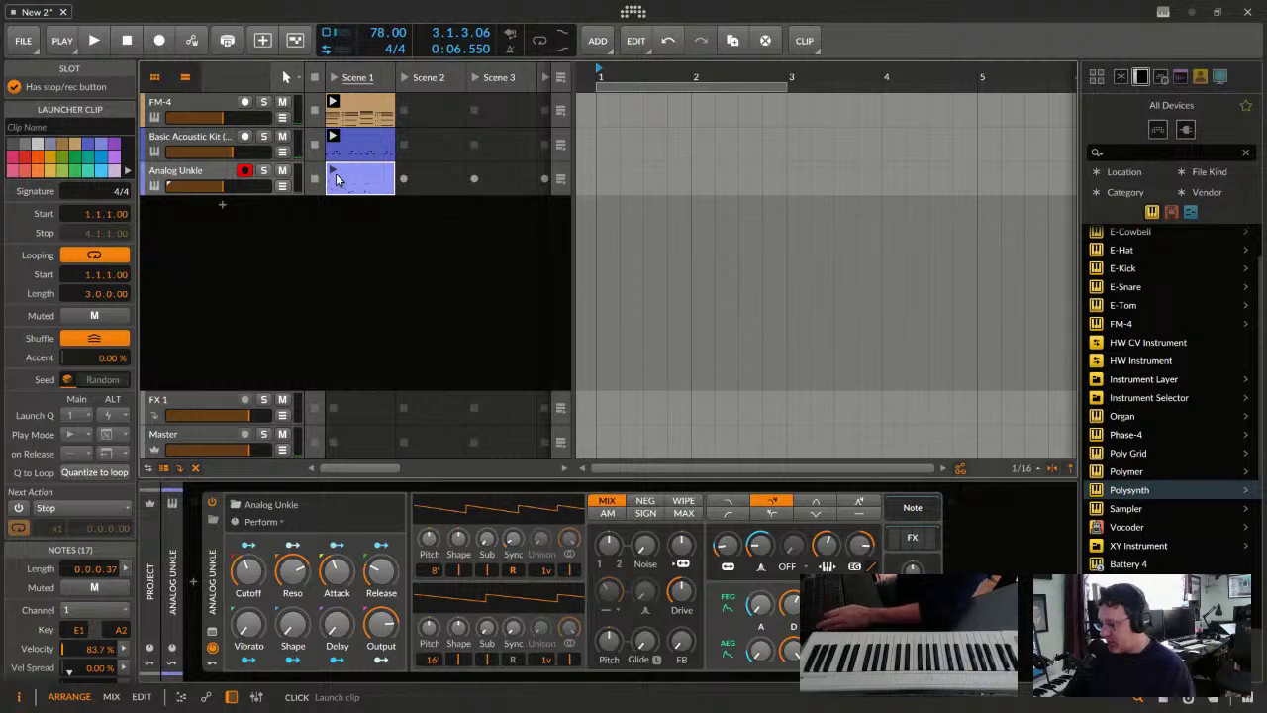
{"action": "double_click", "coordinate": [376, 176]}
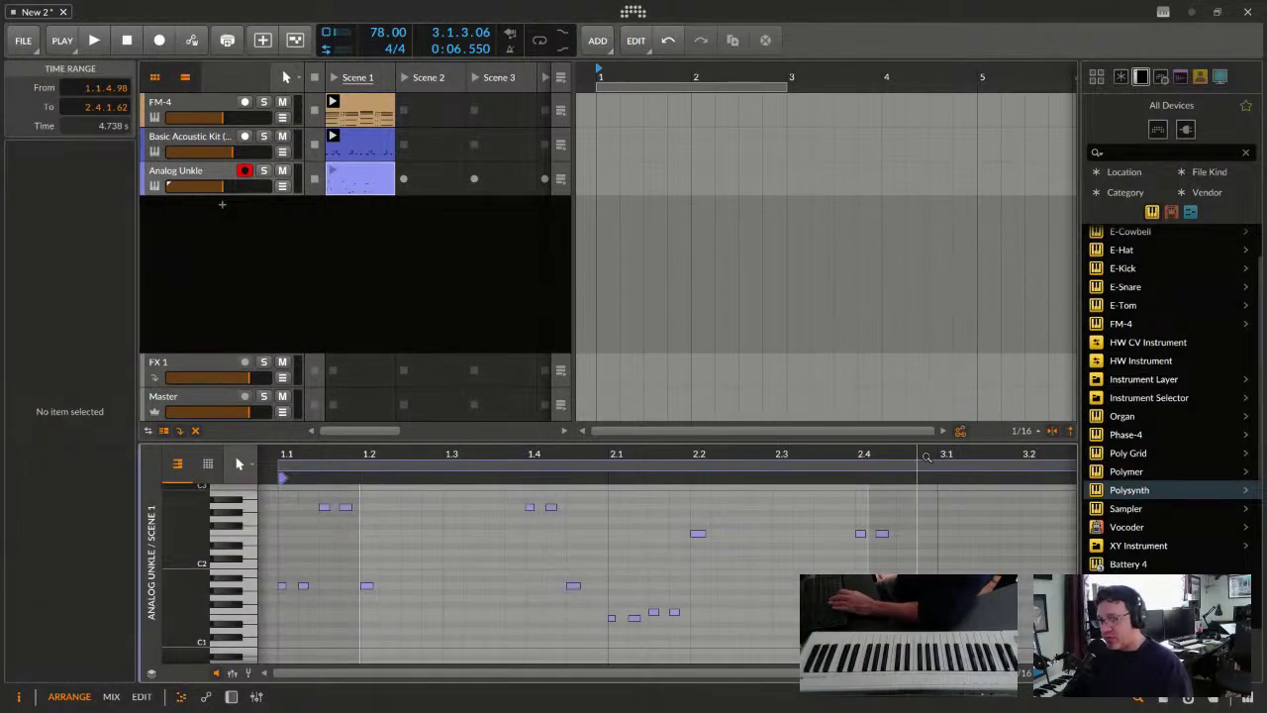
{"action": "scroll", "coordinate": [913, 452], "scroll_direction": "down", "scroll_amount": 6}
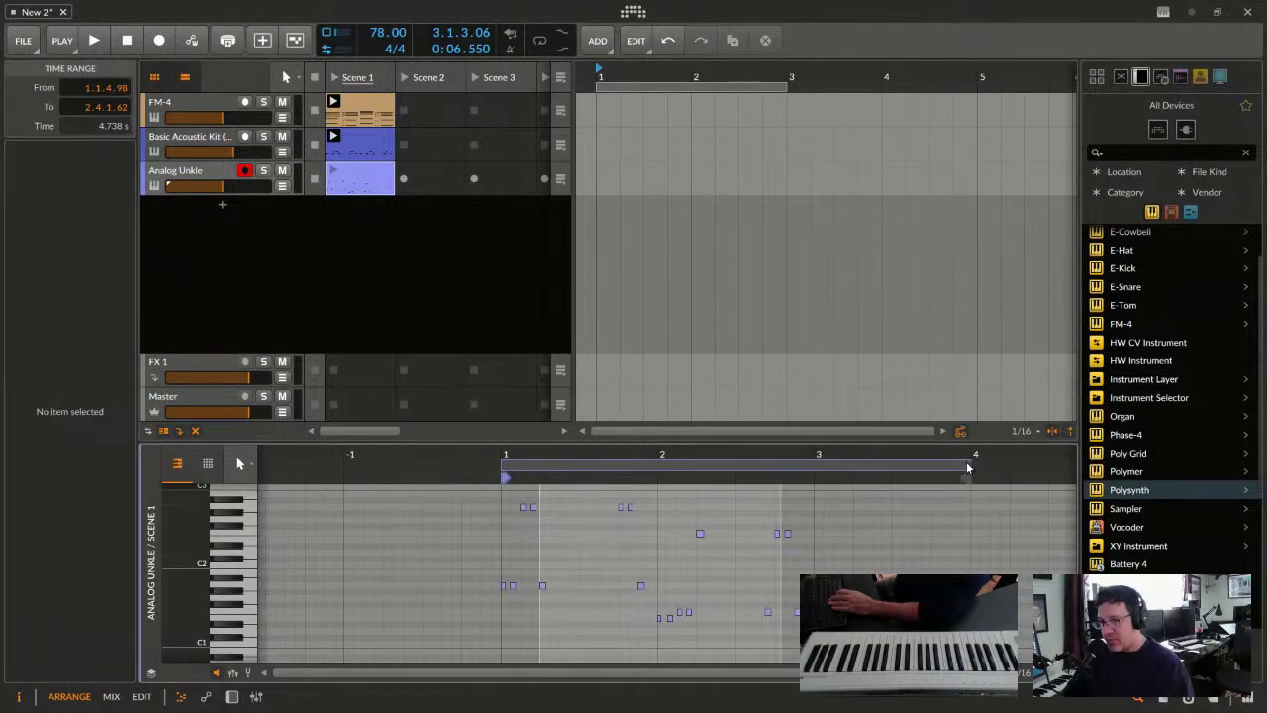
{"action": "left_click_drag", "start_coordinate": [969, 467], "coordinate": [900, 474]}
{"action": "left_click_drag", "start_coordinate": [818, 476], "coordinate": [819, 475]}
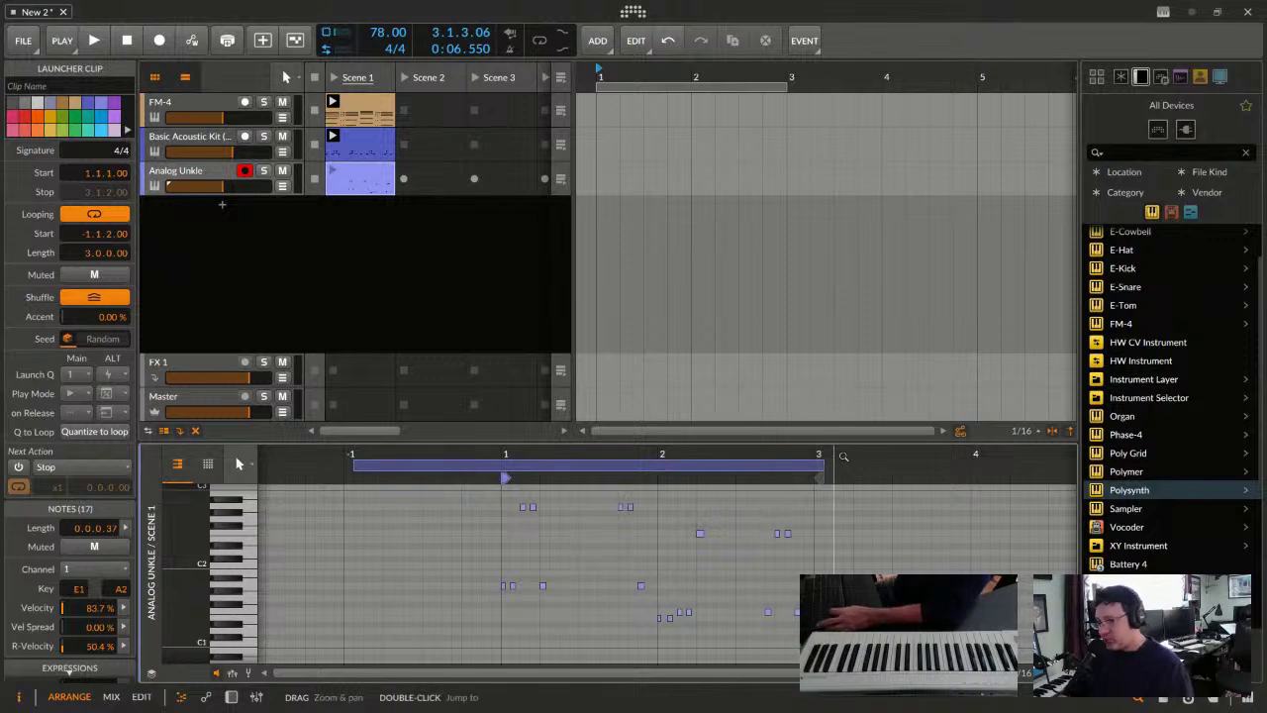
{"action": "key", "text": "ctrl+z"}
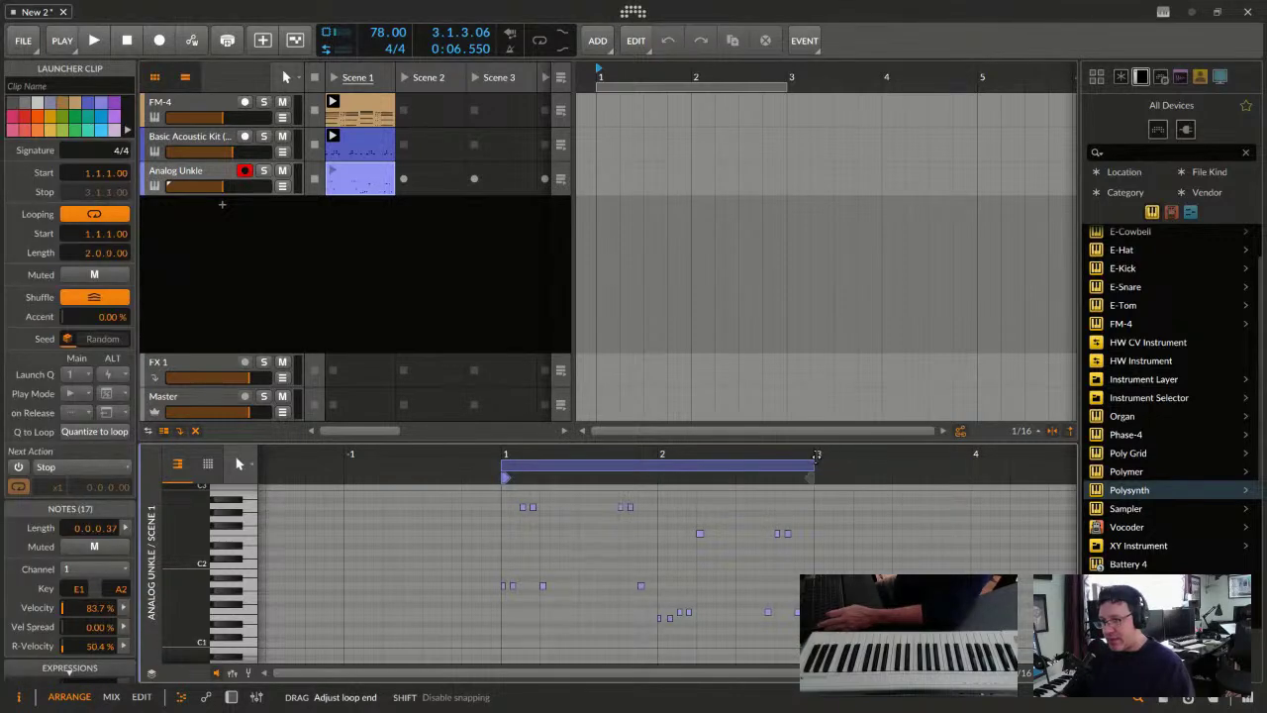
Start playback and launch the Analog Unkle bass clip alongside the other Scene 1 clips
{"action": "key", "text": "space"}
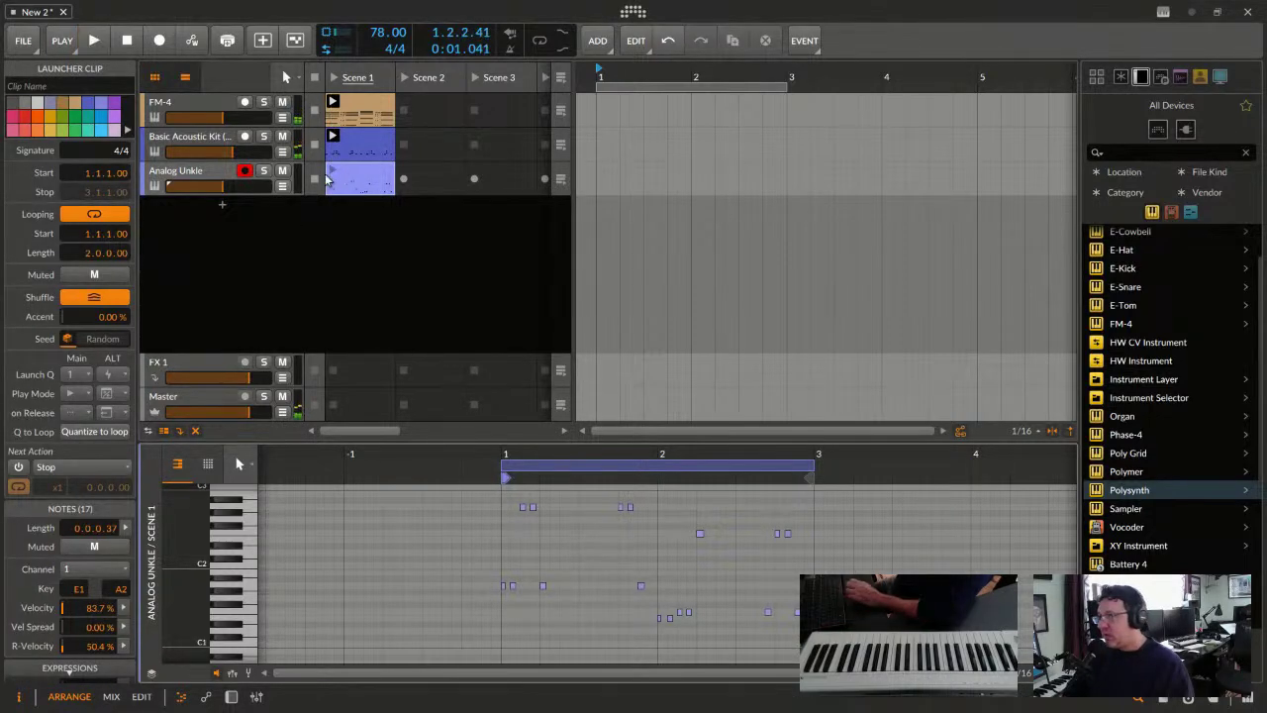
{"action": "left_click", "coordinate": [330, 178]}
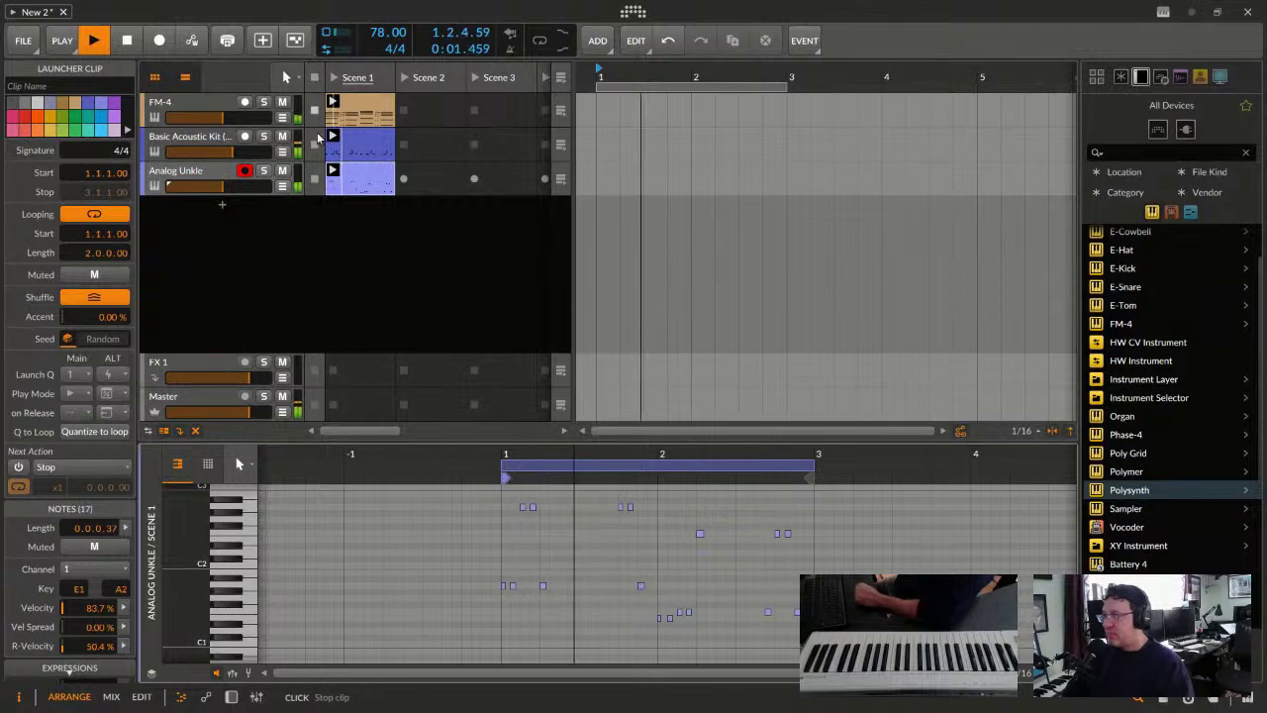
{"action": "left_click", "coordinate": [347, 287]}
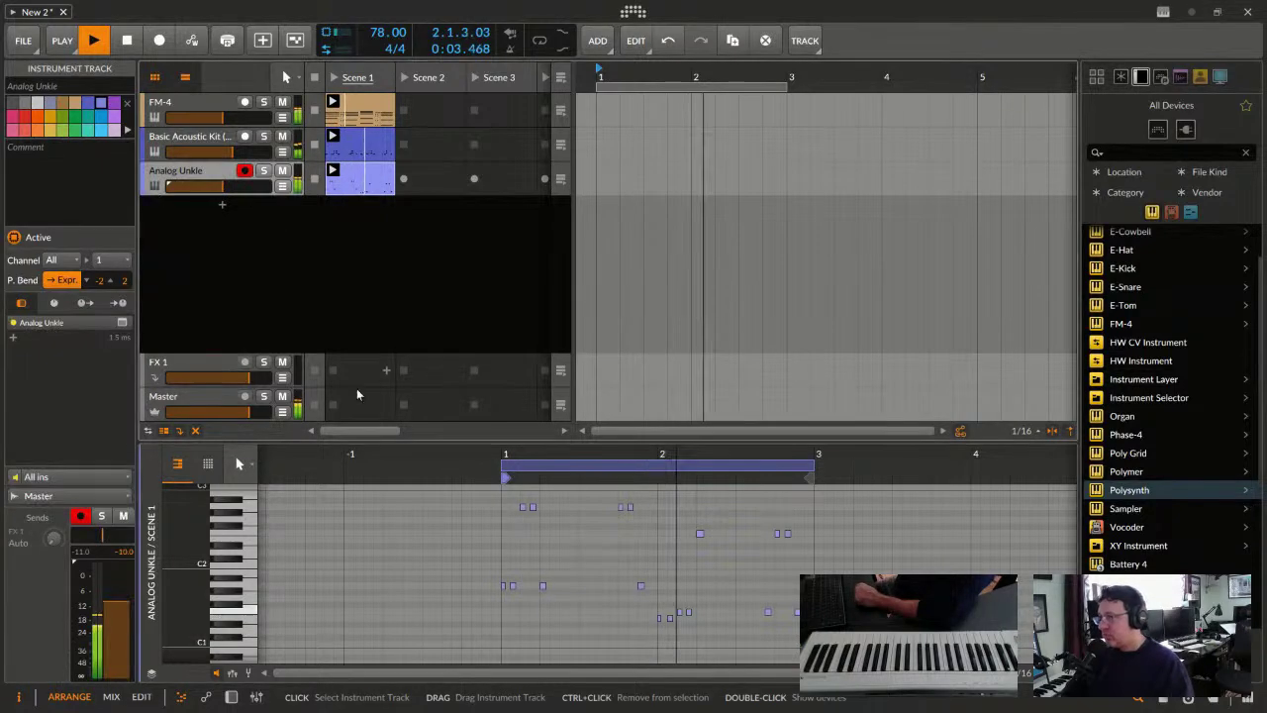
Show the Analog Unkle track's device, adjust its Cutoff, Reso and Shape while the clips play, and stop playback
{"action": "double_click", "coordinate": [153, 185]}
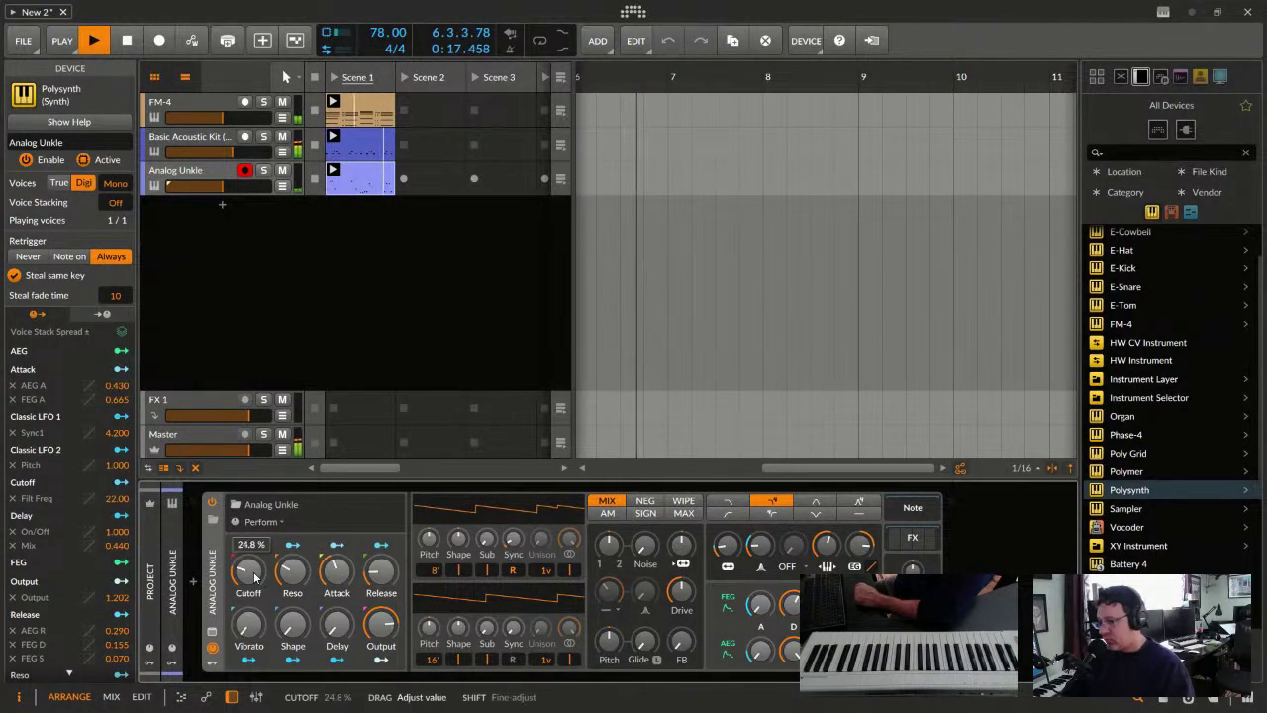
{"action": "scroll", "coordinate": [255, 578], "scroll_direction": "down", "scroll_amount": 5}
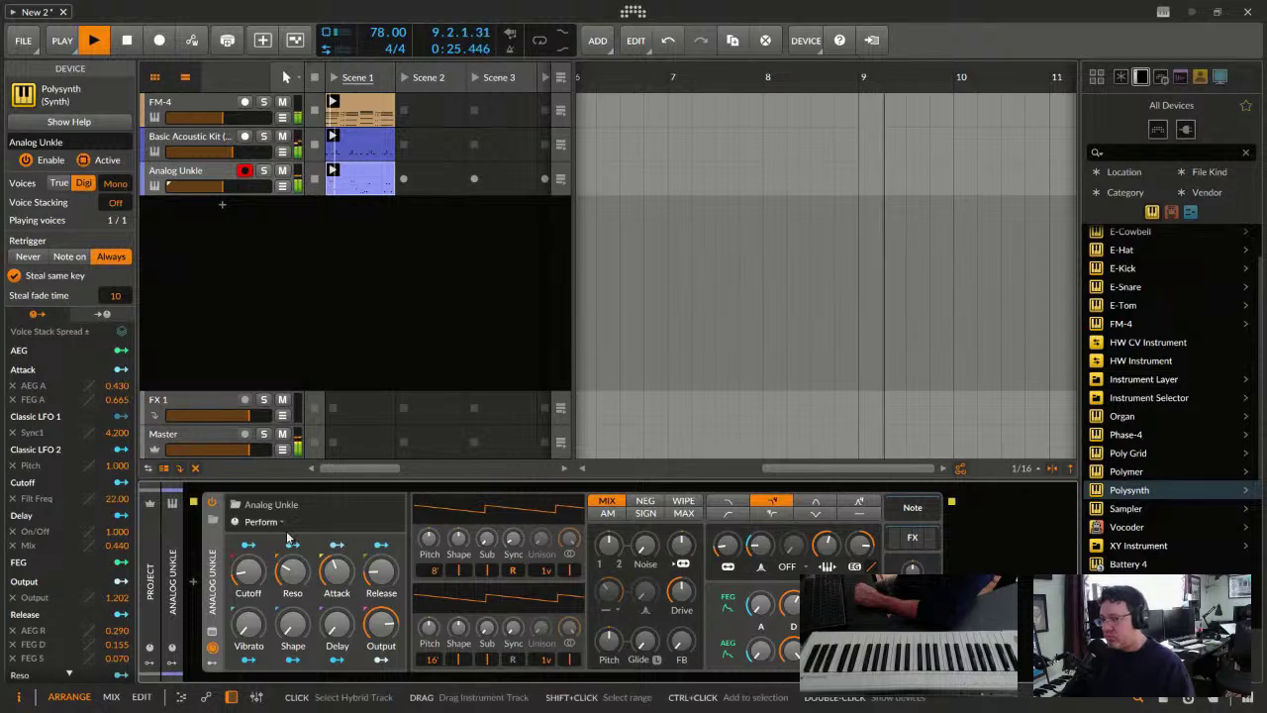
{"action": "scroll", "coordinate": [382, 631], "scroll_direction": "down", "scroll_amount": 3}
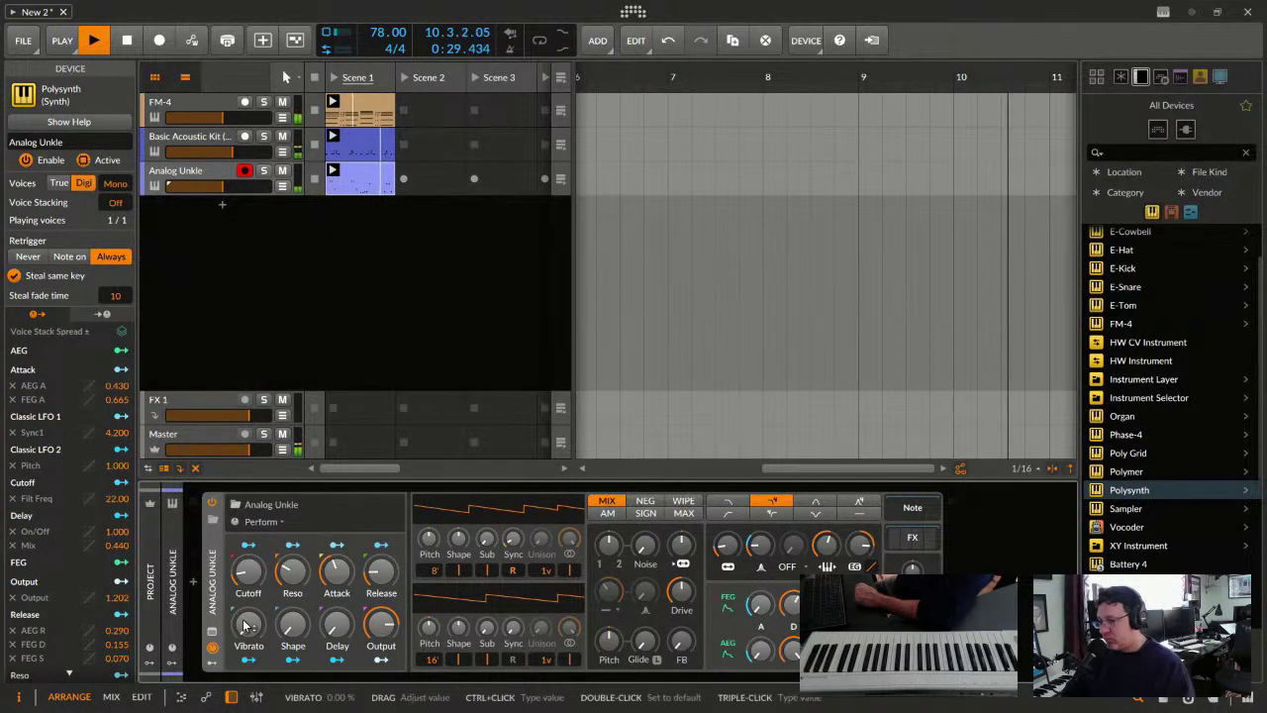
{"action": "scroll", "coordinate": [247, 622], "scroll_direction": "up", "scroll_amount": 2}
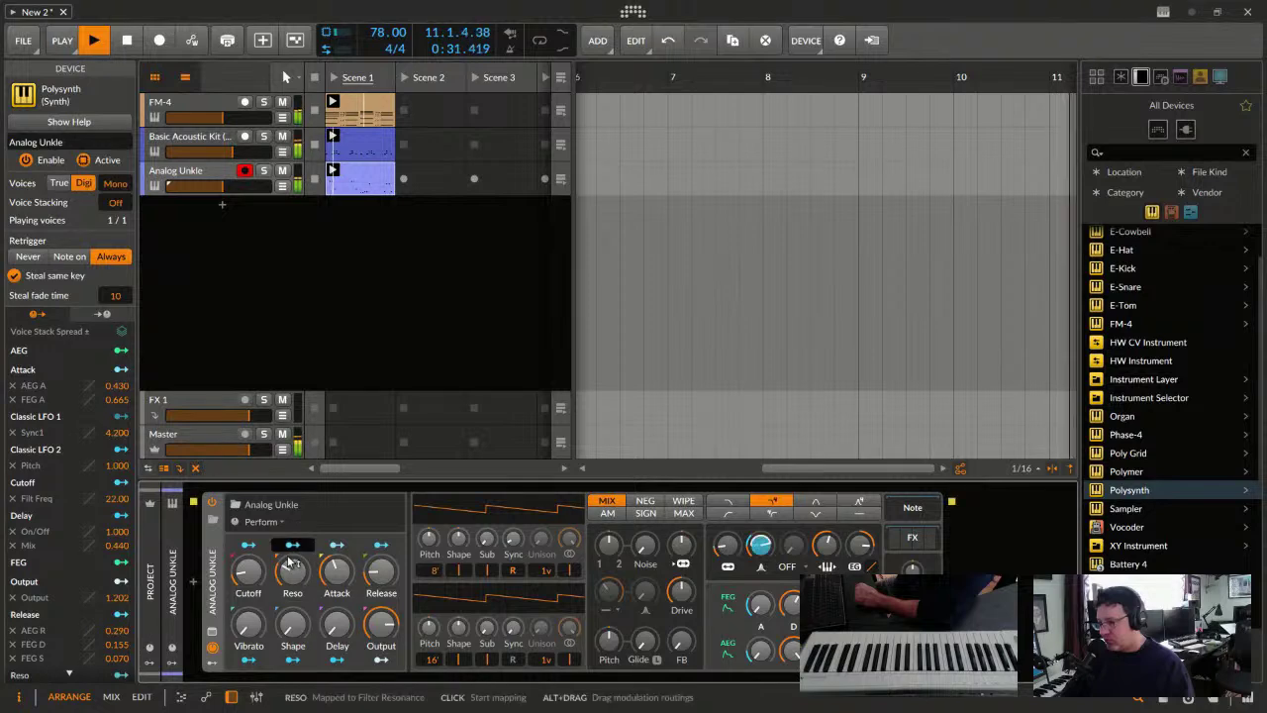
{"action": "mouse_move", "coordinate": [298, 630]}
{"action": "scroll", "coordinate": [298, 630], "scroll_direction": "down", "scroll_amount": 3}
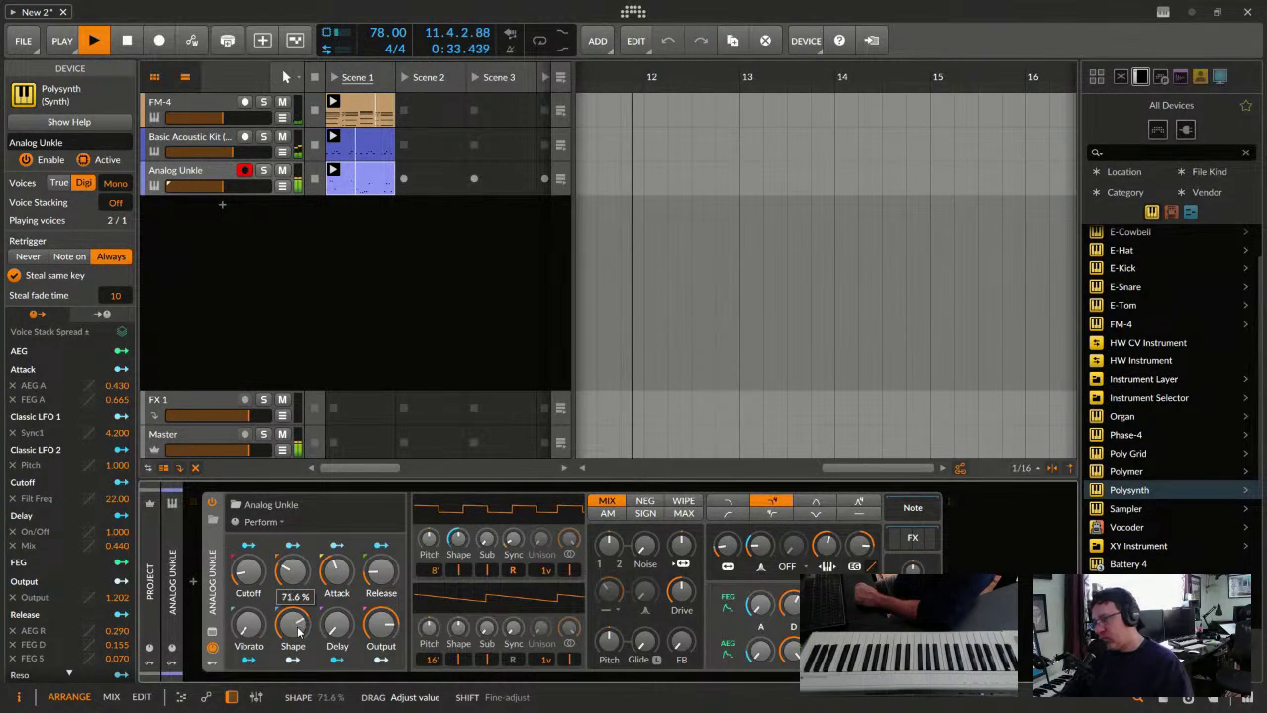
{"action": "scroll", "coordinate": [298, 631], "scroll_direction": "down", "scroll_amount": 4}
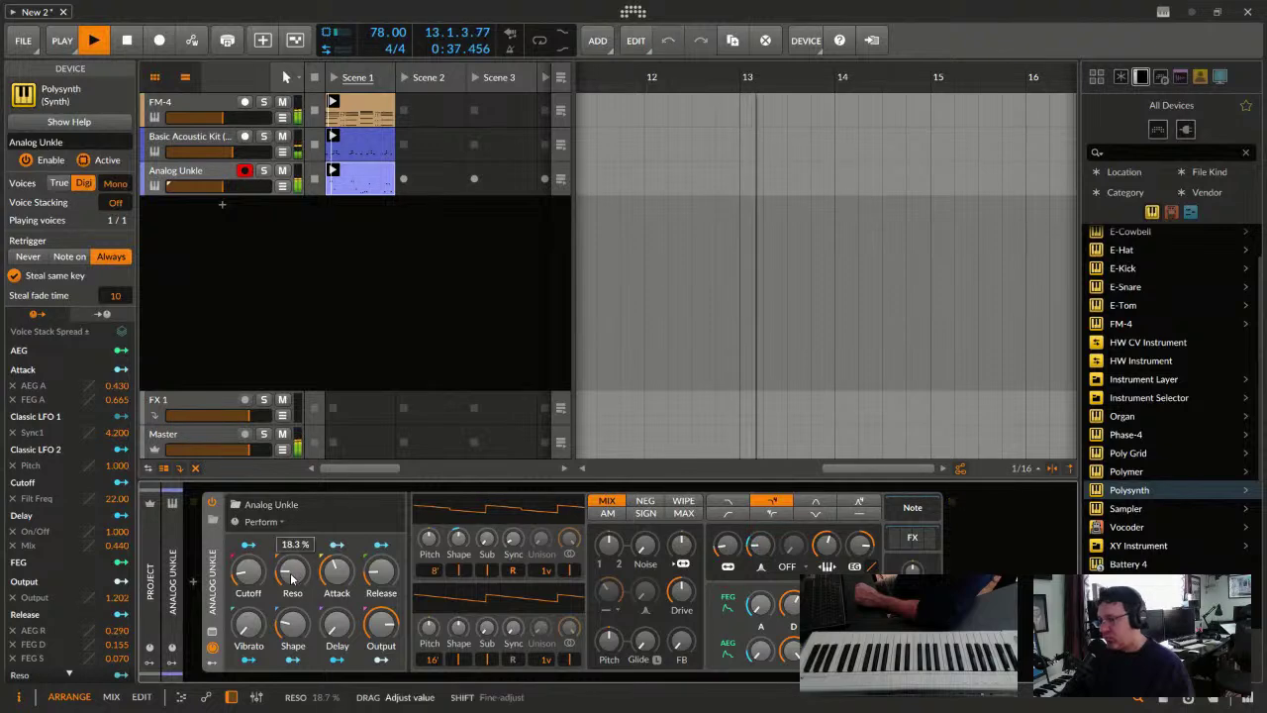
{"action": "scroll", "coordinate": [292, 579], "scroll_direction": "up", "scroll_amount": 1}
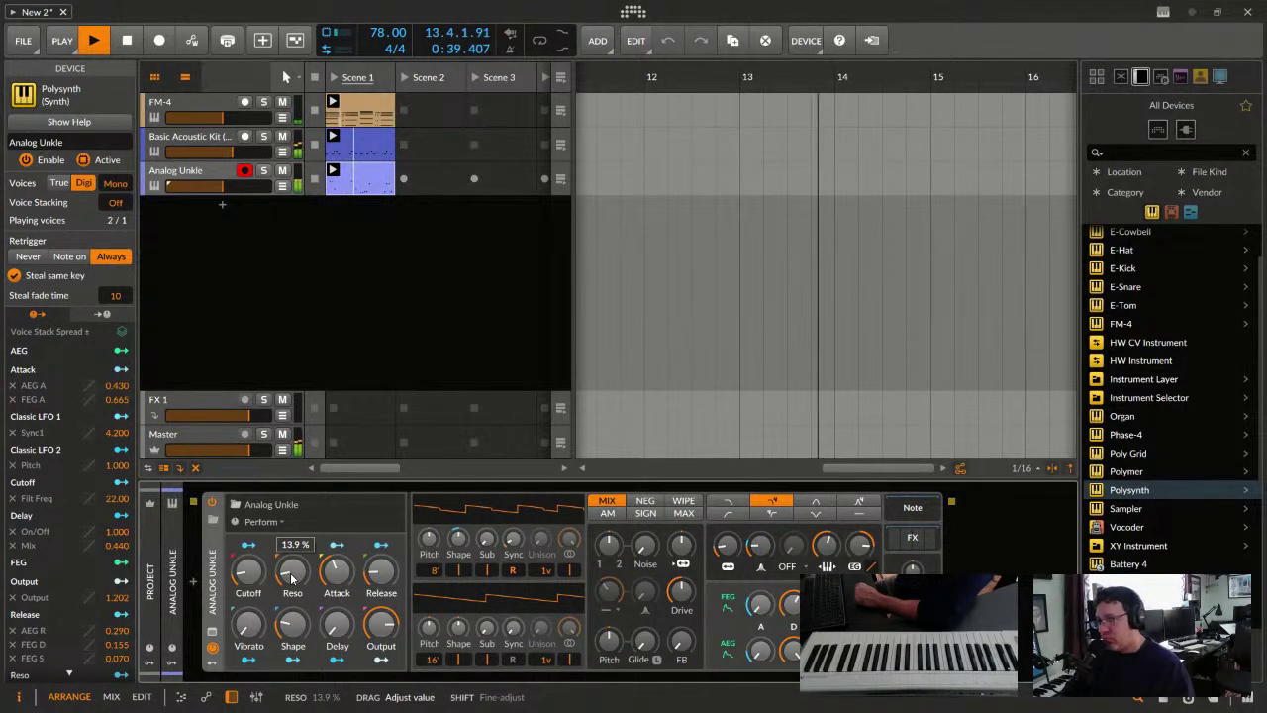
{"action": "scroll", "coordinate": [292, 579], "scroll_direction": "up", "scroll_amount": 4}
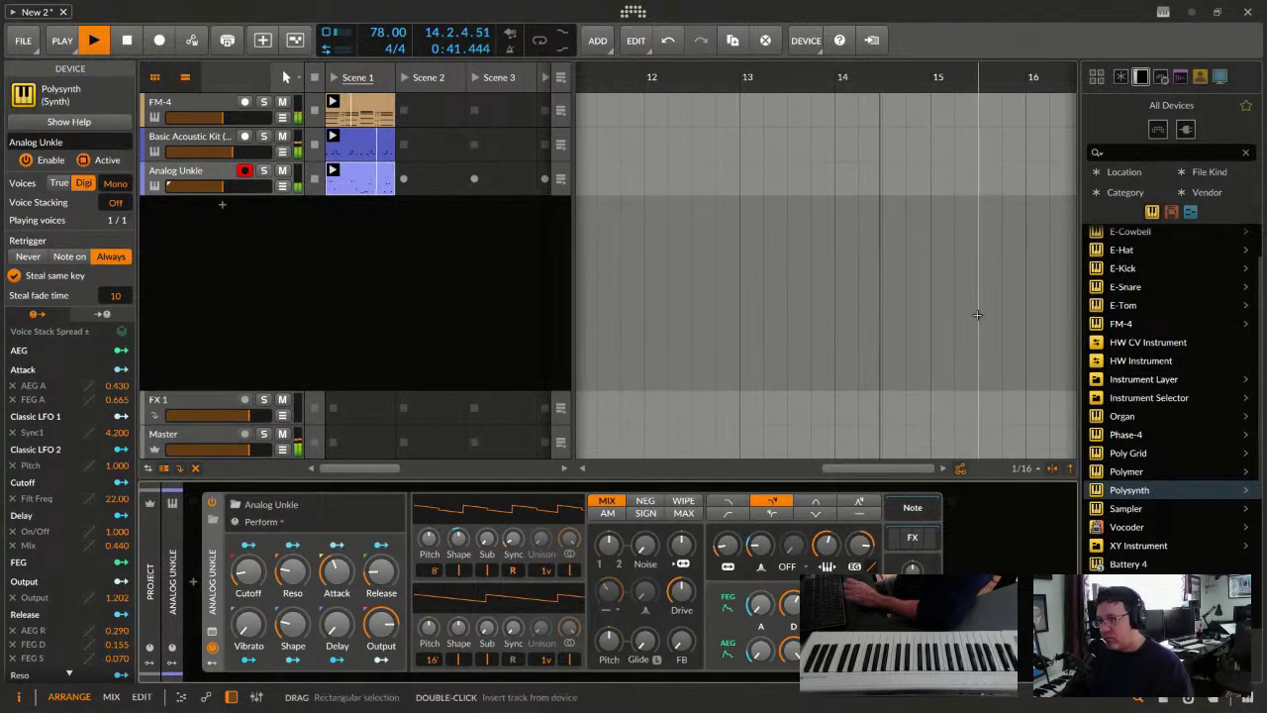
{"action": "key", "text": "space"}
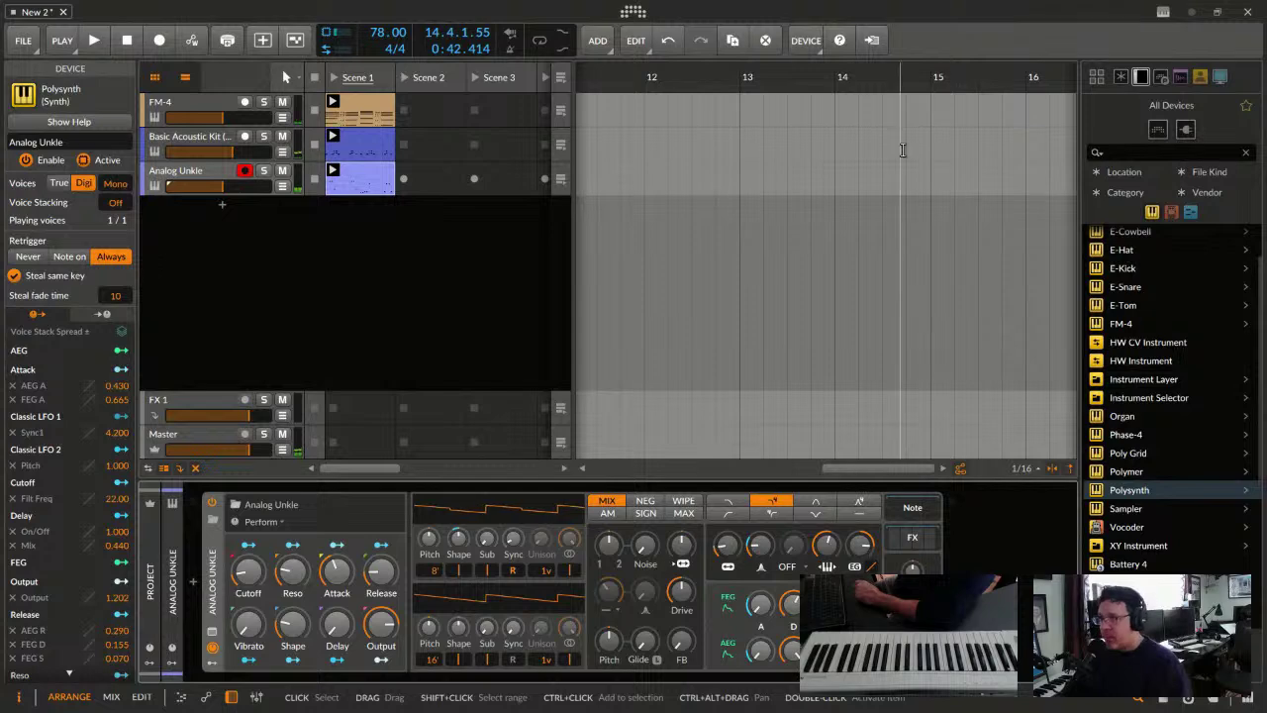
Add a second FM-4 instrument track below Analog Unkle and copy the first FM-4 track's Scene 1 chord clip onto it
{"action": "left_click", "coordinate": [364, 115]}
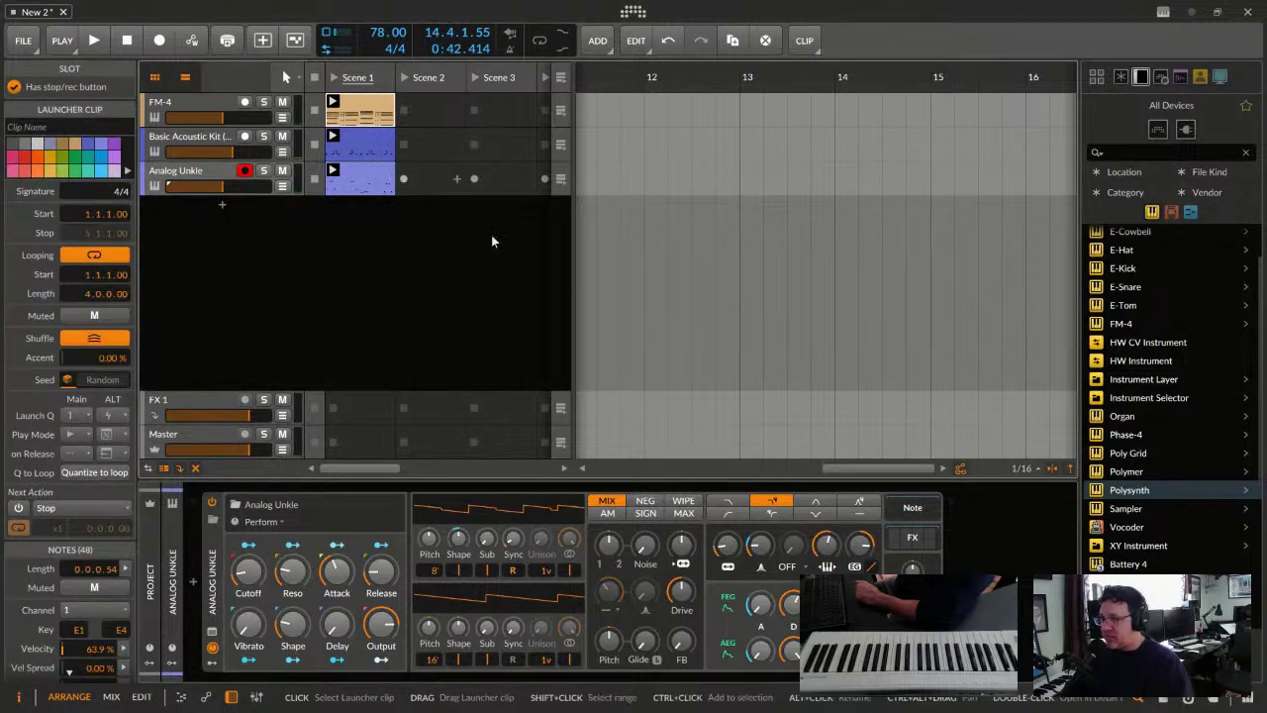
{"action": "scroll", "coordinate": [1139, 371], "scroll_direction": "up", "scroll_amount": 3}
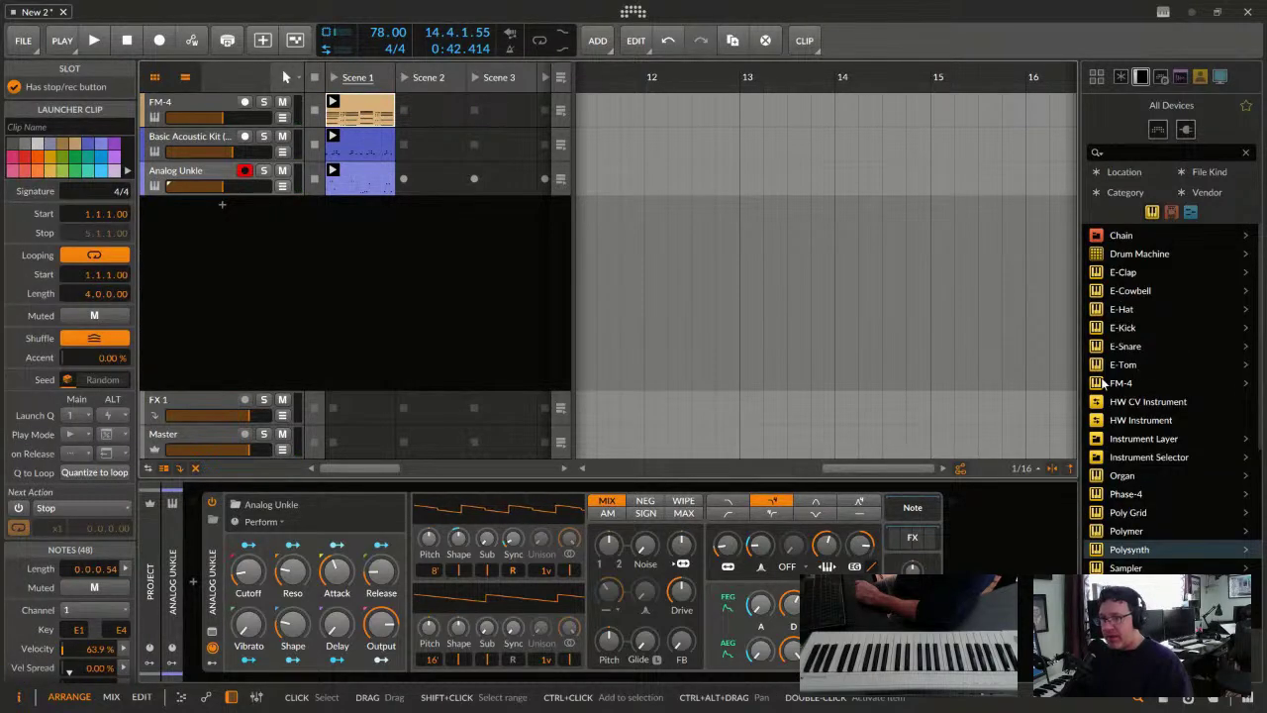
{"action": "left_click_drag", "start_coordinate": [1120, 383], "coordinate": [337, 293]}
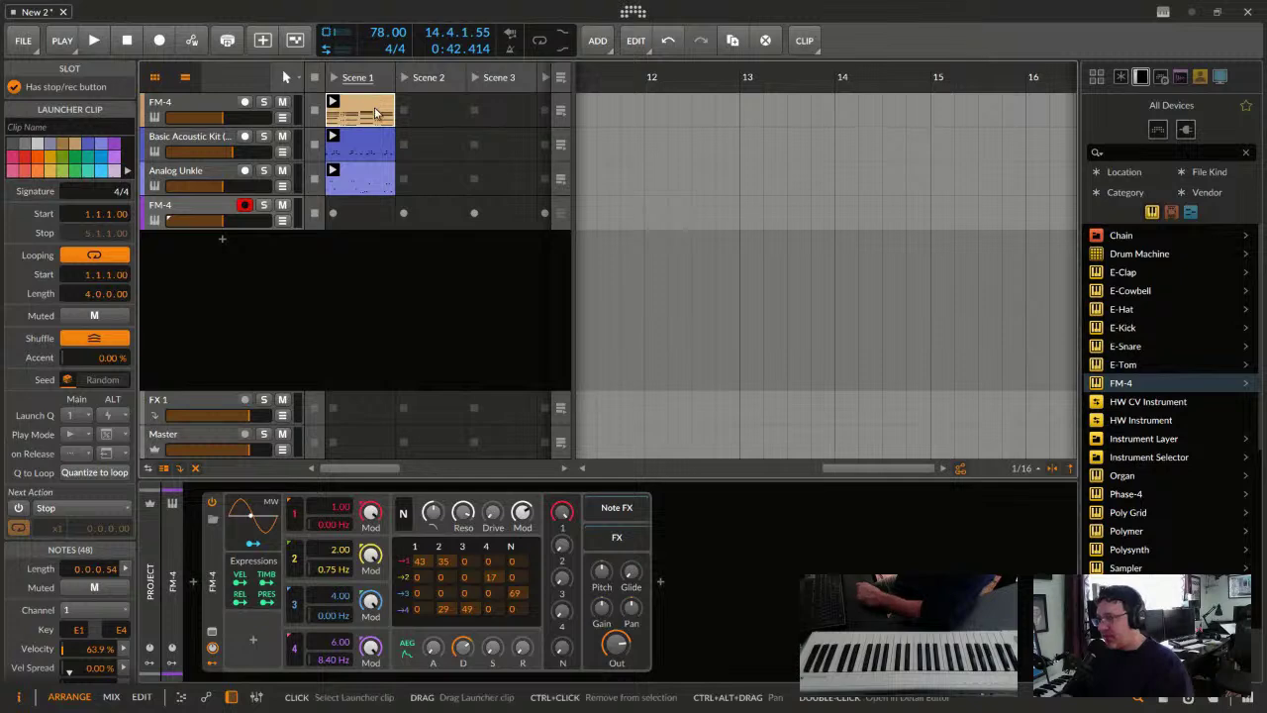
{"action": "left_click_drag", "start_coordinate": [364, 96], "coordinate": [349, 224]}
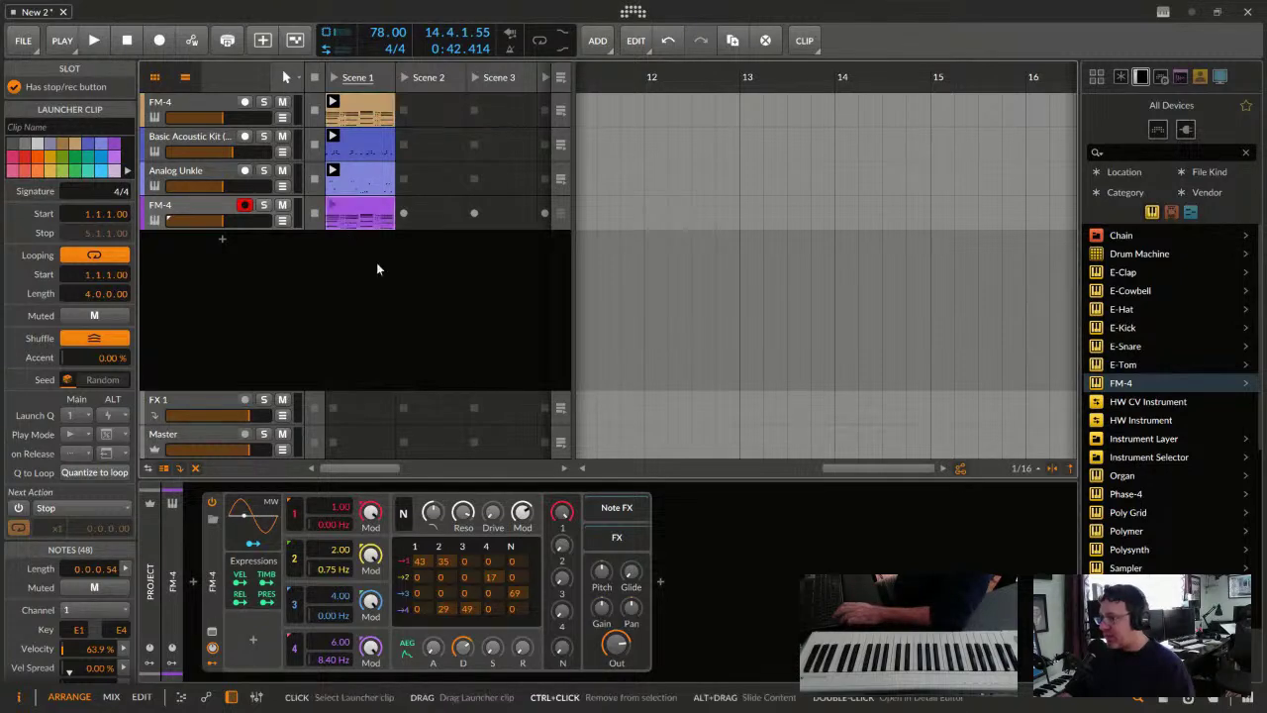
Add an Arpeggiator note effect to the second FM-4 track
{"action": "left_click", "coordinate": [206, 213]}
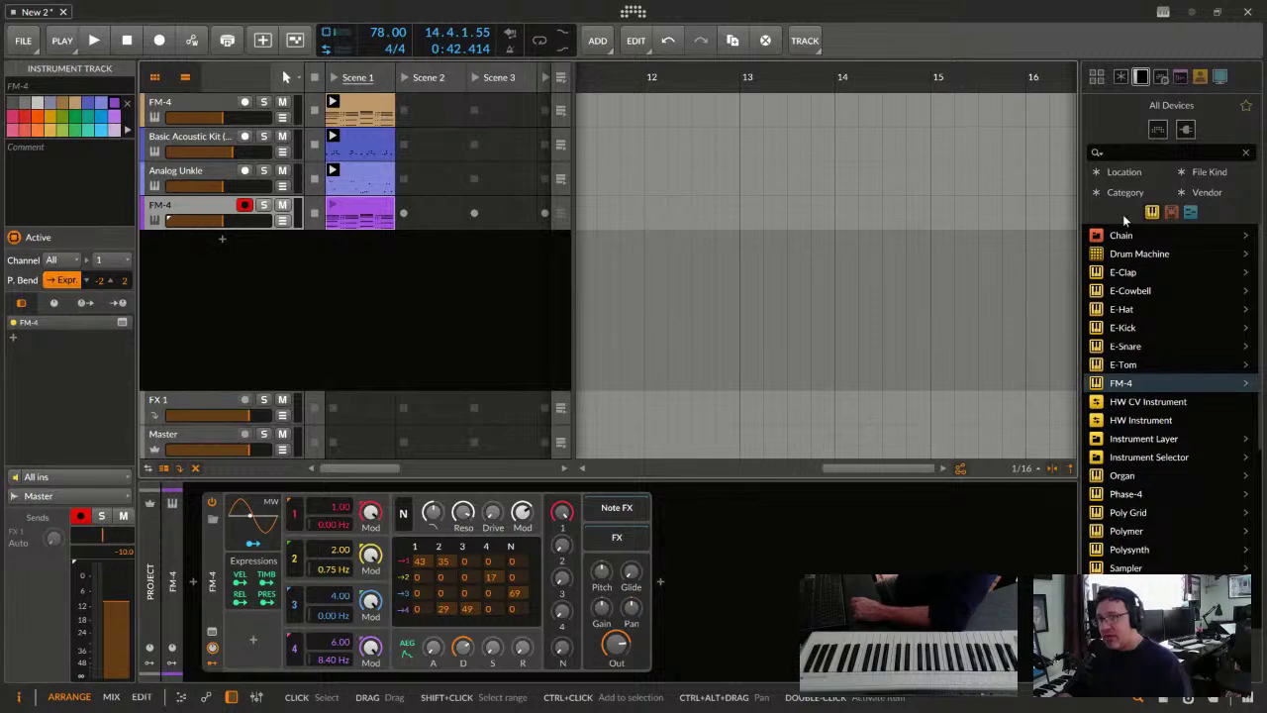
{"action": "left_click", "coordinate": [1191, 214]}
{"action": "left_click_drag", "start_coordinate": [1127, 243], "coordinate": [348, 214]}
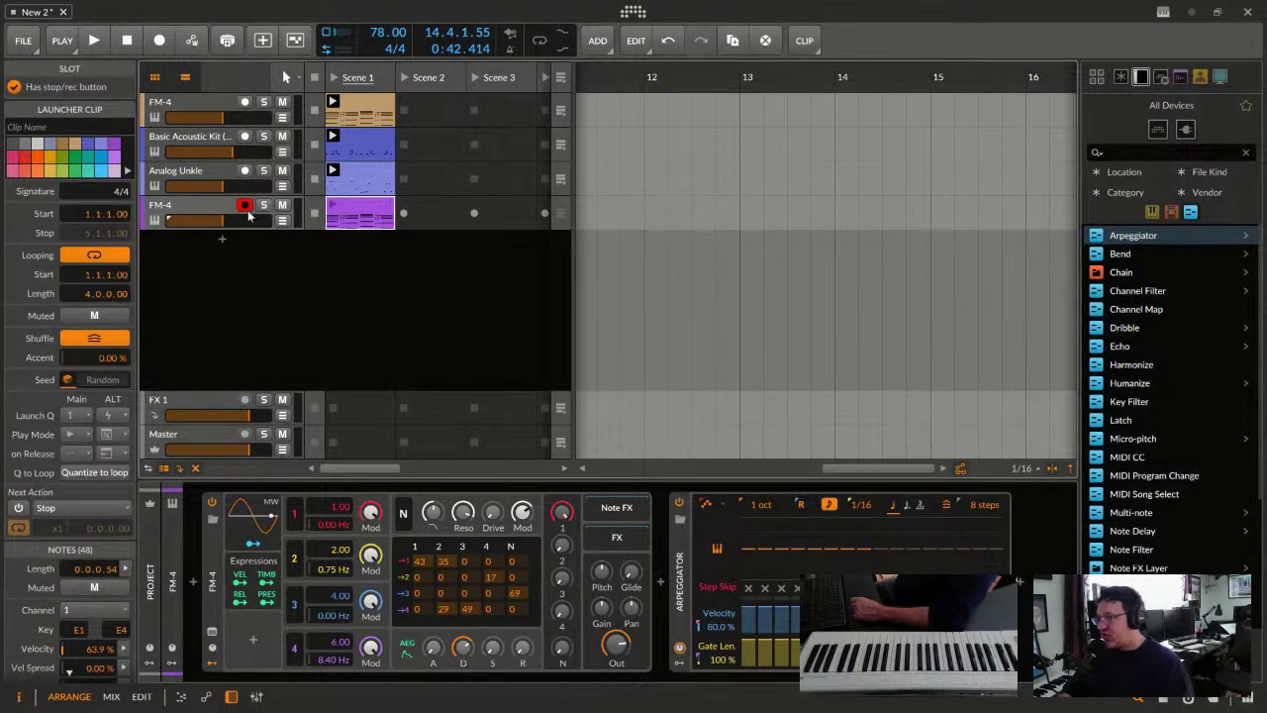
Play the second FM-4 track's chord clip soloed and move the Arpeggiator ahead of the FM-4 device
{"action": "key", "text": "space"}
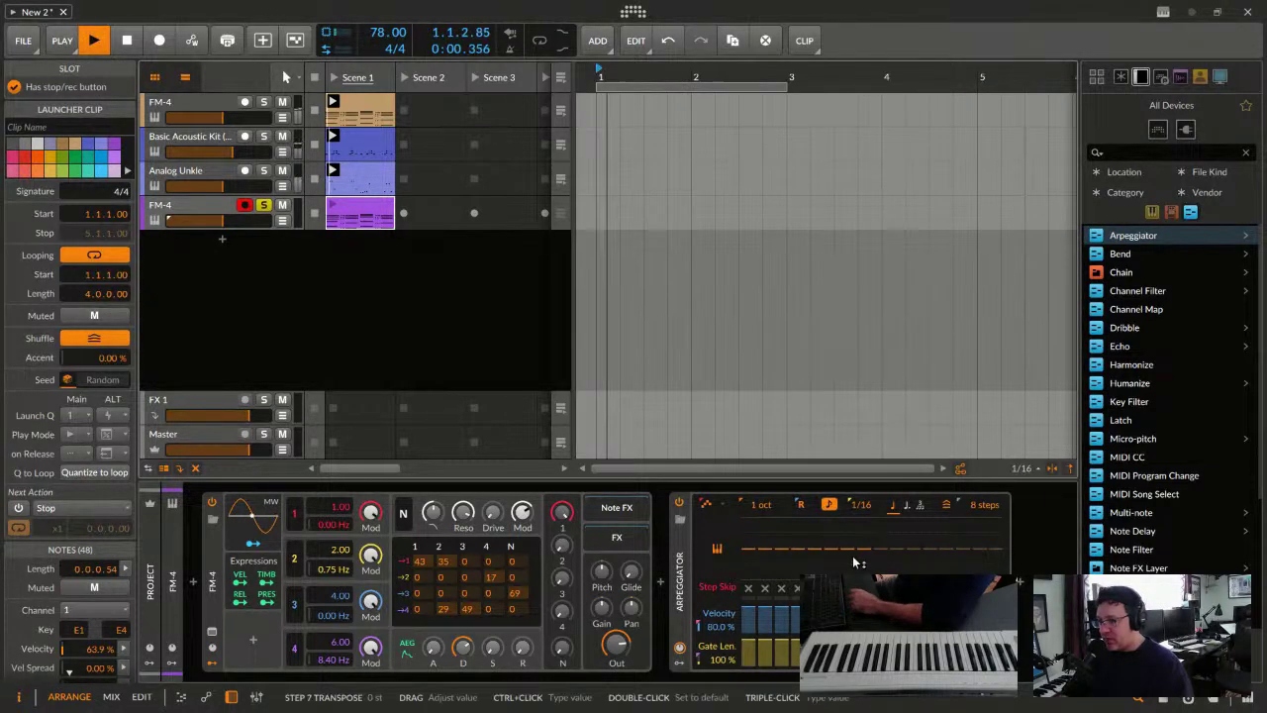
{"action": "left_click", "coordinate": [335, 206]}
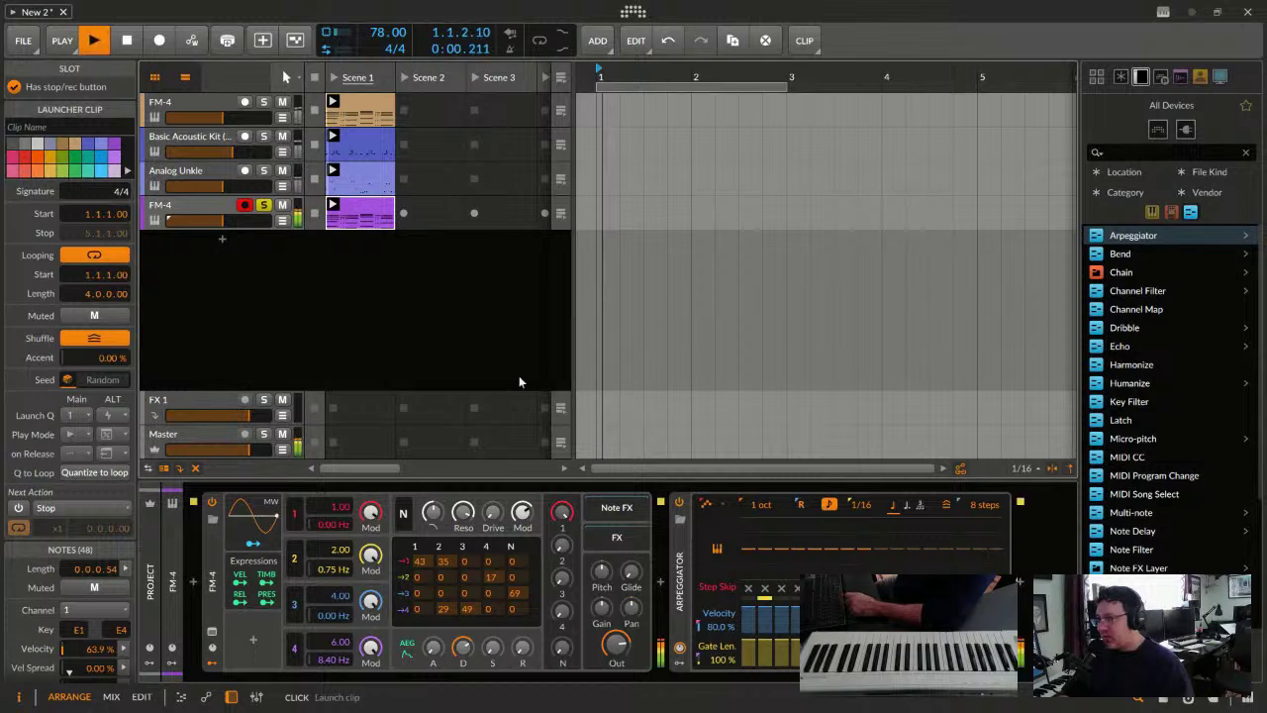
{"action": "left_click", "coordinate": [683, 538]}
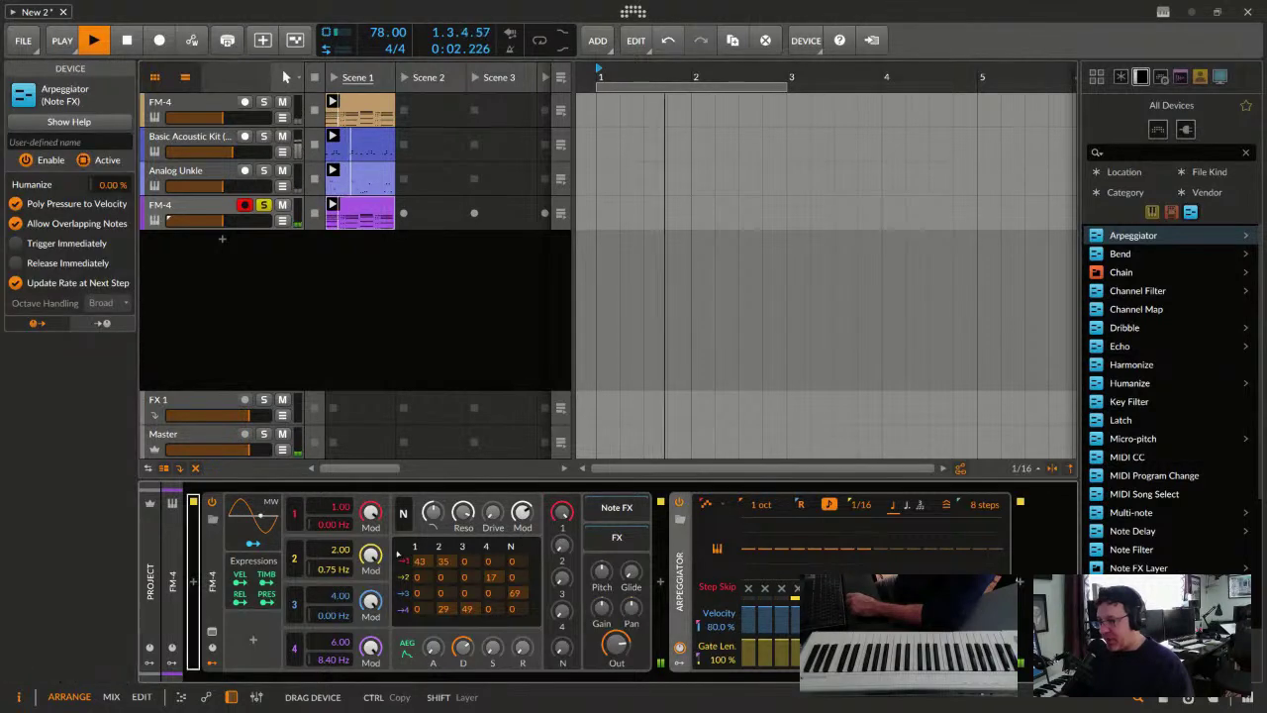
{"action": "left_click_drag", "start_coordinate": [683, 538], "coordinate": [198, 540]}
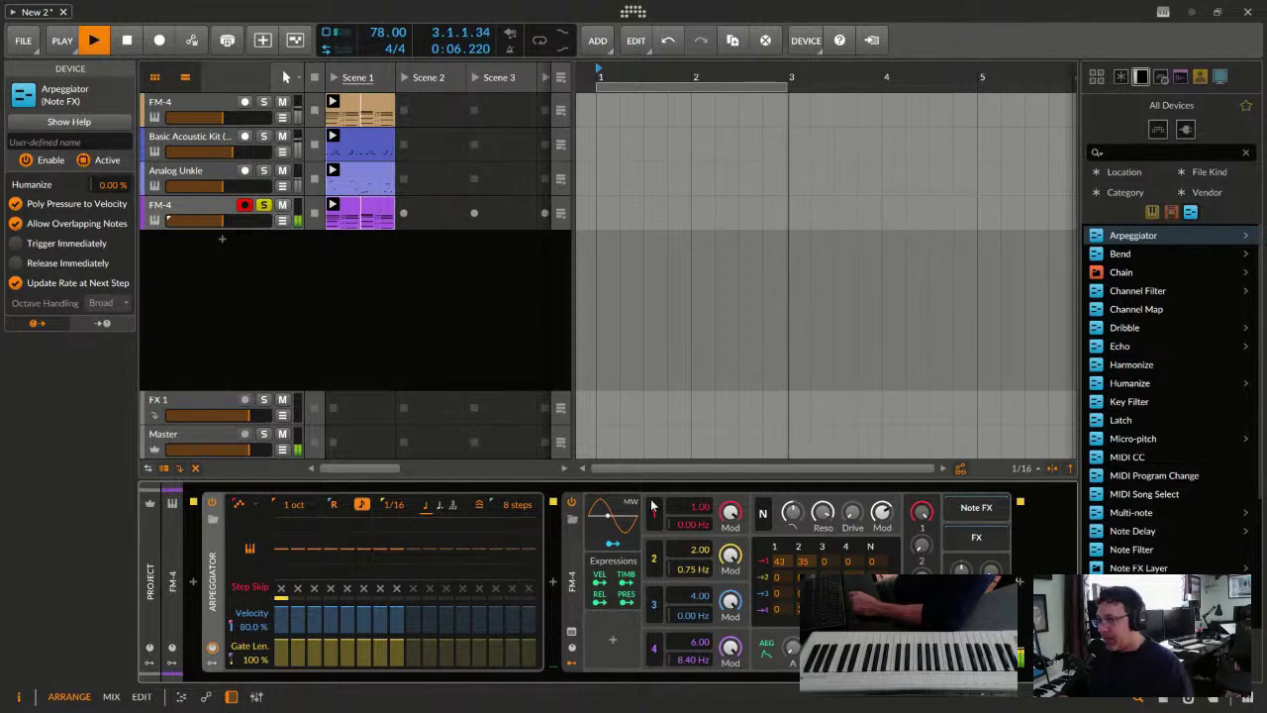
Preview 16 Flavors, Accept Data and Accordion on the second FM-4 track during playback and load the Acid Arp preset
{"action": "double_click", "coordinate": [573, 579]}
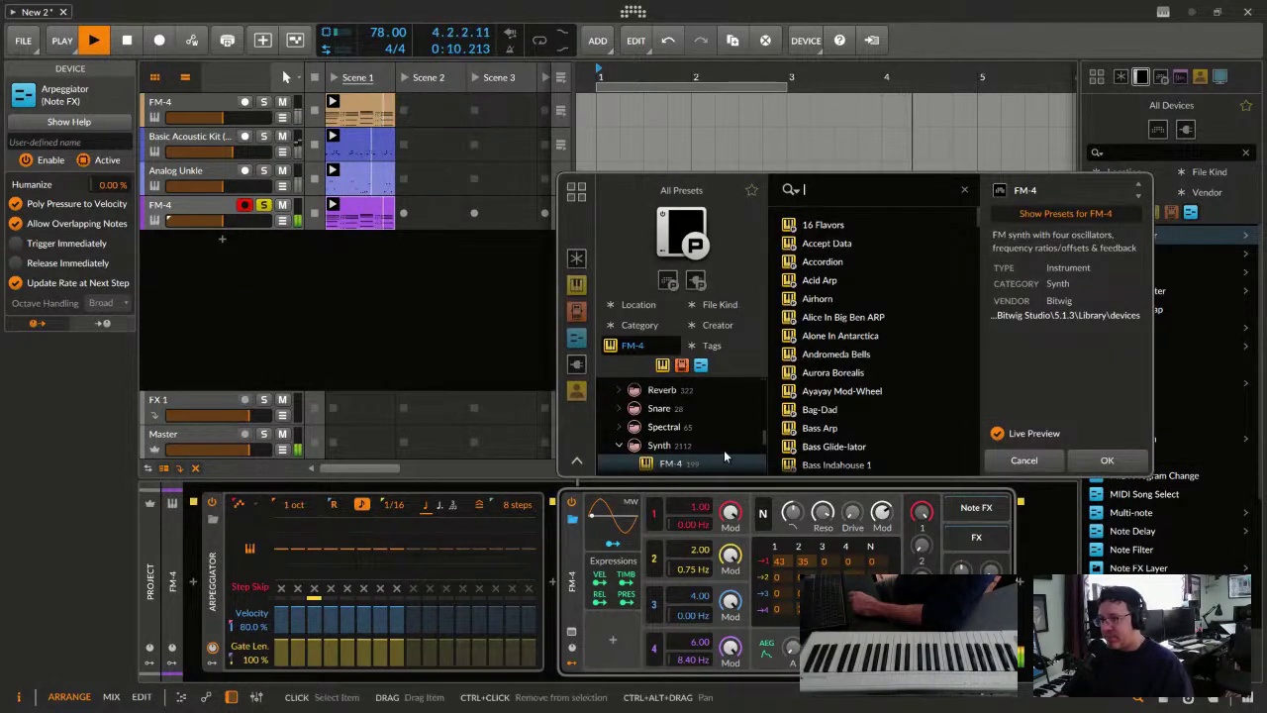
{"action": "key", "text": "Down"}
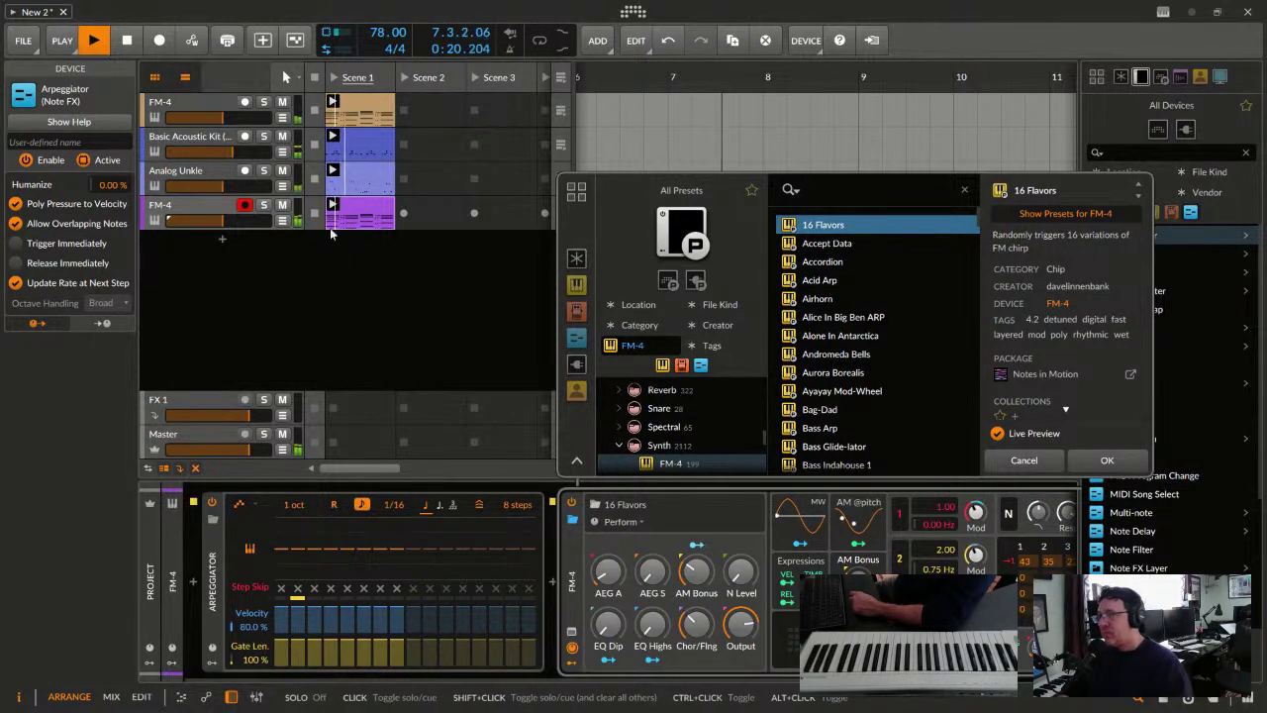
{"action": "left_click", "coordinate": [835, 244]}
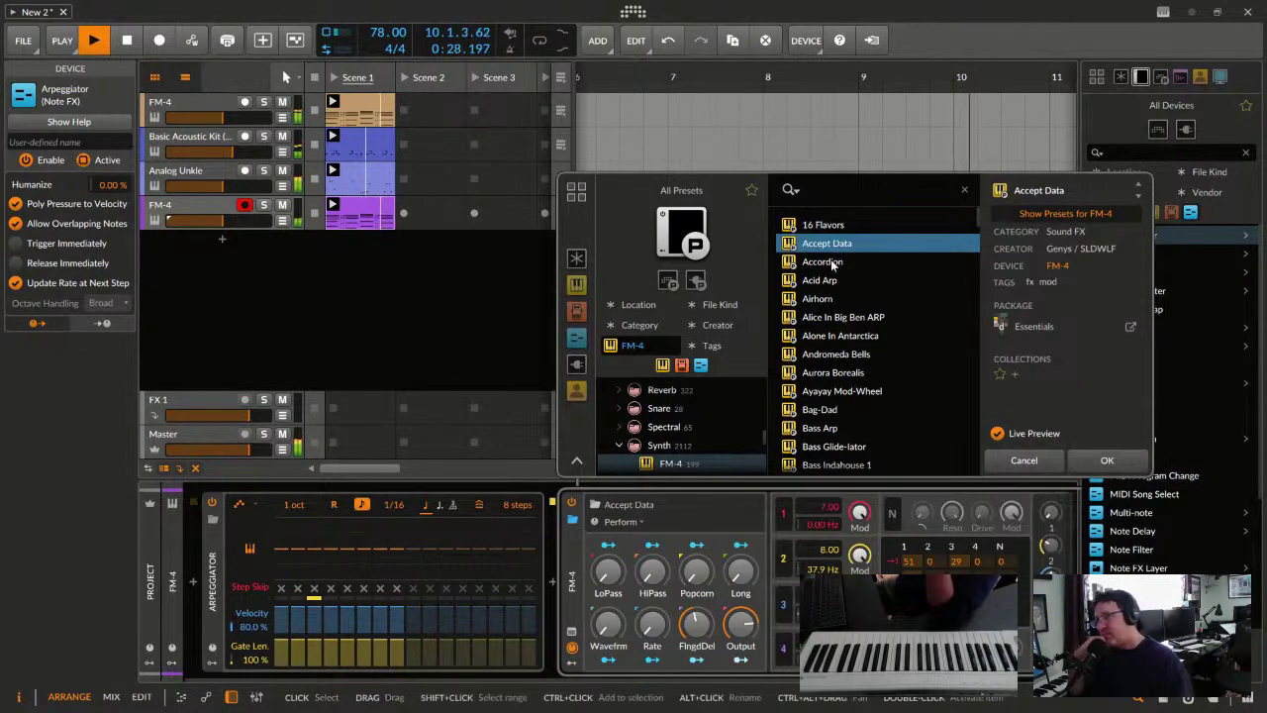
{"action": "left_click", "coordinate": [832, 262]}
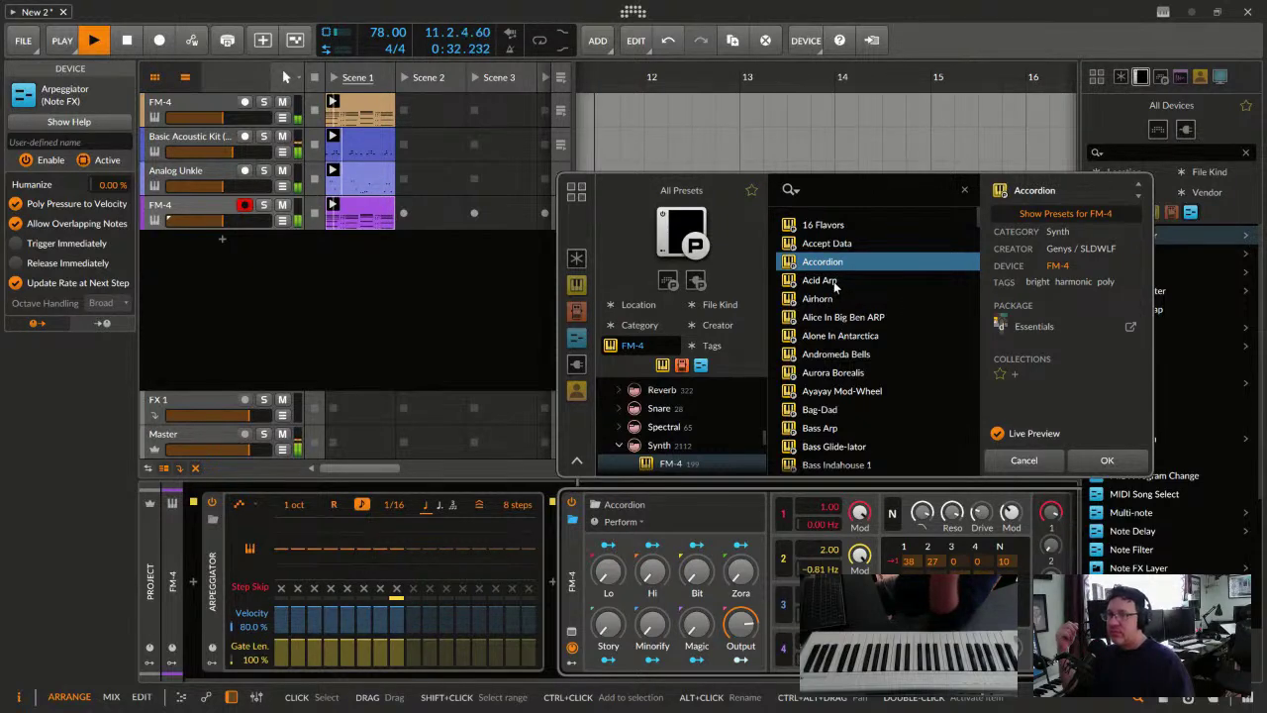
{"action": "left_click", "coordinate": [835, 283]}
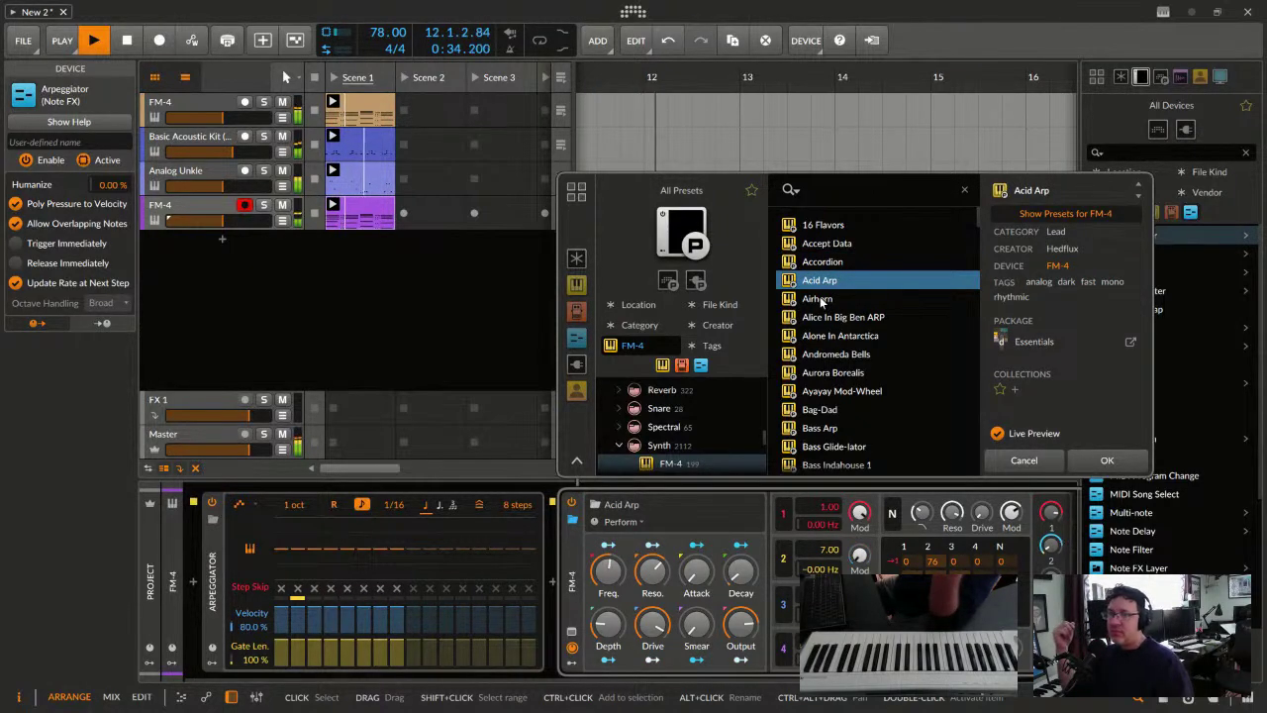
{"action": "left_click", "coordinate": [1095, 458]}
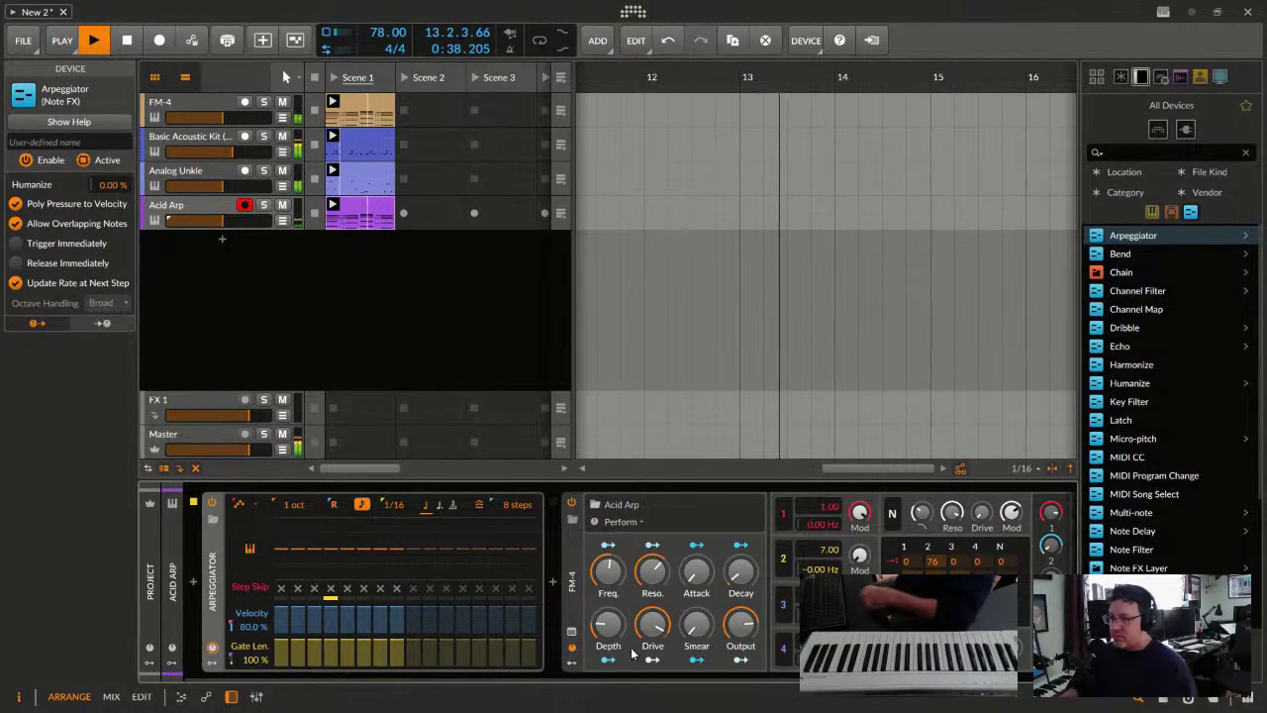
Restart playback with the Acid Arp track soloed and inspect its device chain
{"action": "key", "text": "space"}
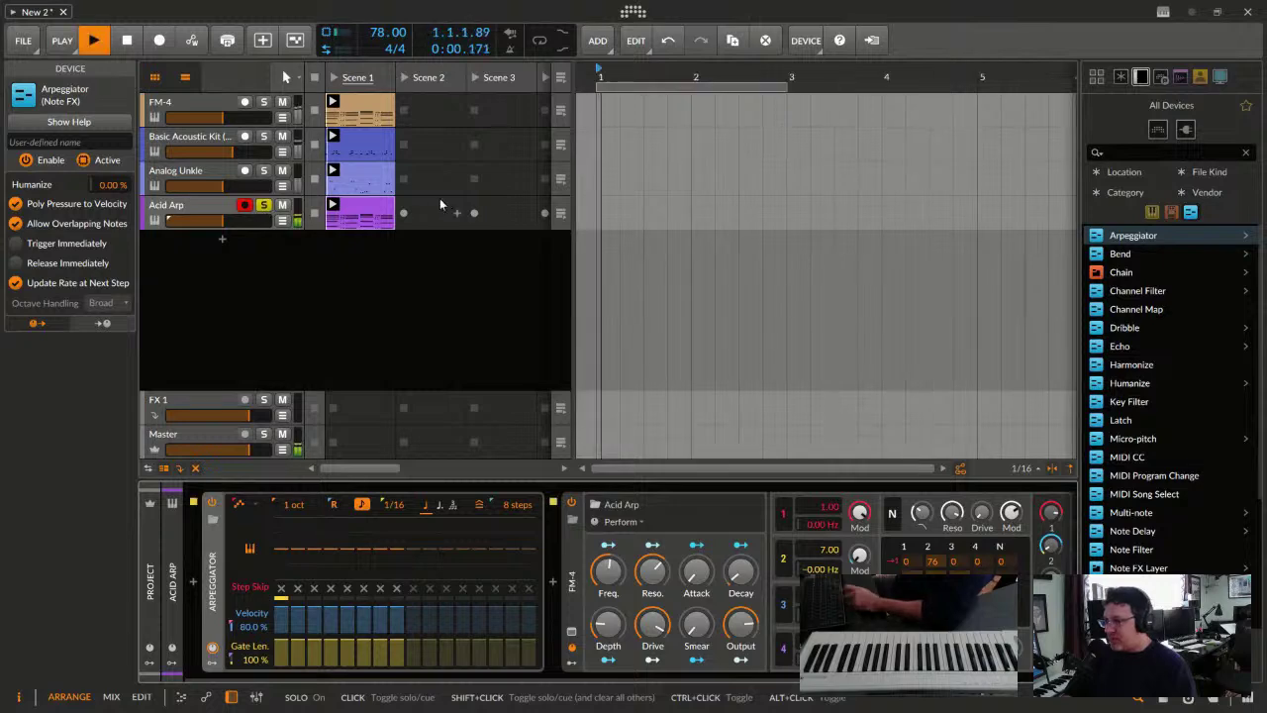
{"action": "key", "text": "space"}
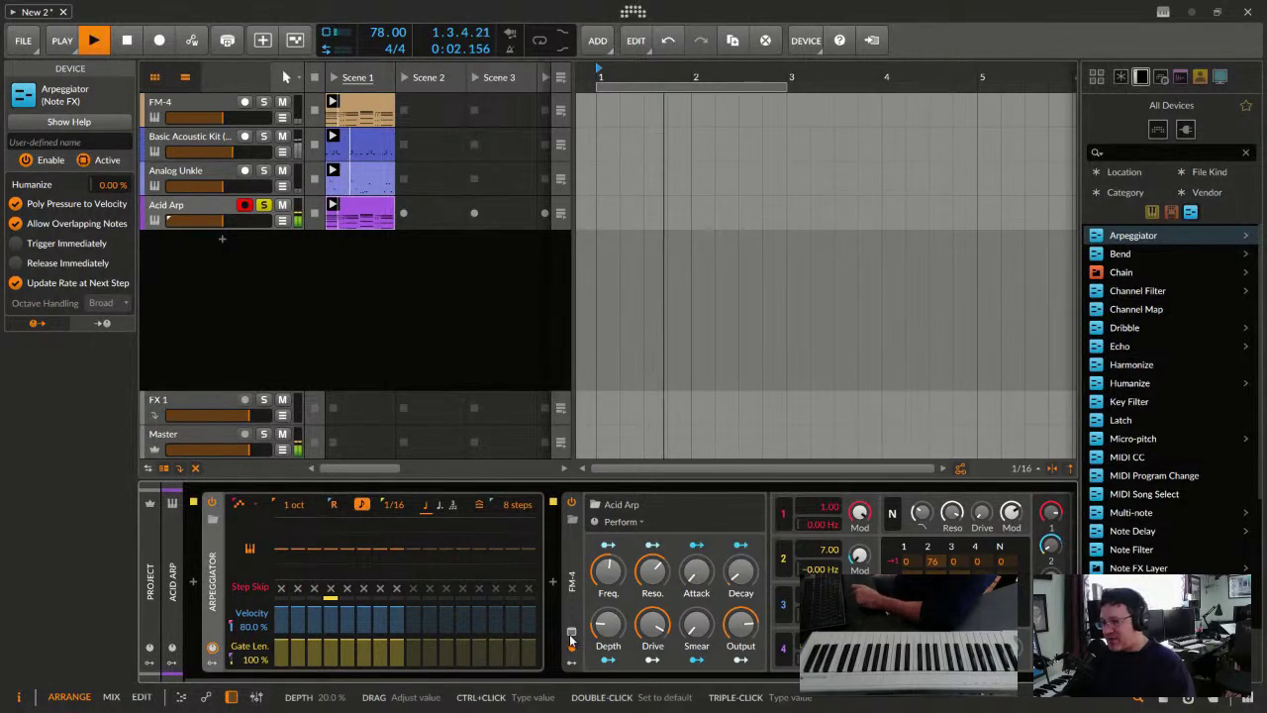
{"action": "scroll", "coordinate": [750, 672], "scroll_direction": "right", "scroll_amount": 2}
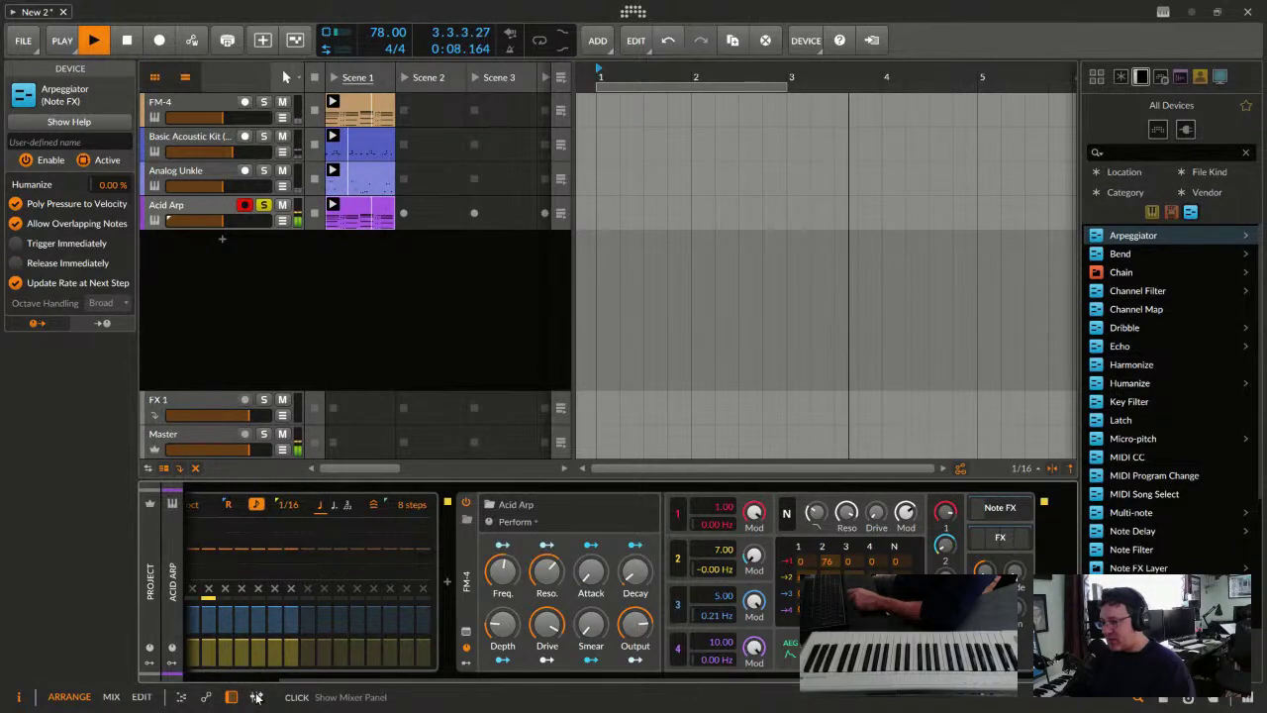
Show the mixer and insert a Reverb device on the FX 1 return track
{"action": "key", "text": "m"}
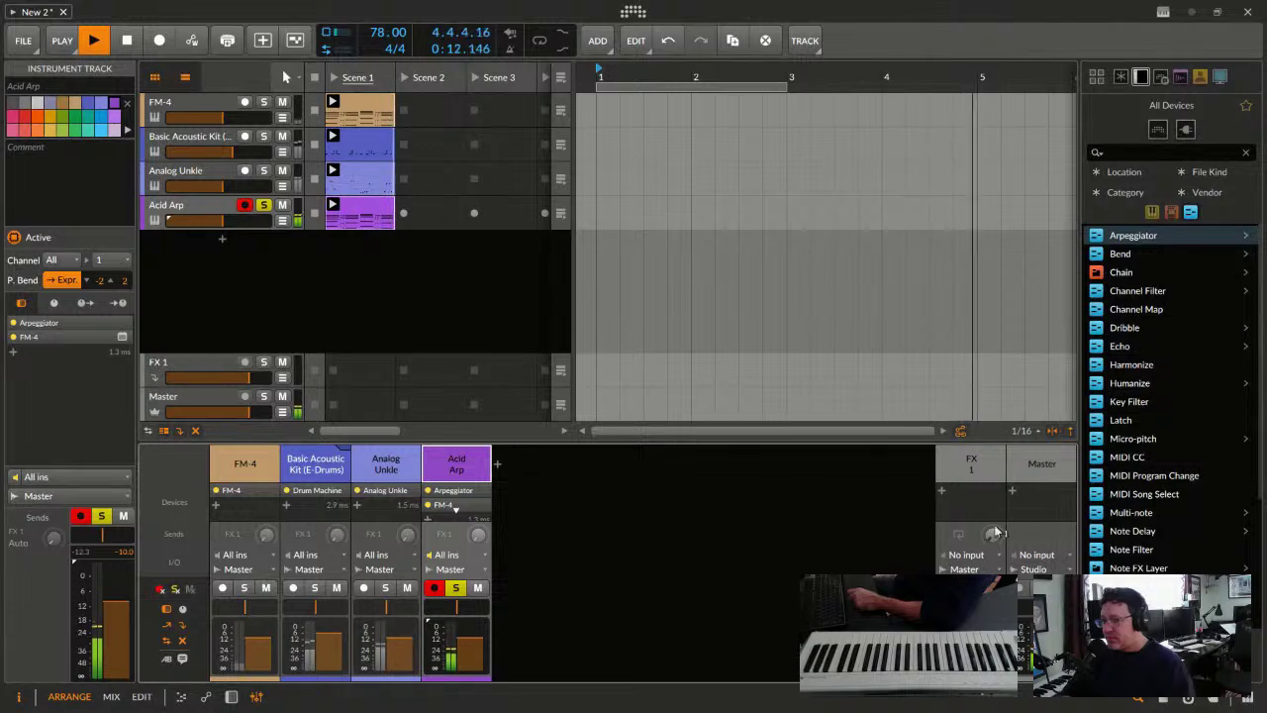
{"action": "double_click", "coordinate": [958, 510]}
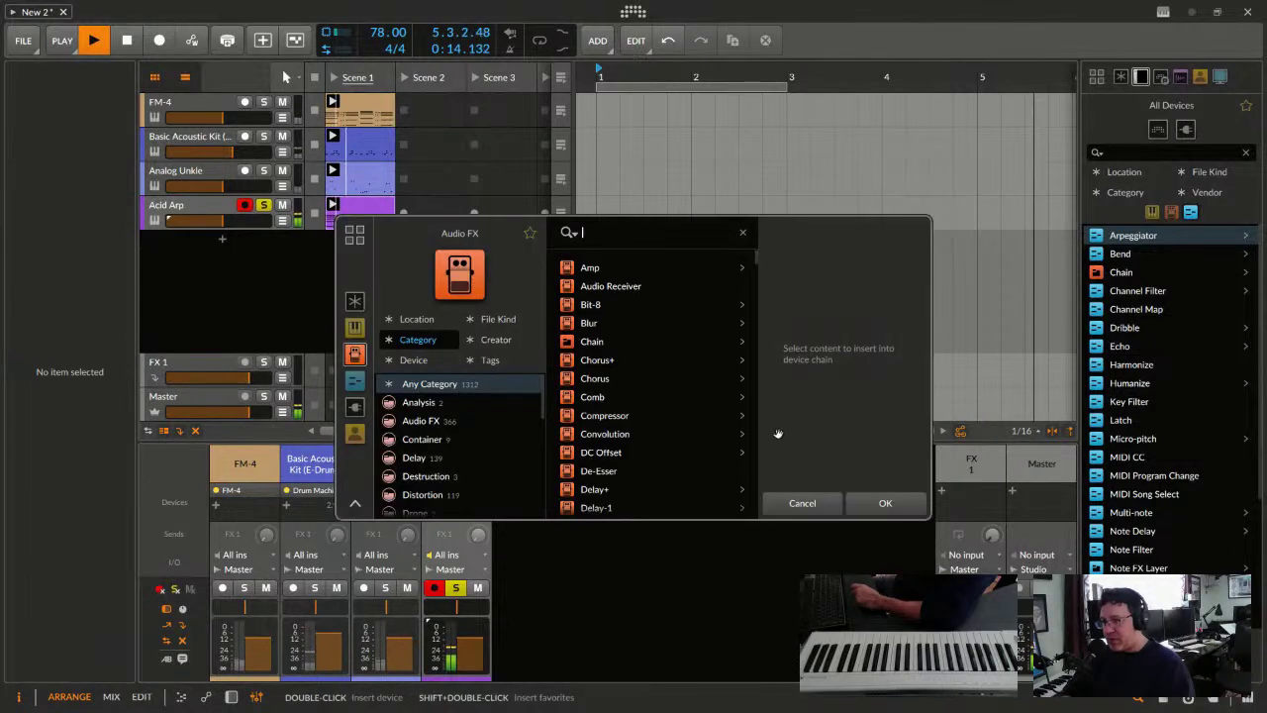
{"action": "scroll", "coordinate": [634, 436], "scroll_direction": "down", "scroll_amount": 5}
{"action": "scroll", "coordinate": [619, 453], "scroll_direction": "down", "scroll_amount": 12}
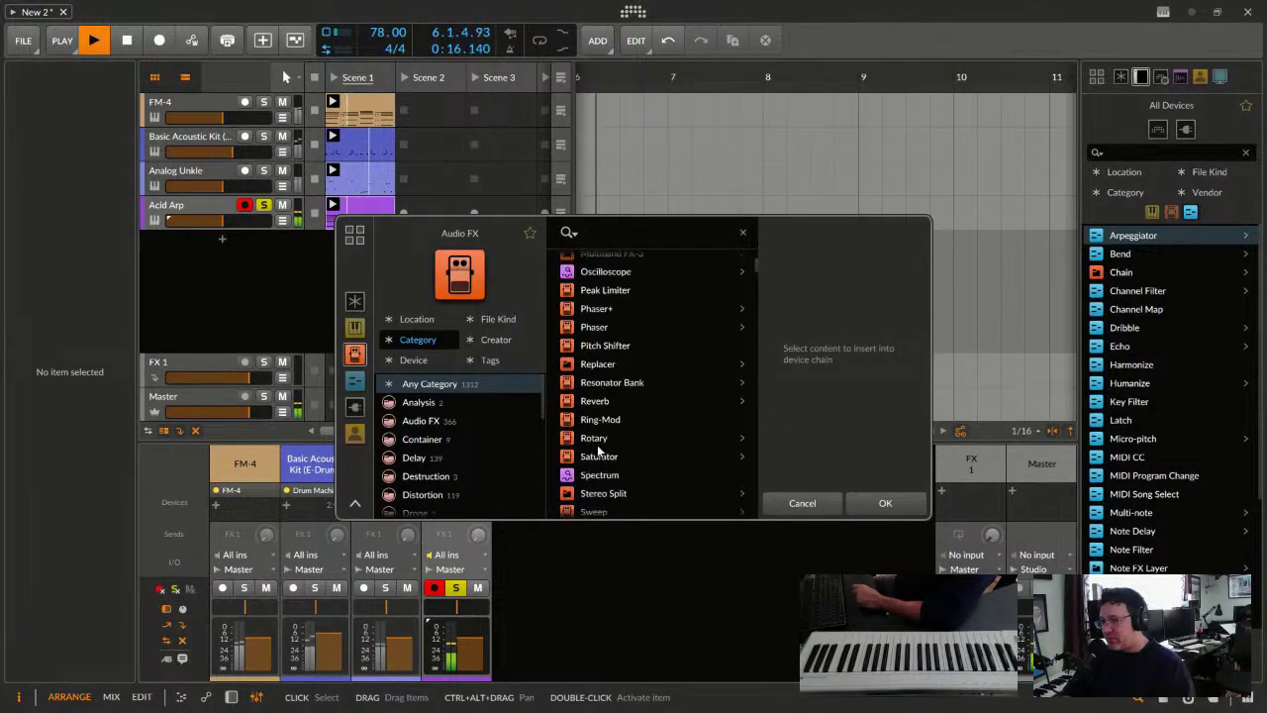
{"action": "scroll", "coordinate": [586, 327], "scroll_direction": "up", "scroll_amount": 2}
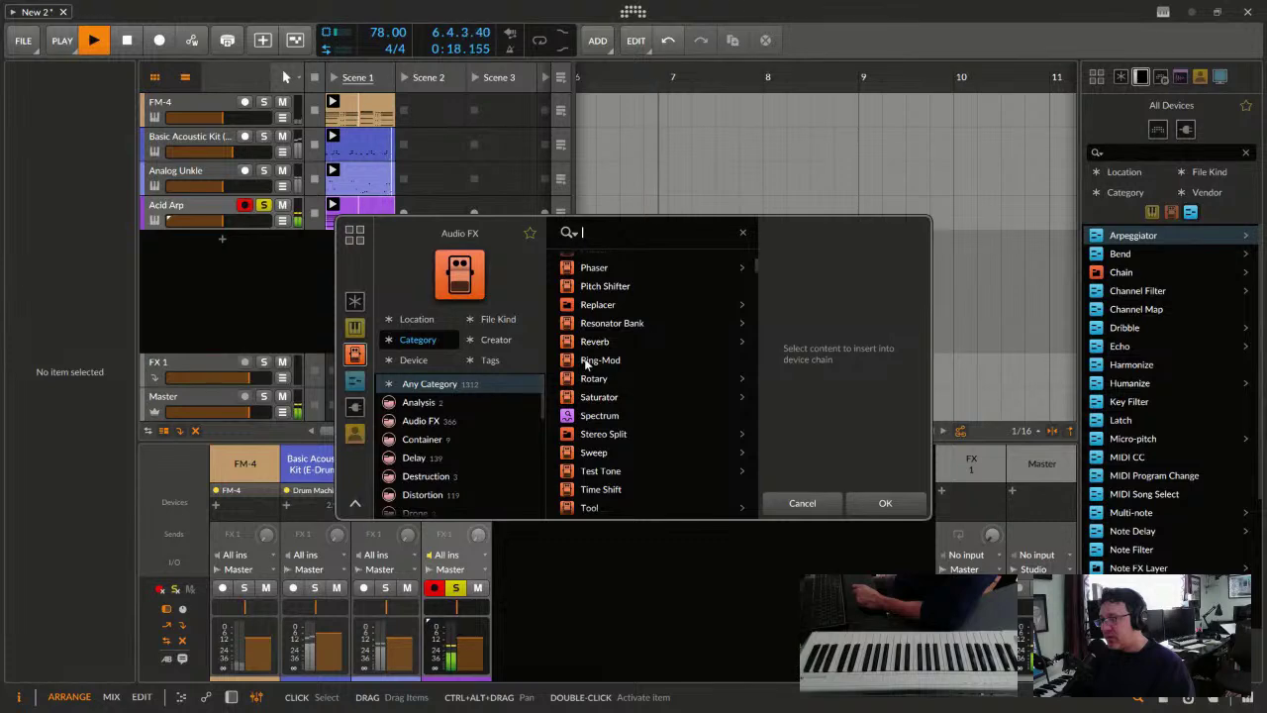
{"action": "left_click", "coordinate": [592, 342]}
{"action": "left_click", "coordinate": [885, 503]}
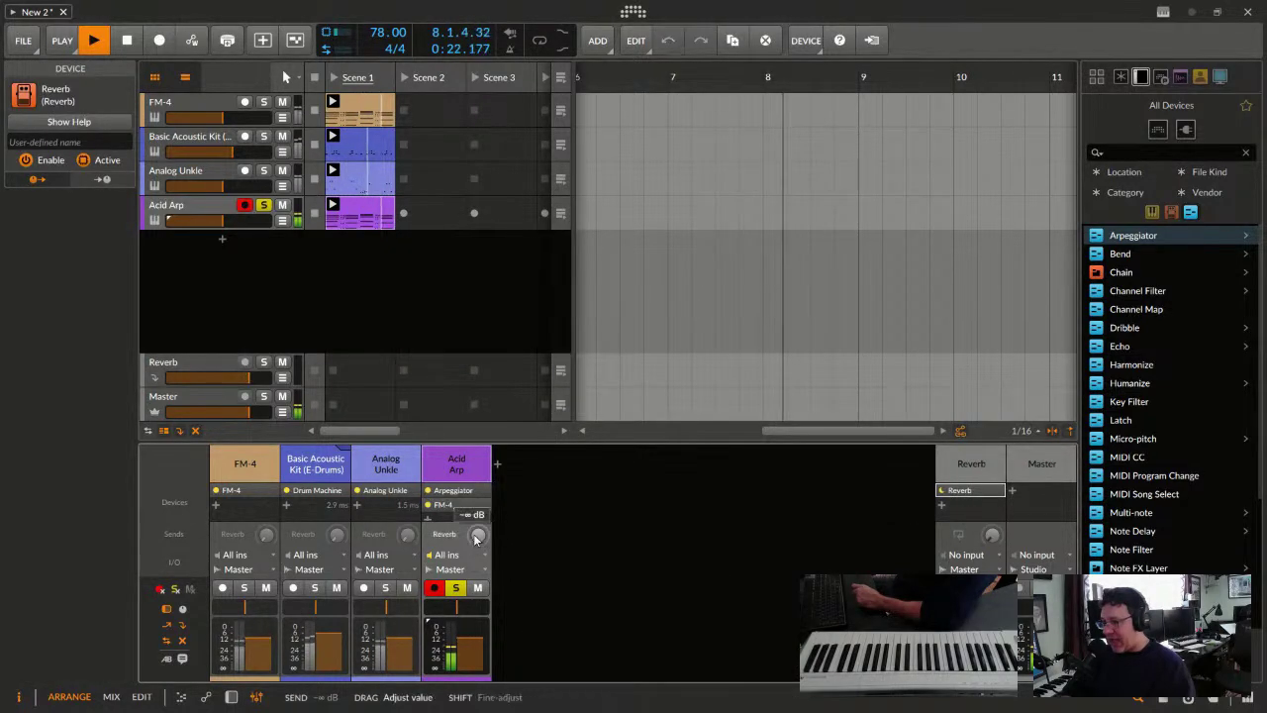
Raise the Acid Arp track's Reverb send, play Scene 1 with all tracks, and set the Acid Arp volume to about -10.5 dB
{"action": "left_click_drag", "start_coordinate": [476, 540], "coordinate": [475, 538]}
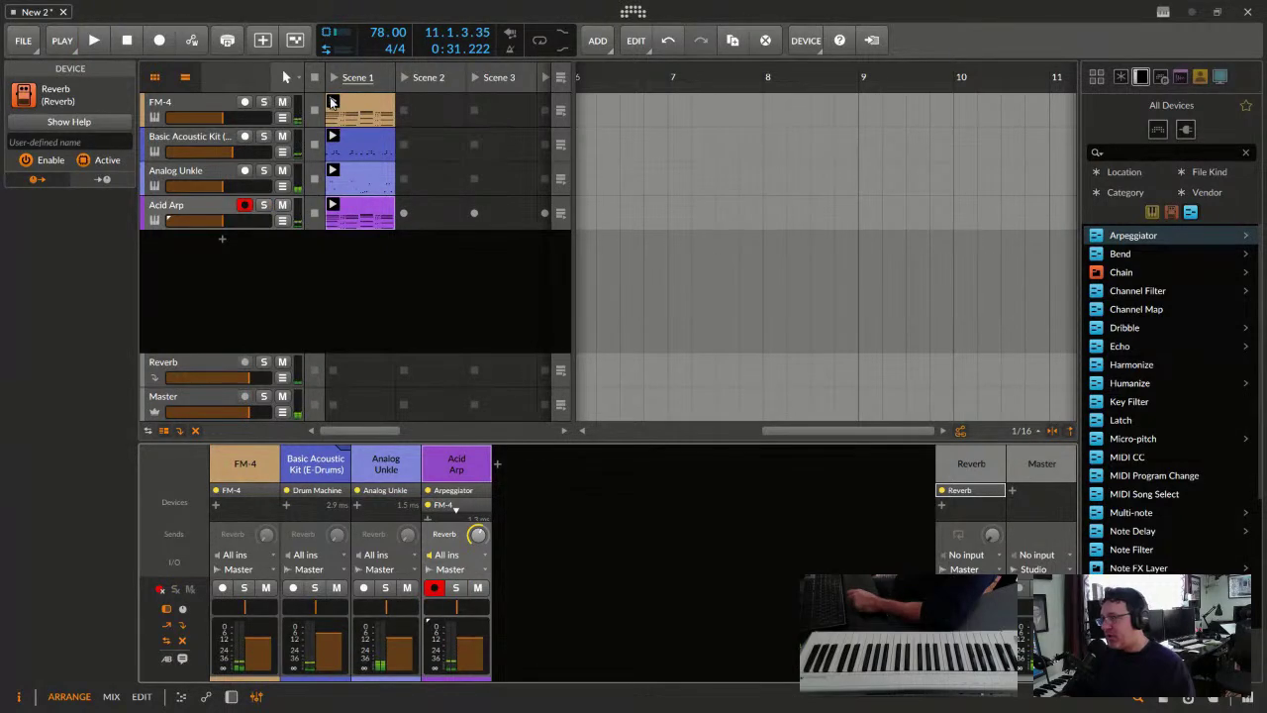
{"action": "left_click", "coordinate": [337, 79]}
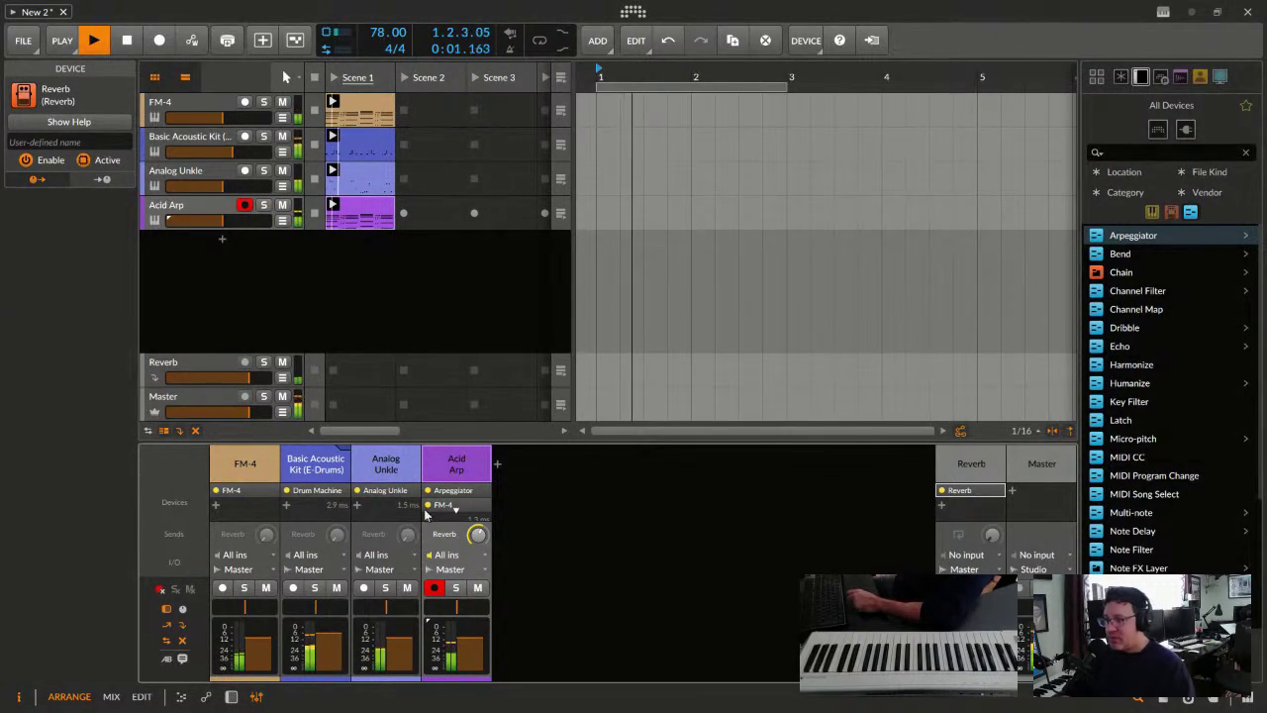
{"action": "mouse_move", "coordinate": [479, 544]}
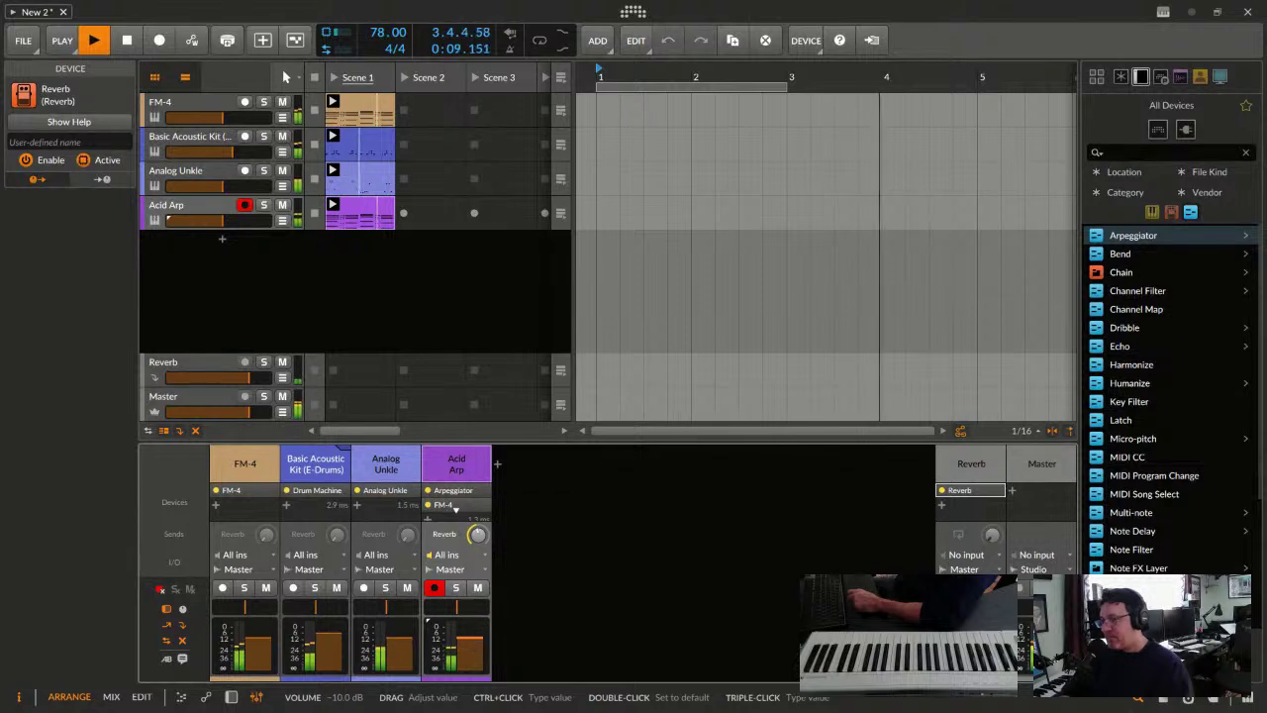
{"action": "left_click_drag", "start_coordinate": [471, 650], "coordinate": [471, 643]}
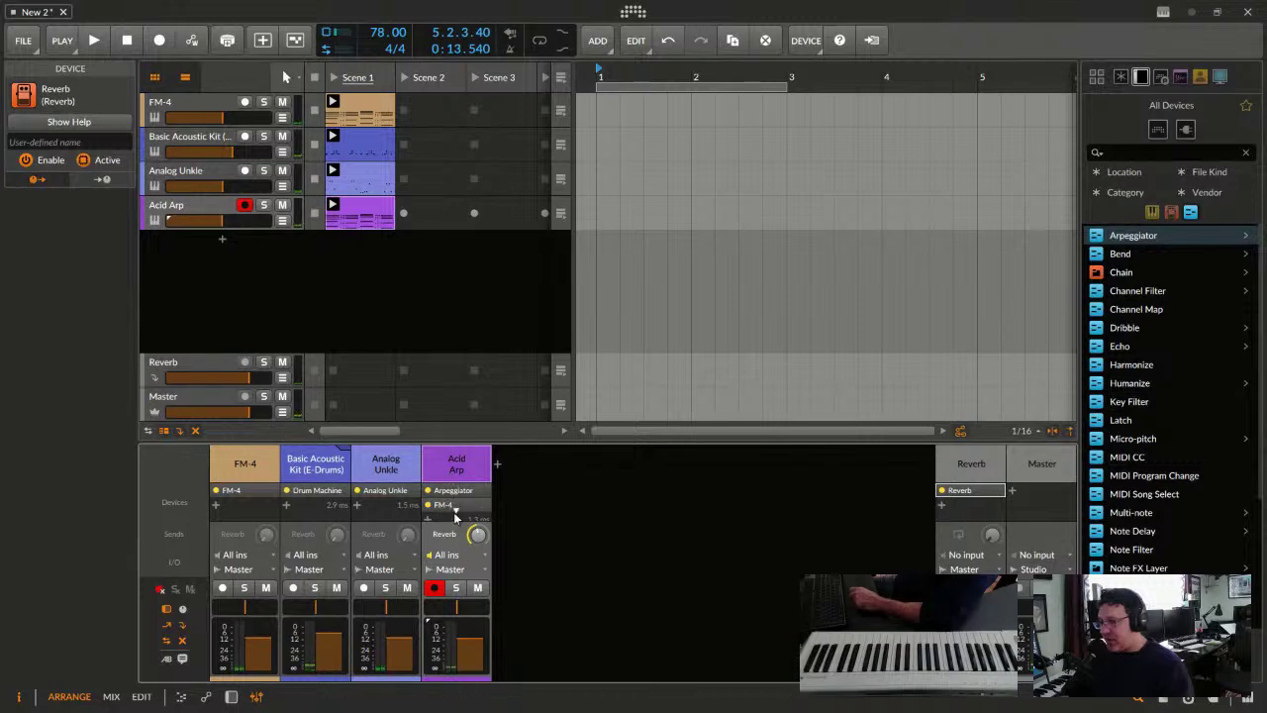
Enlarge the mixer and insert an EQ-5 after the FM-4 on the Acid Arp track
{"action": "left_click_drag", "start_coordinate": [459, 442], "coordinate": [459, 393]}
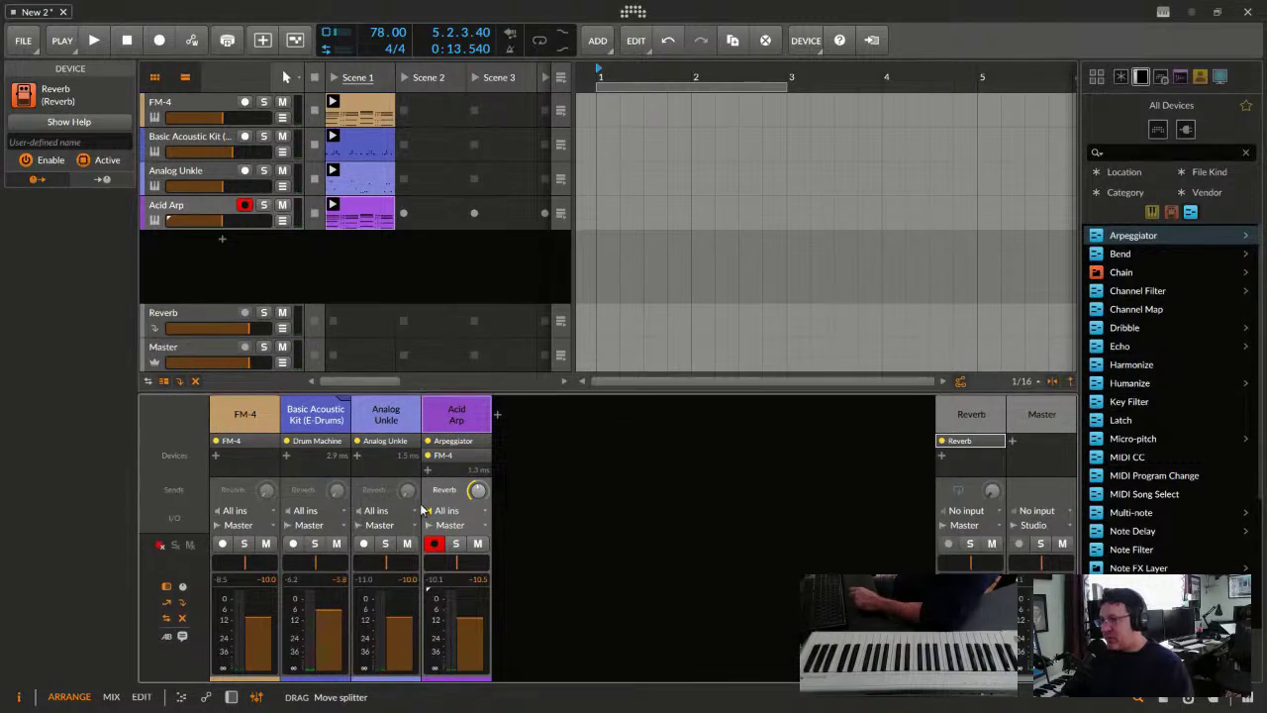
{"action": "left_click", "coordinate": [428, 472]}
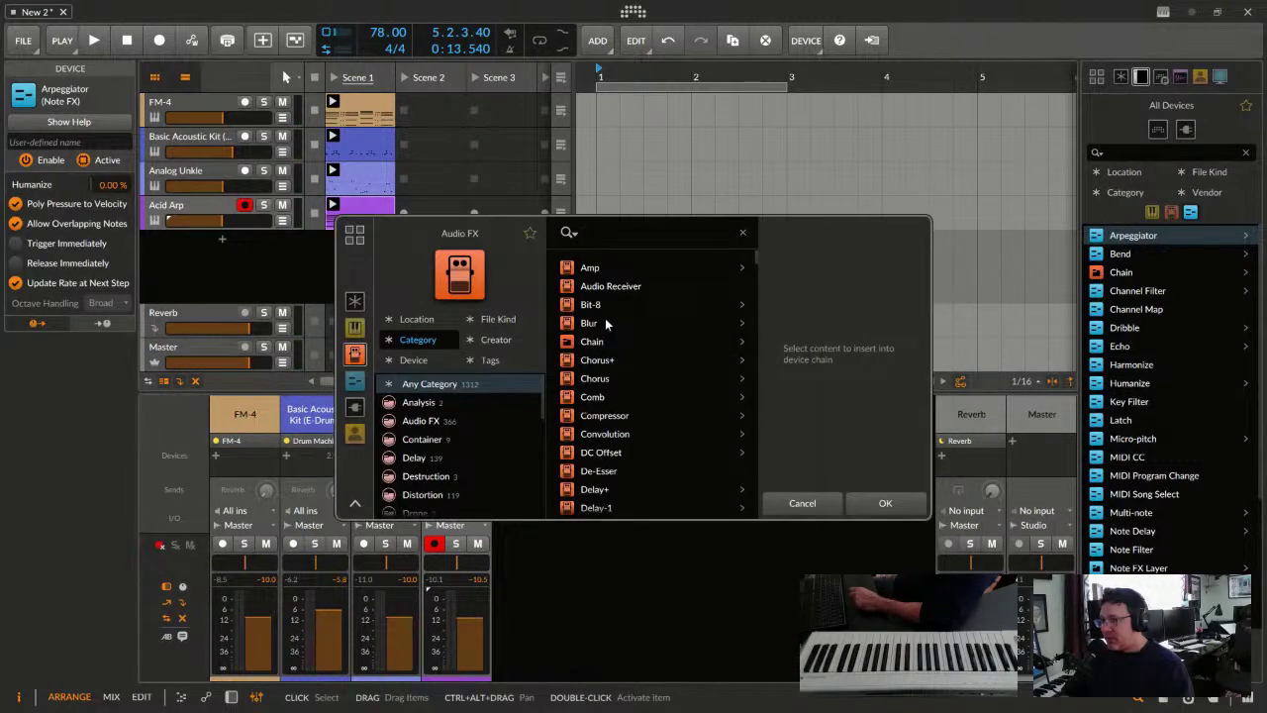
{"action": "scroll", "coordinate": [608, 346], "scroll_direction": "down", "scroll_amount": 6}
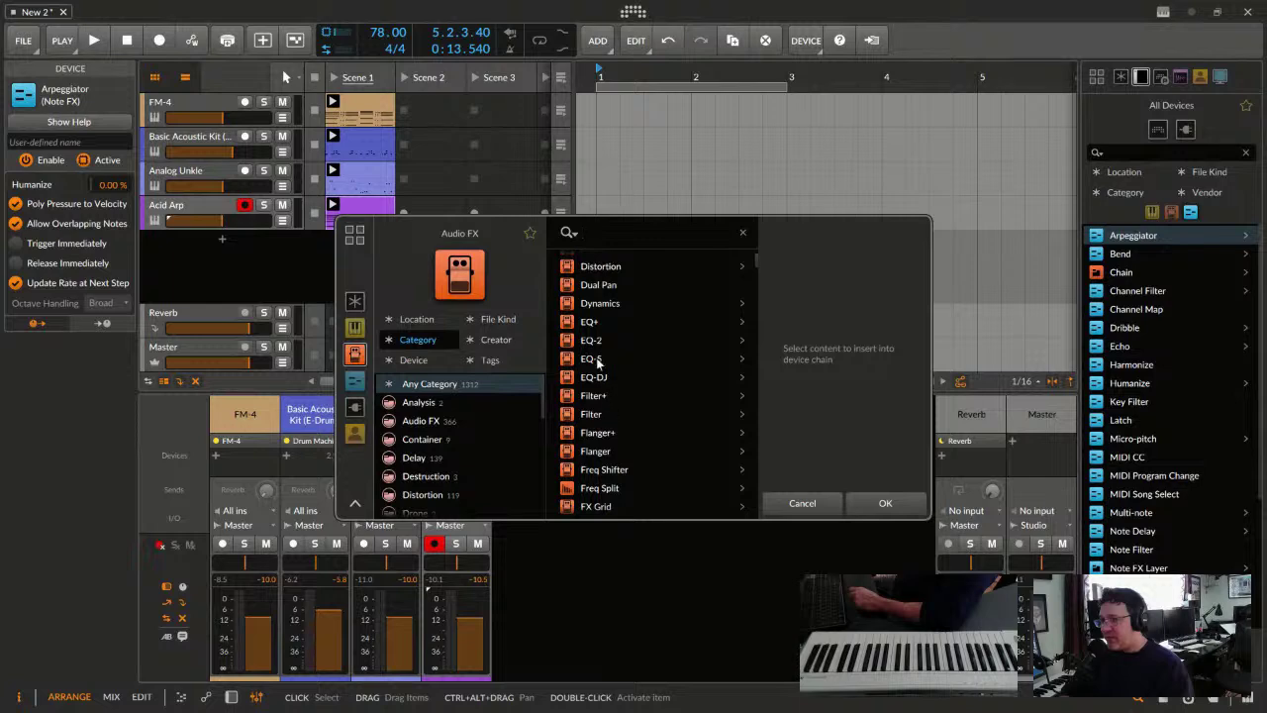
{"action": "double_click", "coordinate": [598, 364]}
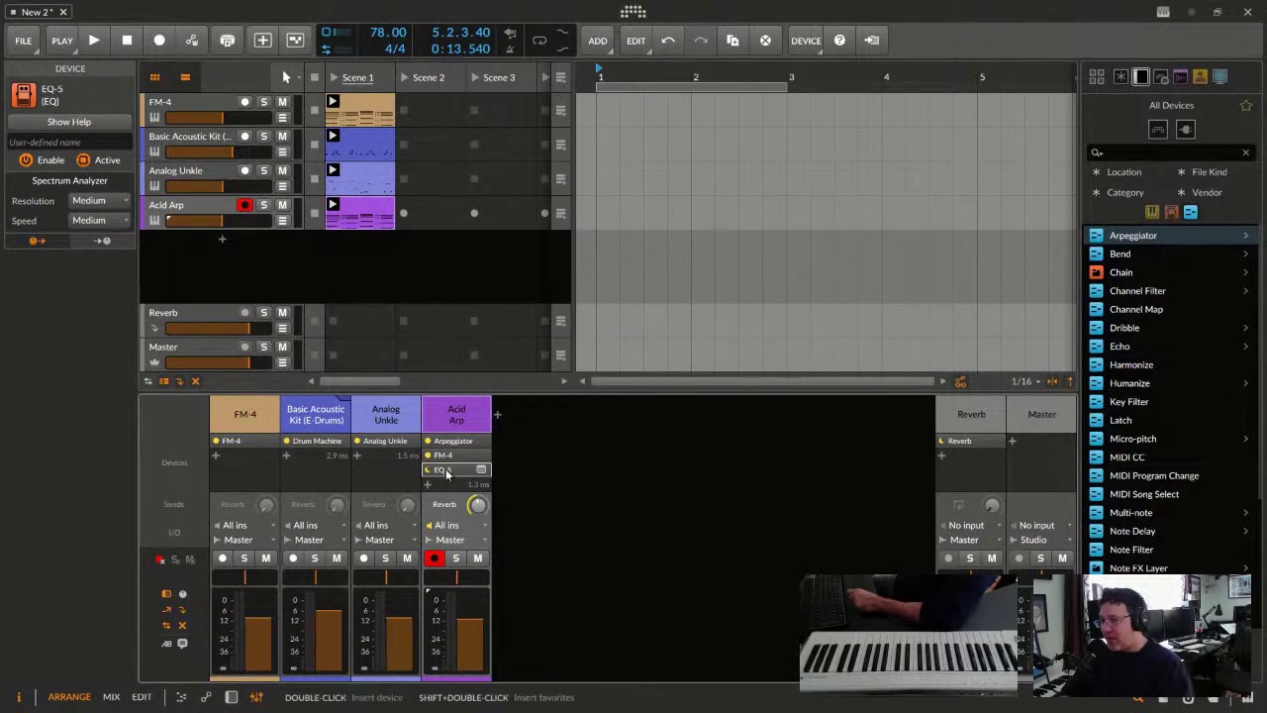
Set the EQ-5's band 1 low cut to 340 Hz with Q 0.57 and band 4 to 2.60 kHz at -0.3 dB during playback
{"action": "left_click", "coordinate": [446, 471]}
{"action": "key", "text": "space"}
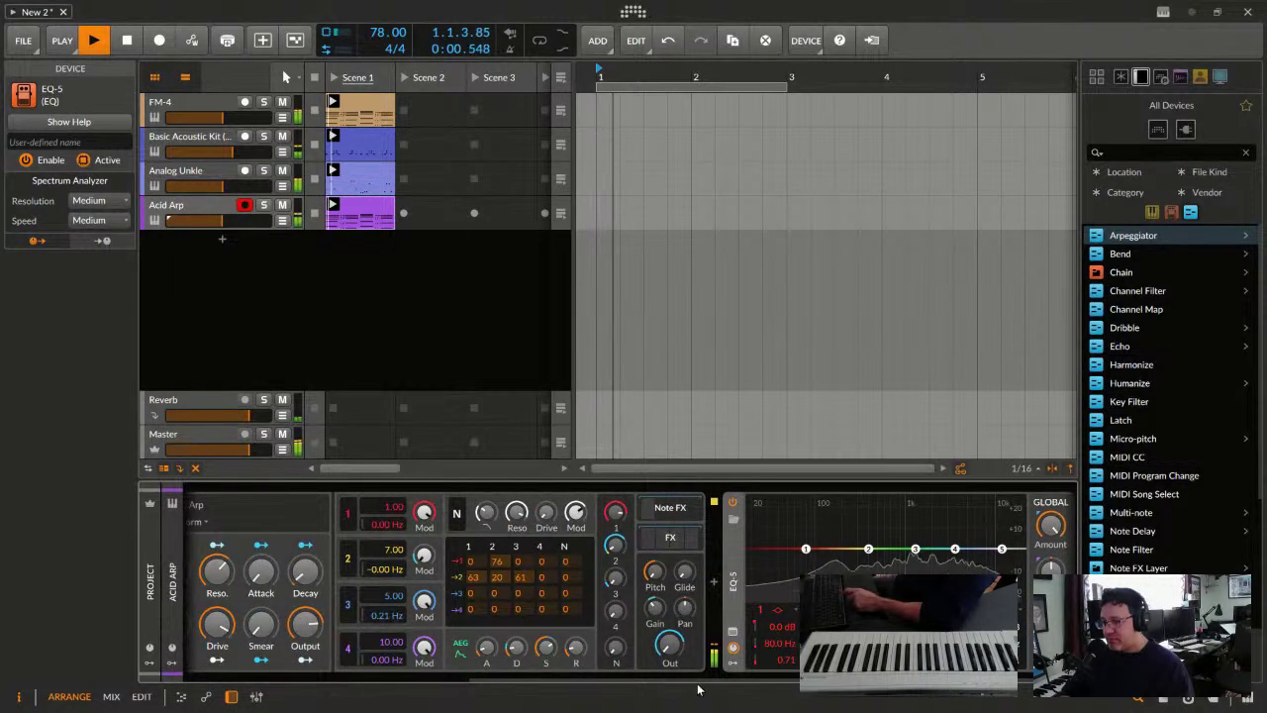
{"action": "left_click_drag", "start_coordinate": [805, 549], "coordinate": [830, 594]}
{"action": "left_click", "coordinate": [755, 611]}
{"action": "left_click", "coordinate": [763, 626]}
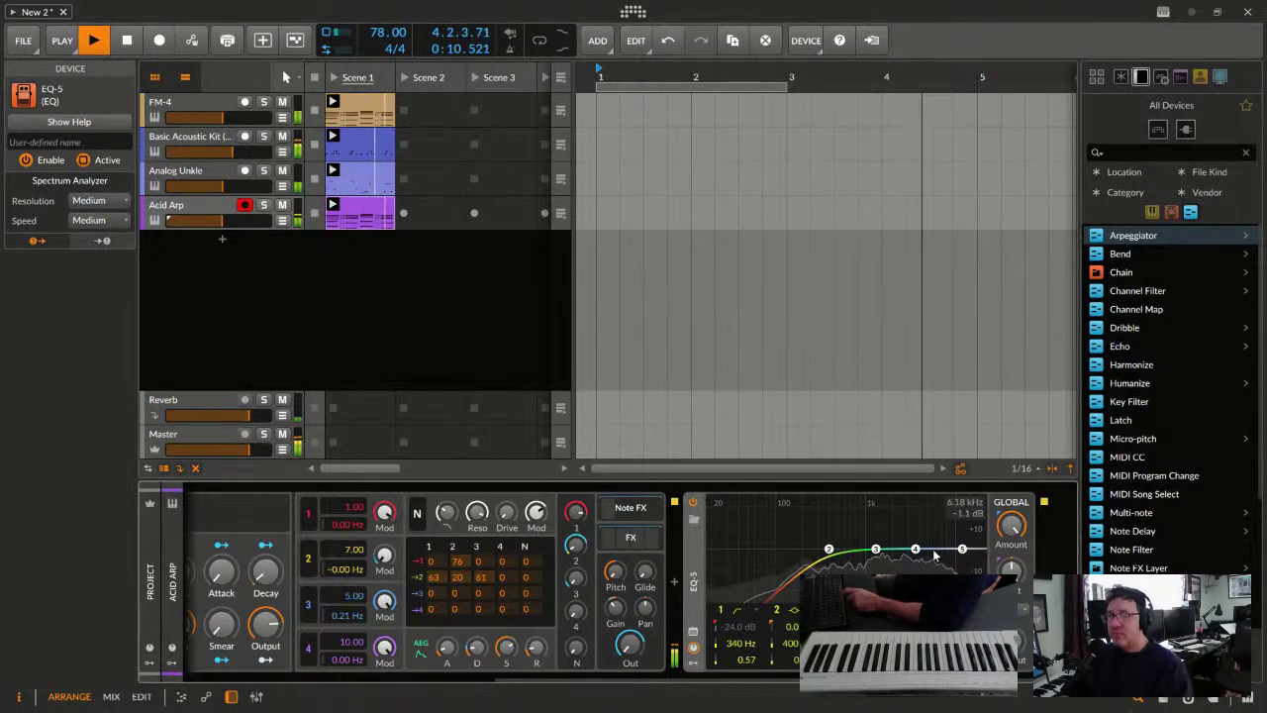
{"action": "mouse_move", "coordinate": [916, 548]}
{"action": "left_mouse_down"}
{"action": "mouse_move", "coordinate": [888, 546]}
{"action": "mouse_move", "coordinate": [896, 560]}
{"action": "mouse_move", "coordinate": [903, 549]}
{"action": "left_mouse_up"}
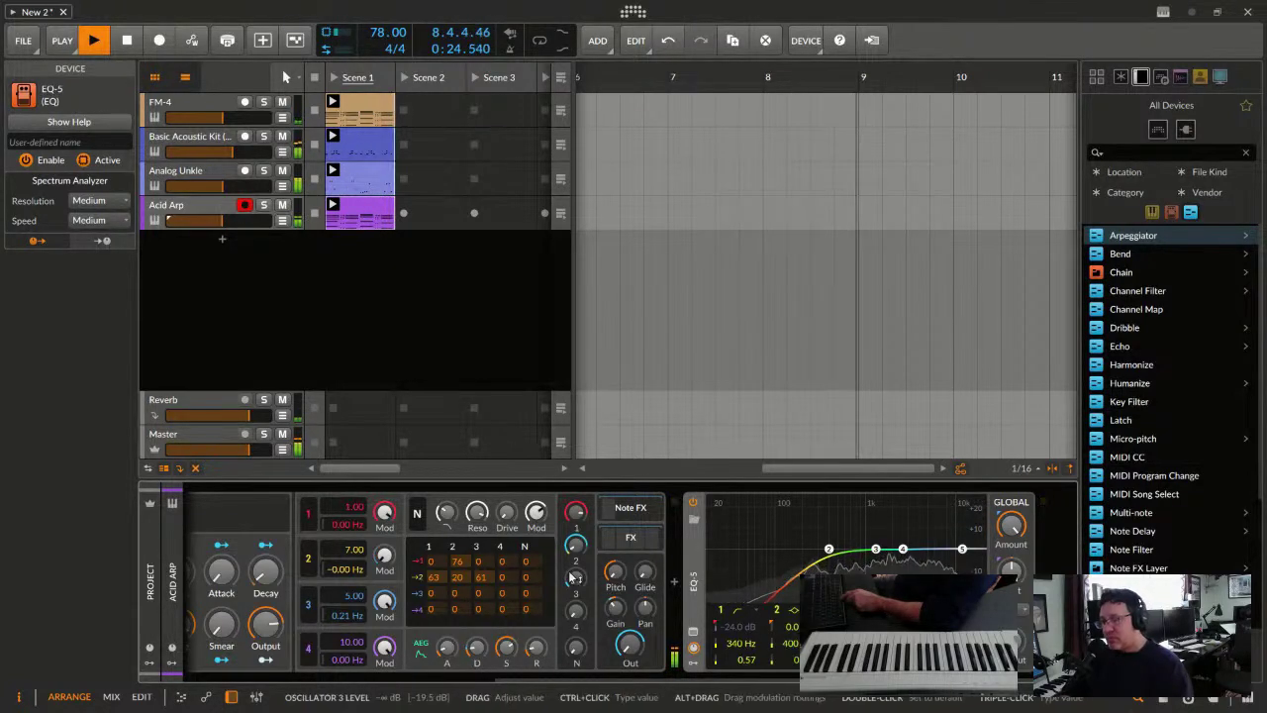
{"action": "key", "text": "space"}
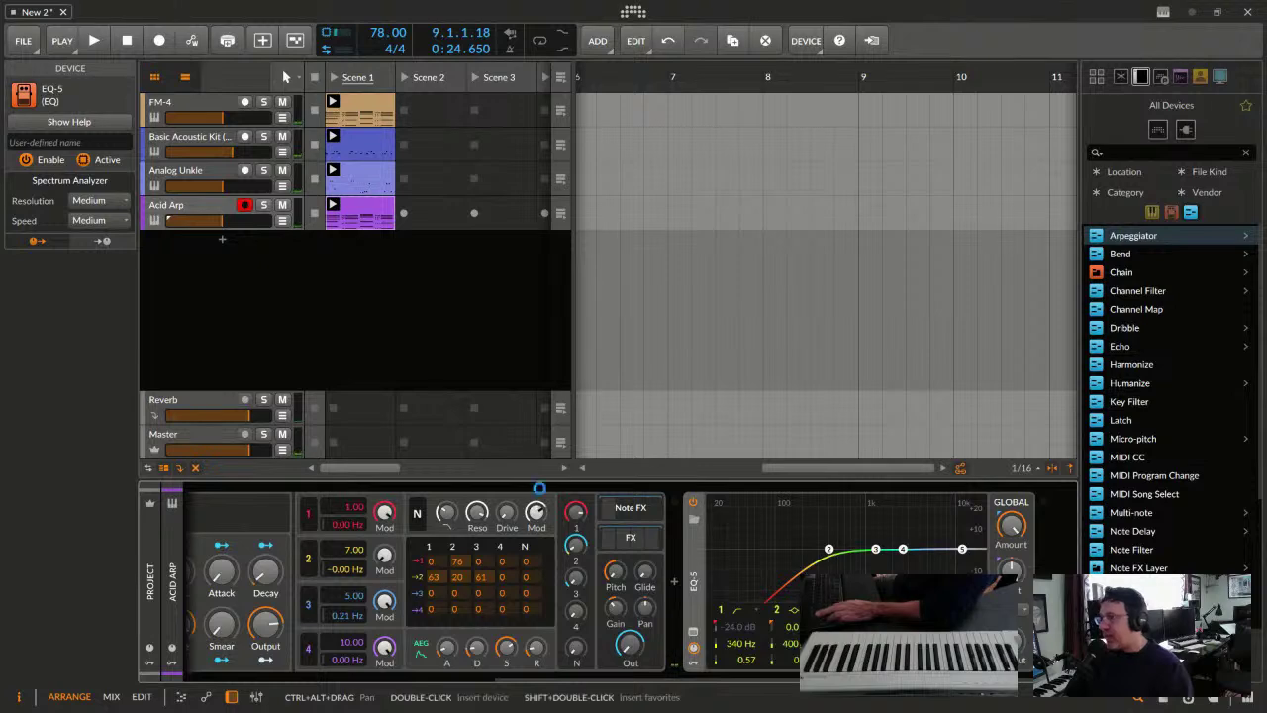
Save the project under the file name New 4 in the Projects folder
{"action": "key", "text": "ctrl+s"}
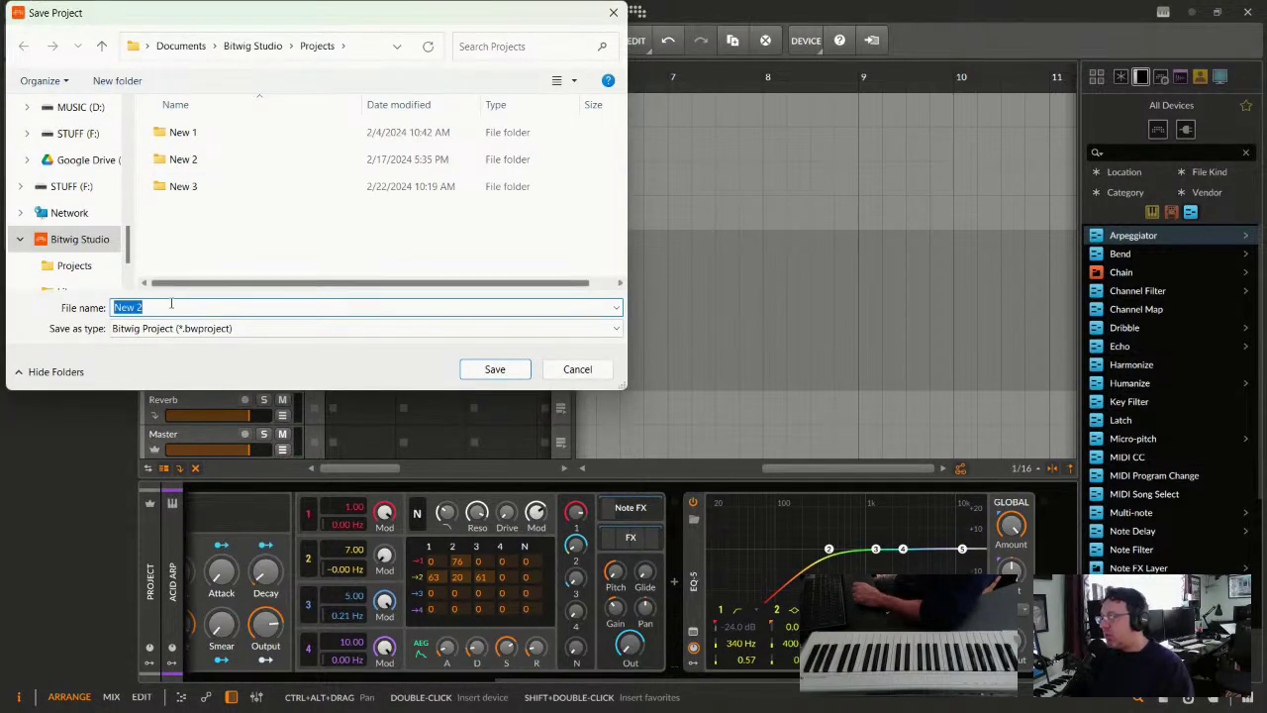
{"action": "key", "text": "BackSpace"}
{"action": "type", "text": "4"}
{"action": "key", "text": "Return"}
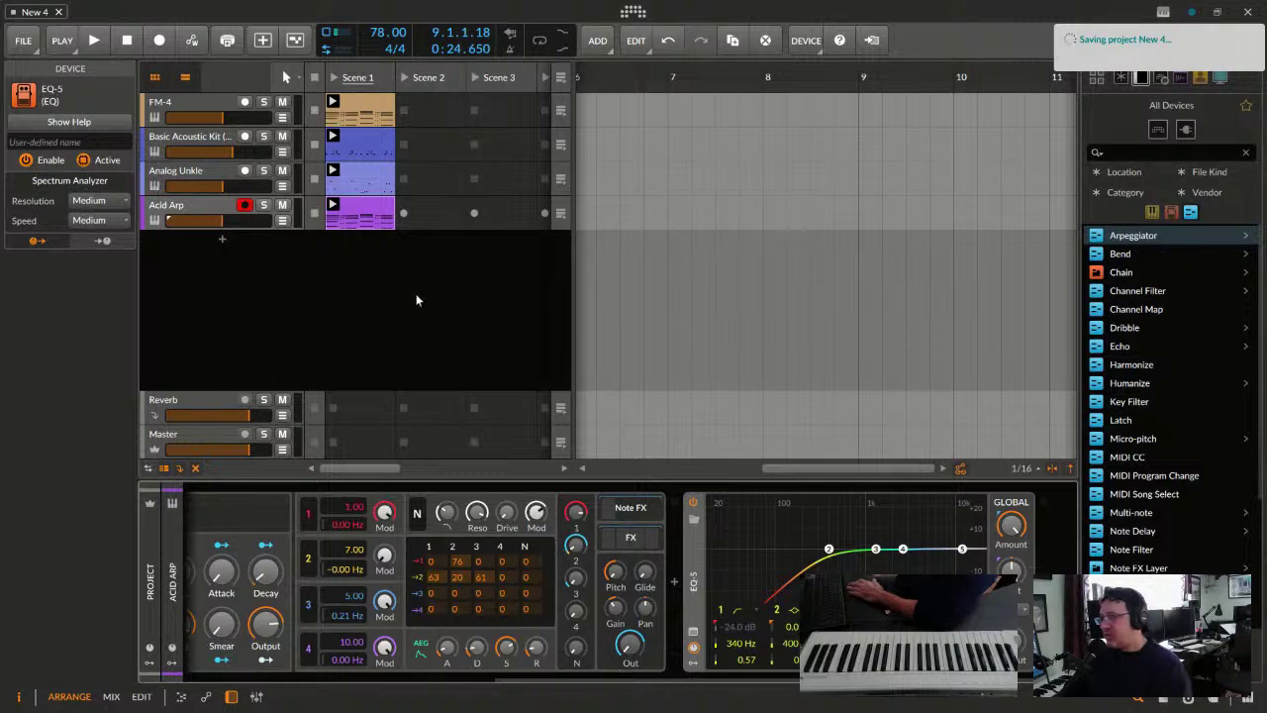
Play the clips briefly and insert a Chorus+ after the EQ-5 on the Acid Arp track
{"action": "key", "text": "space"}
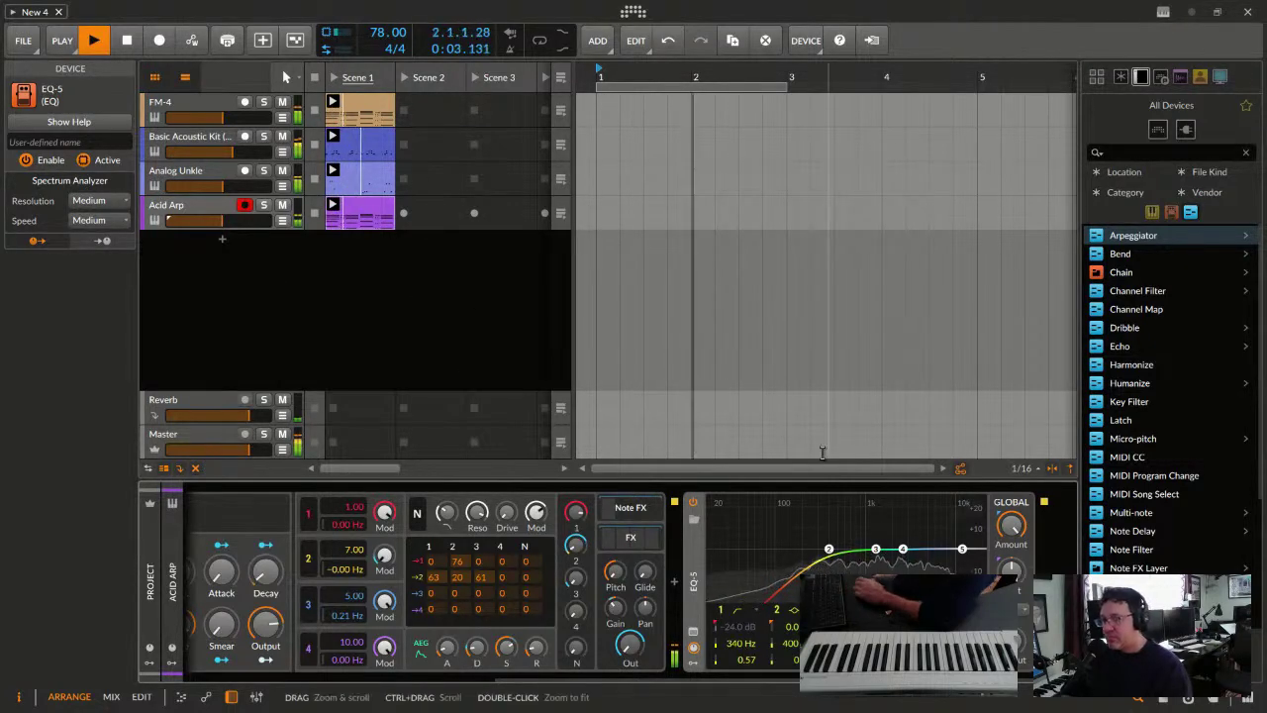
{"action": "key", "text": "b"}
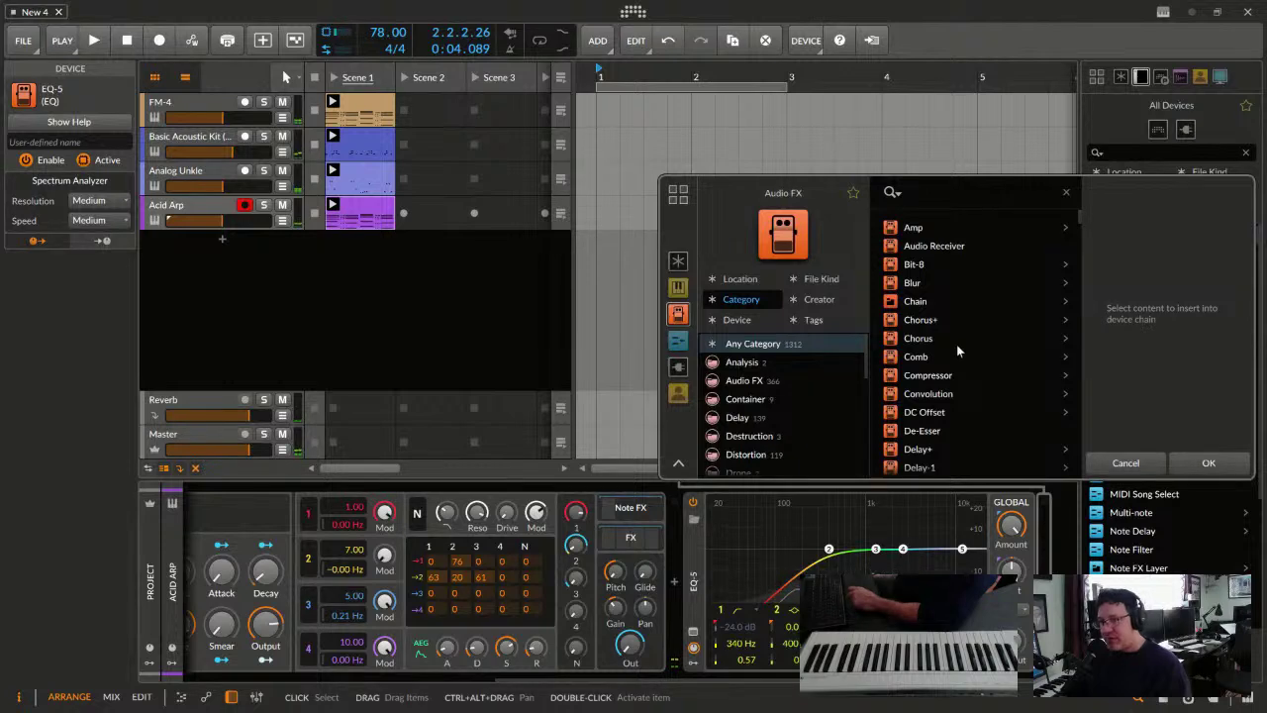
{"action": "left_click", "coordinate": [918, 322]}
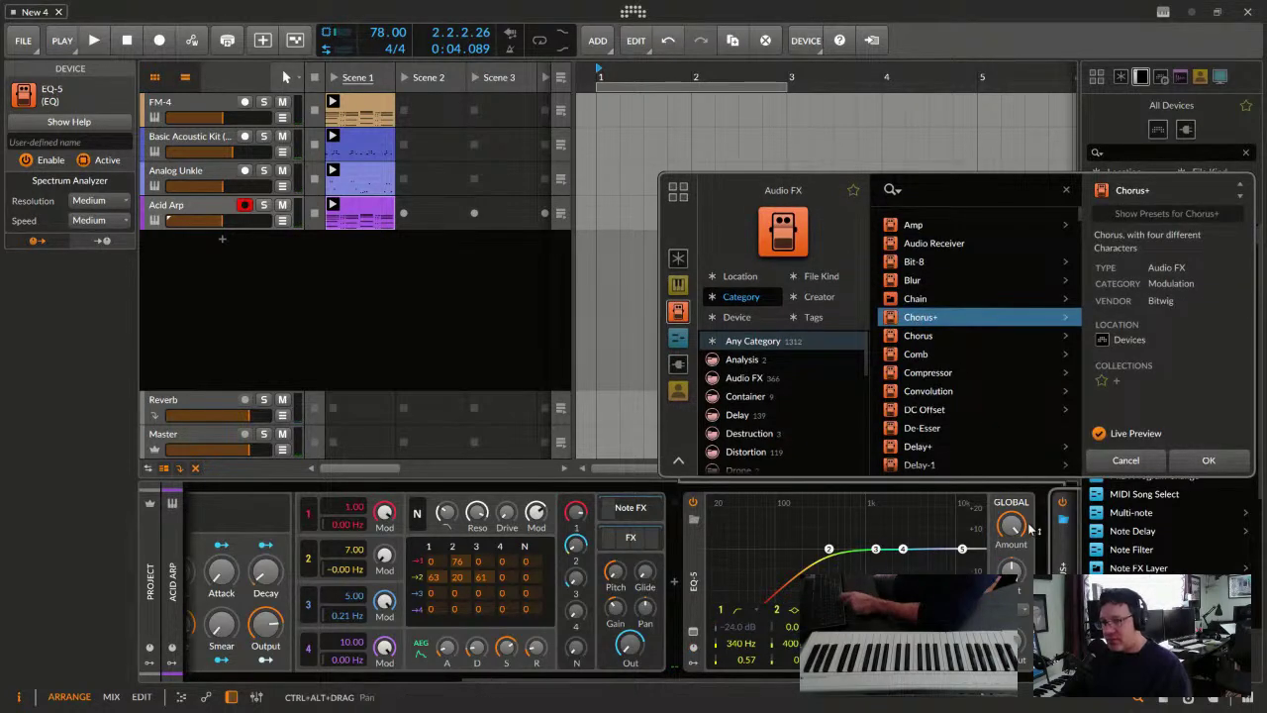
{"action": "left_click", "coordinate": [1228, 462]}
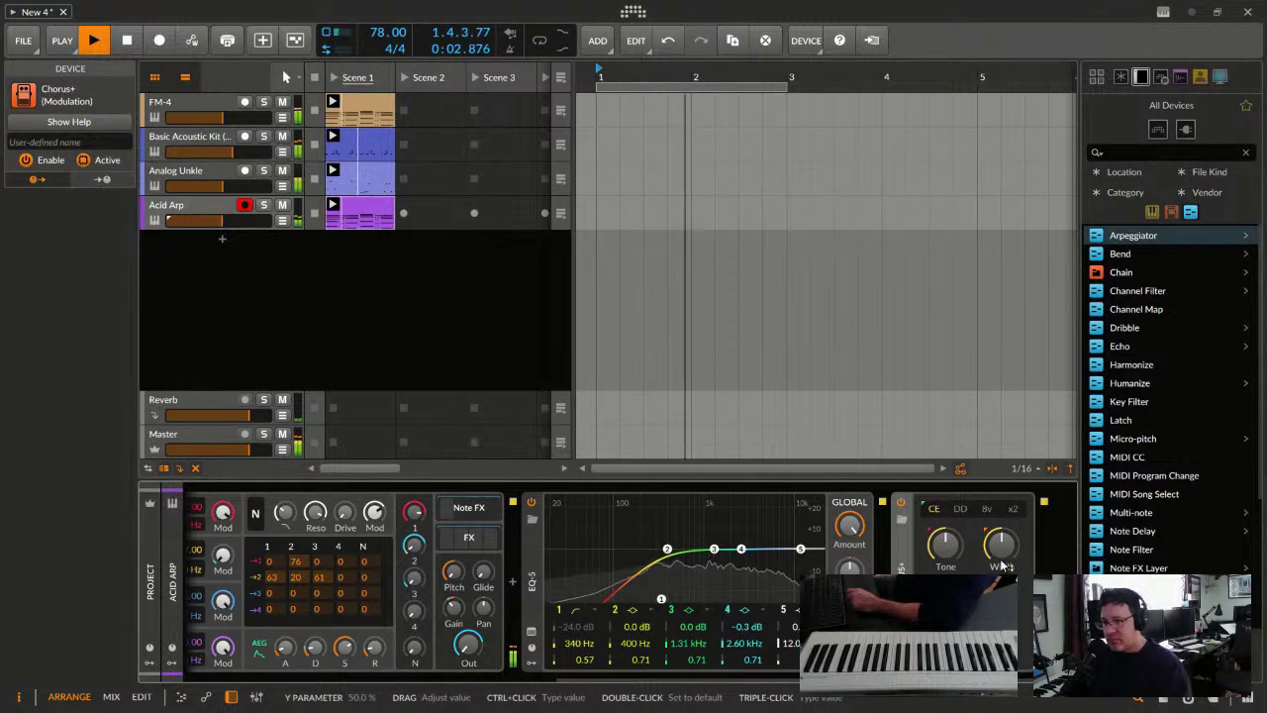
Raise the Chorus+ Tone, reduce its Width, and compare the sound with the device disabled and enabled
{"action": "mouse_move", "coordinate": [1002, 548]}
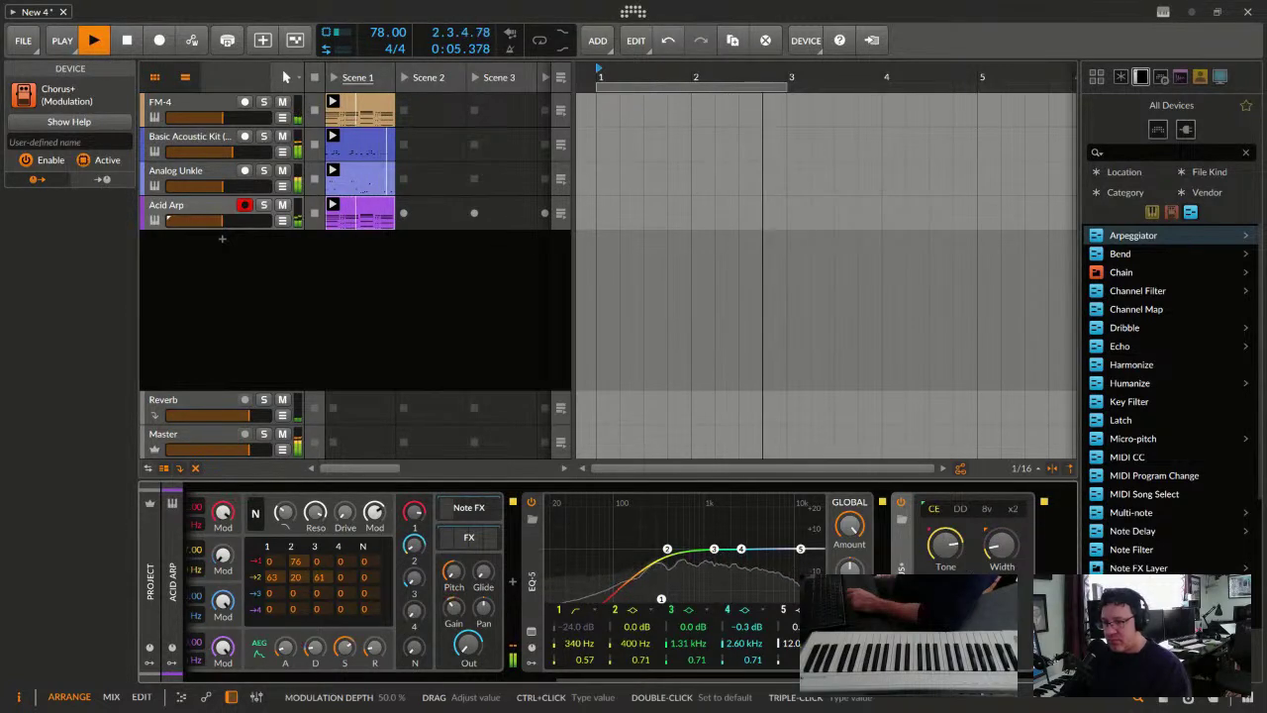
{"action": "left_click", "coordinate": [901, 505]}
{"action": "left_click", "coordinate": [901, 505]}
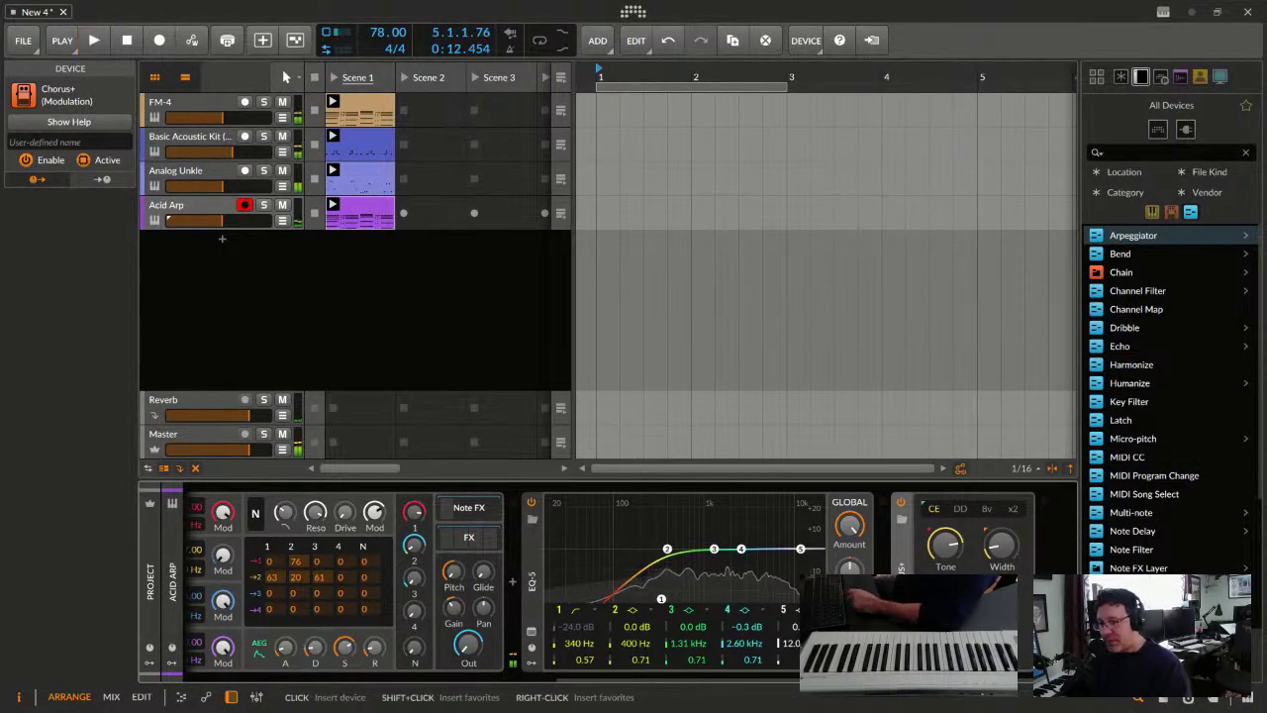
Insert a Delay+ after the Chorus+ on the Acid Arp track
{"action": "left_click", "coordinate": [512, 581]}
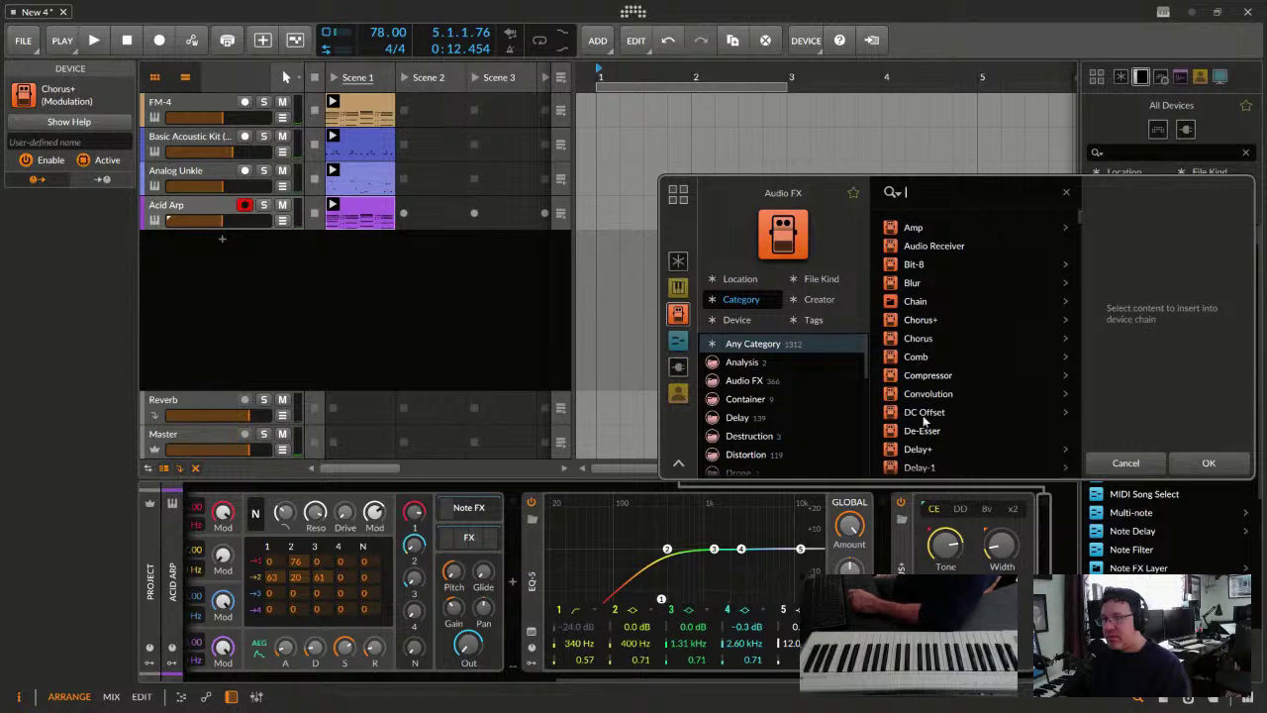
{"action": "left_click", "coordinate": [917, 450]}
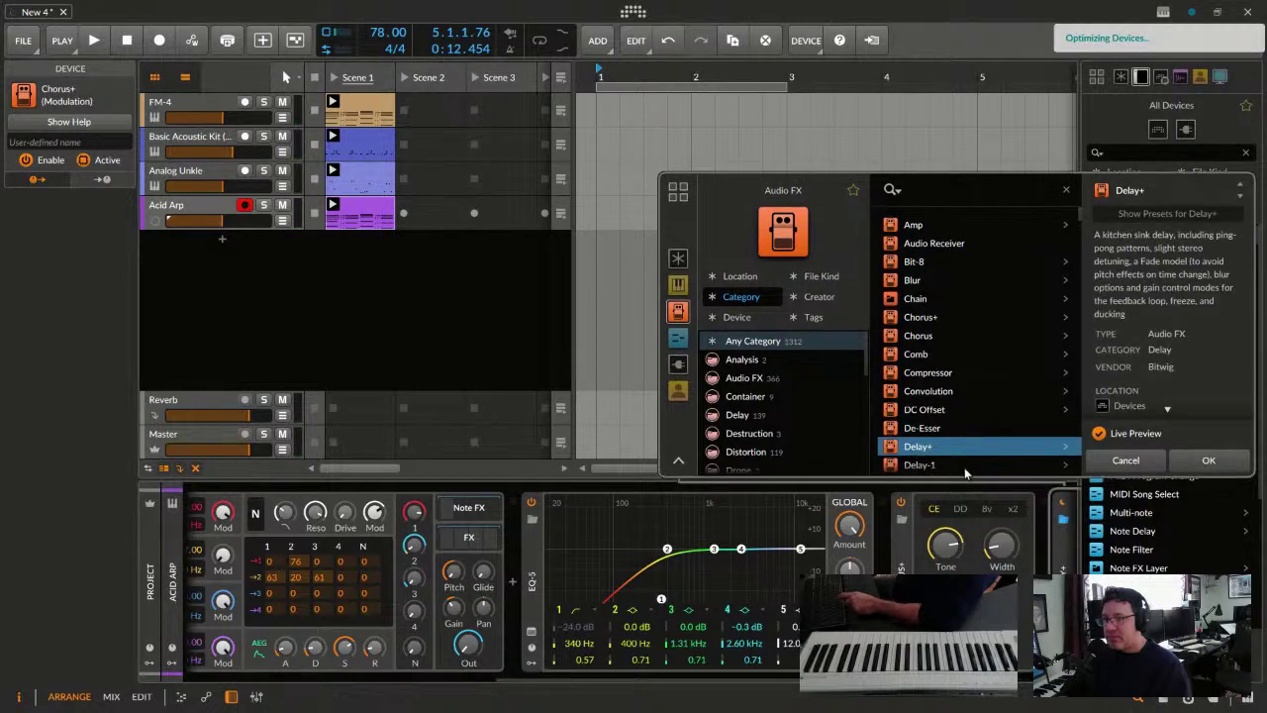
{"action": "left_click", "coordinate": [1189, 464]}
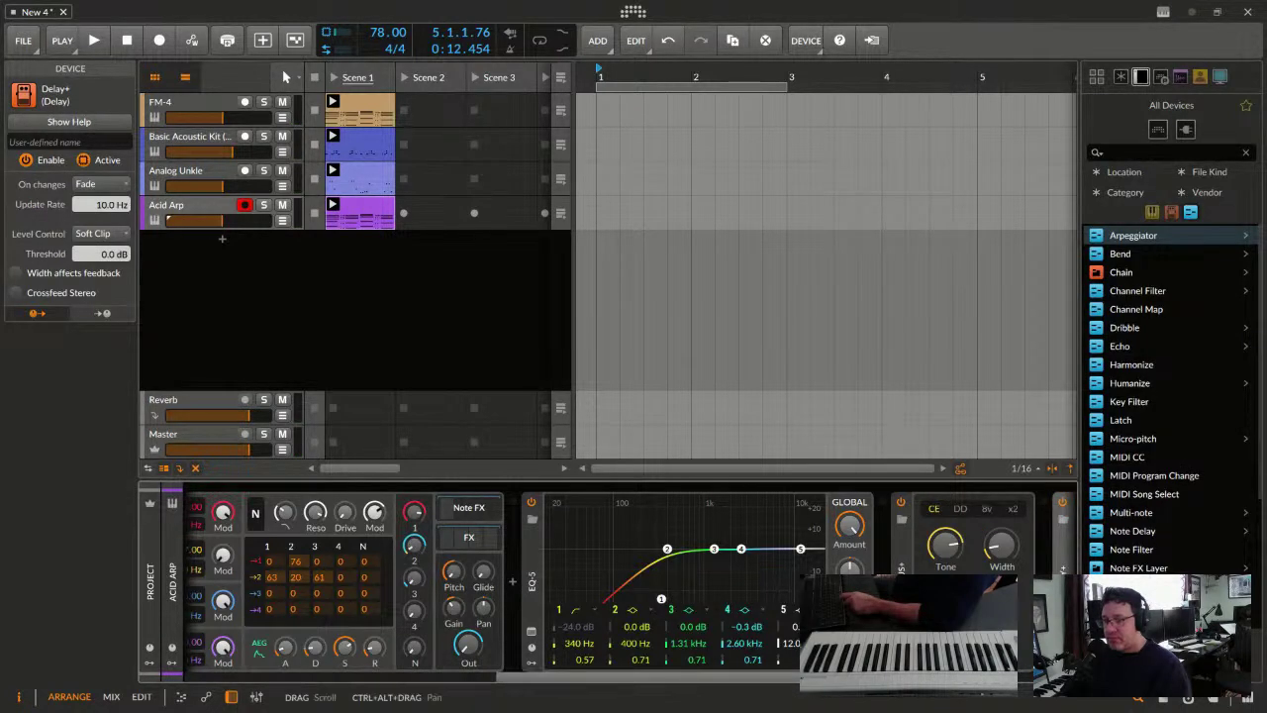
Set the Delay+ Mix to about 18% during playback and audition the Acid Arp track with solo on and off
{"action": "scroll", "coordinate": [680, 633], "scroll_direction": "right", "scroll_amount": 3}
{"action": "key", "text": "space"}
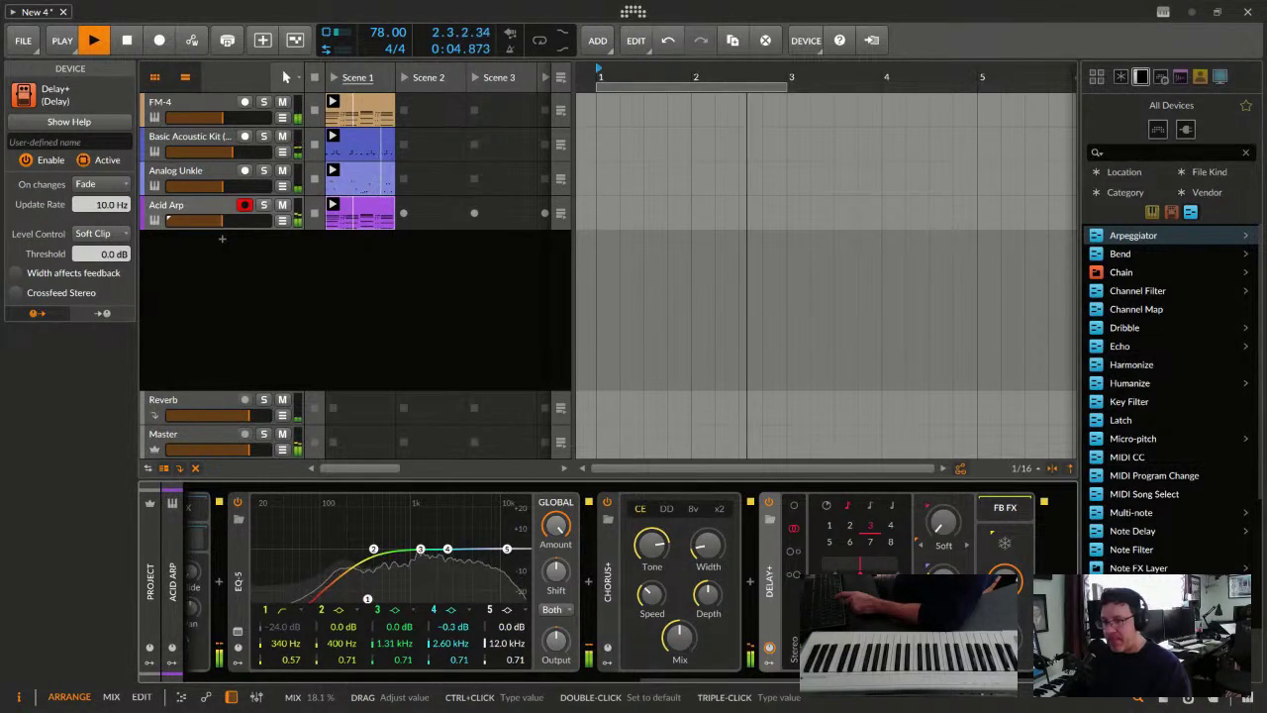
{"action": "key", "text": "space"}
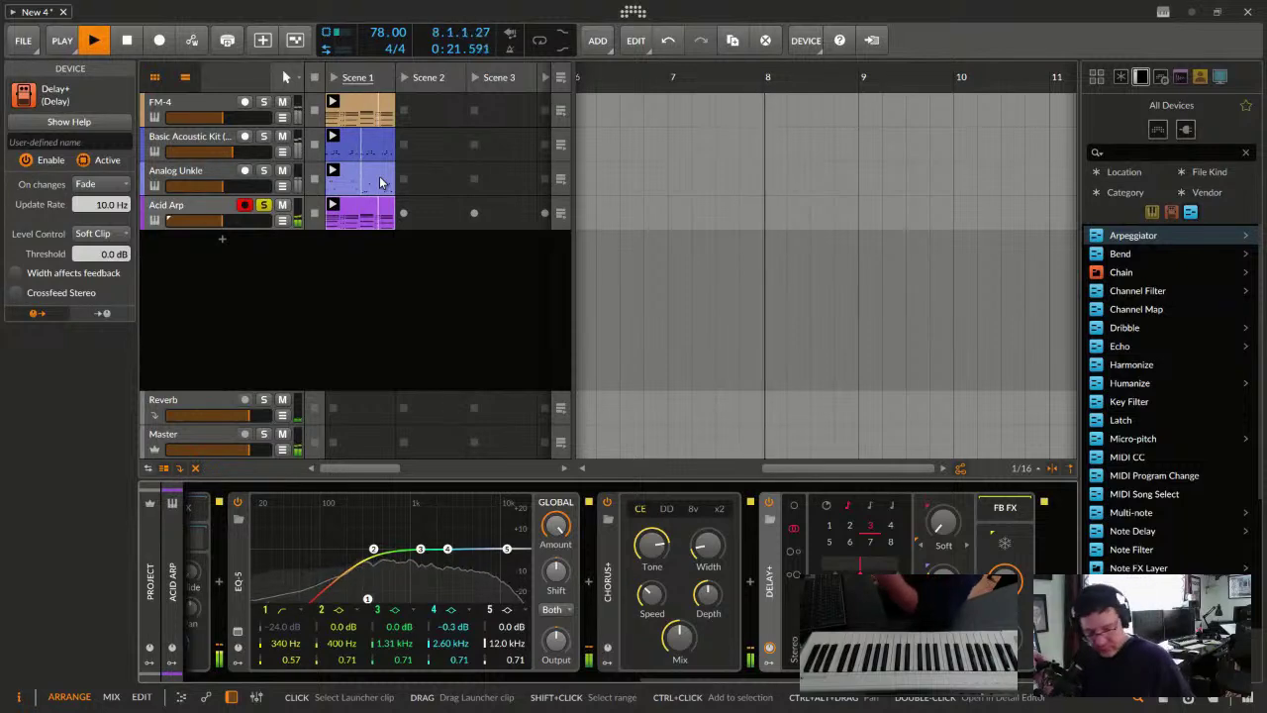
{"action": "left_click", "coordinate": [263, 205]}
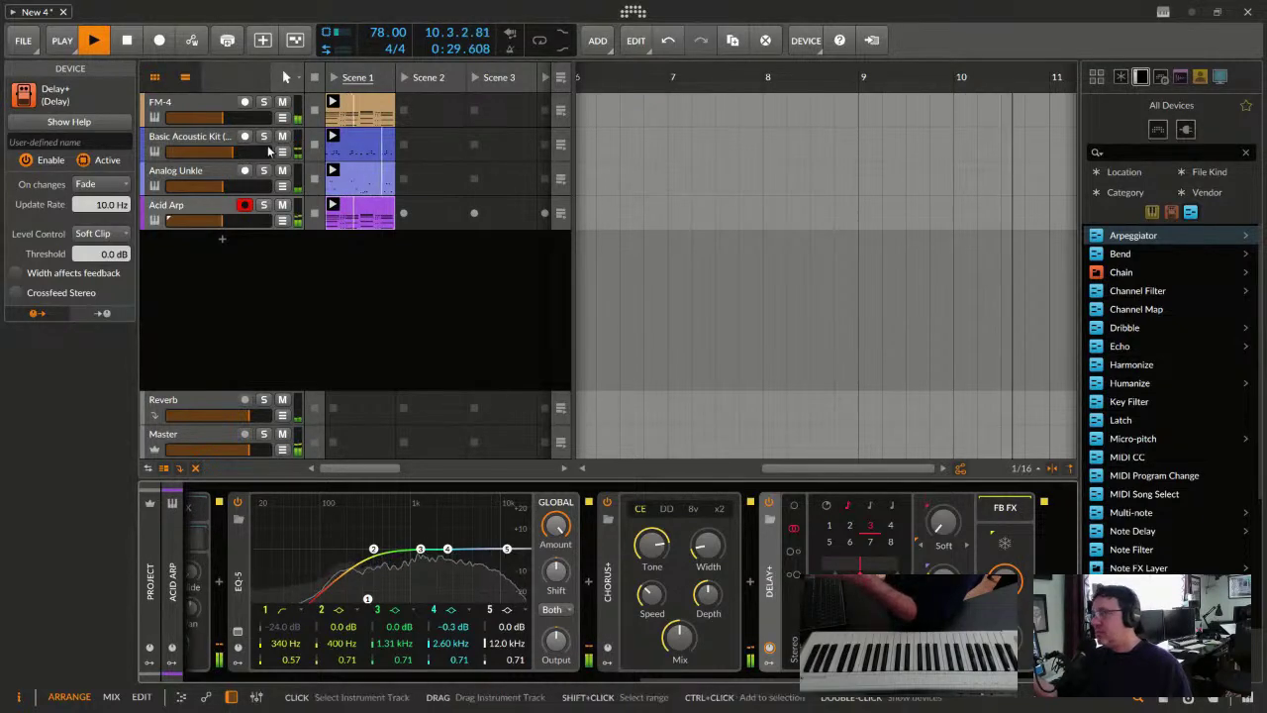
Examine the Basic Acoustic Kit's Kick chain, its output level and its Sampler while the clips play
{"action": "left_click", "coordinate": [359, 144]}
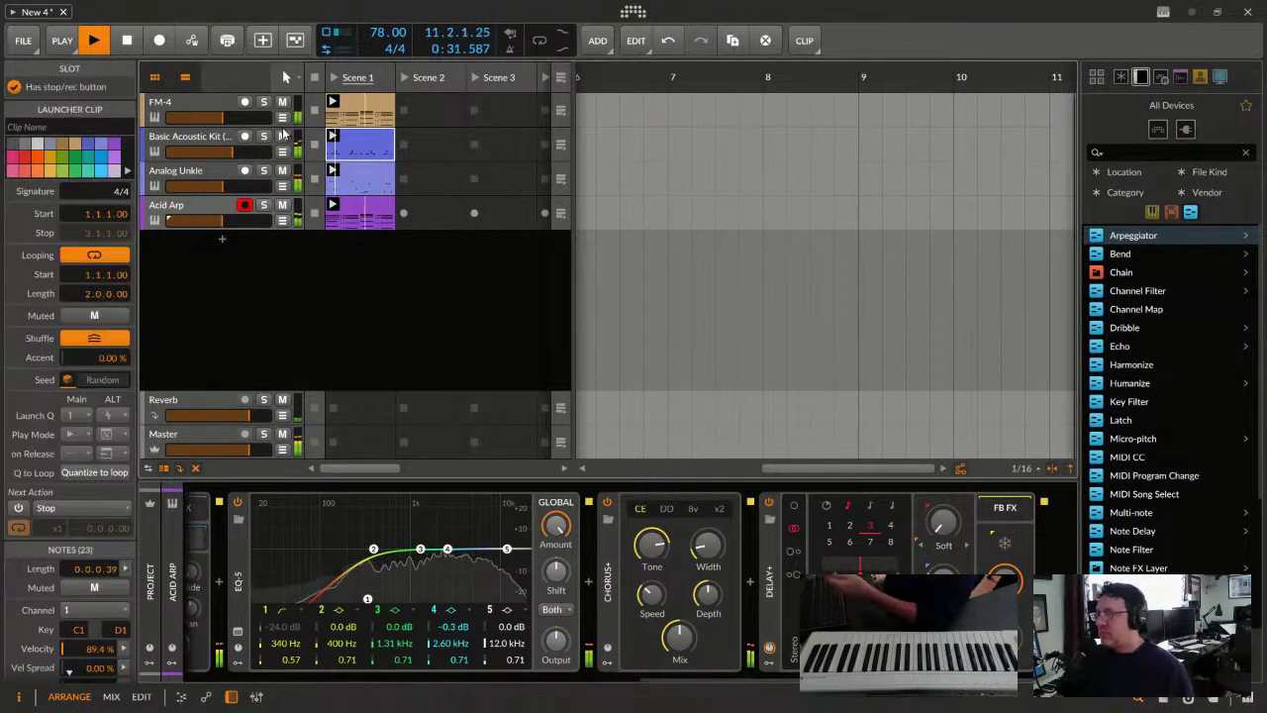
{"action": "left_click", "coordinate": [203, 143]}
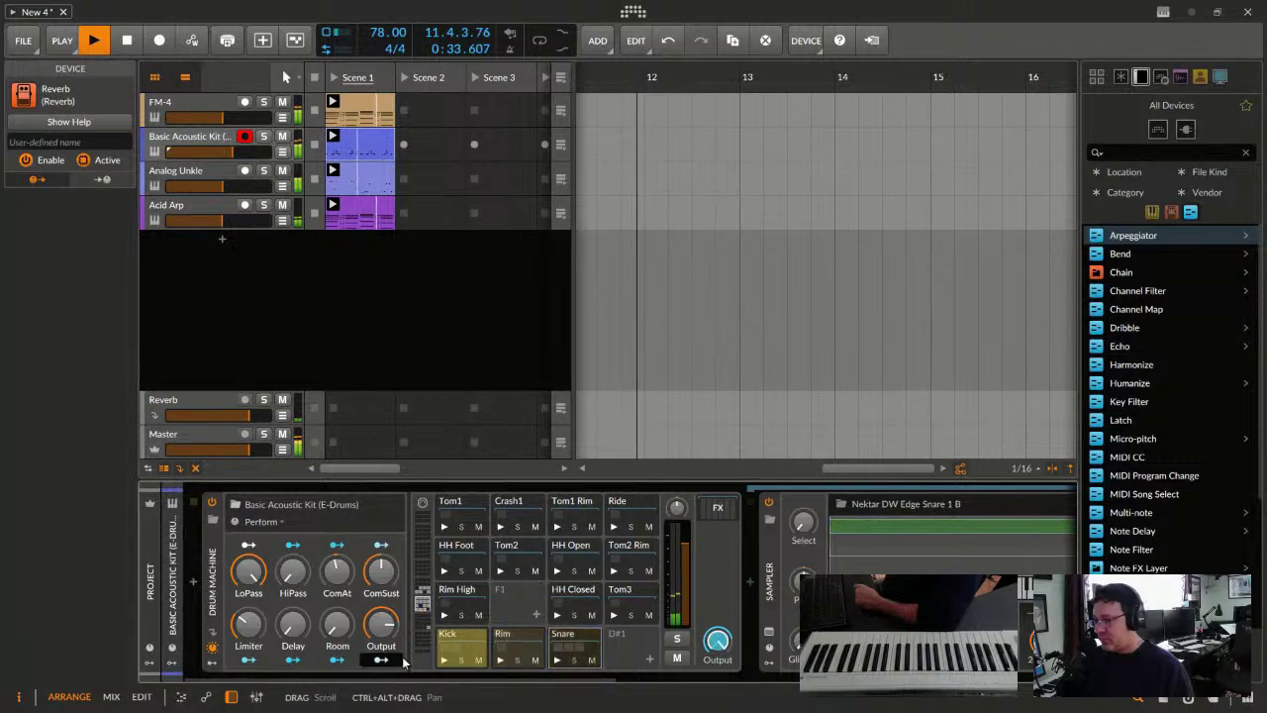
{"action": "left_click", "coordinate": [462, 659]}
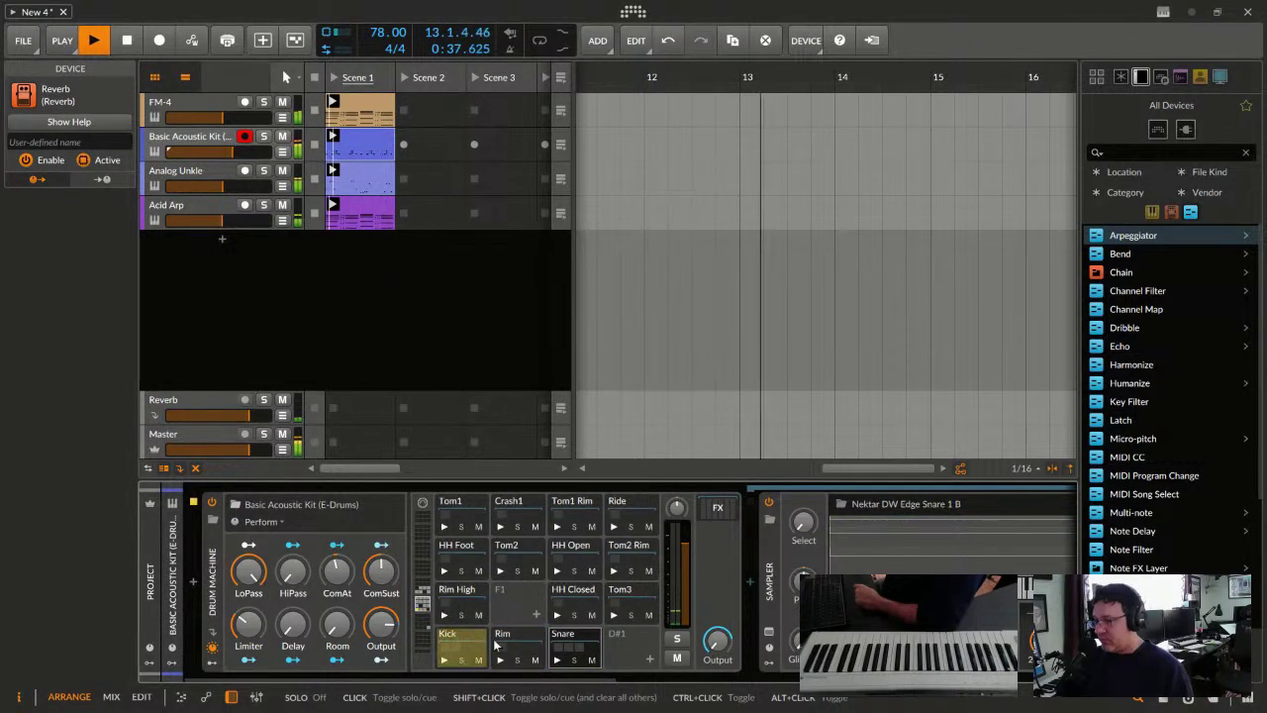
{"action": "left_click", "coordinate": [461, 642]}
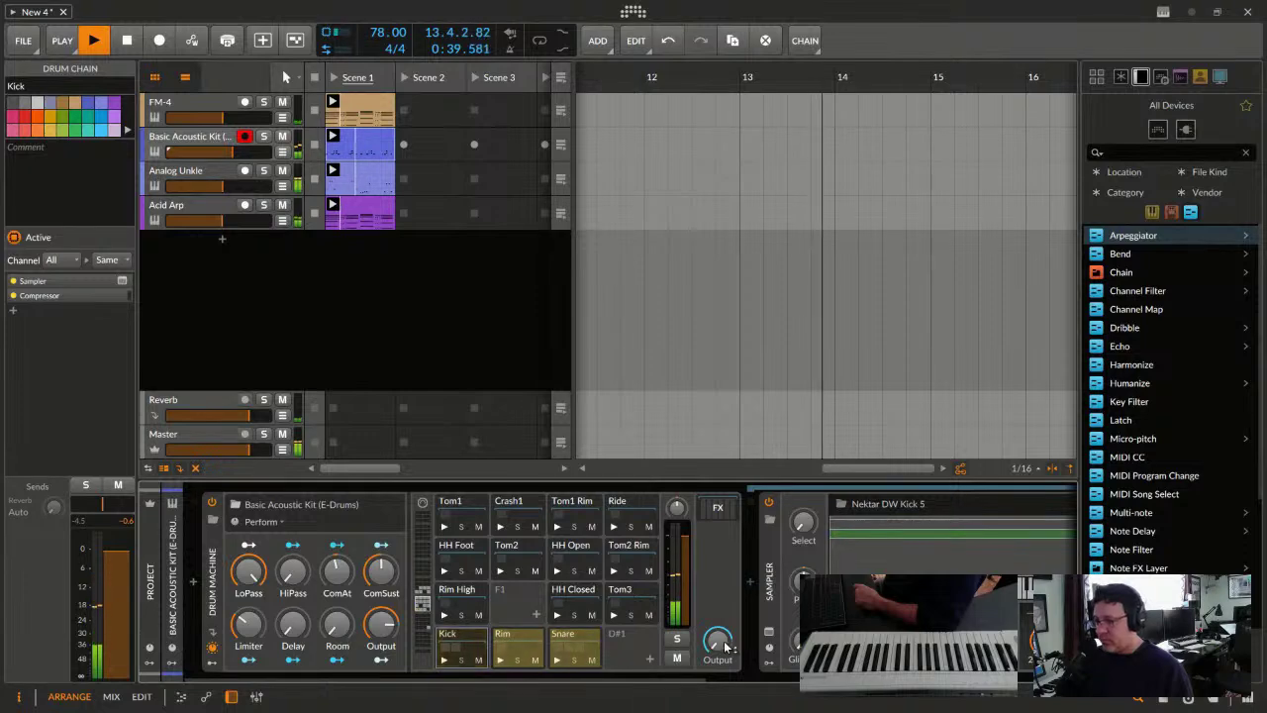
{"action": "mouse_move", "coordinate": [726, 646]}
{"action": "scroll", "coordinate": [718, 641], "scroll_direction": "down", "scroll_amount": 2}
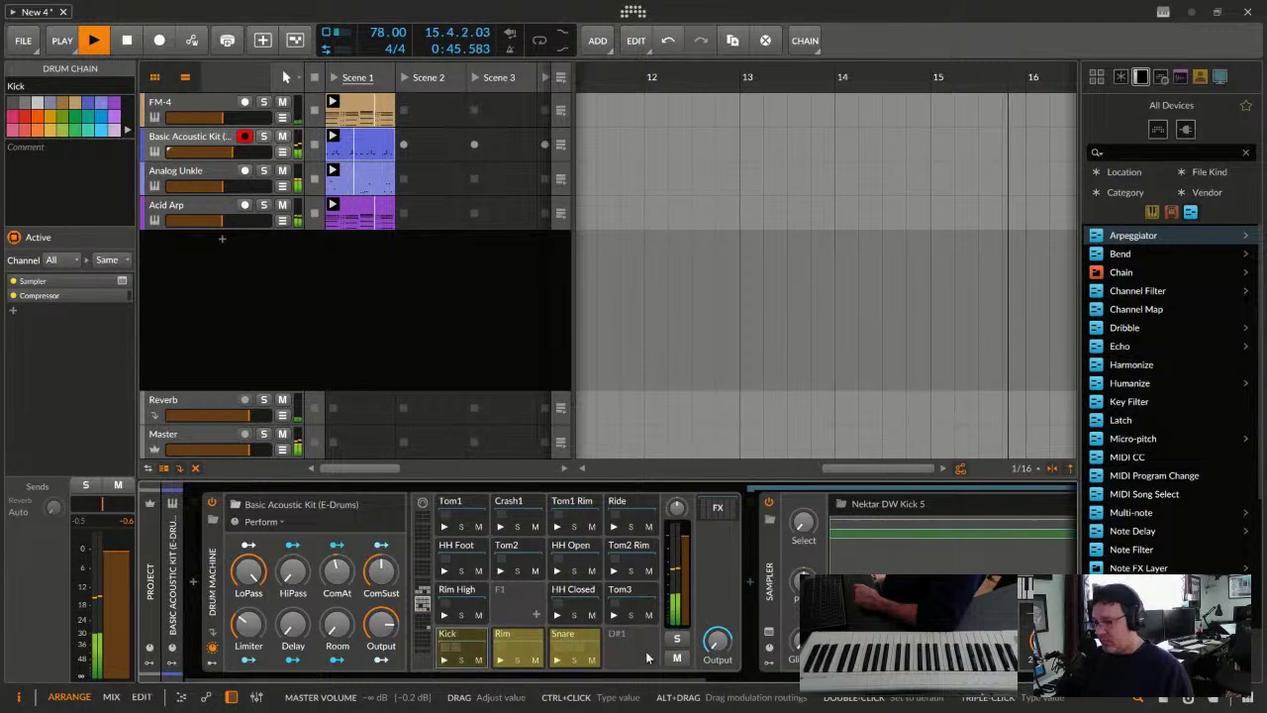
{"action": "left_click", "coordinate": [470, 635]}
{"action": "left_click", "coordinate": [470, 634]}
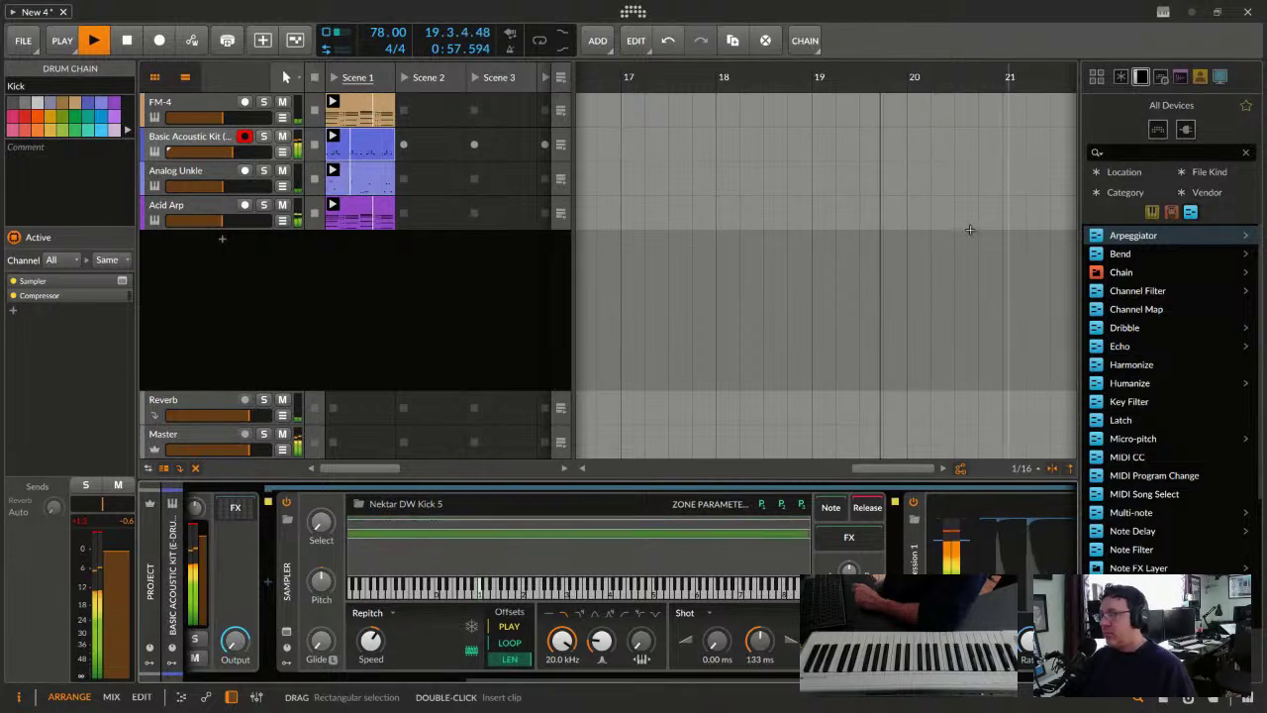
{"action": "key", "text": "space"}
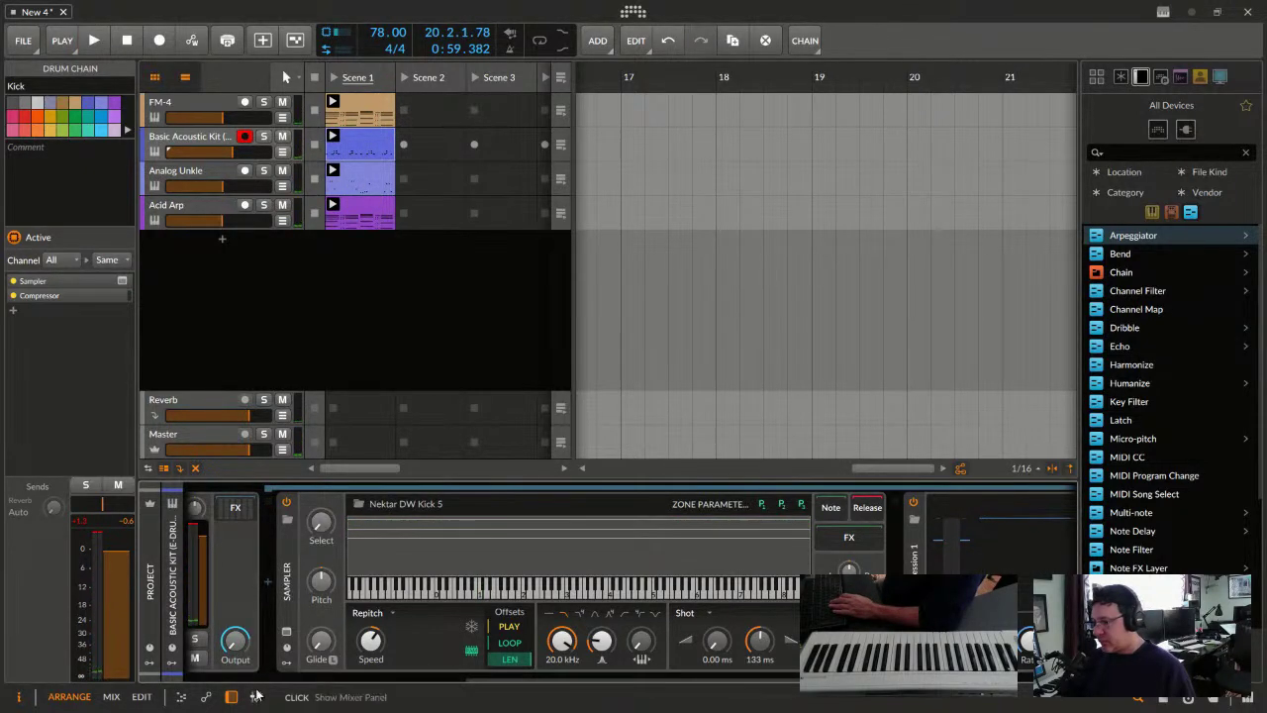
Search for a limiter and insert a Peak Limiter on the Master track
{"action": "key", "text": "m"}
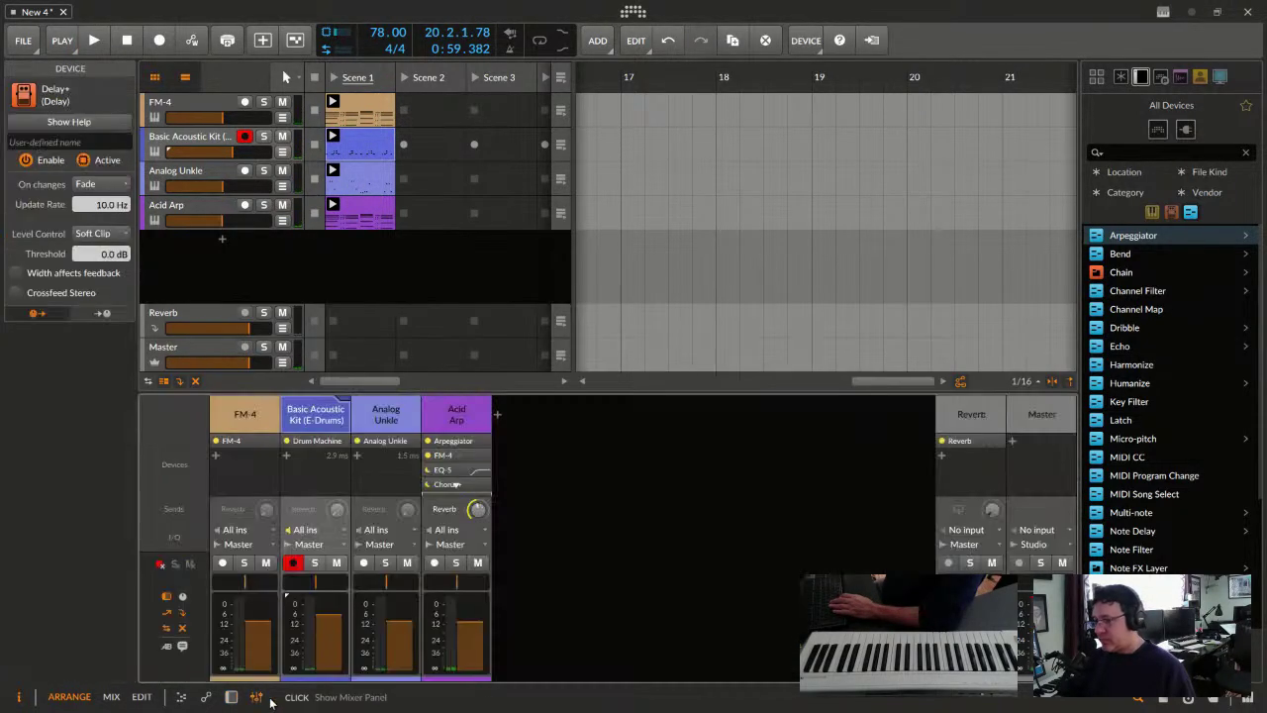
{"action": "left_click", "coordinate": [1012, 443]}
{"action": "type", "text": "limi"}
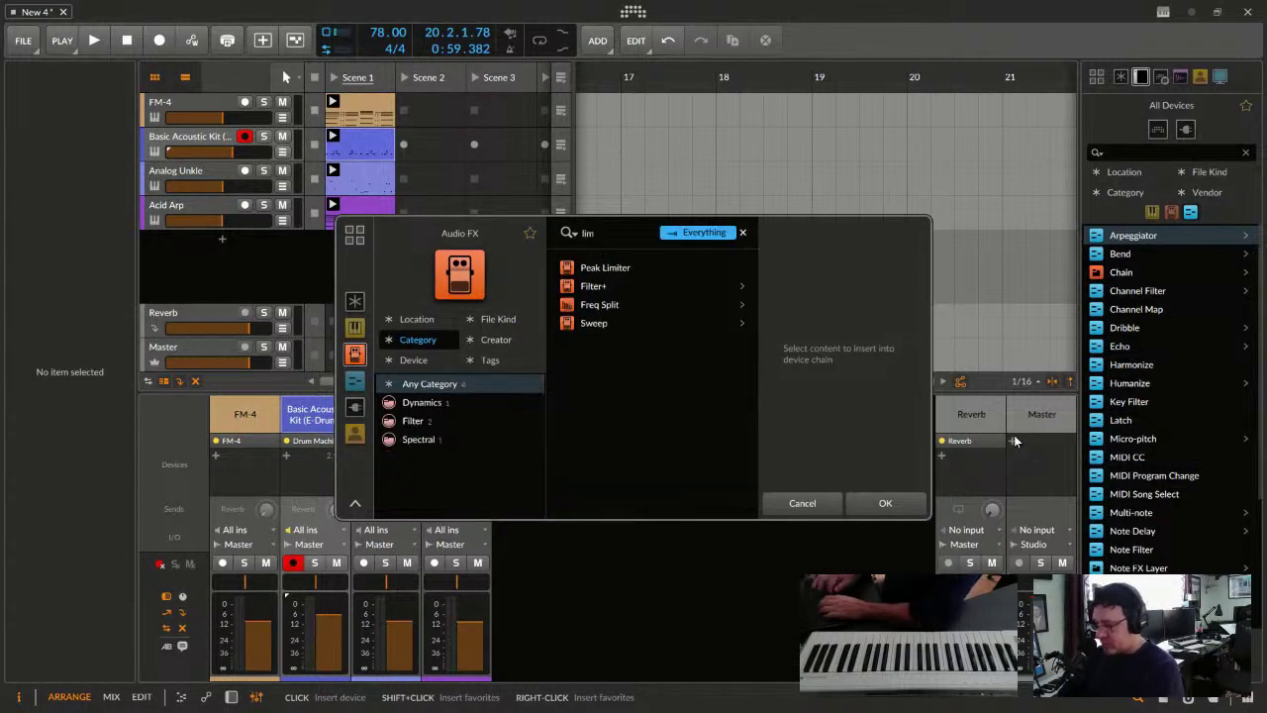
{"action": "left_click", "coordinate": [605, 267]}
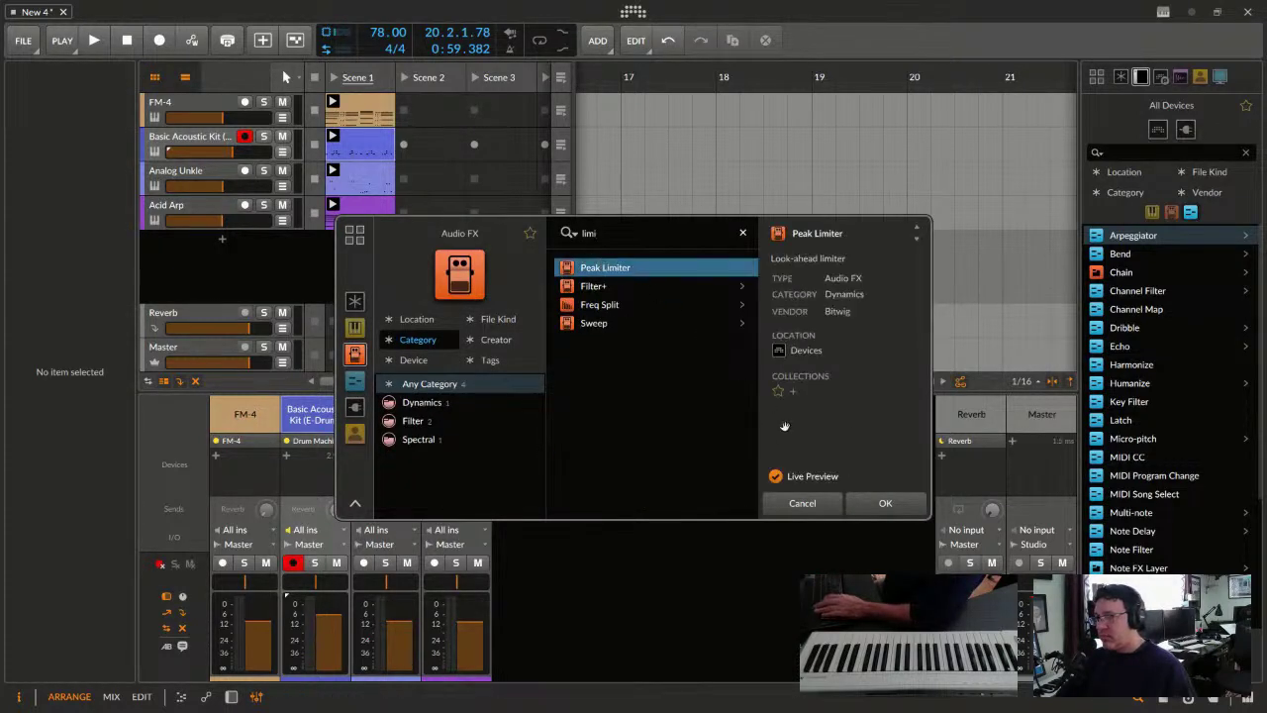
{"action": "left_click", "coordinate": [879, 503]}
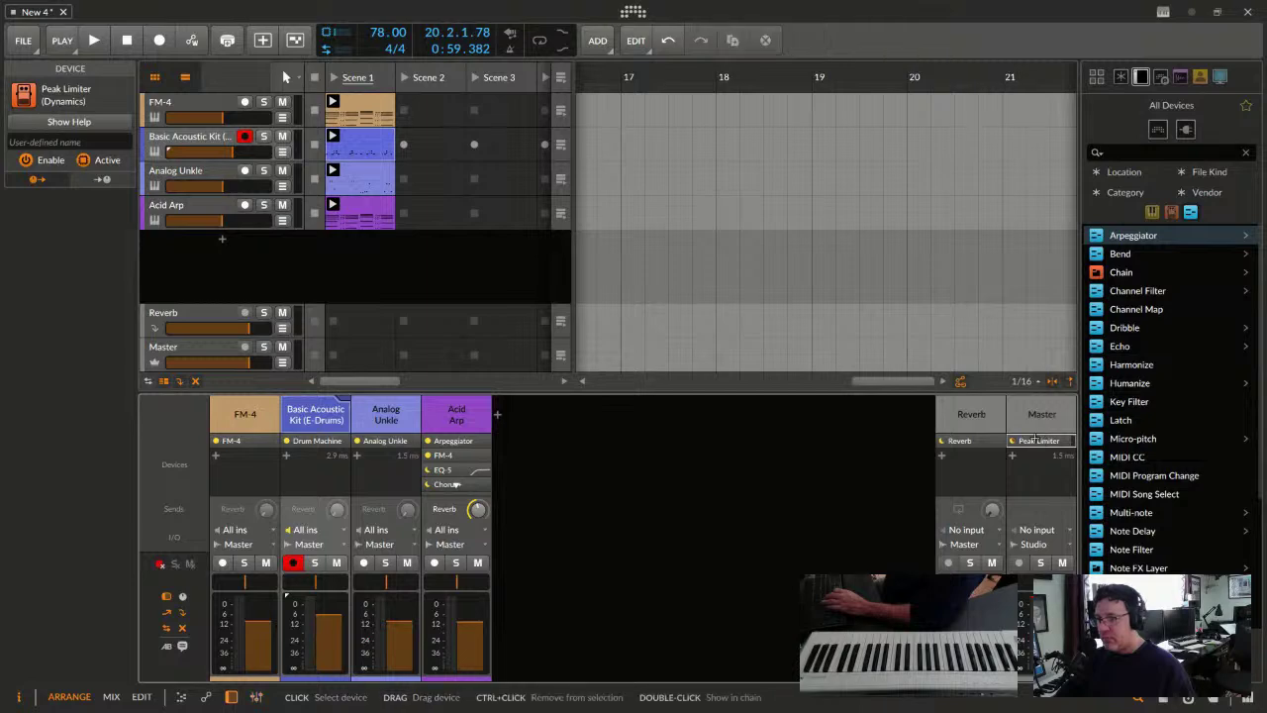
Raise the Master Peak Limiter's Input slightly during playback and launch Scene 1 to hear the limited mix
{"action": "key", "text": "d"}
{"action": "key", "text": "space"}
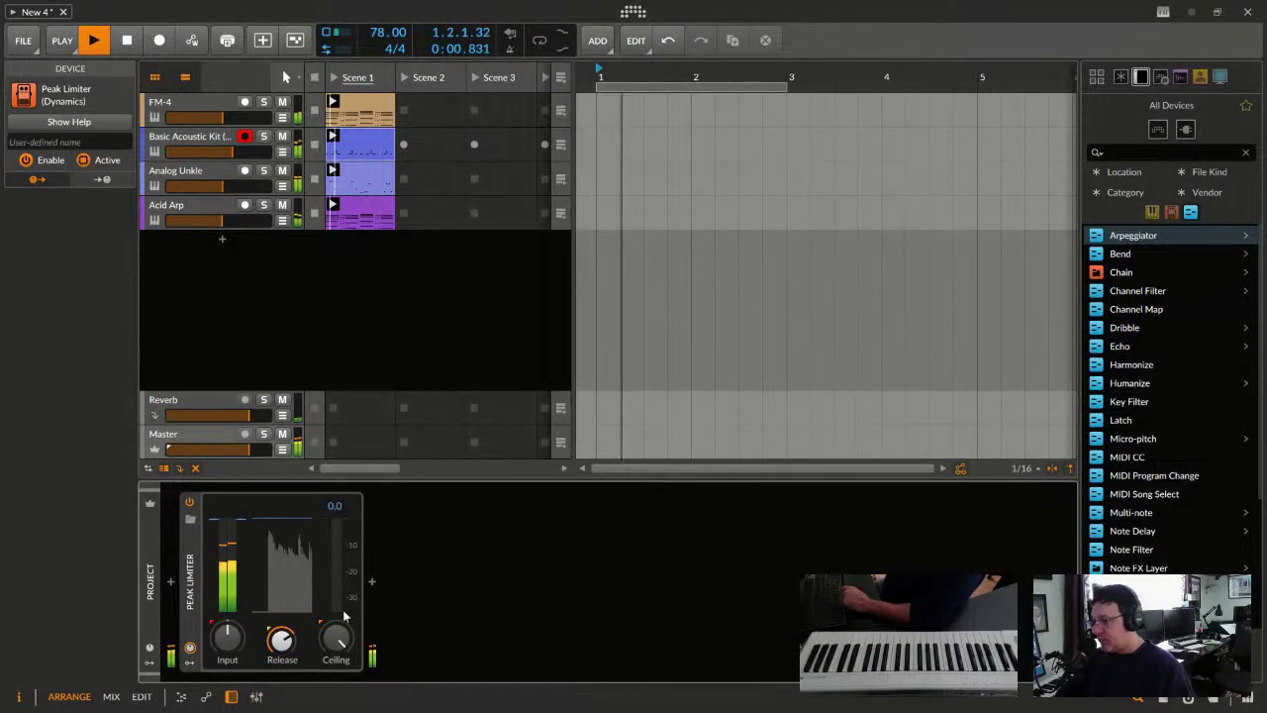
{"action": "left_click_drag", "start_coordinate": [229, 643], "coordinate": [232, 645]}
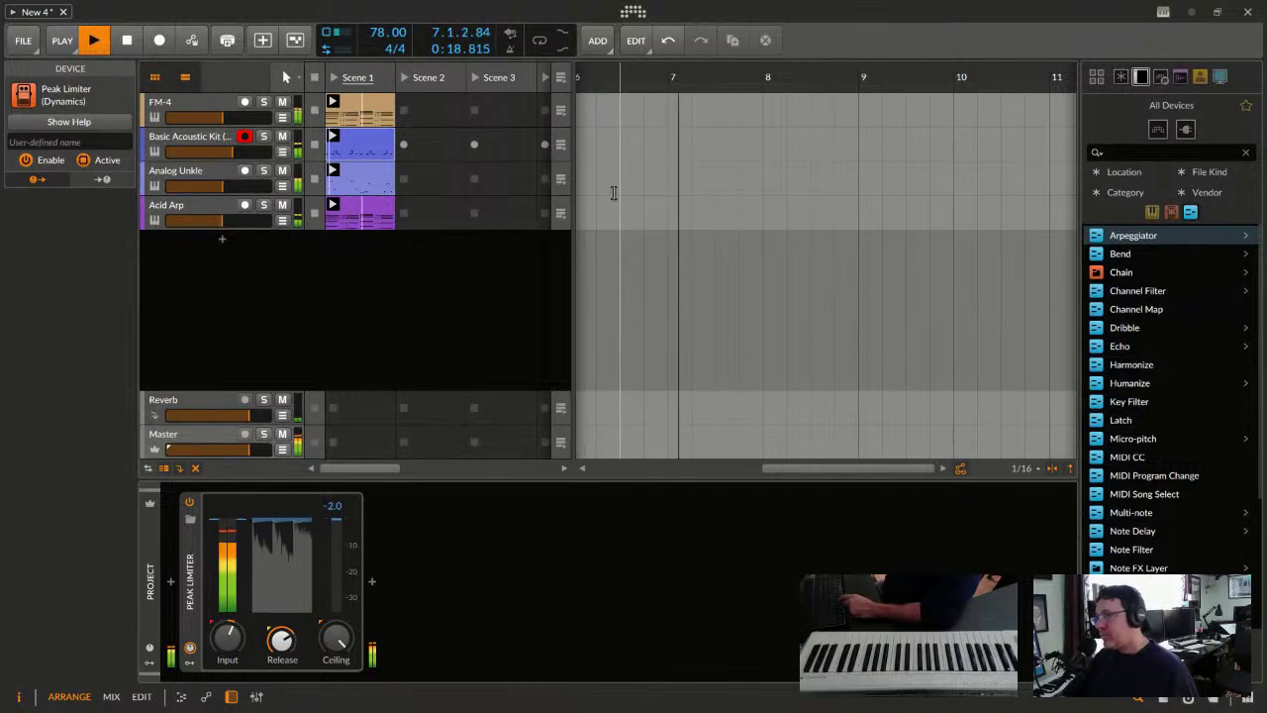
{"action": "key", "text": "space"}
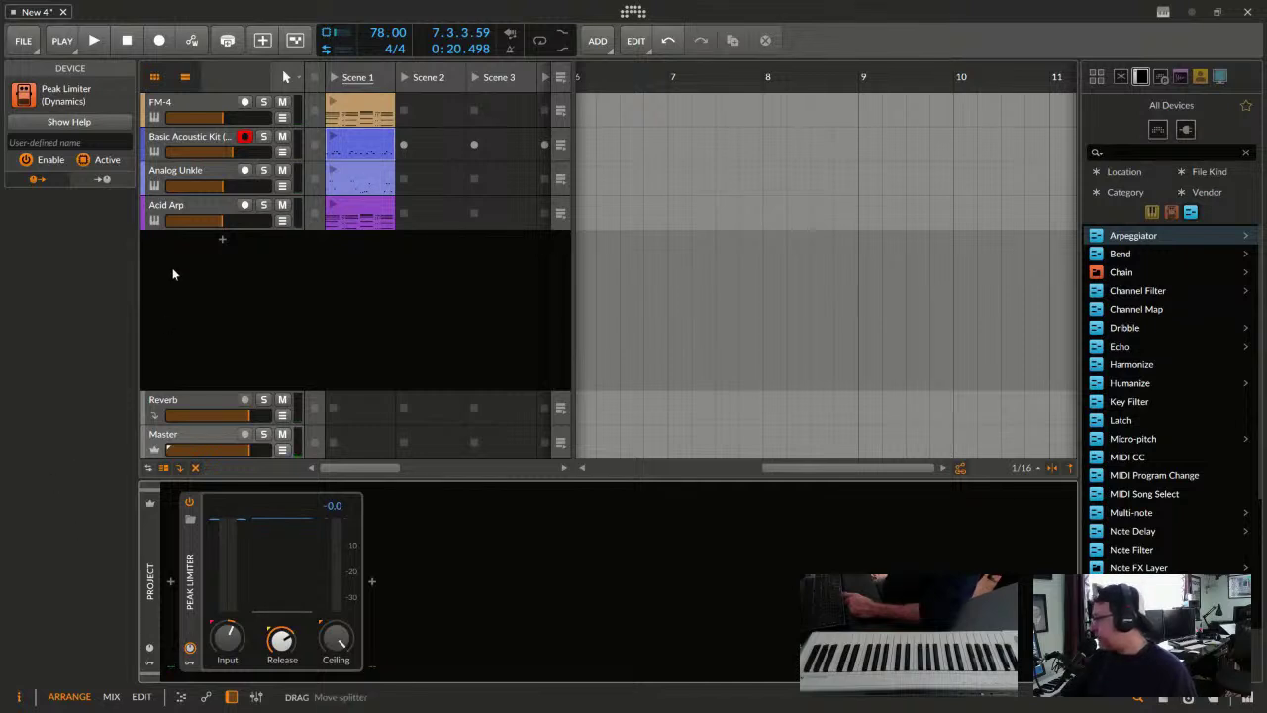
{"action": "key", "text": "space"}
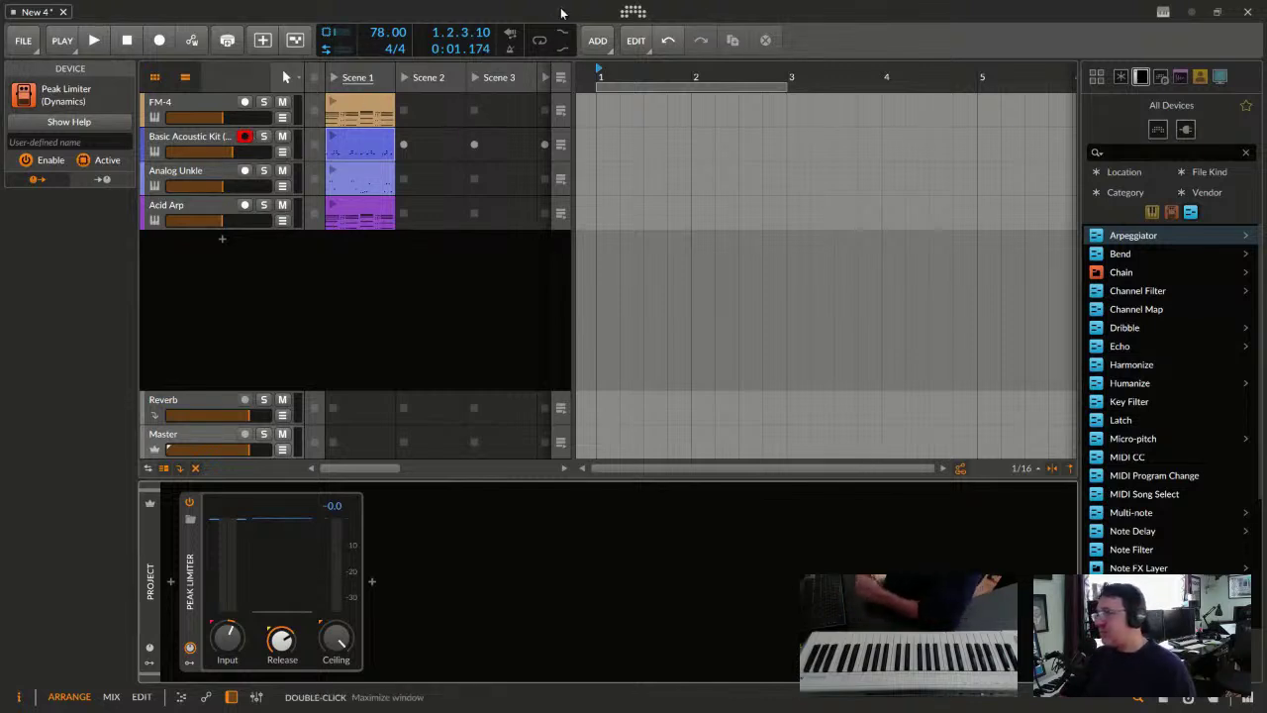
{"action": "left_click", "coordinate": [334, 77]}
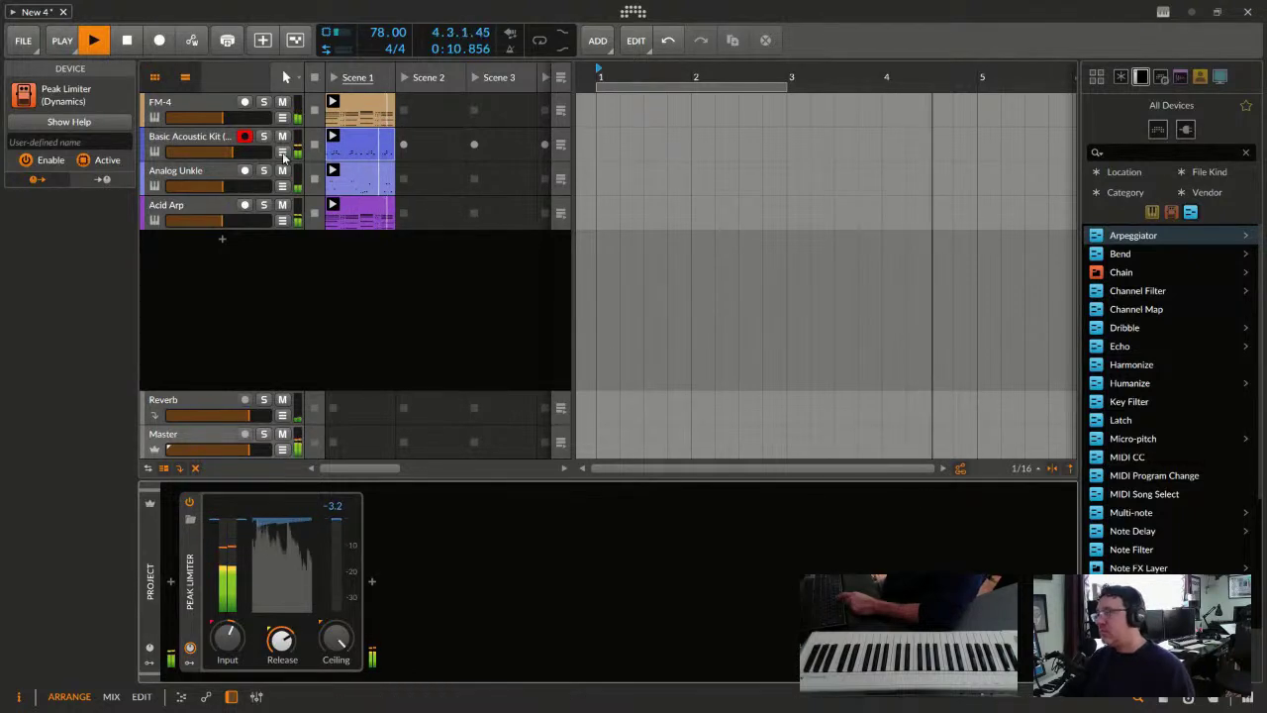
Save the New 4 project and create a new empty project
{"action": "left_click", "coordinate": [23, 39]}
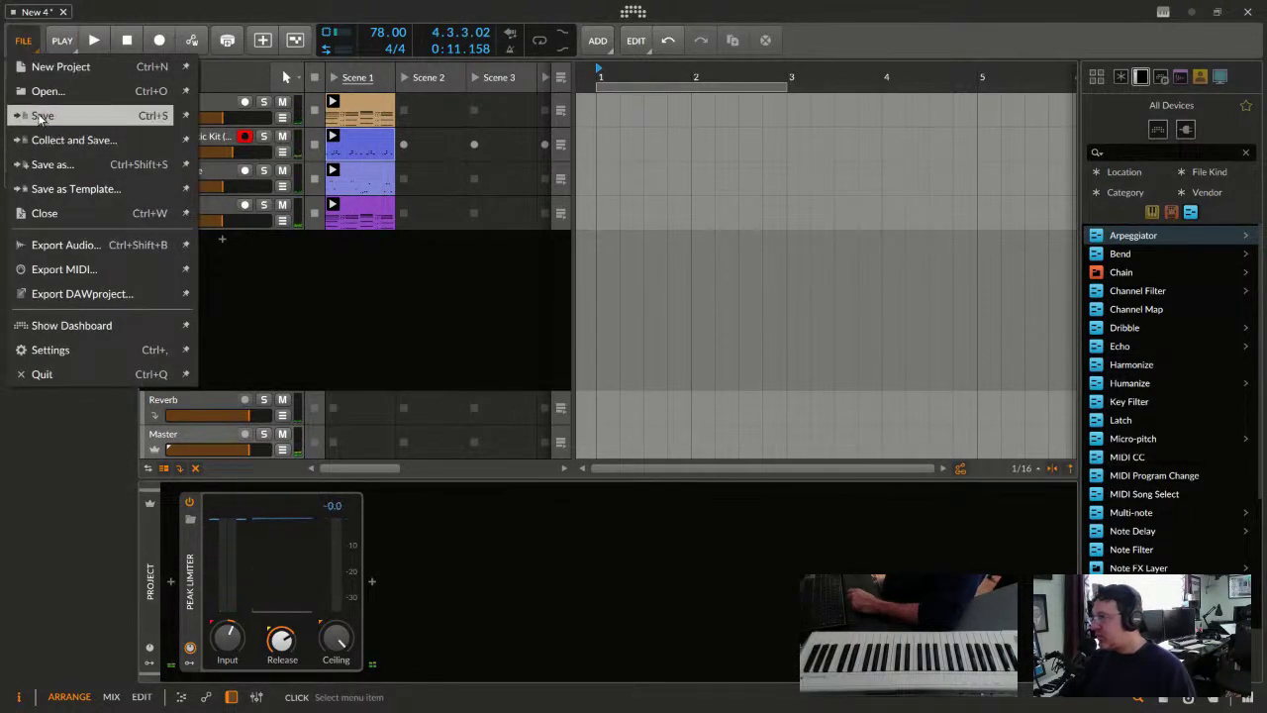
{"action": "left_click", "coordinate": [41, 116]}
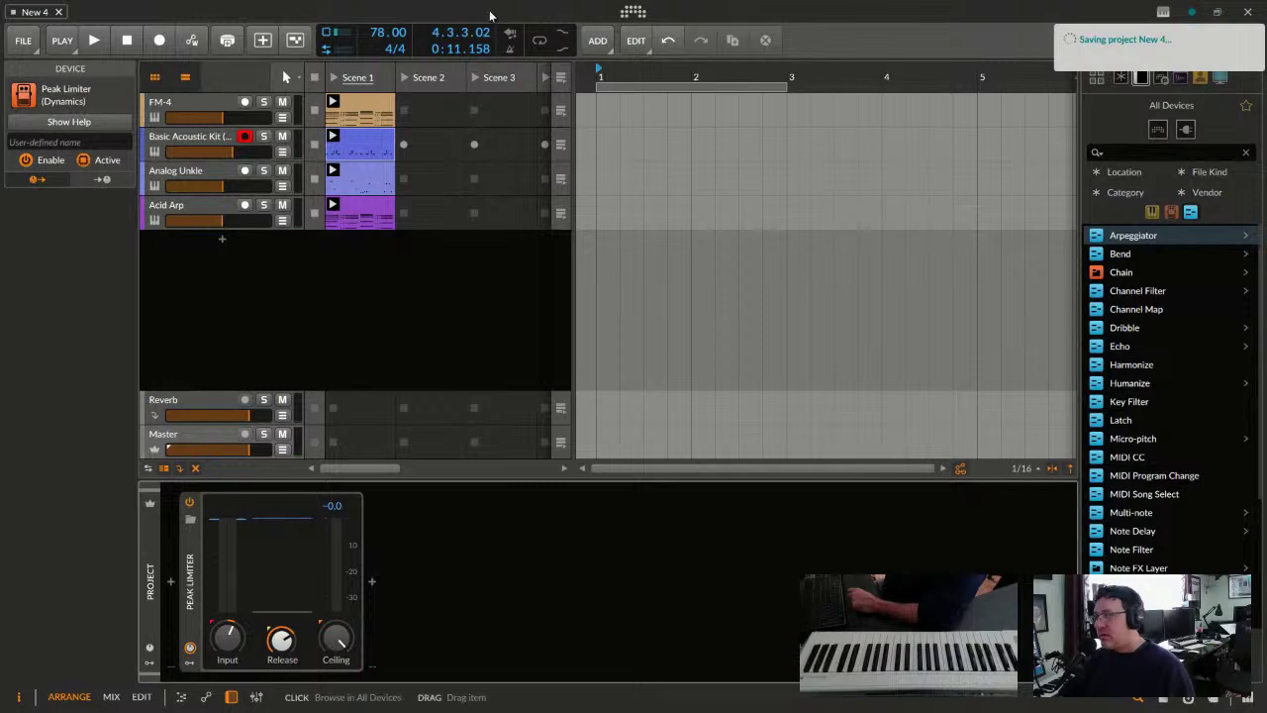
{"action": "left_click", "coordinate": [22, 38]}
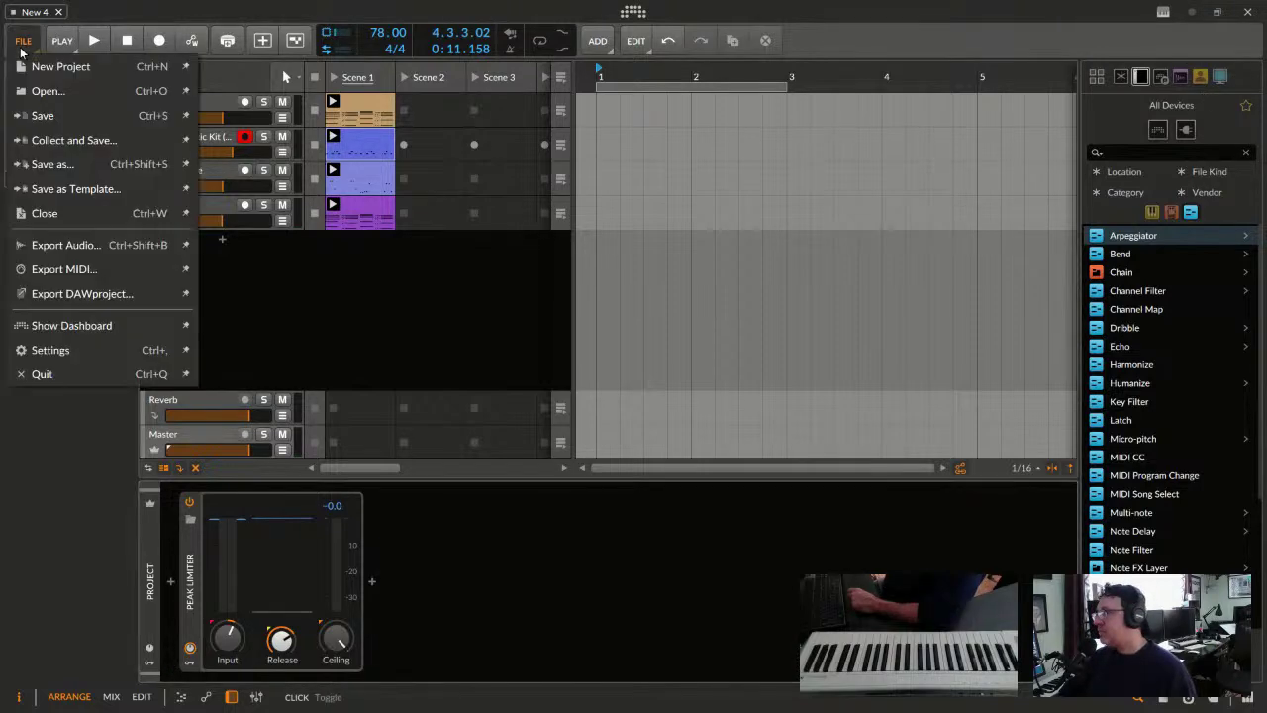
{"action": "left_click", "coordinate": [61, 75]}
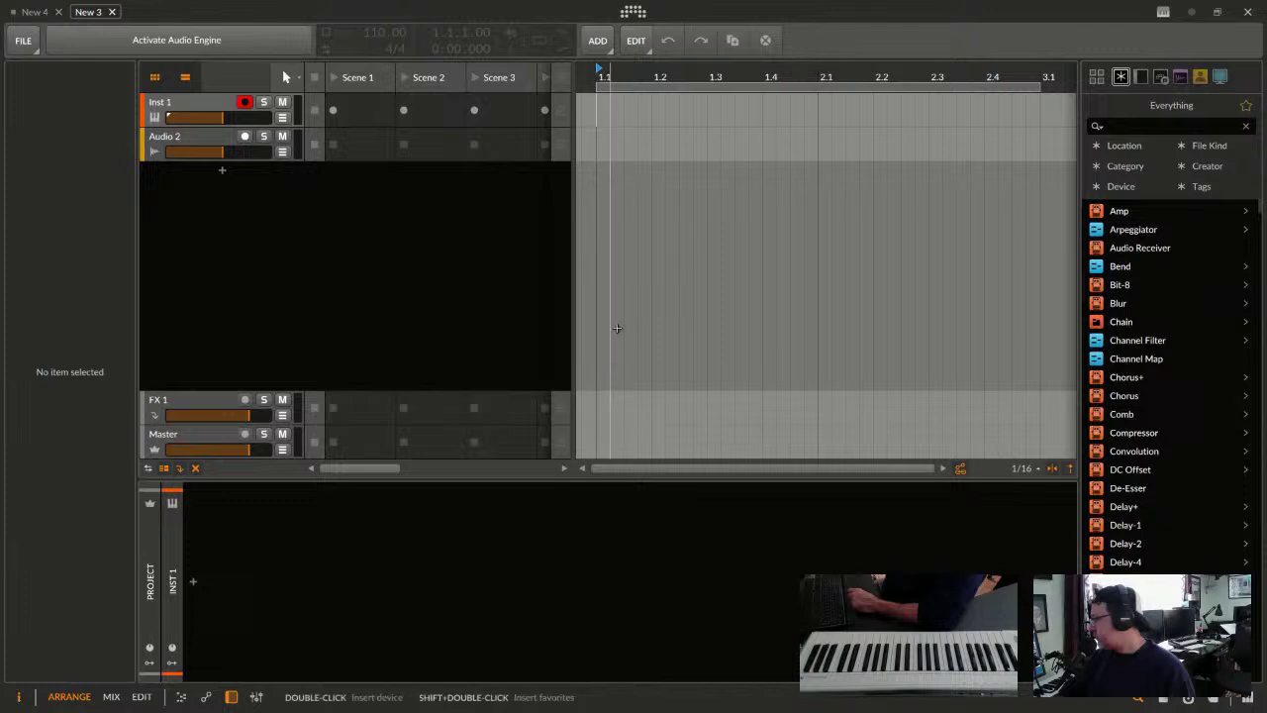
Add a Polymer instrument track below Audio 2 and activate the audio engine for the new project
{"action": "left_click", "coordinate": [1141, 78]}
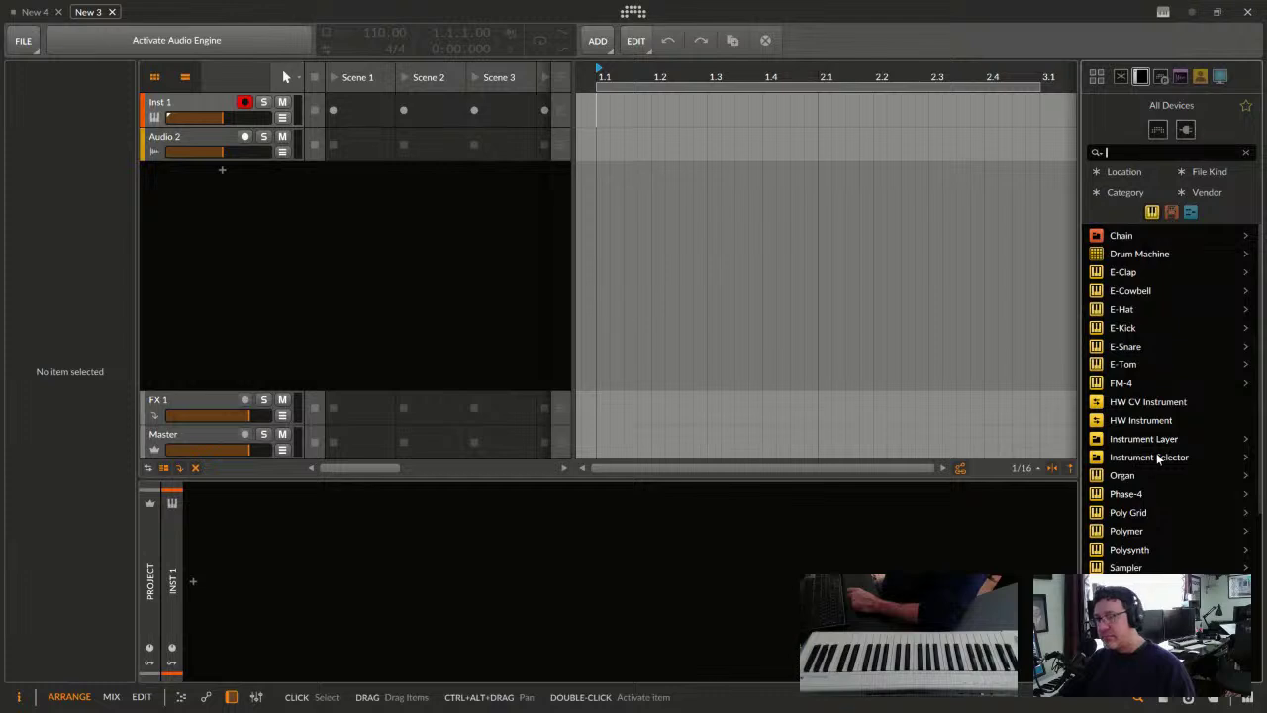
{"action": "scroll", "coordinate": [1138, 445], "scroll_direction": "down", "scroll_amount": 3}
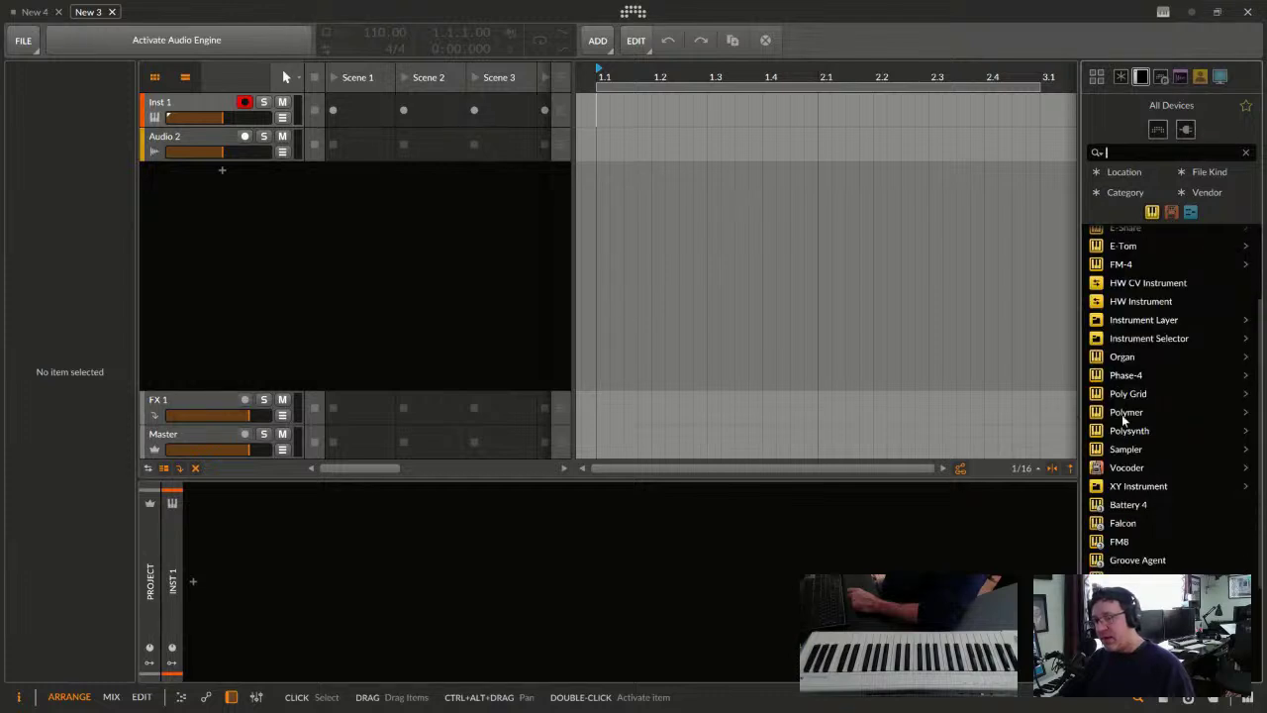
{"action": "left_click_drag", "start_coordinate": [1126, 414], "coordinate": [455, 206]}
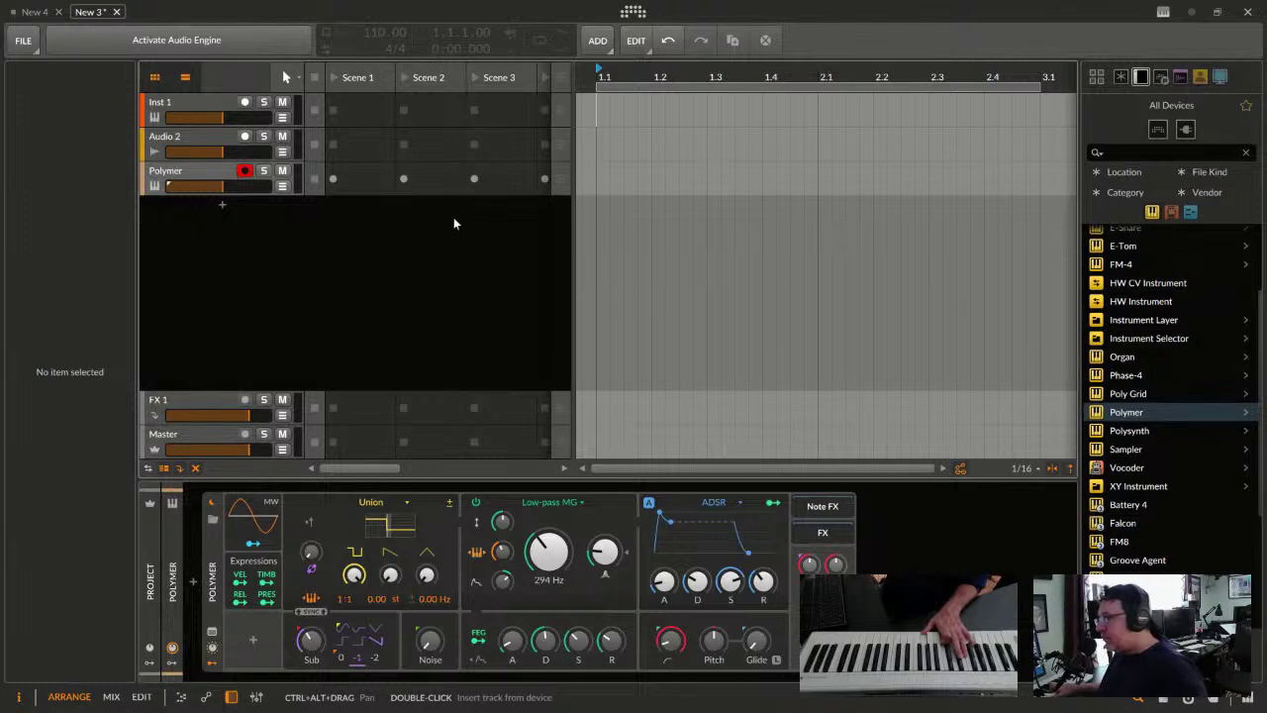
{"action": "left_click", "coordinate": [193, 176]}
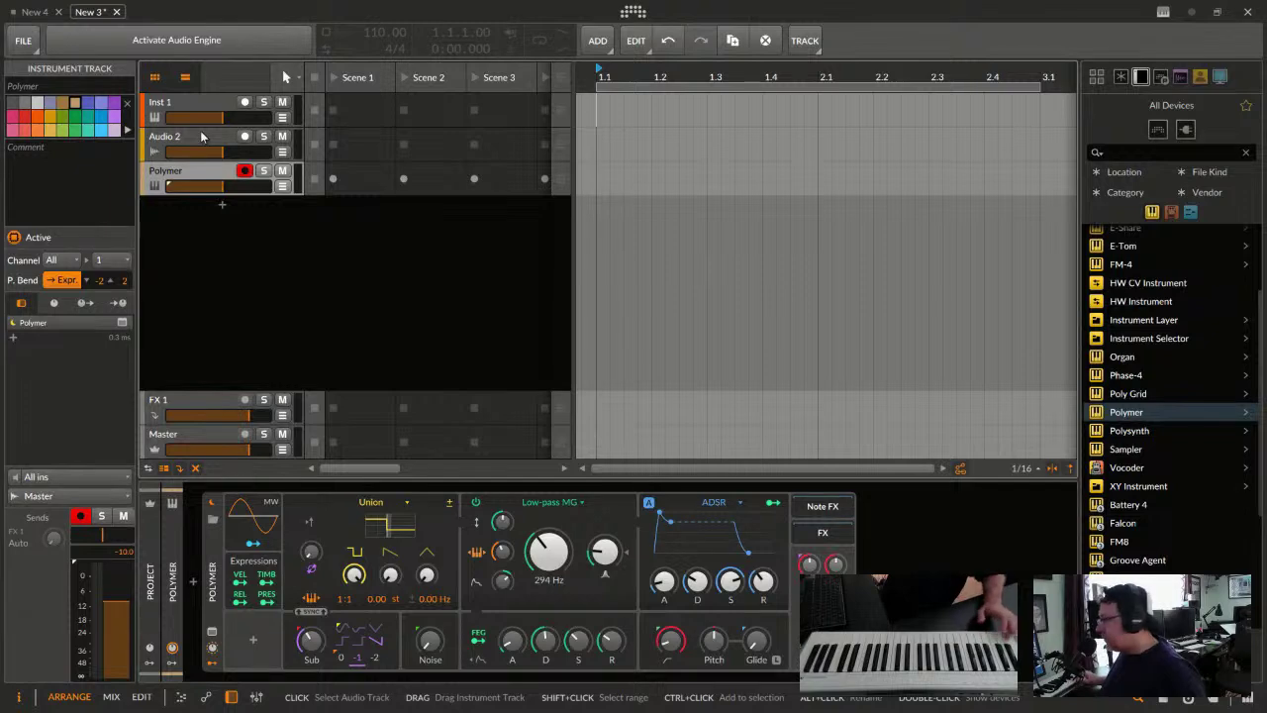
{"action": "left_click", "coordinate": [197, 42]}
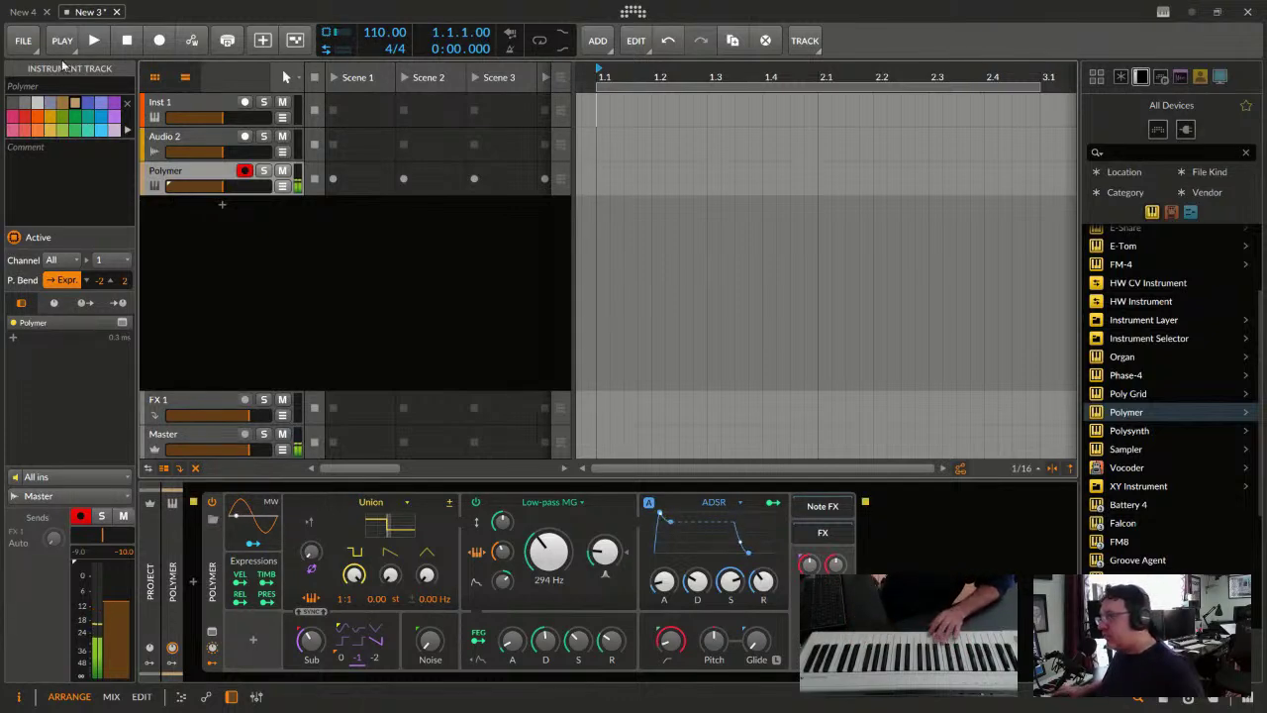
Load the 101 Thick preset into Polymer and shorten its Release
{"action": "left_click", "coordinate": [211, 517]}
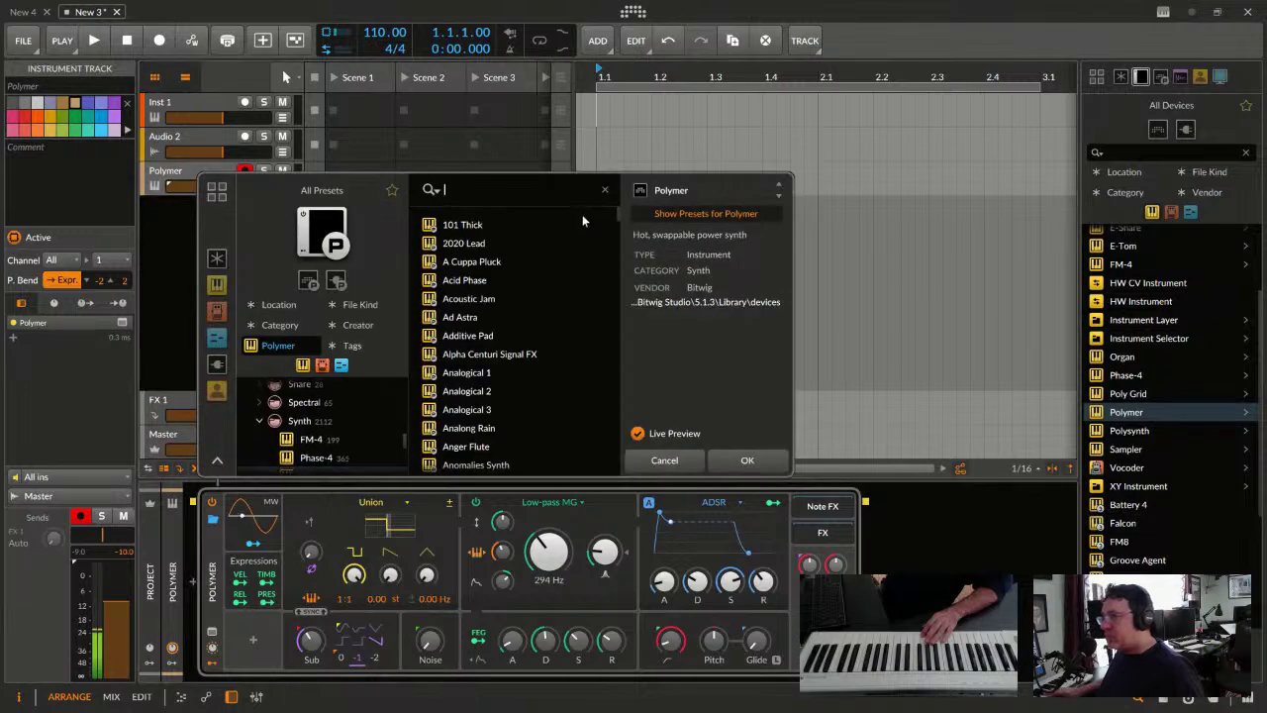
{"action": "left_click", "coordinate": [473, 226]}
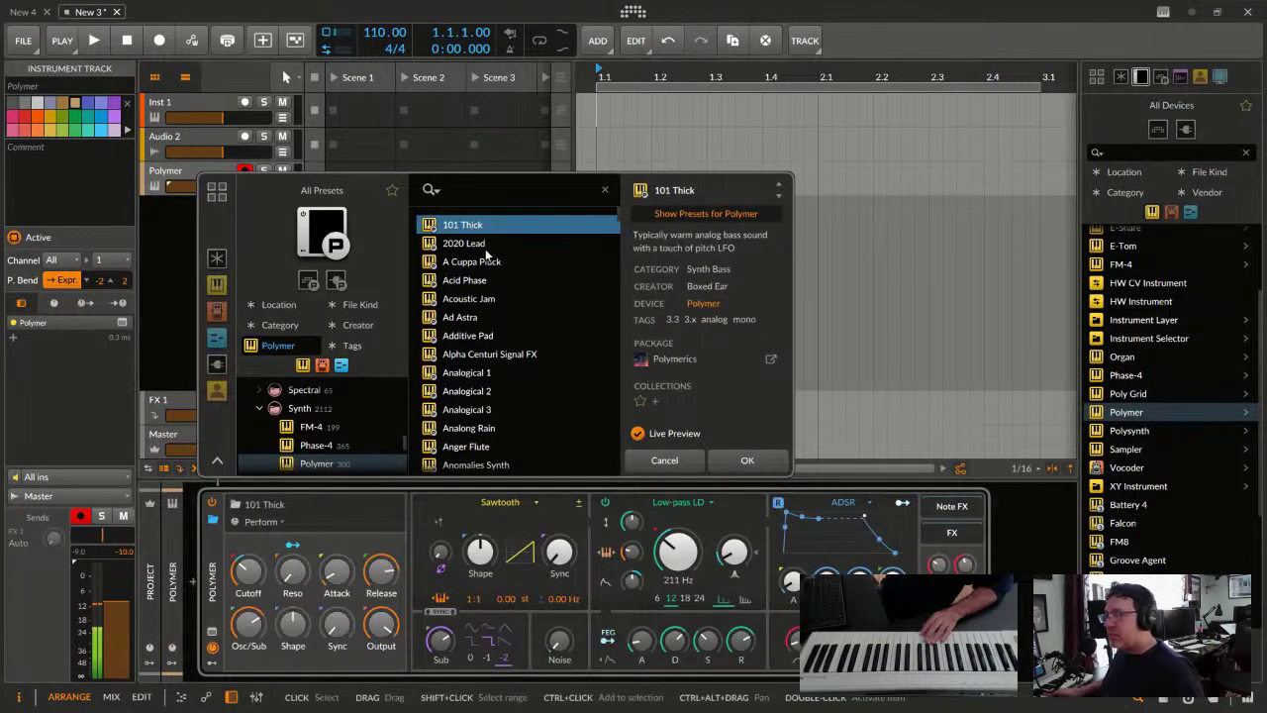
{"action": "left_click", "coordinate": [740, 459]}
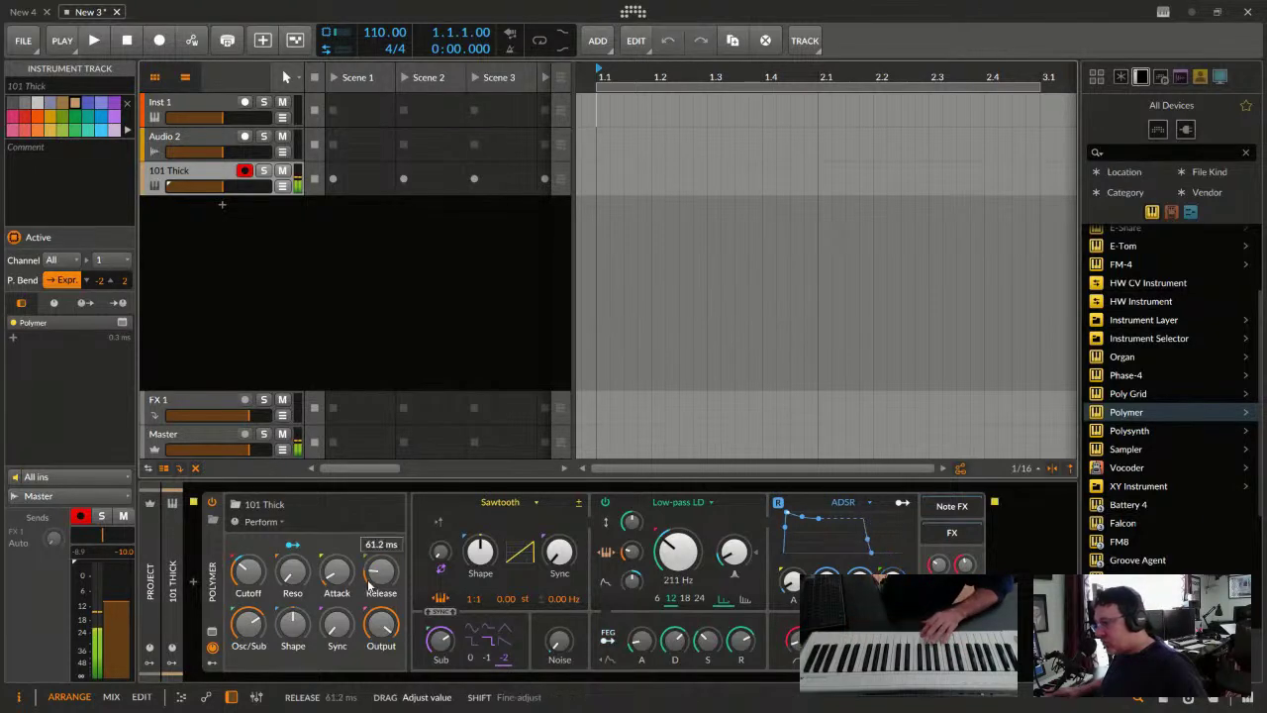
{"action": "left_click_drag", "start_coordinate": [379, 572], "coordinate": [372, 586]}
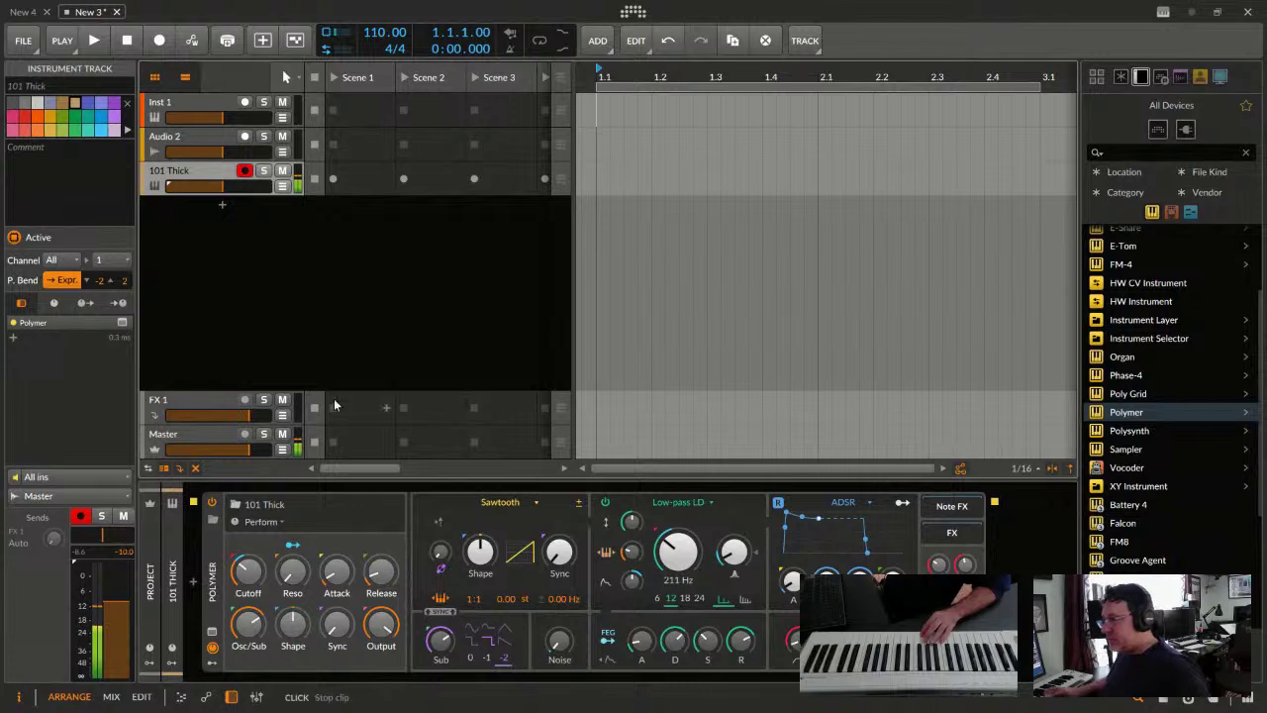
Insert a Reverb device on the FX 1 track
{"action": "left_click", "coordinate": [202, 400]}
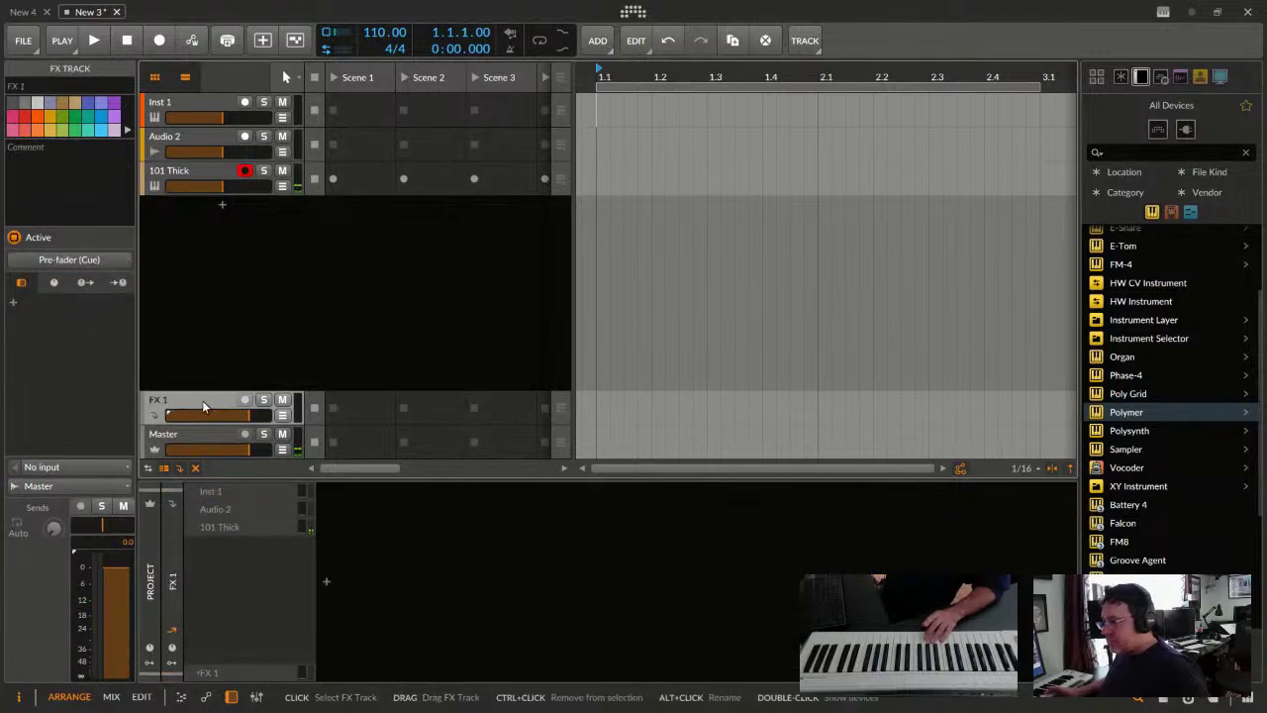
{"action": "left_click", "coordinate": [329, 587]}
{"action": "scroll", "coordinate": [599, 396], "scroll_direction": "down", "scroll_amount": 10}
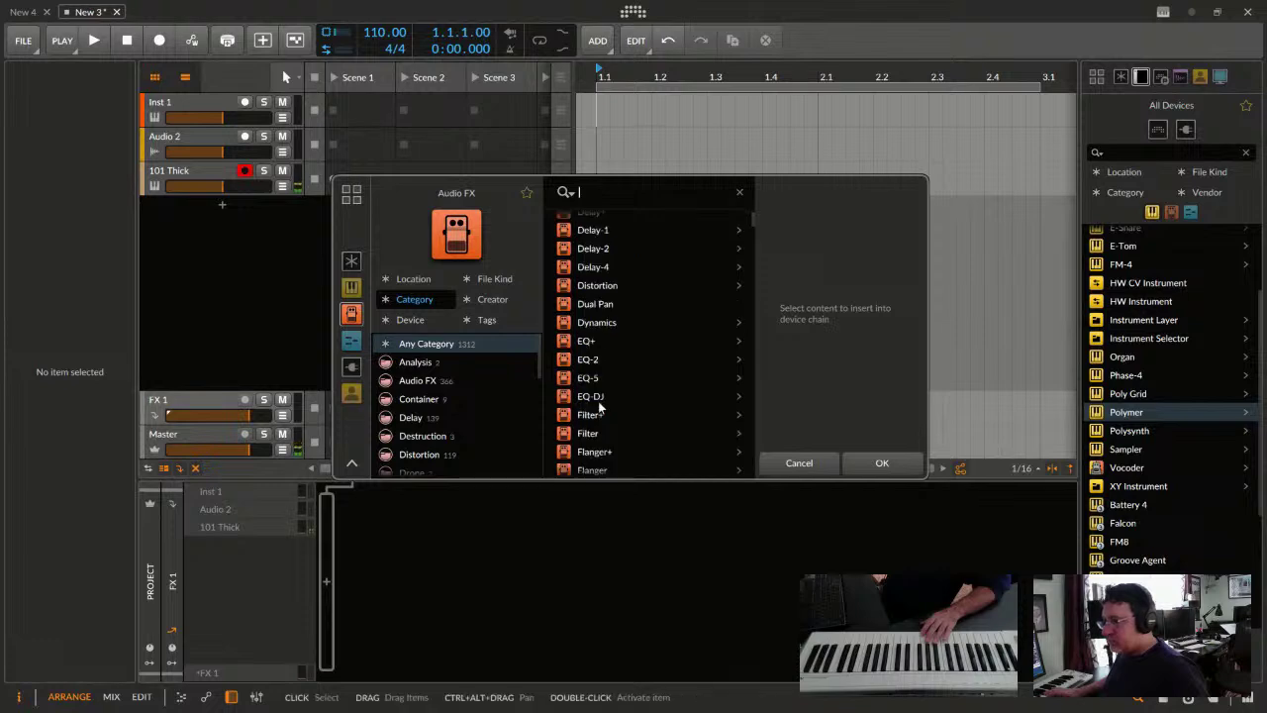
{"action": "scroll", "coordinate": [599, 356], "scroll_direction": "down", "scroll_amount": 5}
{"action": "scroll", "coordinate": [599, 356], "scroll_direction": "up", "scroll_amount": 3}
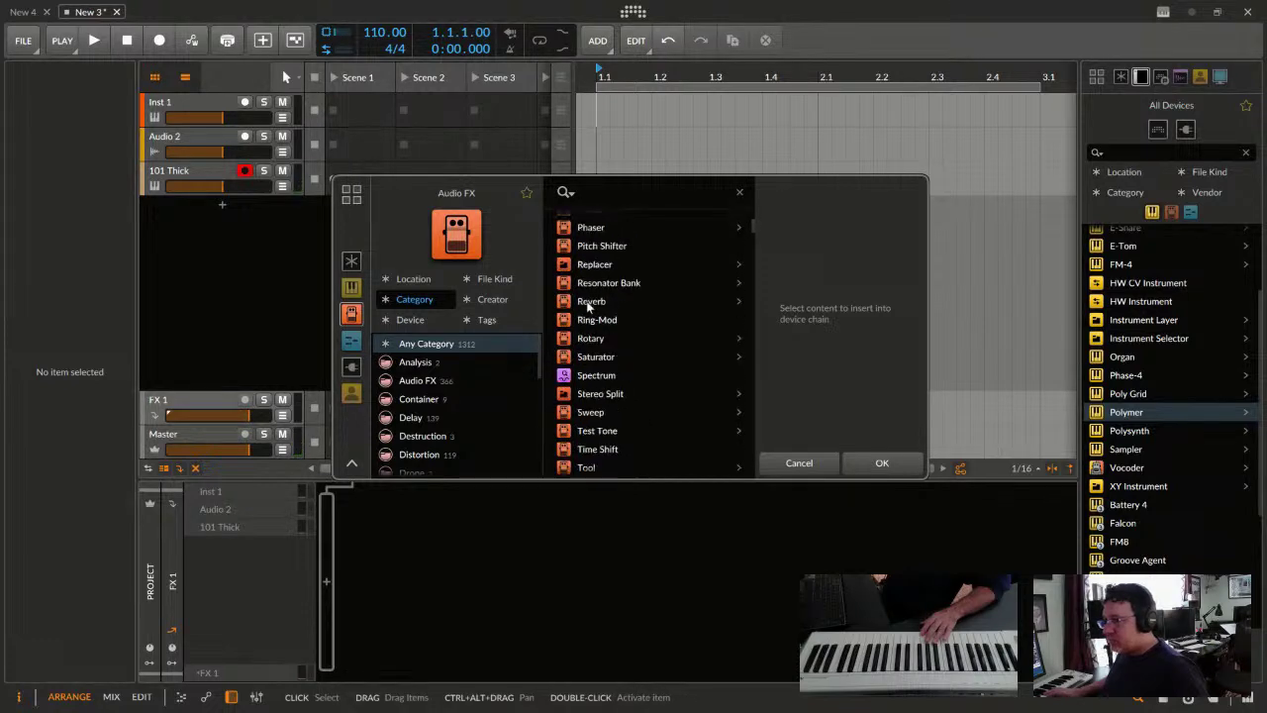
{"action": "left_click", "coordinate": [589, 299]}
{"action": "double_click", "coordinate": [588, 302]}
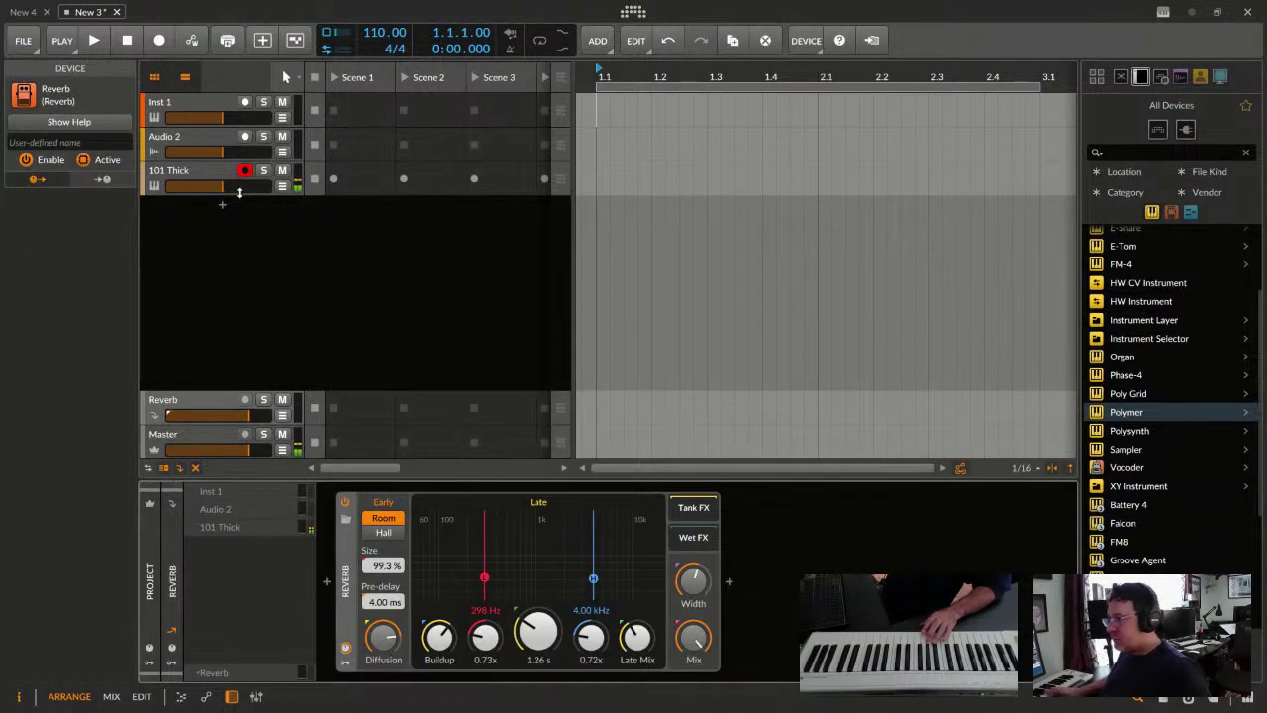
Raise the 101 Thick track's send to the Reverb effect track
{"action": "left_click", "coordinate": [202, 400]}
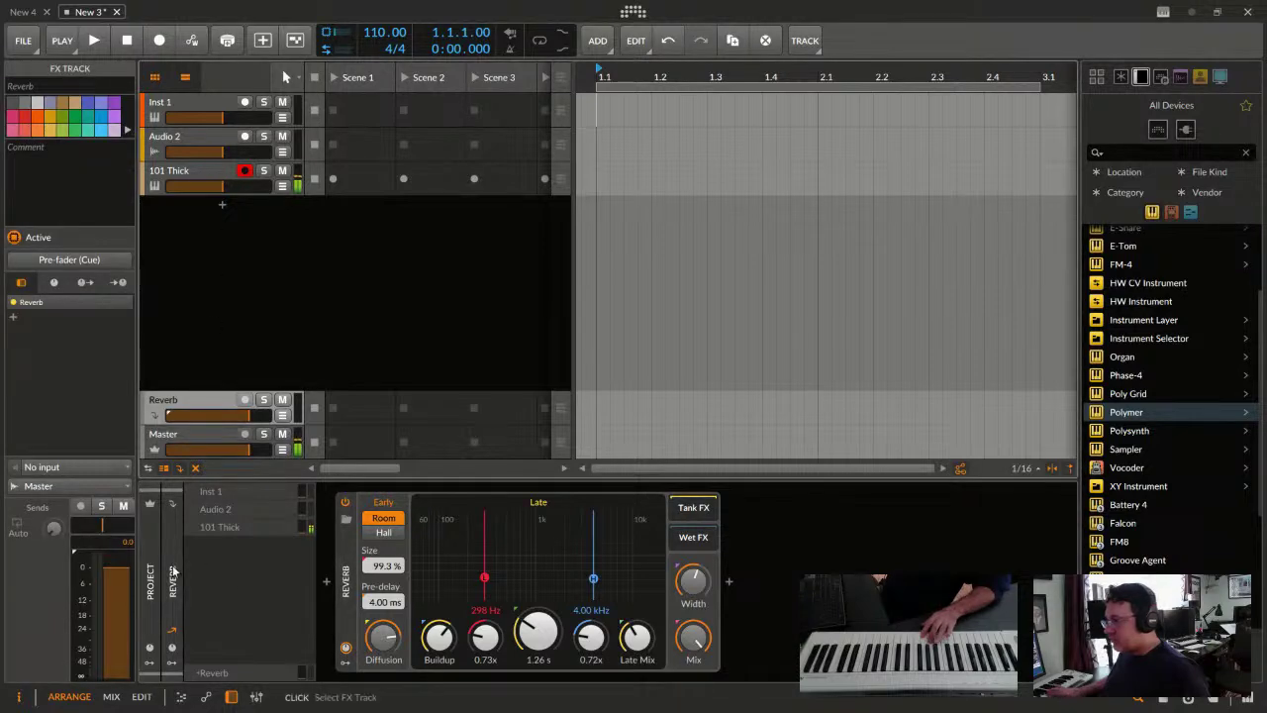
{"action": "left_click", "coordinate": [196, 173]}
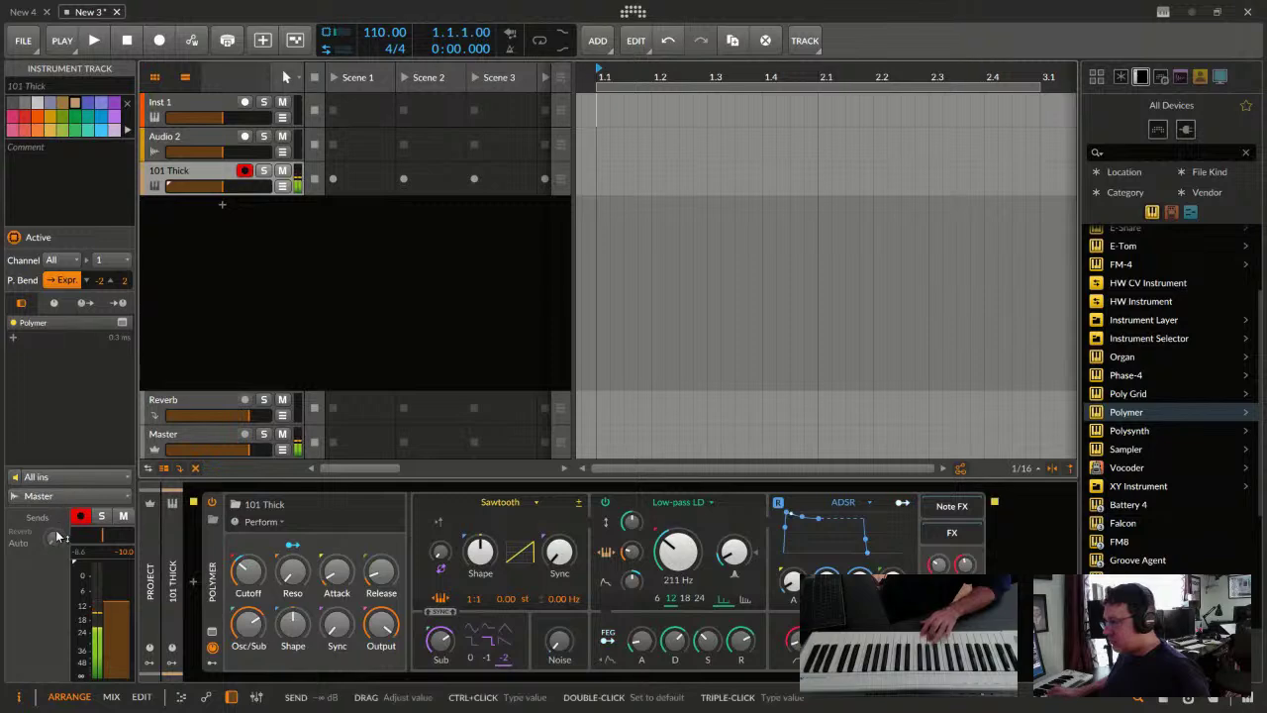
{"action": "left_click_drag", "start_coordinate": [55, 543], "coordinate": [49, 540]}
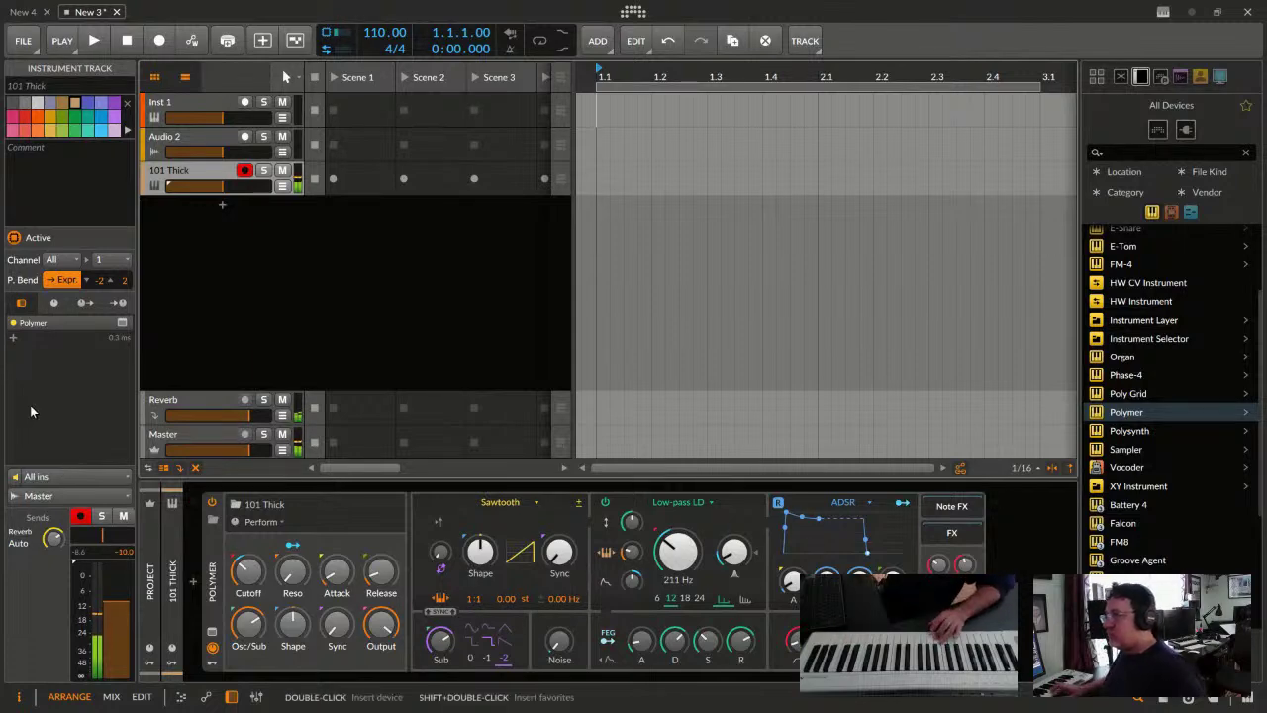
Reshape the 101 Thick sound with Osc/Sub at 100%, Reso at 0%, filter cutoff at 19.4 Hz and an adjusted Release
{"action": "left_click_drag", "start_coordinate": [249, 569], "coordinate": [292, 560]}
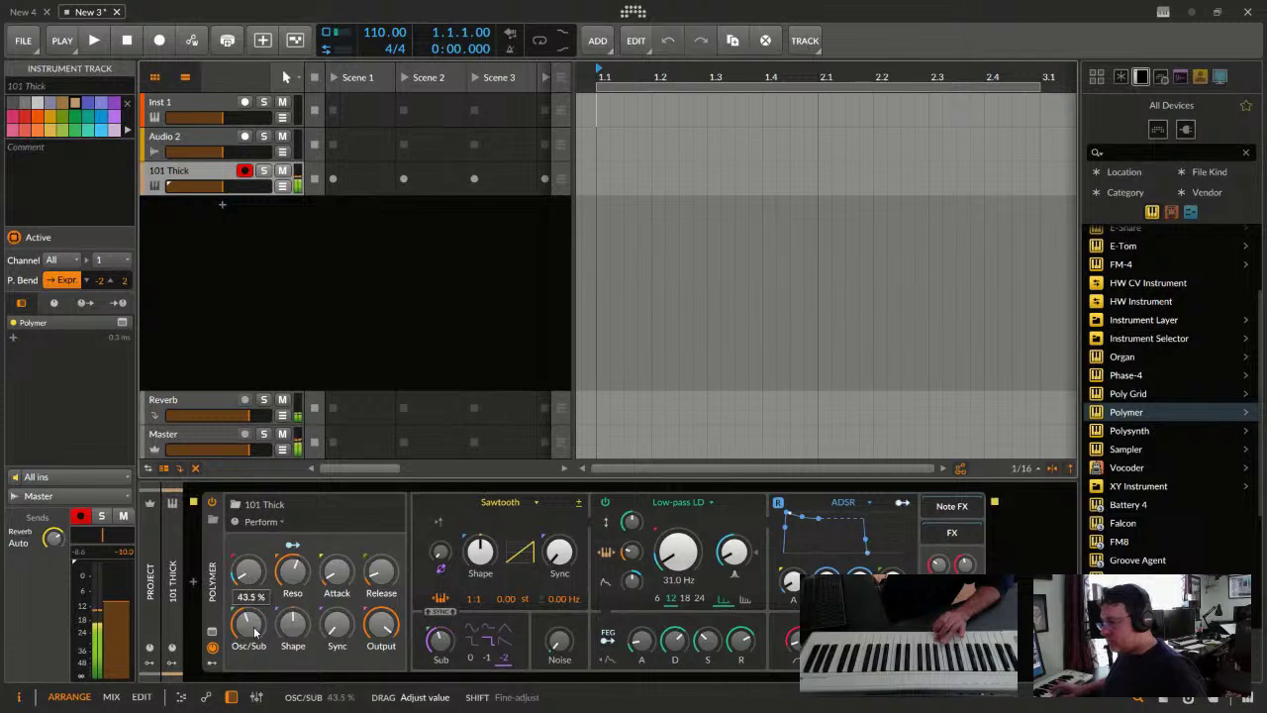
{"action": "left_click_drag", "start_coordinate": [255, 634], "coordinate": [254, 620]}
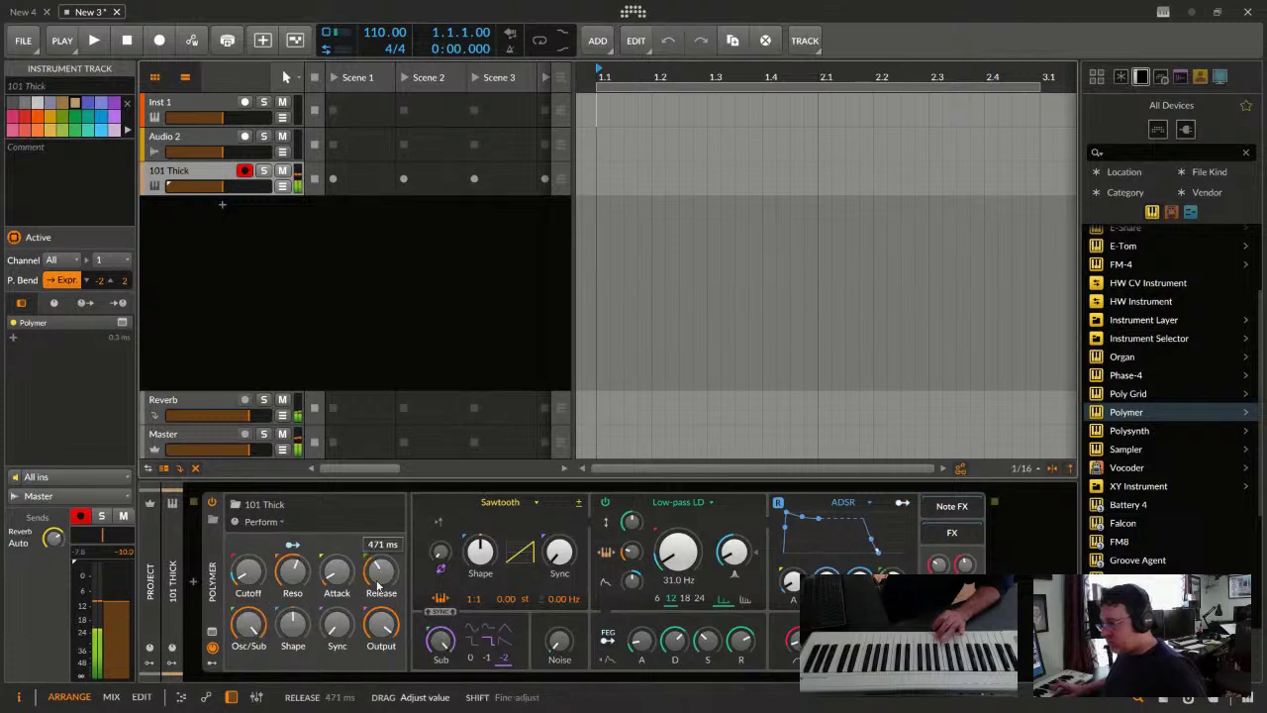
{"action": "left_click_drag", "start_coordinate": [249, 572], "coordinate": [248, 564]}
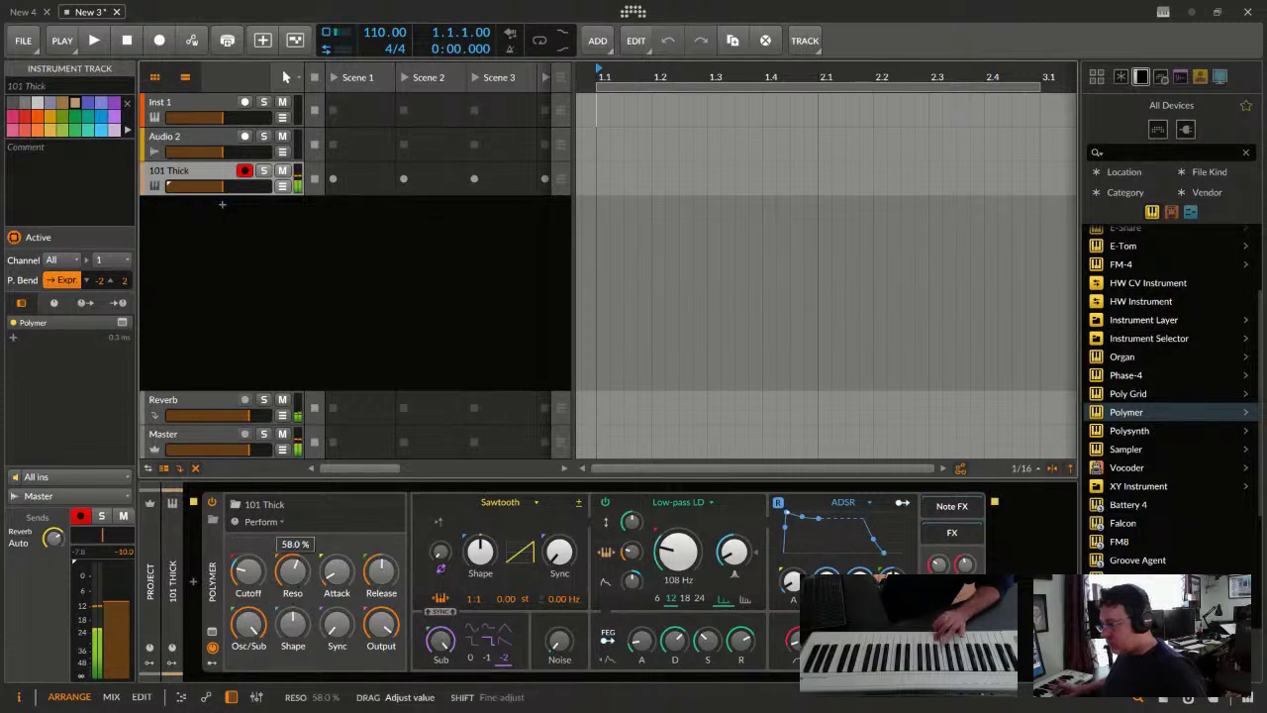
{"action": "double_click", "coordinate": [293, 573]}
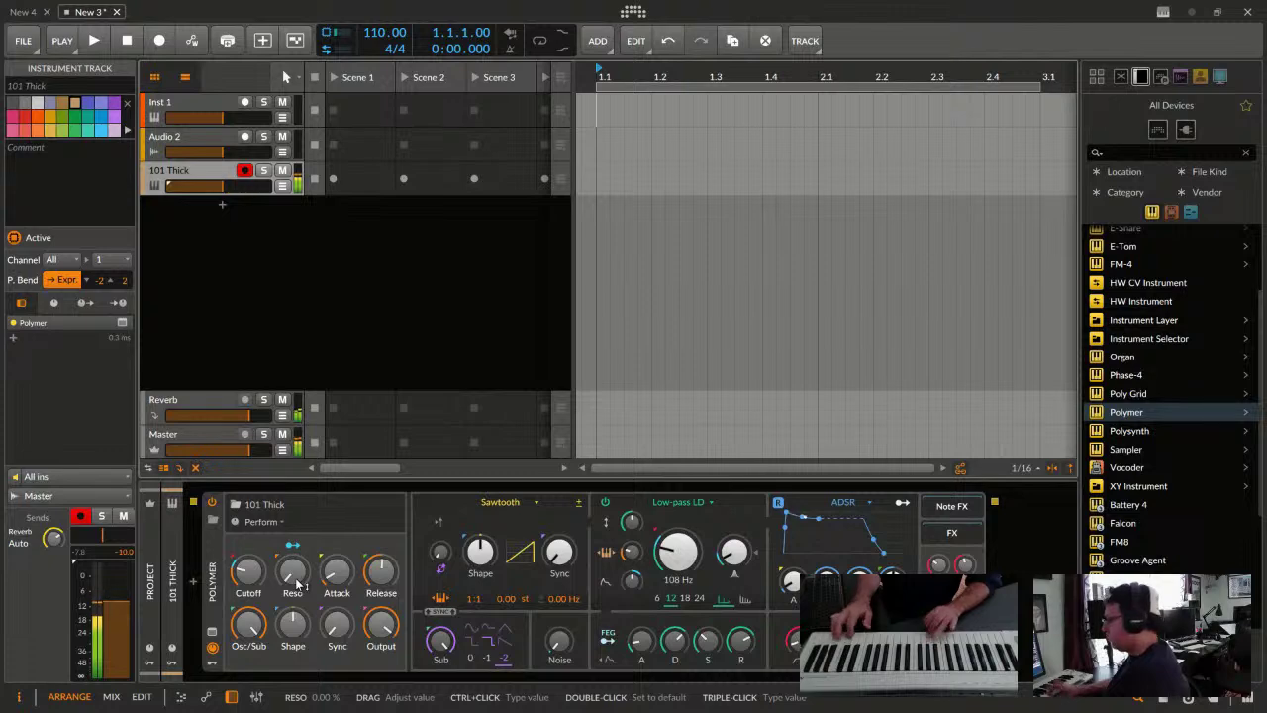
{"action": "left_click_drag", "start_coordinate": [676, 552], "coordinate": [674, 559]}
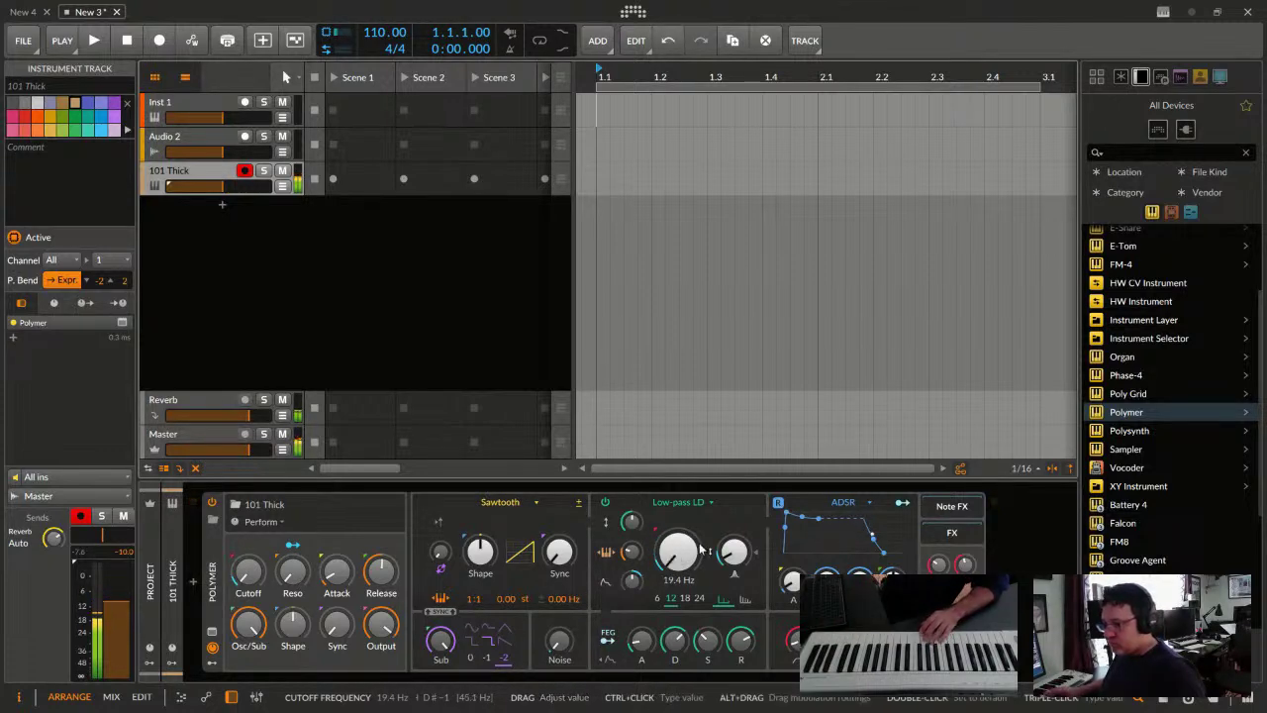
{"action": "left_click_drag", "start_coordinate": [884, 552], "coordinate": [867, 548]}
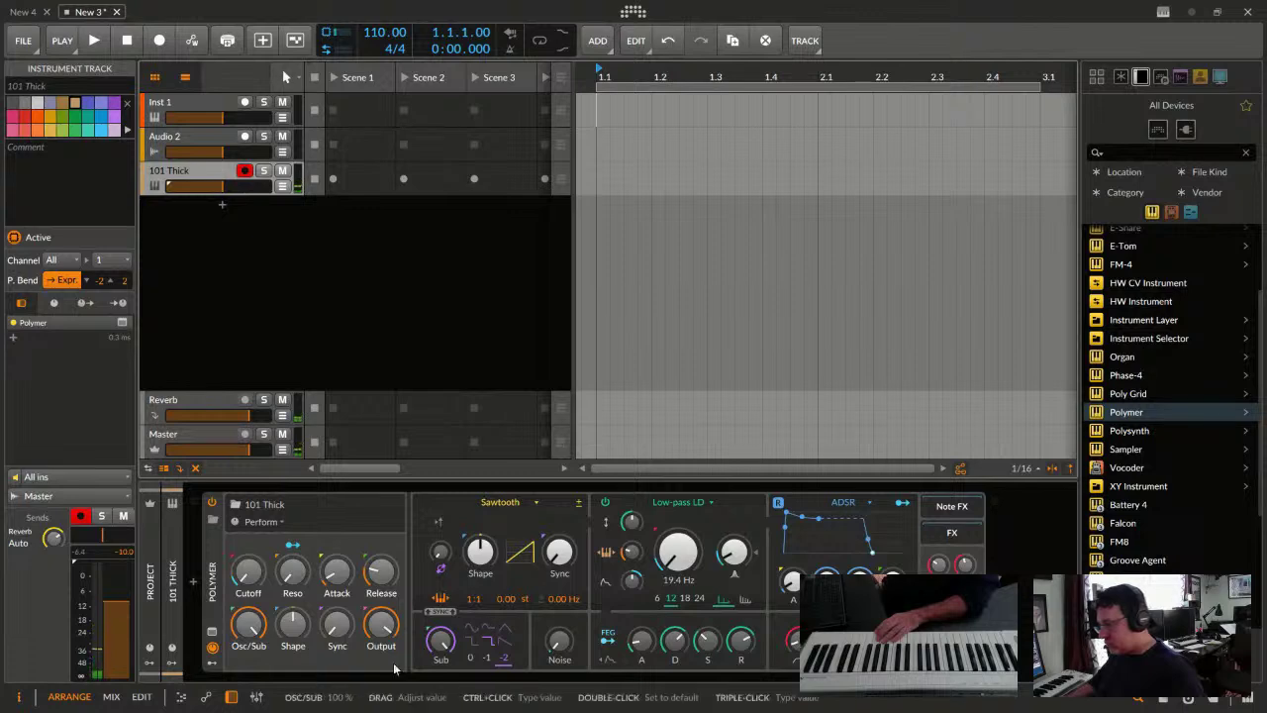
Show Polymer's modulators and examine its internal patch in the expanded device view
{"action": "left_click", "coordinate": [213, 664]}
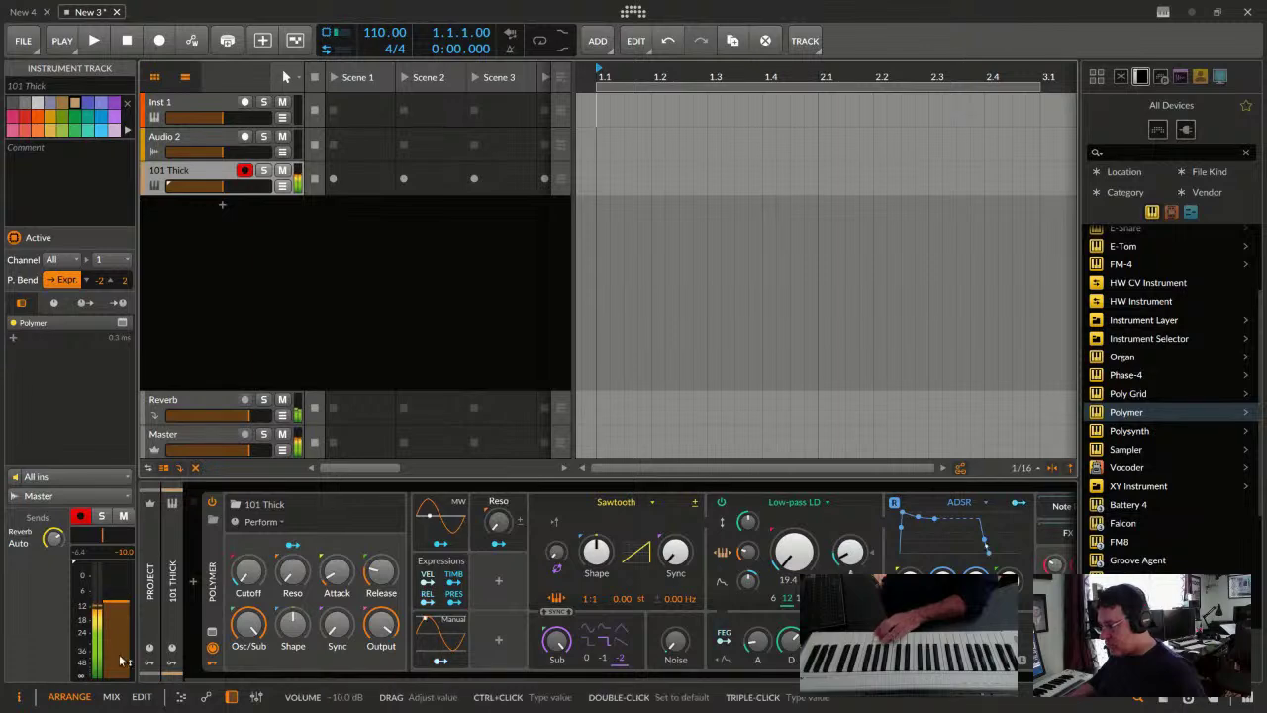
{"action": "left_click", "coordinate": [210, 632]}
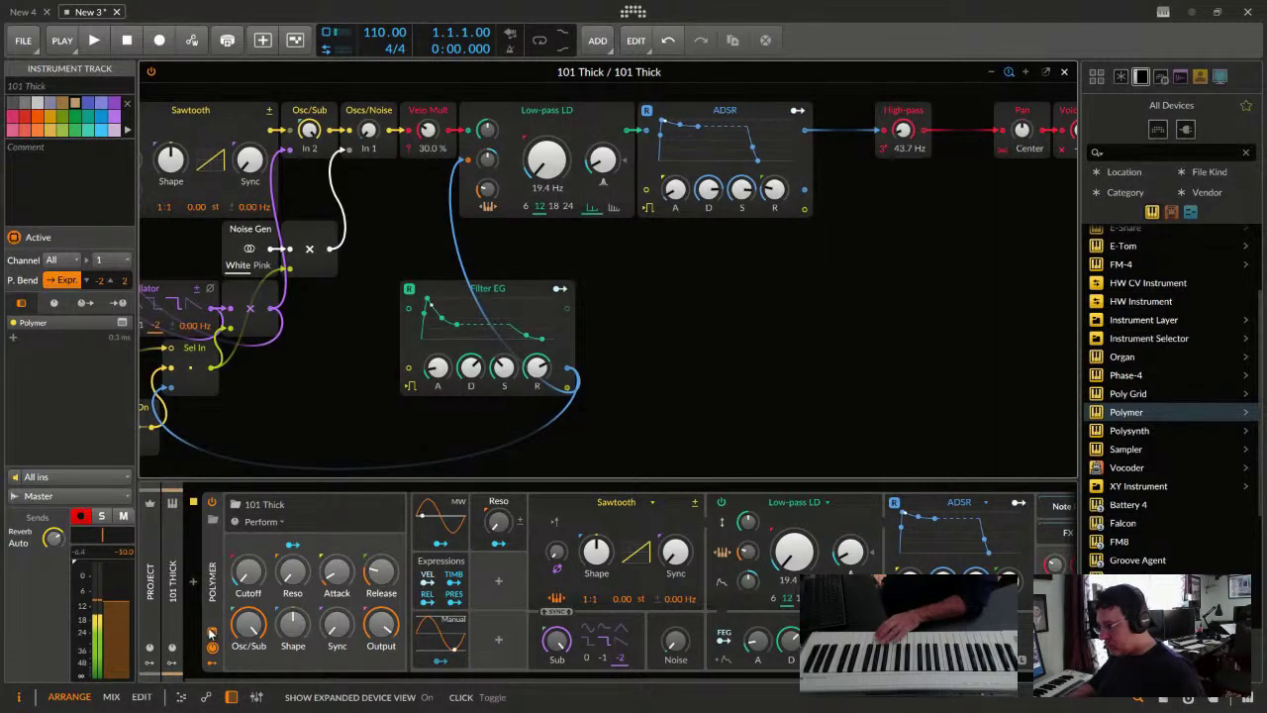
{"action": "left_click", "coordinate": [210, 631]}
{"action": "left_click", "coordinate": [210, 632]}
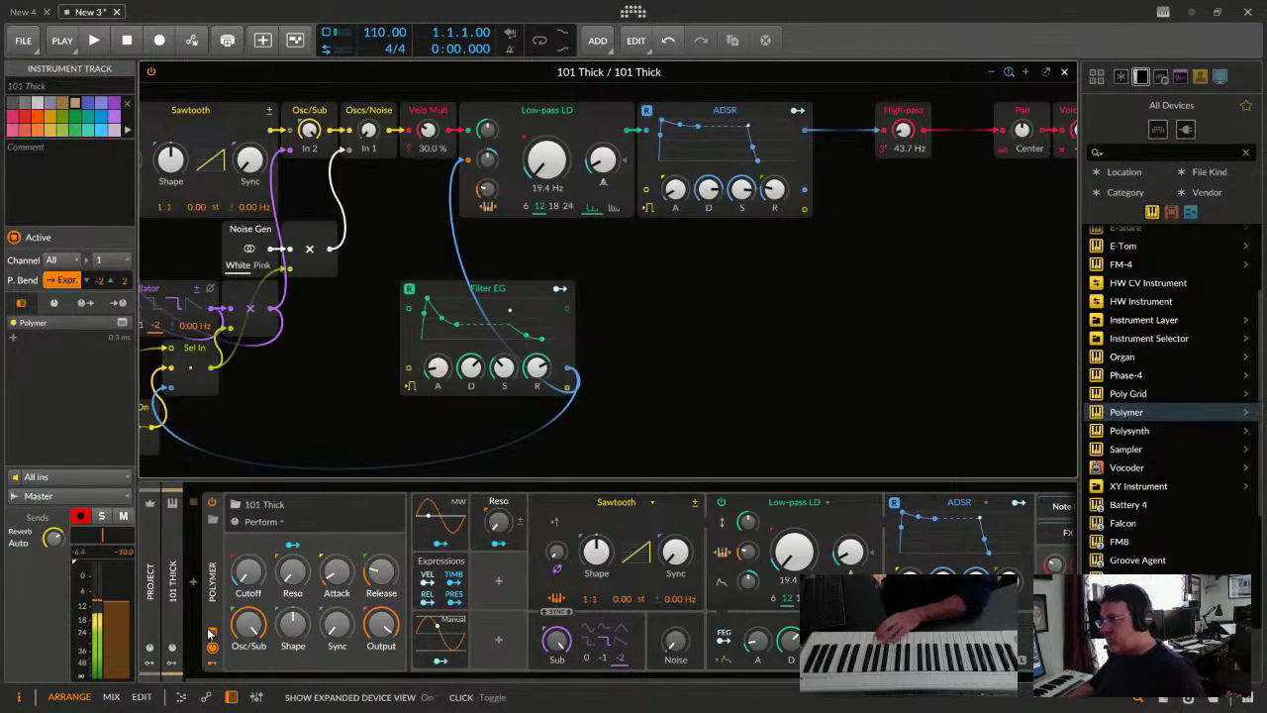
{"action": "left_click", "coordinate": [209, 632]}
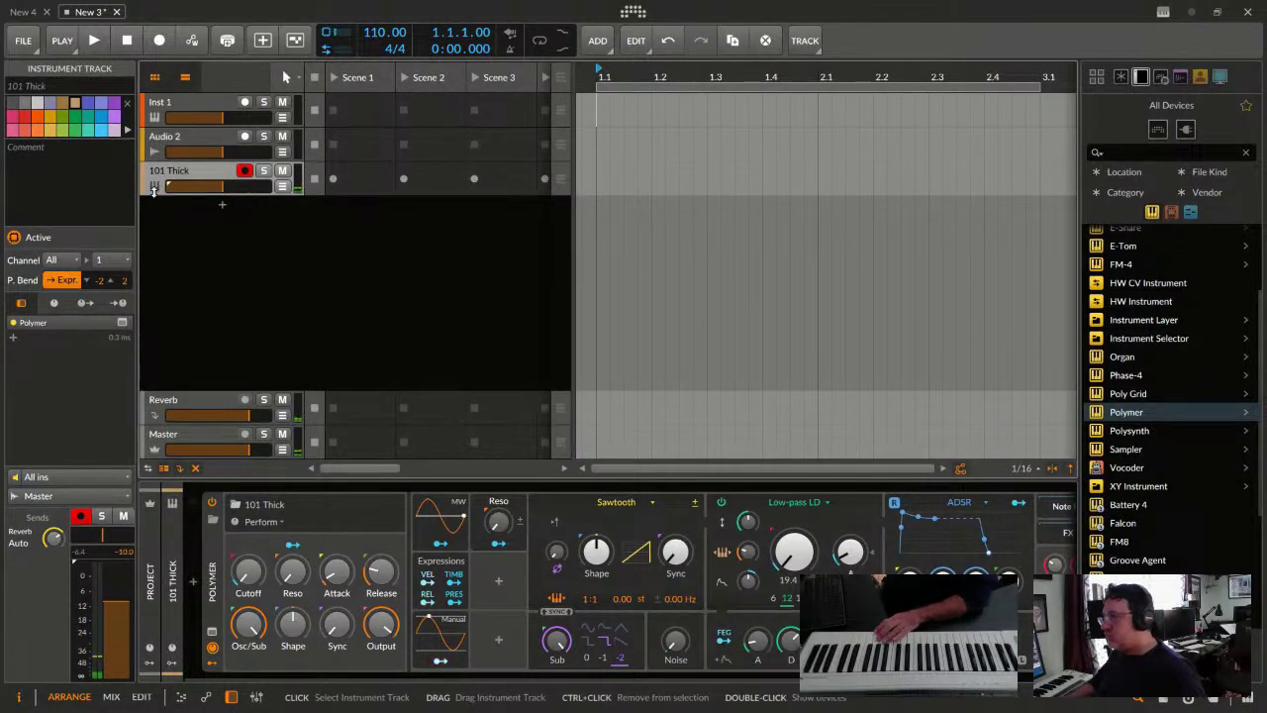
Audition Polymer presets such as 2020 Lead, A Cuppa Pluck, Acoustic Jam, Ad Astra and Additive Pad, and load Analogical 1
{"action": "left_click", "coordinate": [259, 504]}
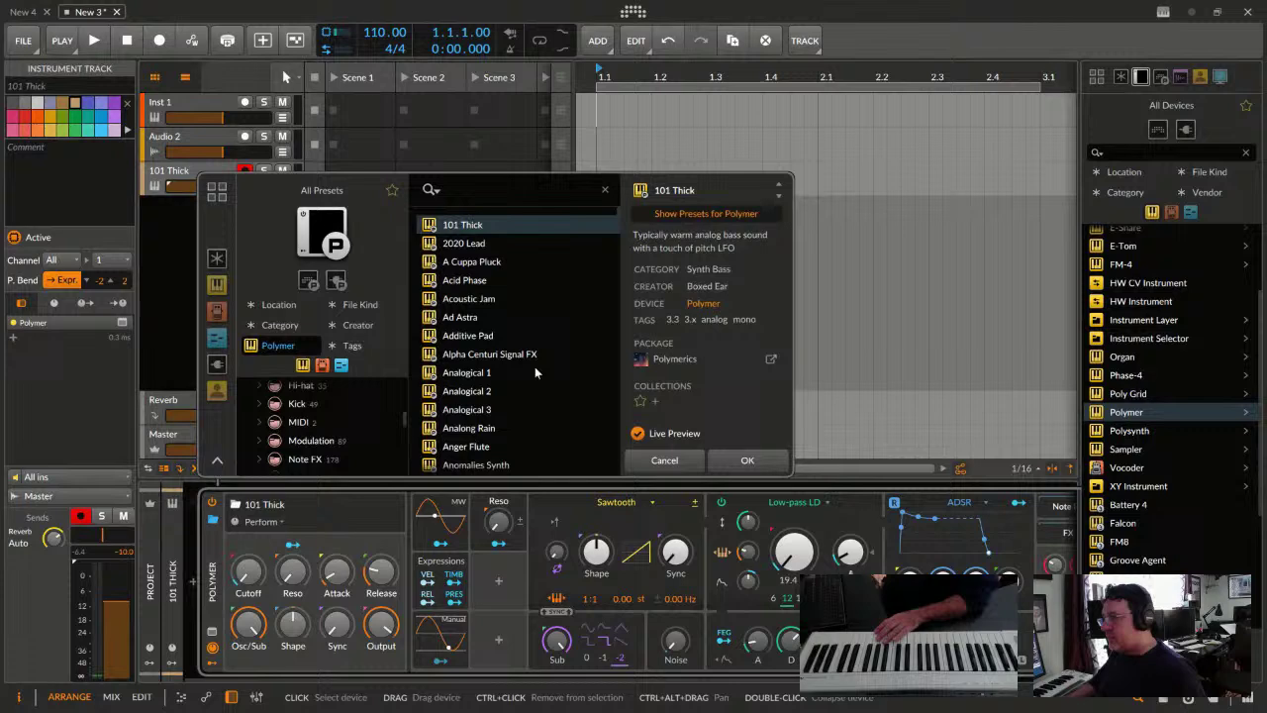
{"action": "left_click", "coordinate": [523, 242]}
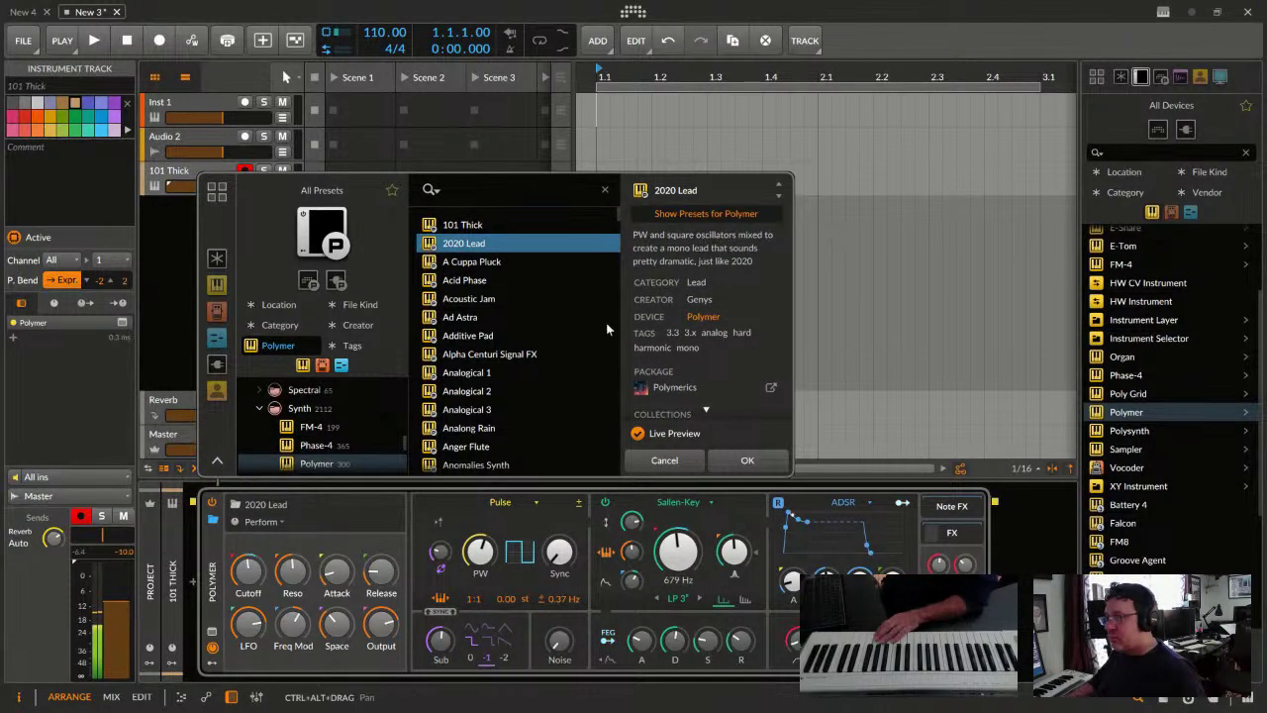
{"action": "left_click", "coordinate": [465, 262]}
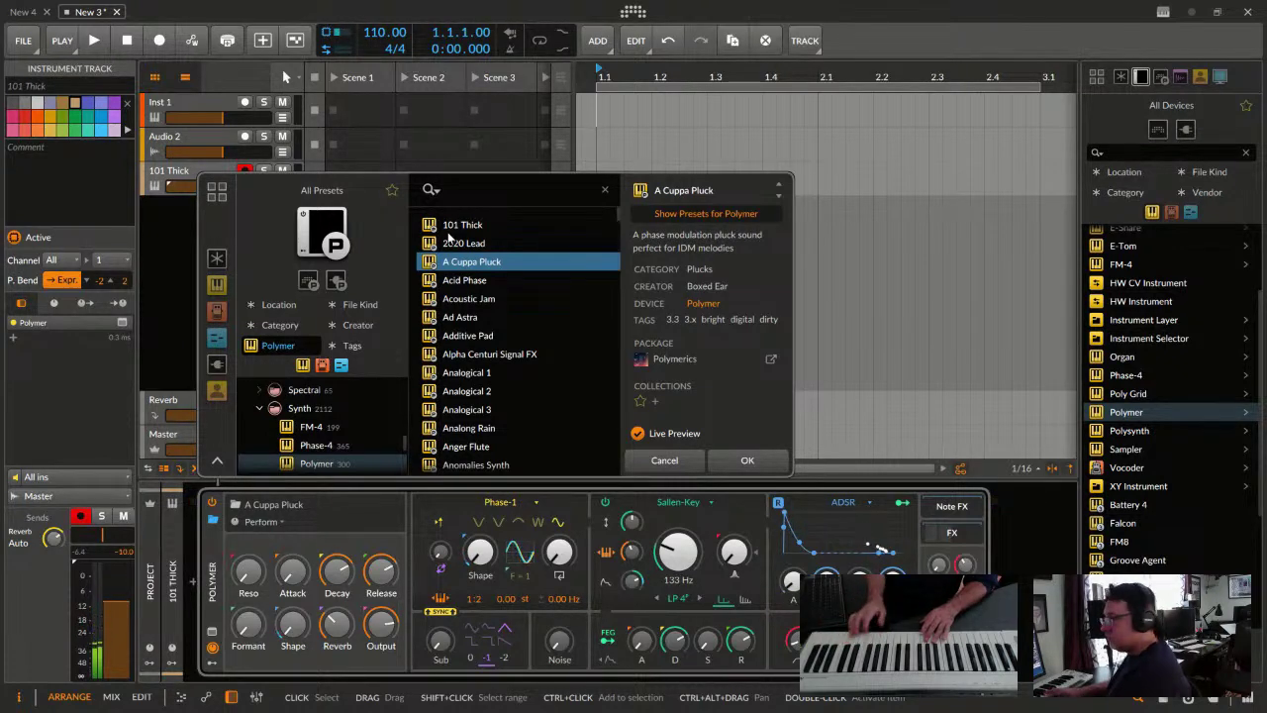
{"action": "left_click", "coordinate": [458, 299]}
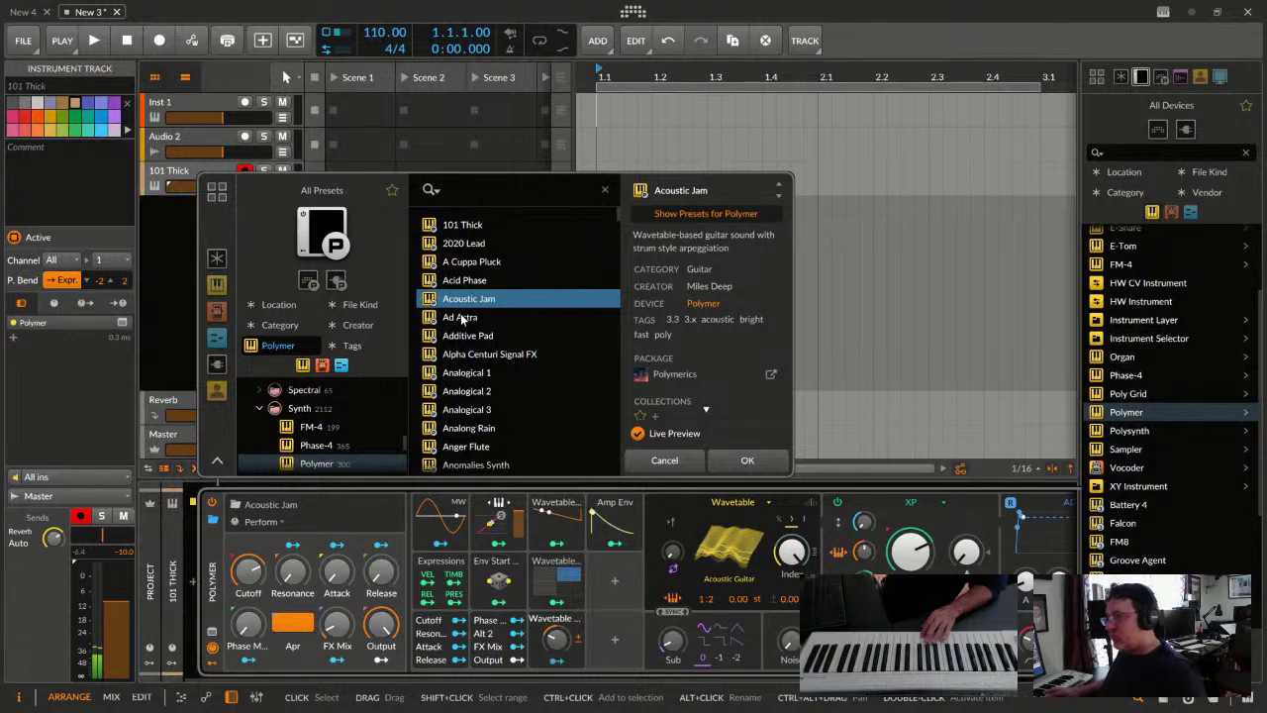
{"action": "left_click", "coordinate": [462, 317]}
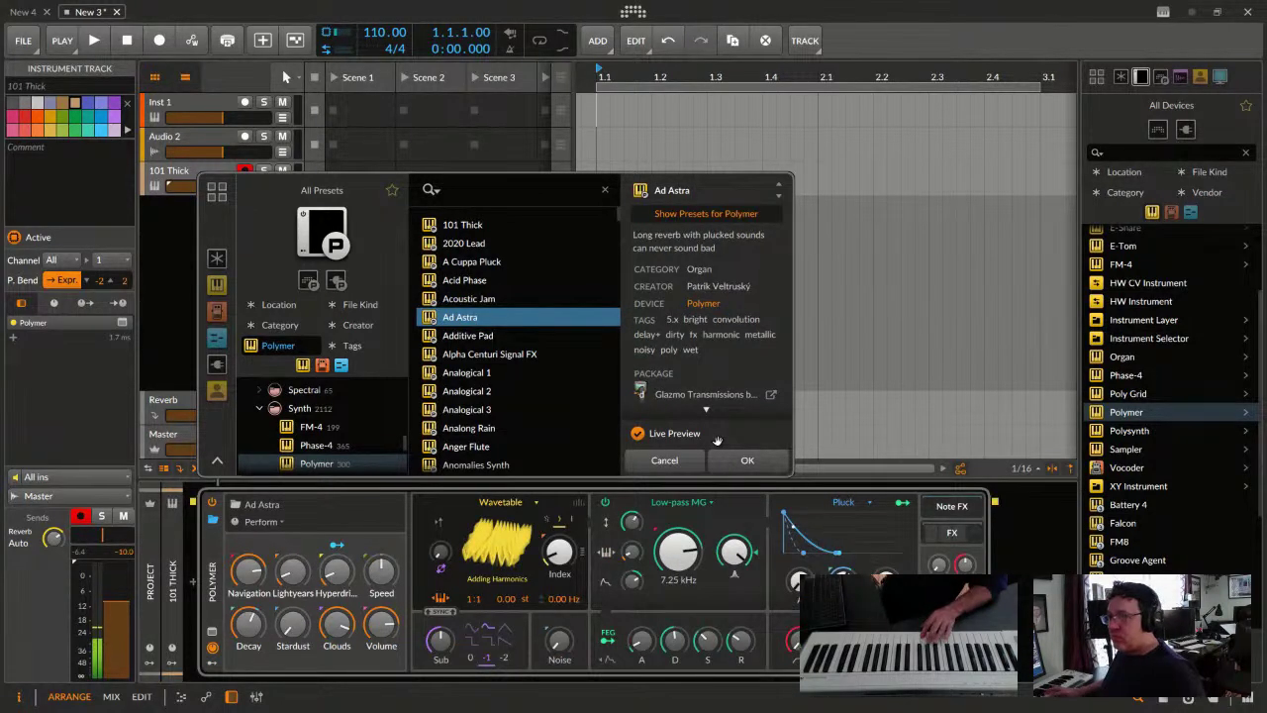
{"action": "left_click", "coordinate": [461, 335]}
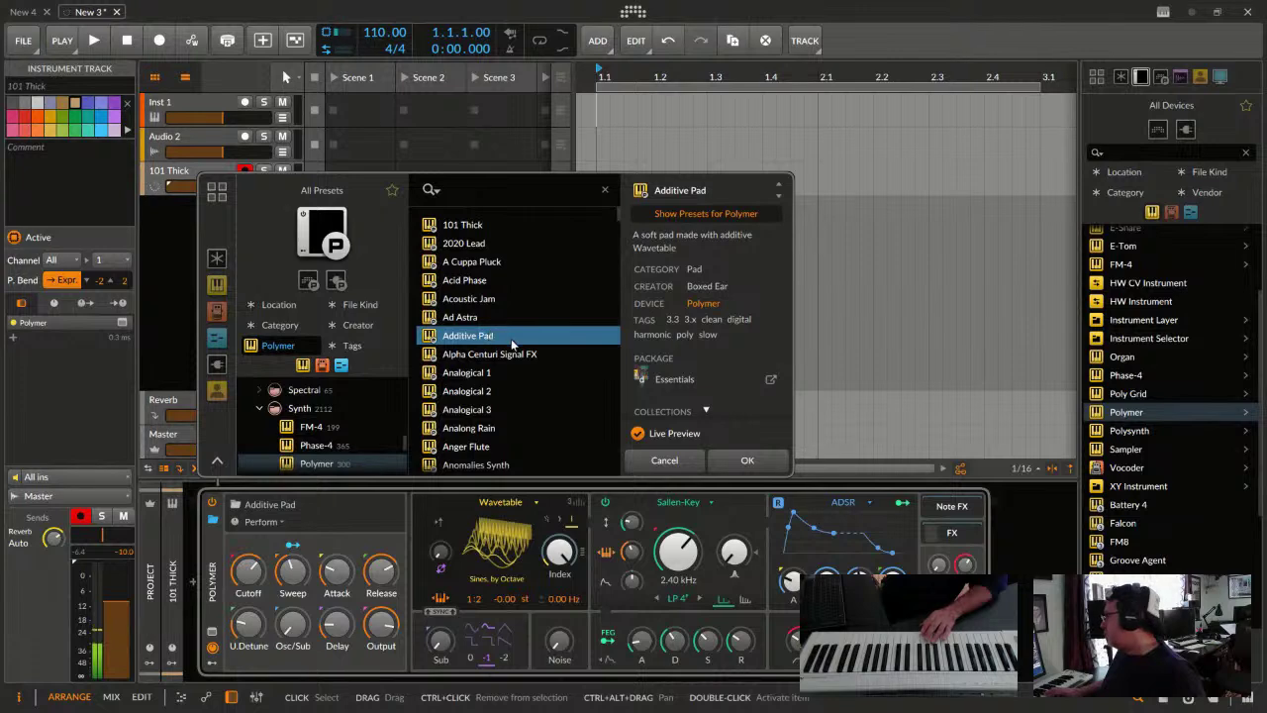
{"action": "left_click", "coordinate": [492, 354]}
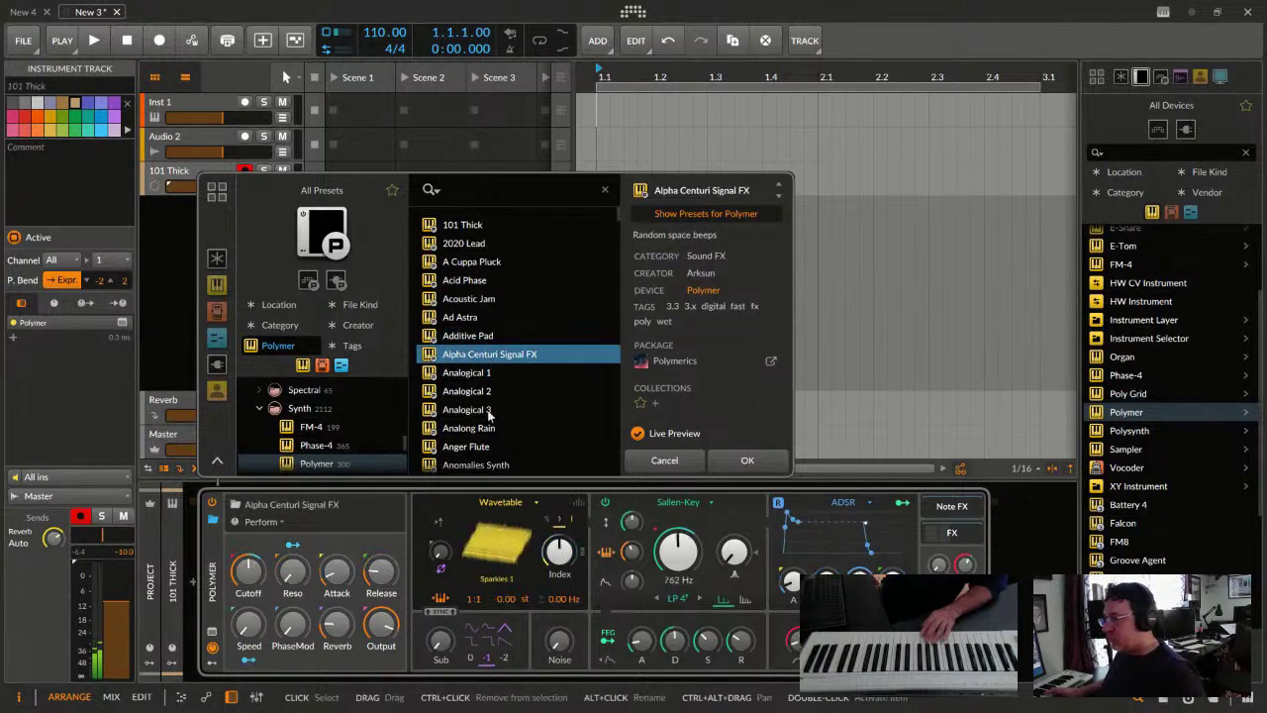
{"action": "left_click", "coordinate": [479, 378]}
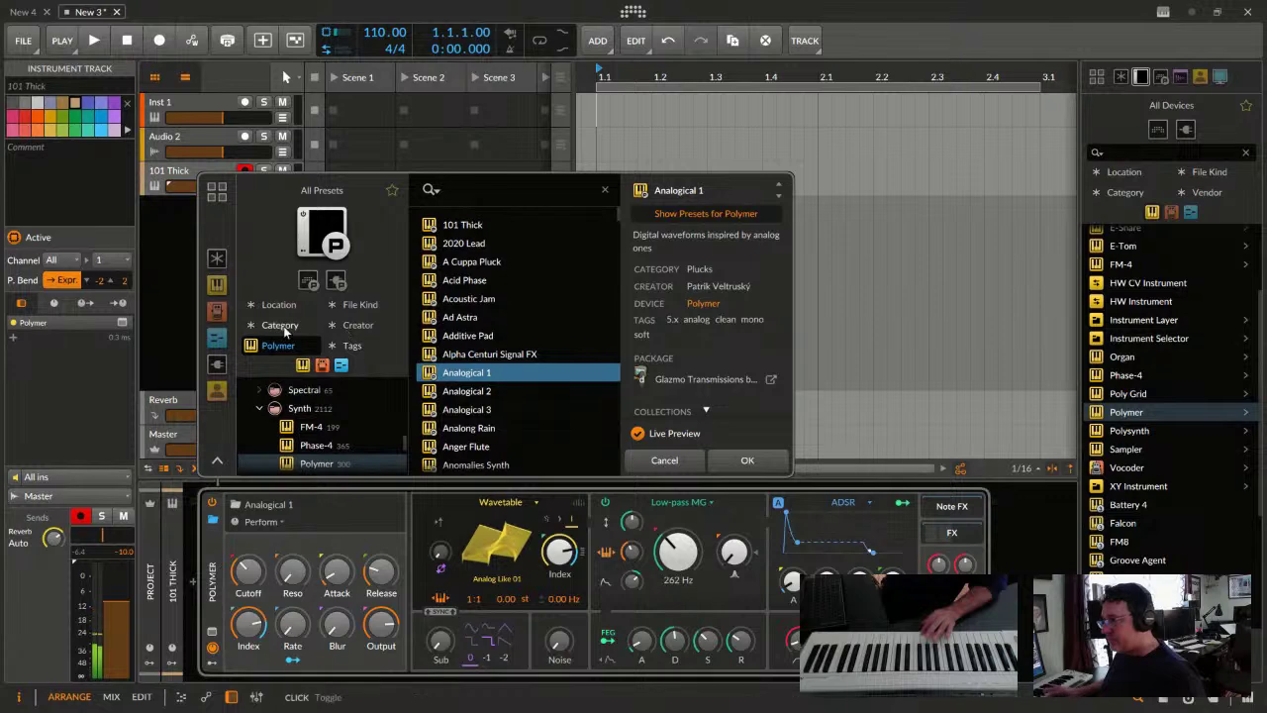
{"action": "left_click", "coordinate": [748, 461]}
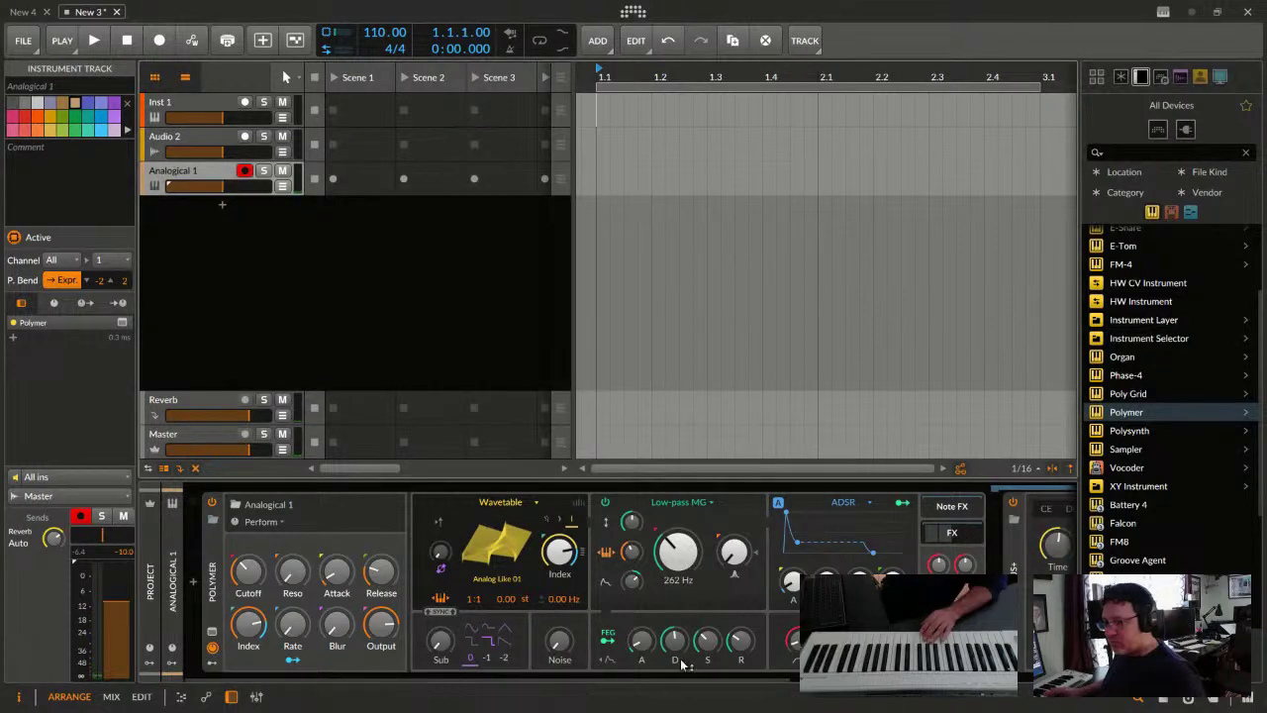
Disable the Delay+ device that follows Chorus+ in the Analogical 1 effects chain
{"action": "left_click_drag", "start_coordinate": [683, 677], "coordinate": [1015, 705]}
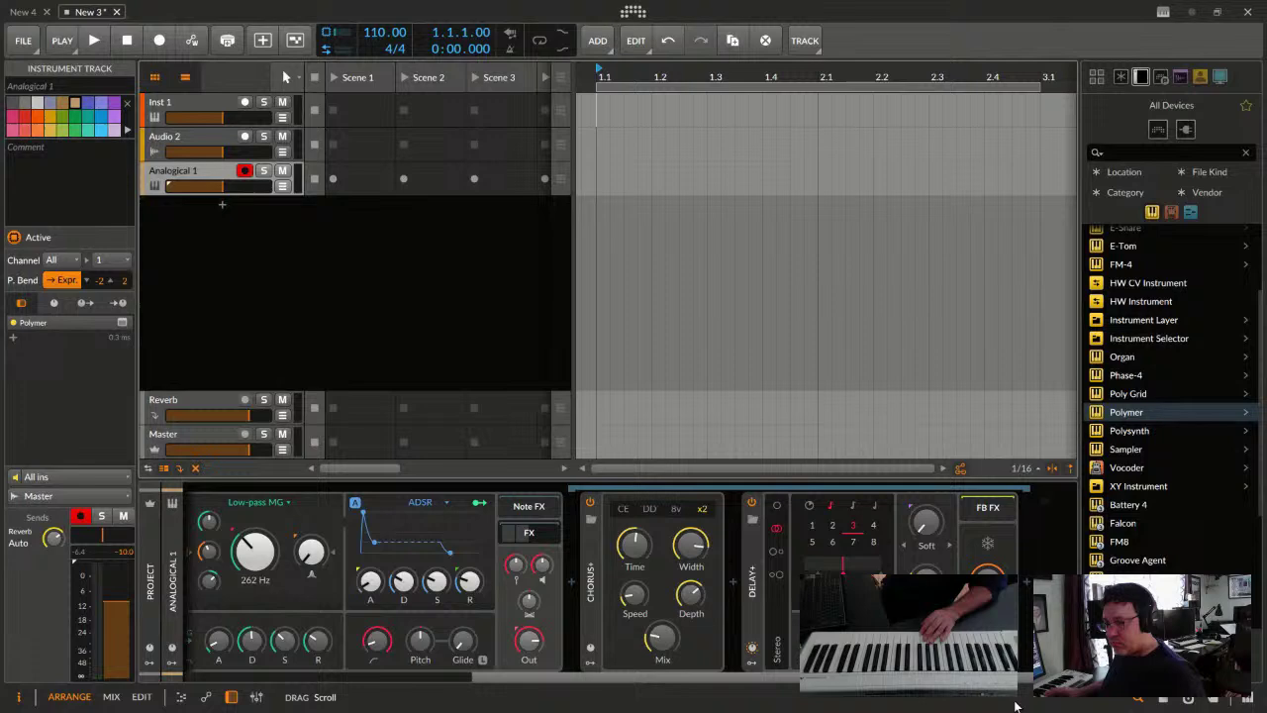
{"action": "left_click", "coordinate": [752, 502]}
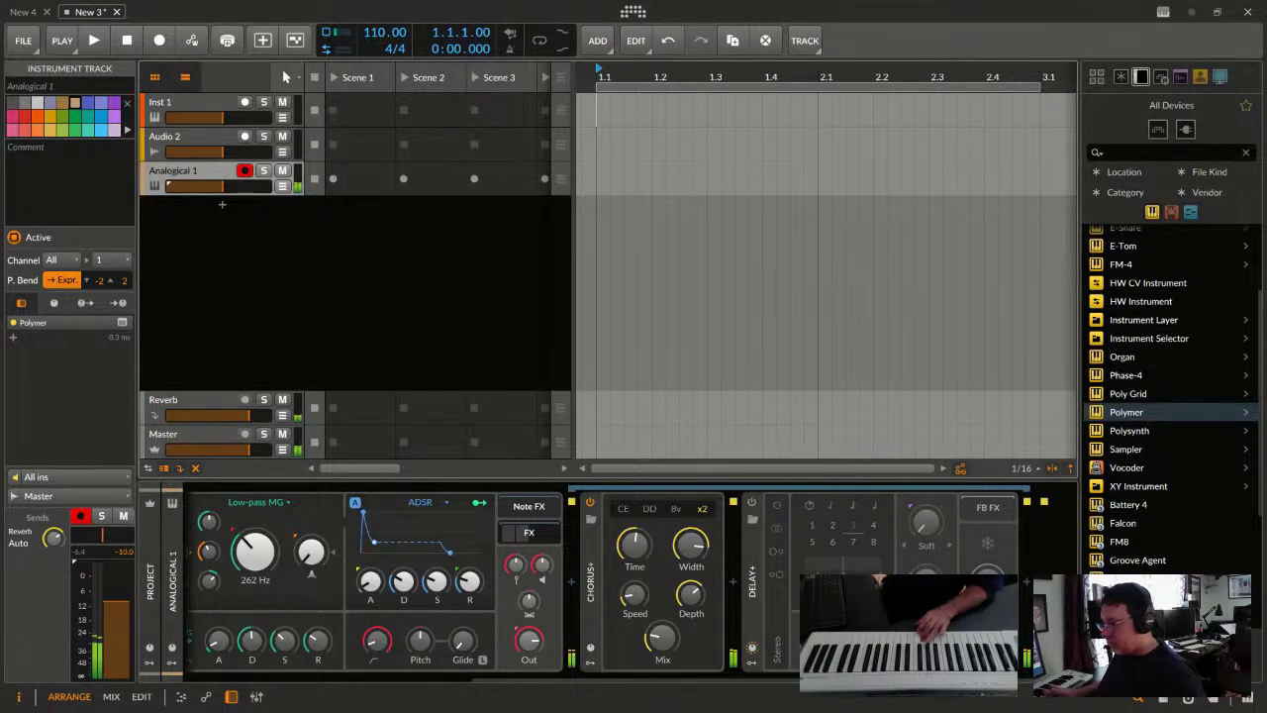
{"action": "left_click_drag", "start_coordinate": [523, 673], "coordinate": [227, 661]}
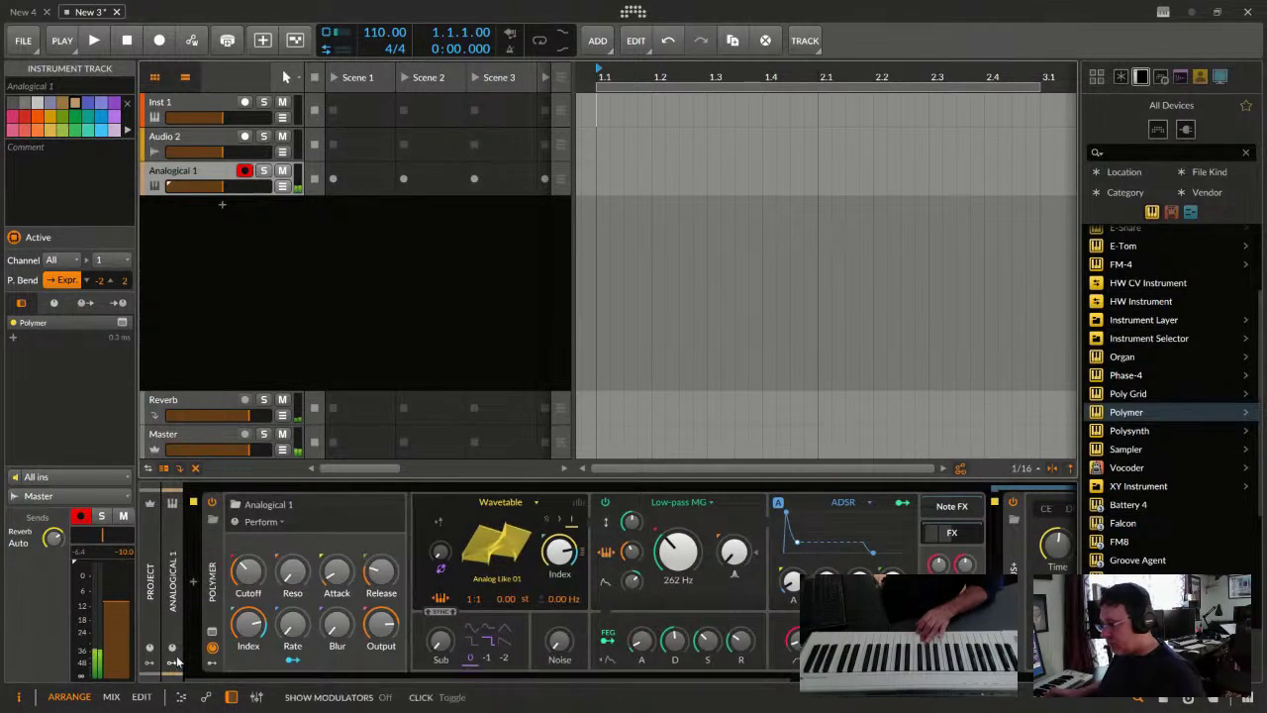
Raise Polymer's Cutoff to 4.59 kHz, lengthen its Release and lower the wavetable Index to 42.0%
{"action": "left_click_drag", "start_coordinate": [259, 586], "coordinate": [259, 554]}
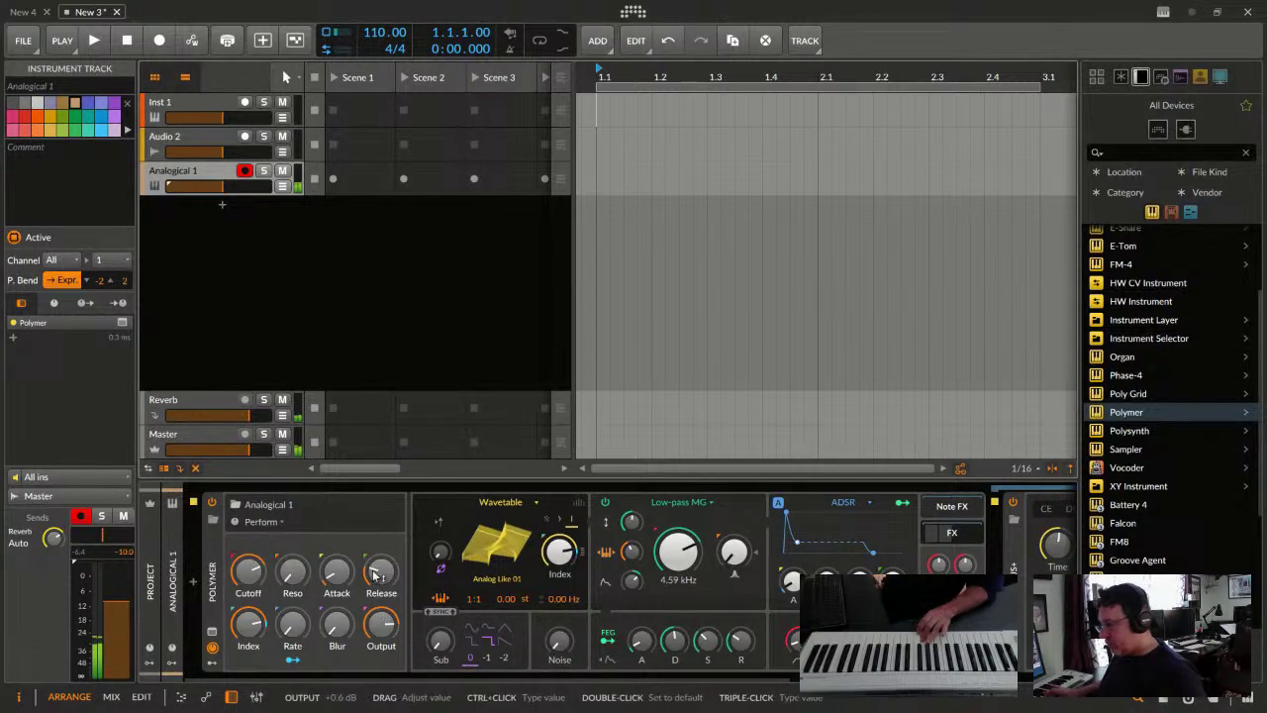
{"action": "left_click_drag", "start_coordinate": [376, 573], "coordinate": [377, 550]}
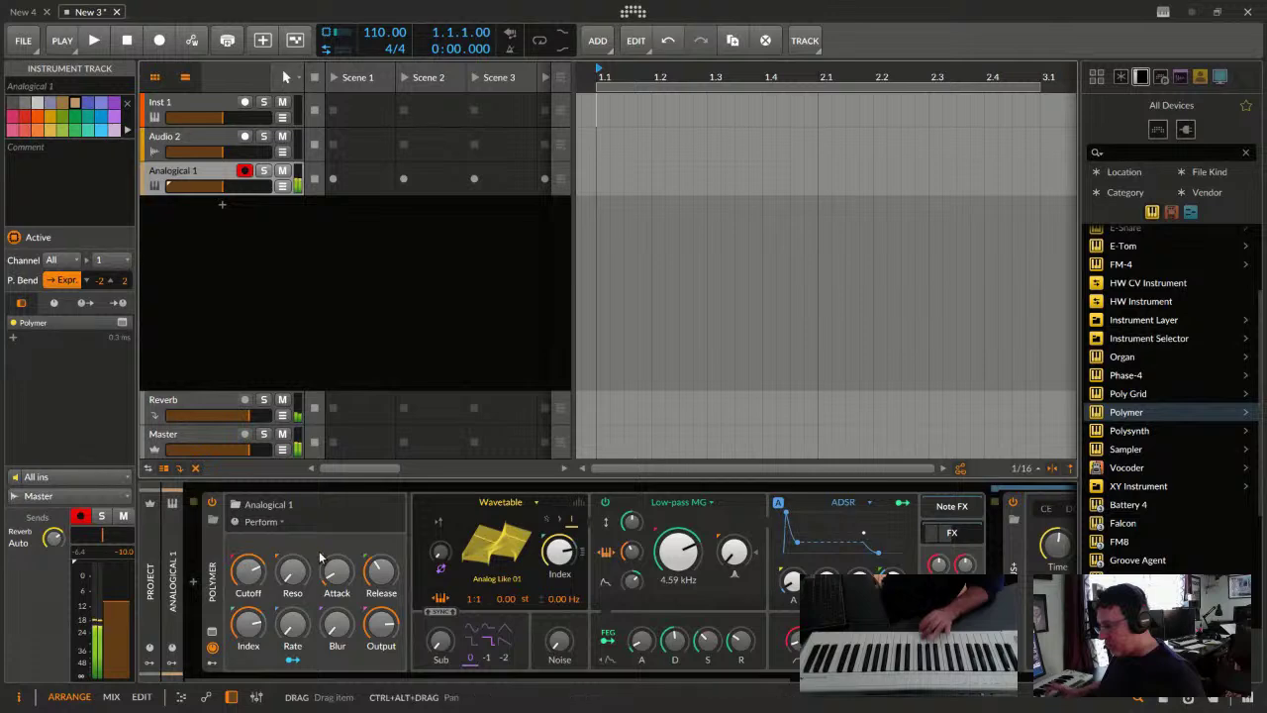
{"action": "left_click_drag", "start_coordinate": [252, 630], "coordinate": [247, 631]}
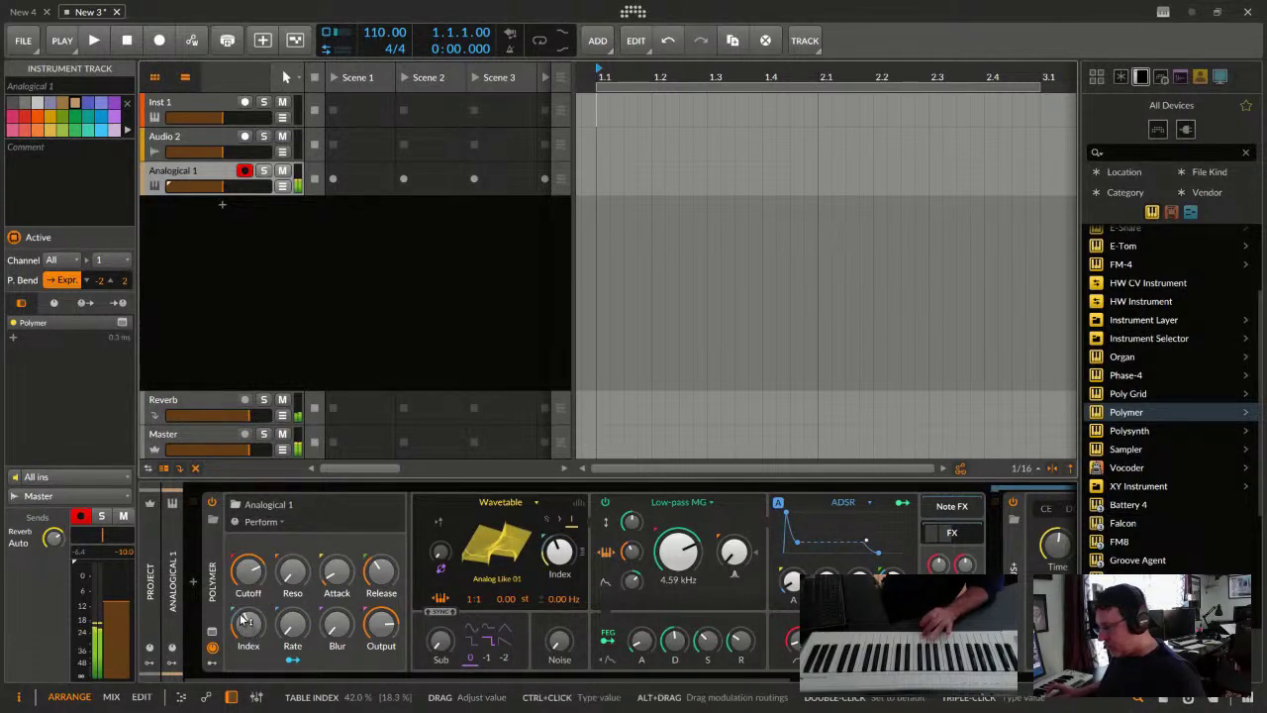
Delete the LFO modulator that controls Polymer's wavetable Index
{"action": "left_click", "coordinate": [293, 661]}
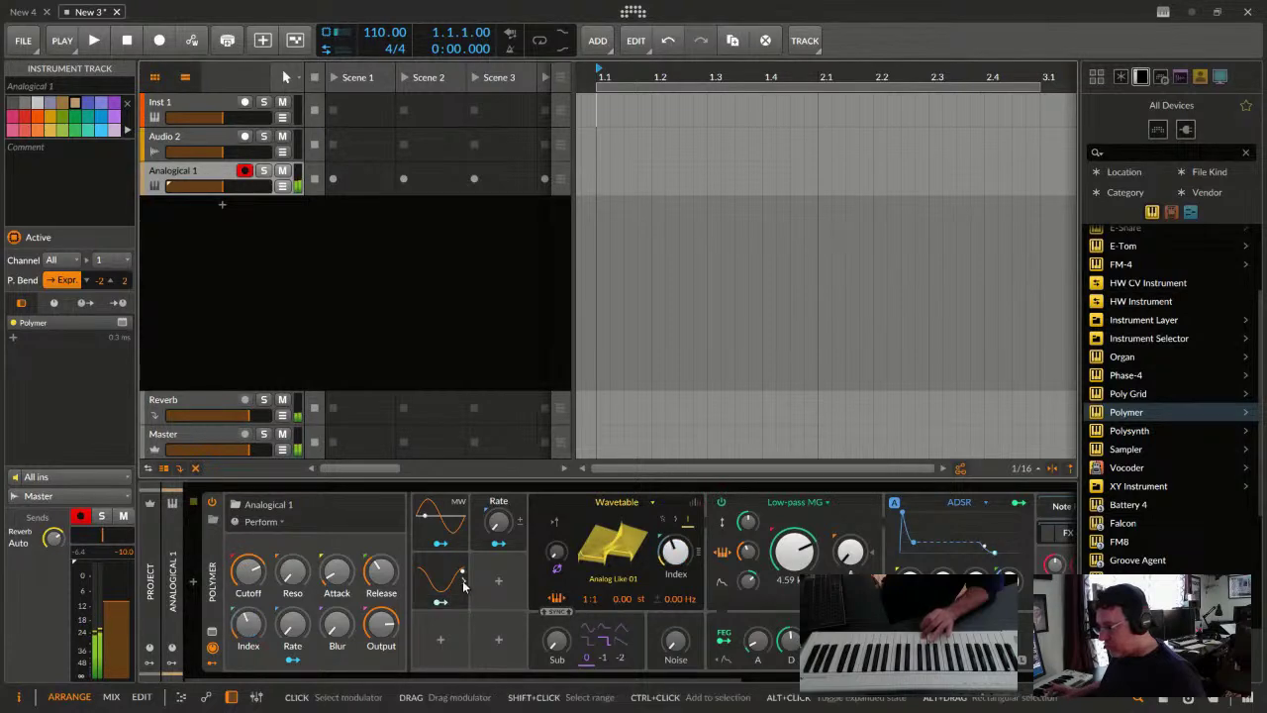
{"action": "left_click", "coordinate": [439, 603]}
{"action": "right_click", "coordinate": [443, 600]}
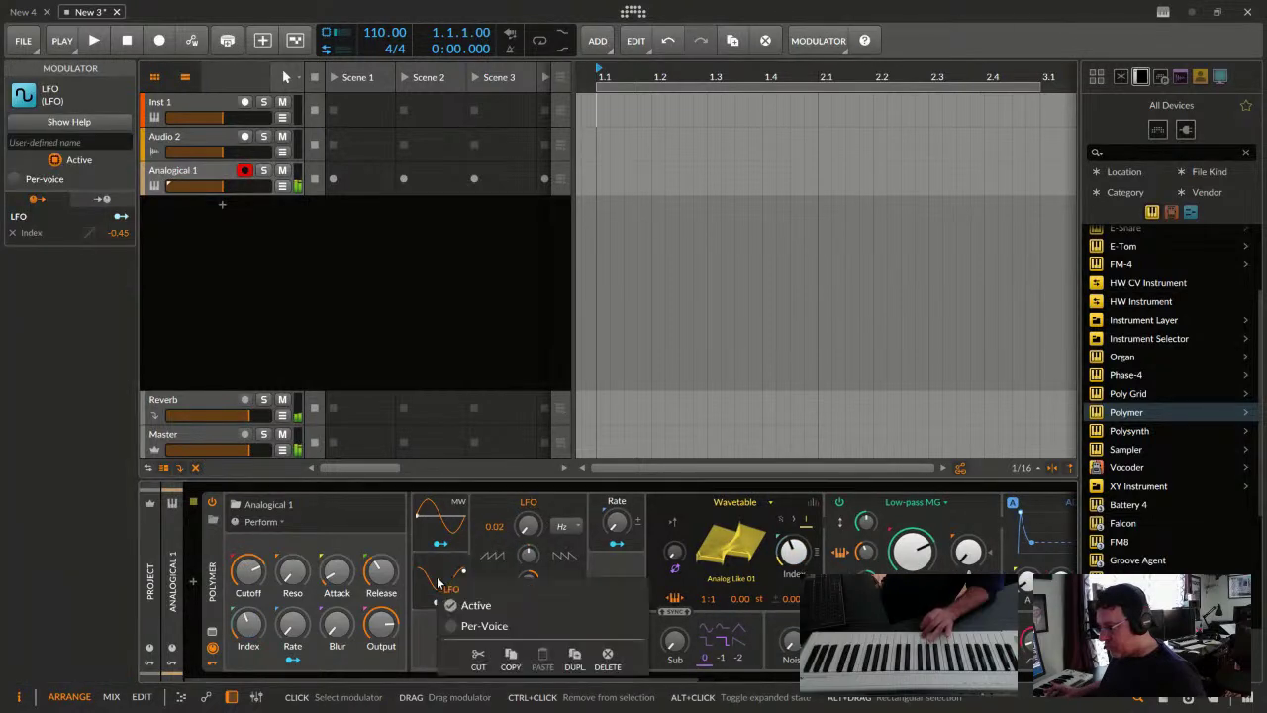
{"action": "left_click", "coordinate": [608, 659]}
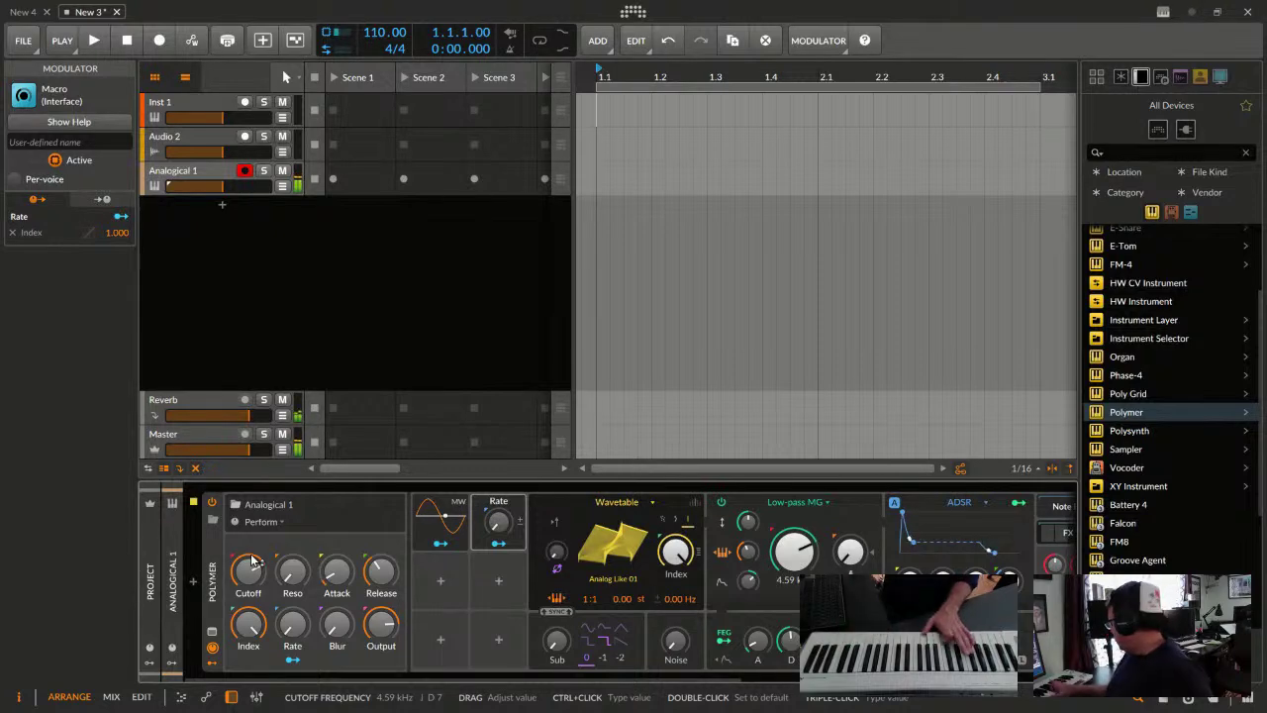
Map the Cutoff control of Polymer's Analogical 1 preset to the hardware MIDI controller
{"action": "right_click", "coordinate": [241, 574]}
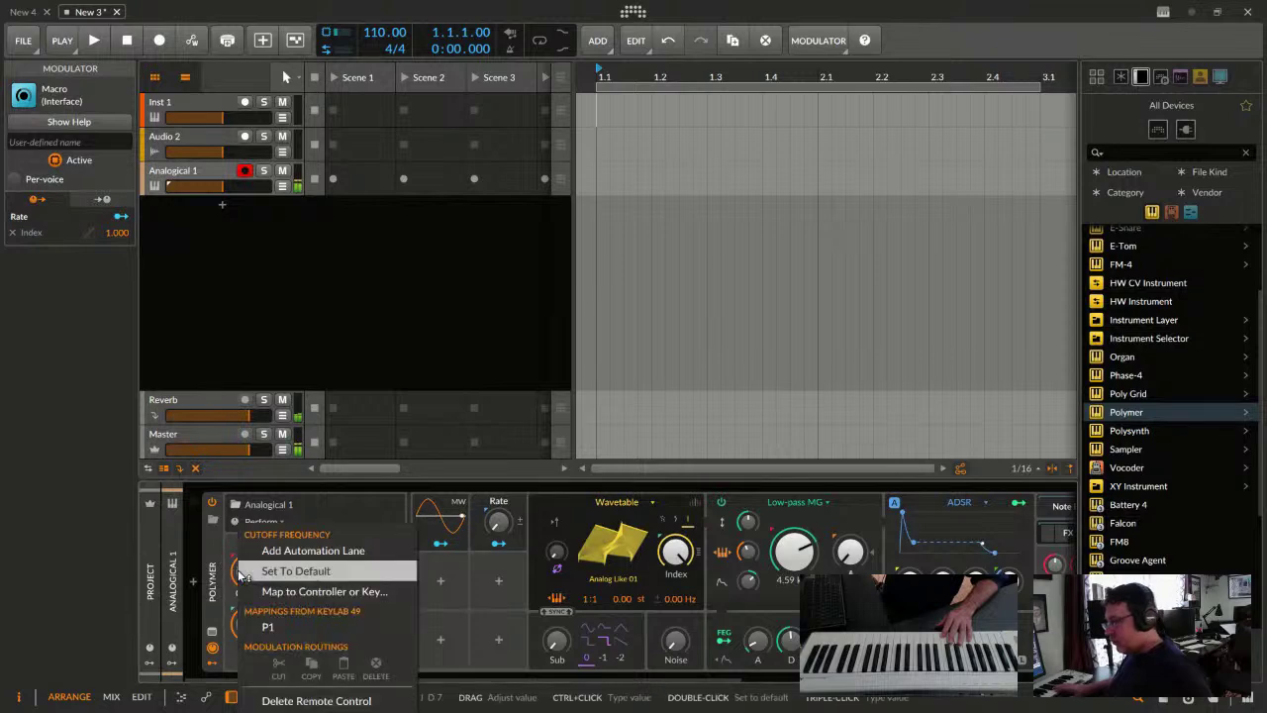
{"action": "left_click", "coordinate": [298, 591]}
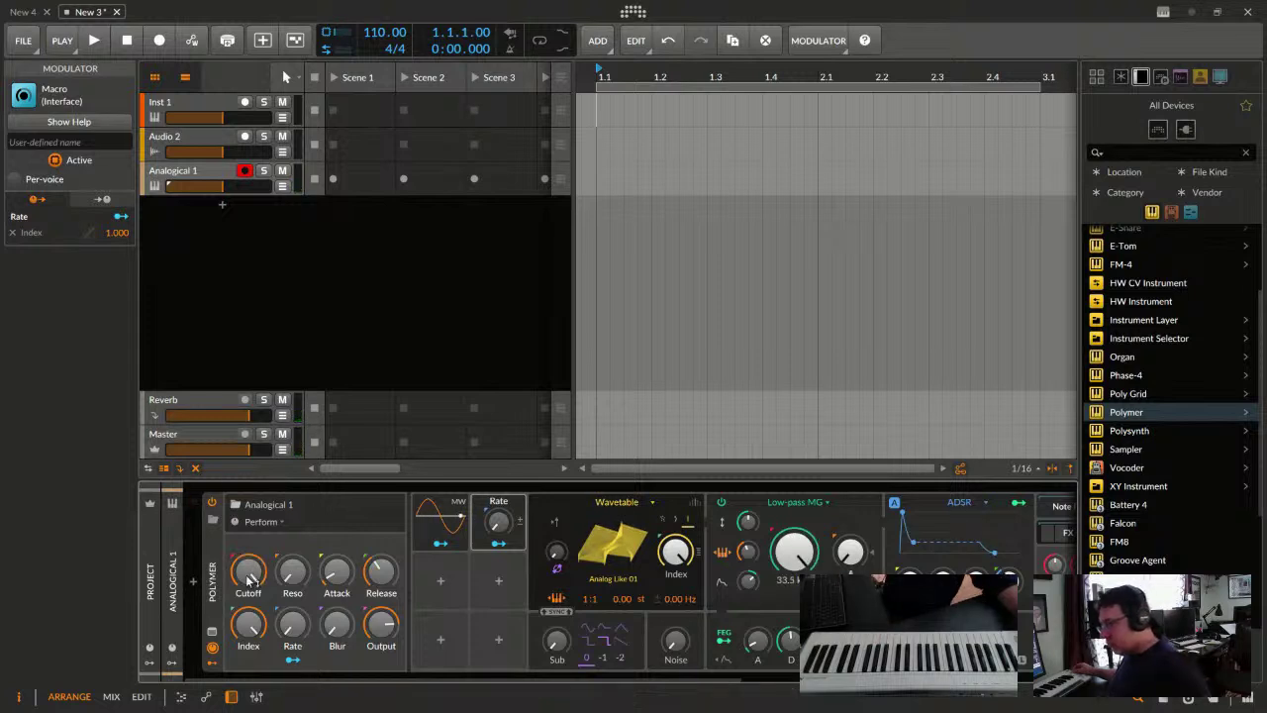
{"action": "right_click", "coordinate": [249, 578]}
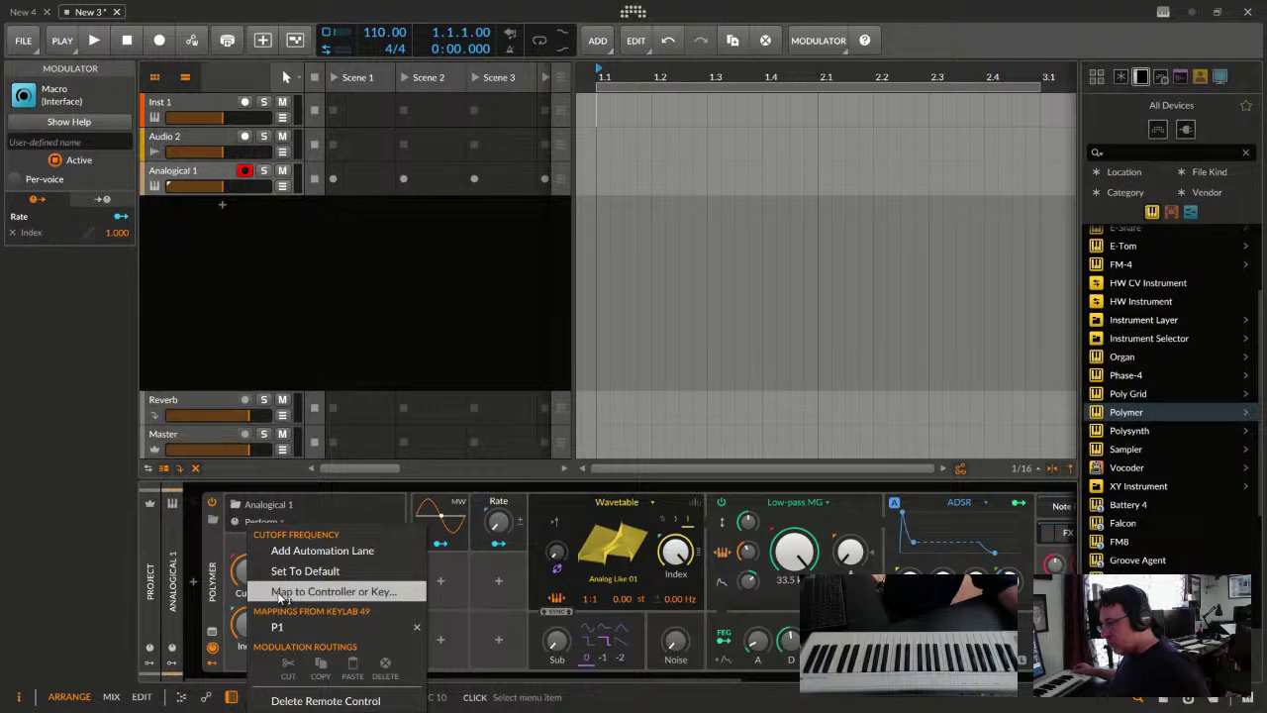
{"action": "left_click", "coordinate": [278, 592]}
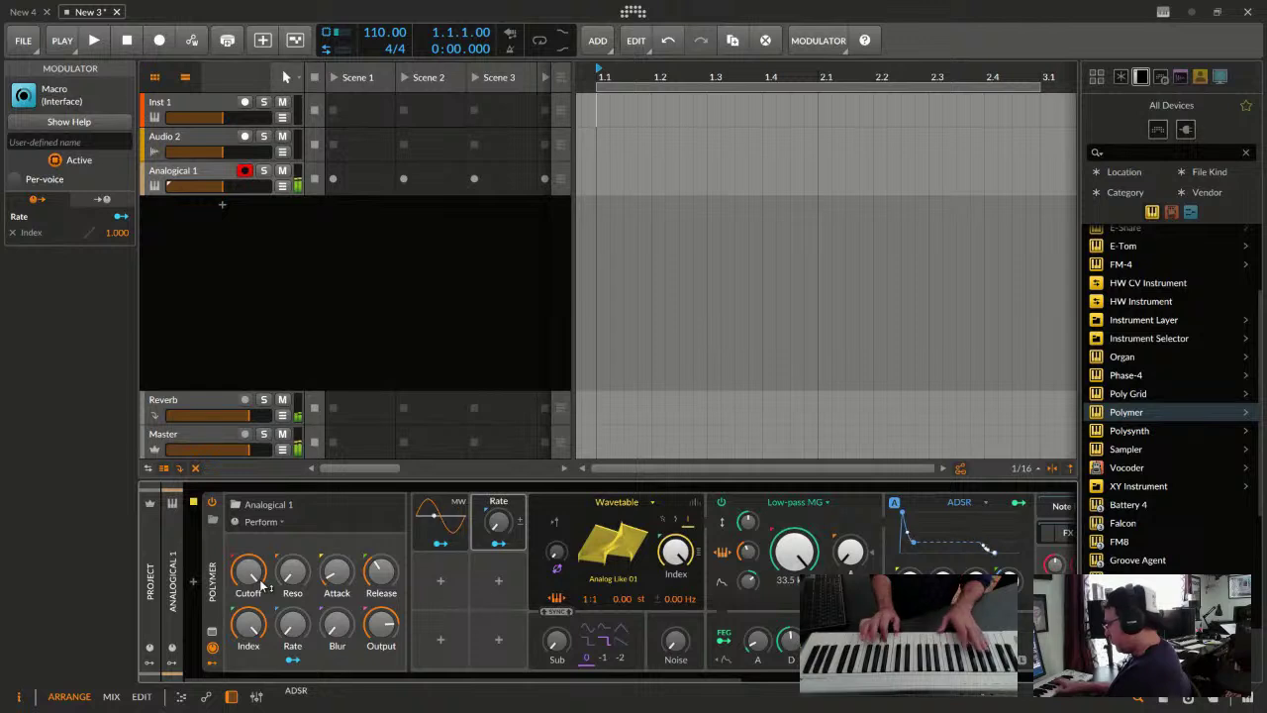
Load the Analogical 2 preset into Polymer and raise its Cutoff to 2.05 kHz
{"action": "left_click", "coordinate": [211, 518]}
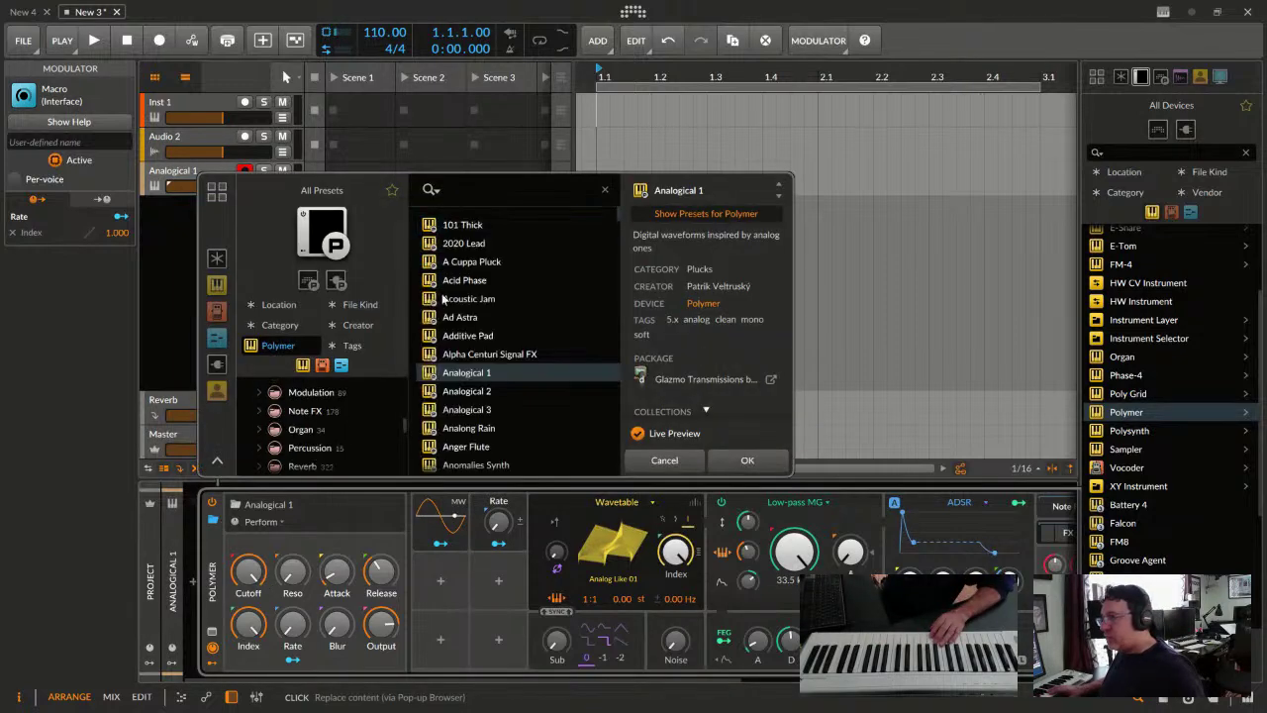
{"action": "left_click", "coordinate": [471, 392]}
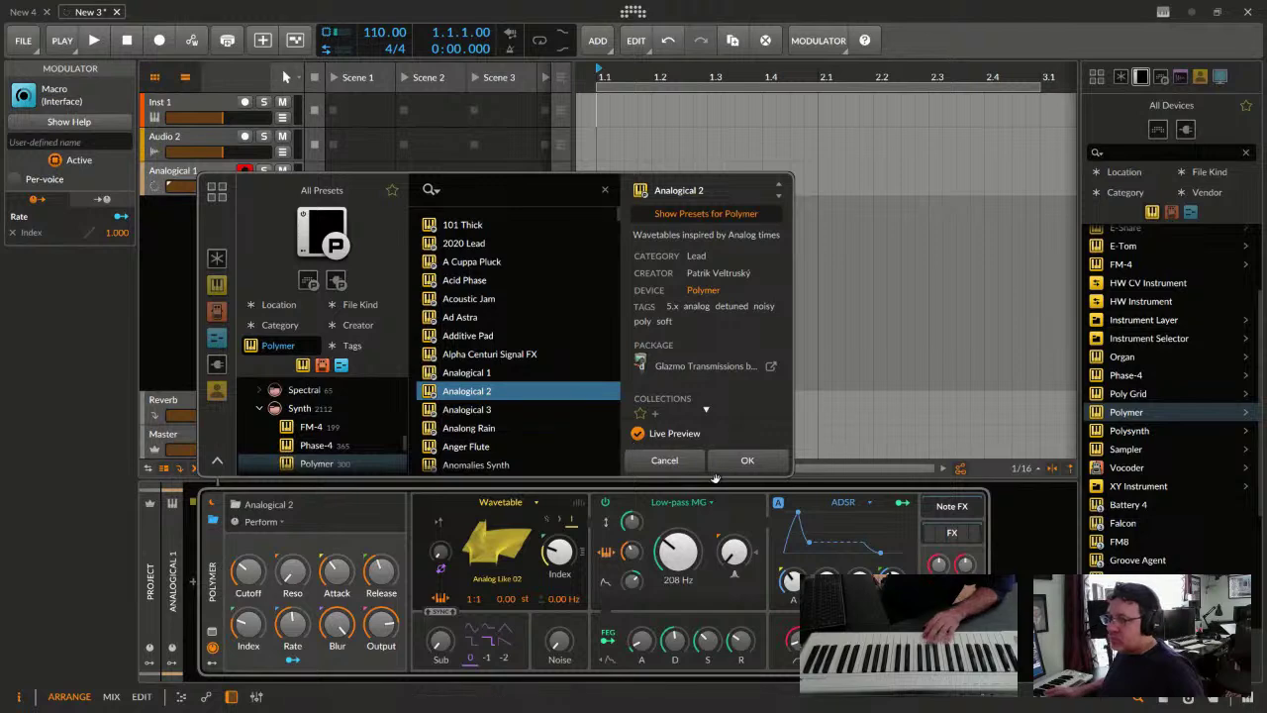
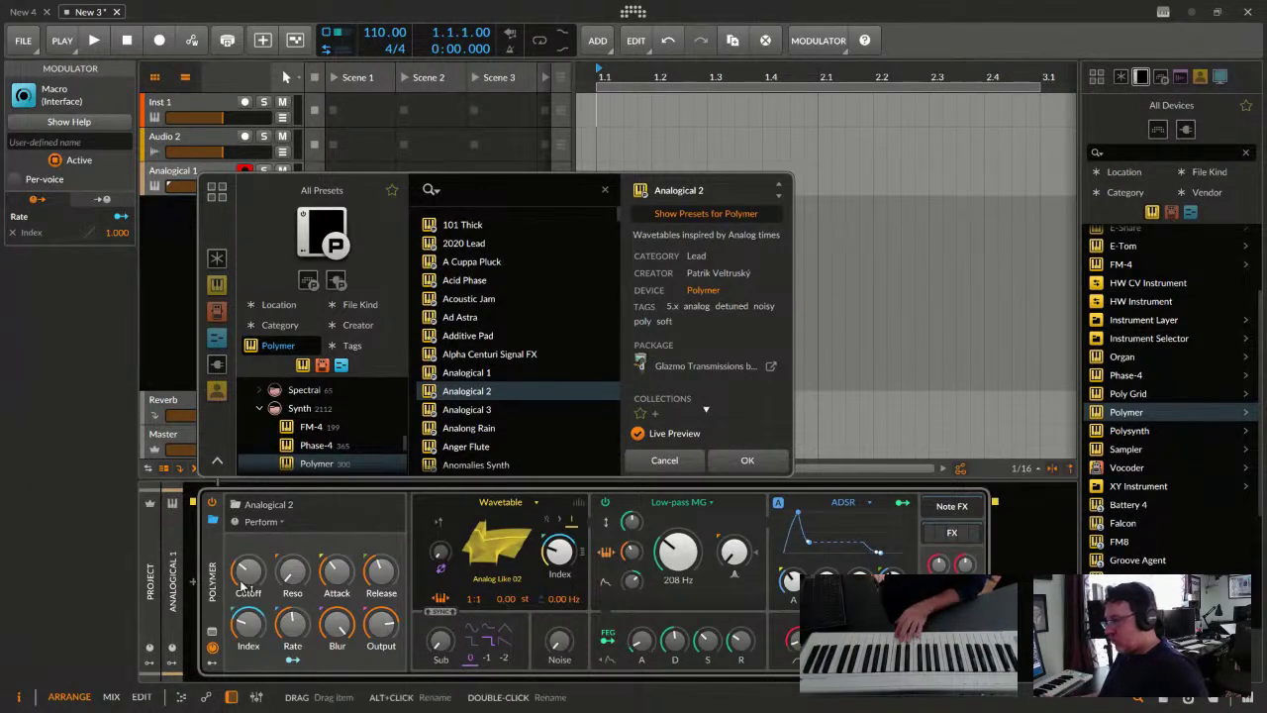
{"action": "mouse_move", "coordinate": [249, 574]}
{"action": "left_click_drag", "start_coordinate": [249, 576], "coordinate": [251, 573]}
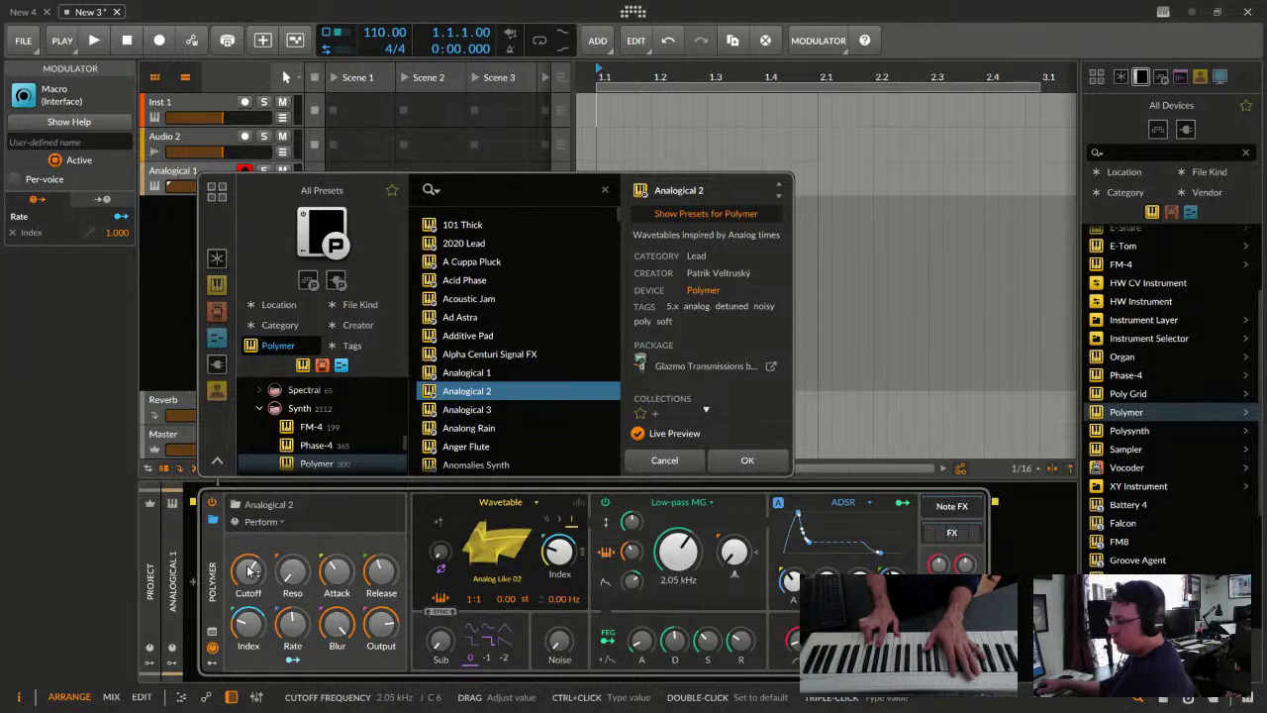
Audition the Polymer presets Analogical 3, Analong Rain, Anger Flute, Anomalies Synth, Apple Lead and Anterior Motives
{"action": "key", "text": "Down"}
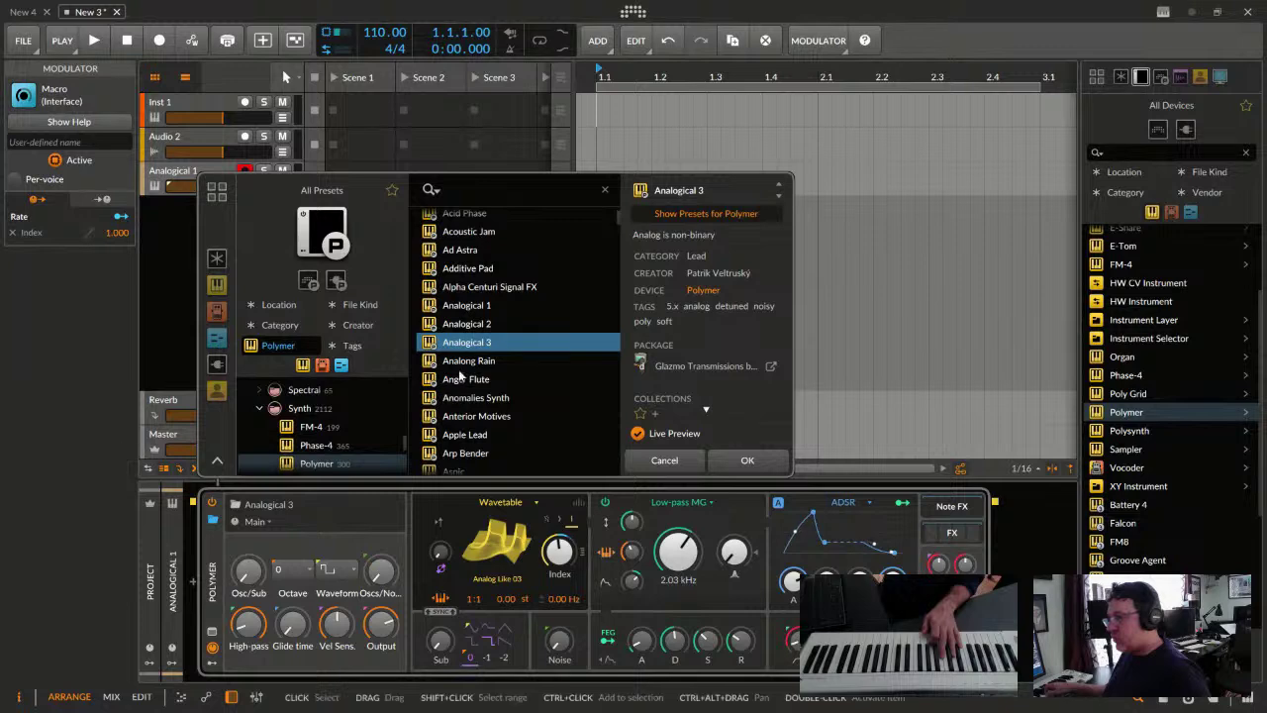
{"action": "left_click", "coordinate": [485, 363]}
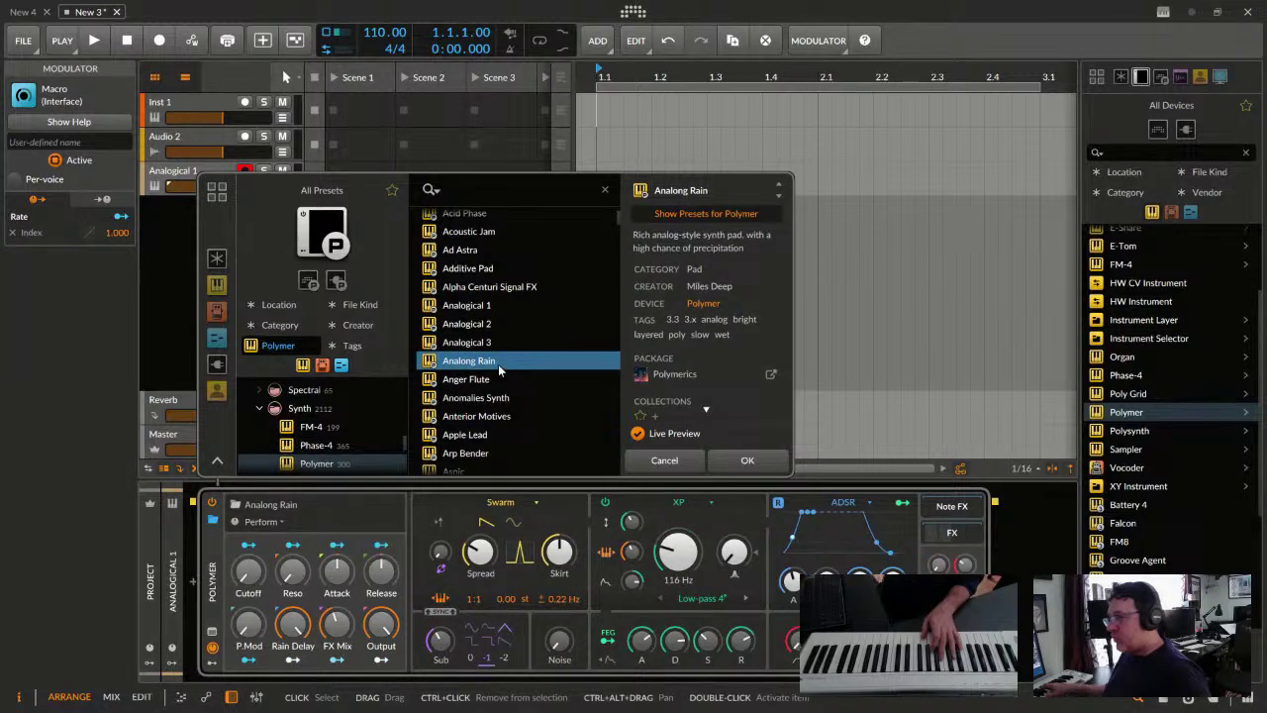
{"action": "left_click", "coordinate": [481, 380]}
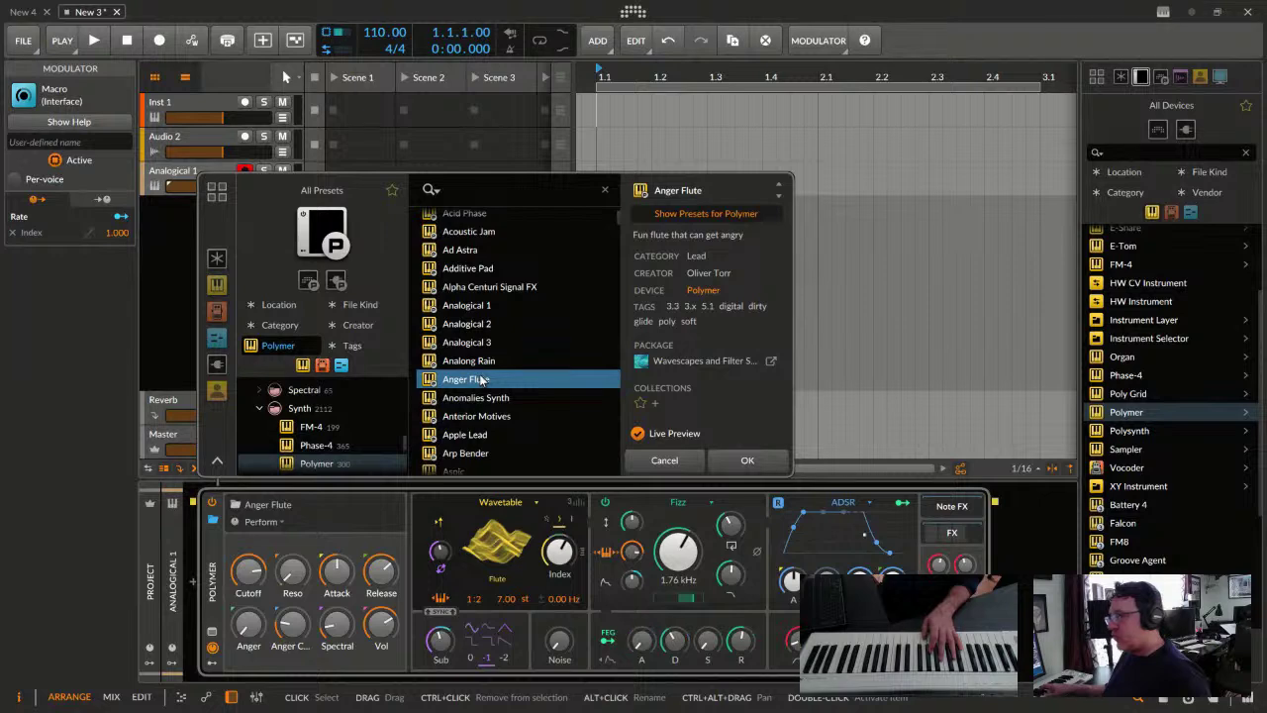
{"action": "left_click", "coordinate": [518, 397]}
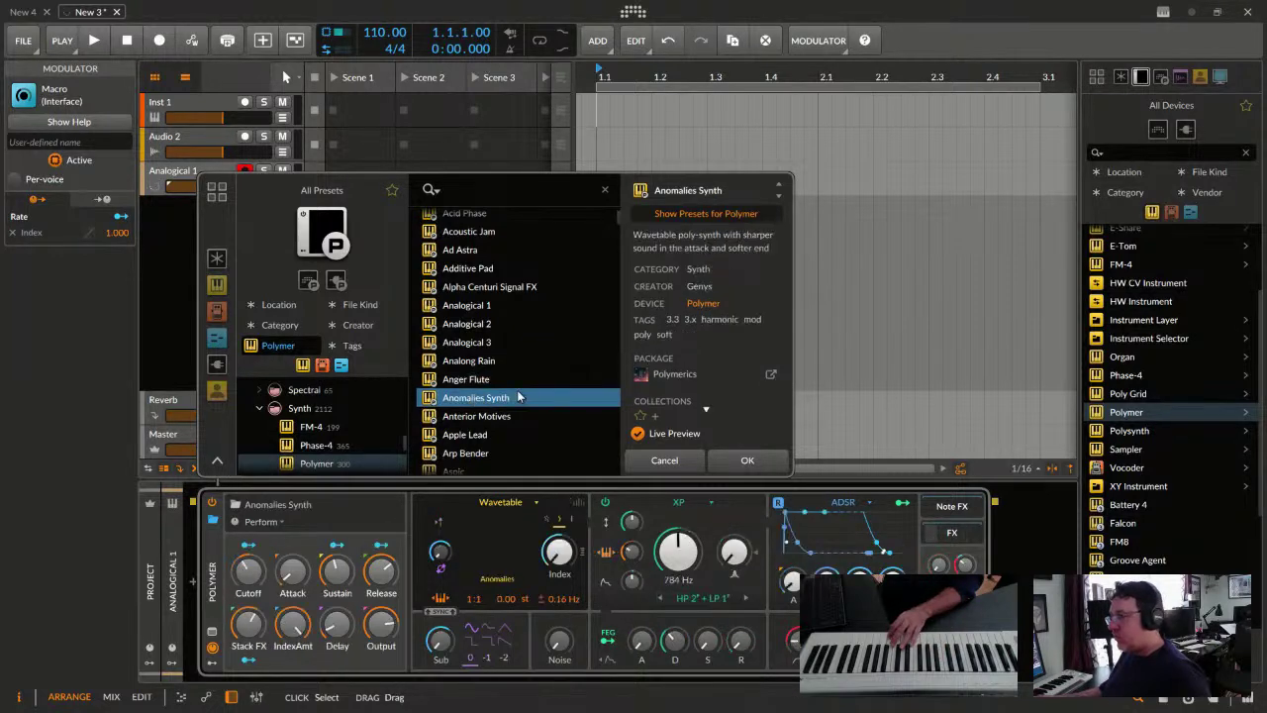
{"action": "left_click", "coordinate": [470, 433]}
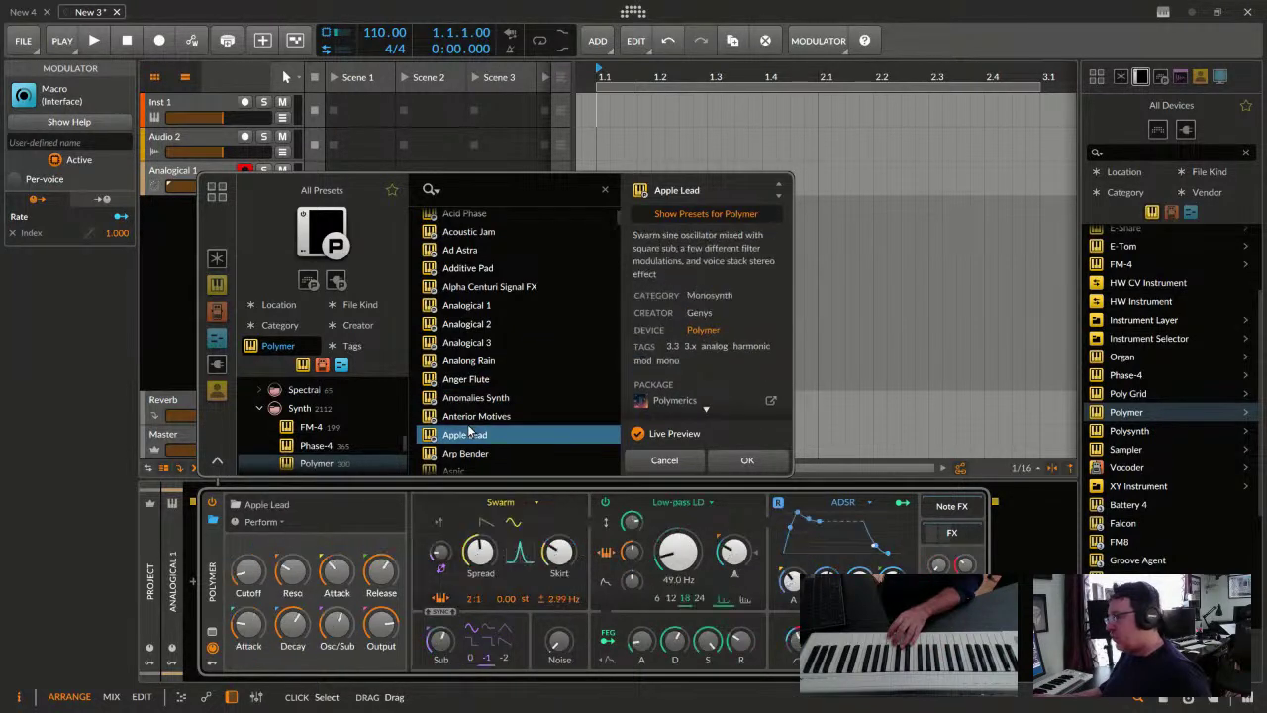
{"action": "left_click", "coordinate": [492, 419]}
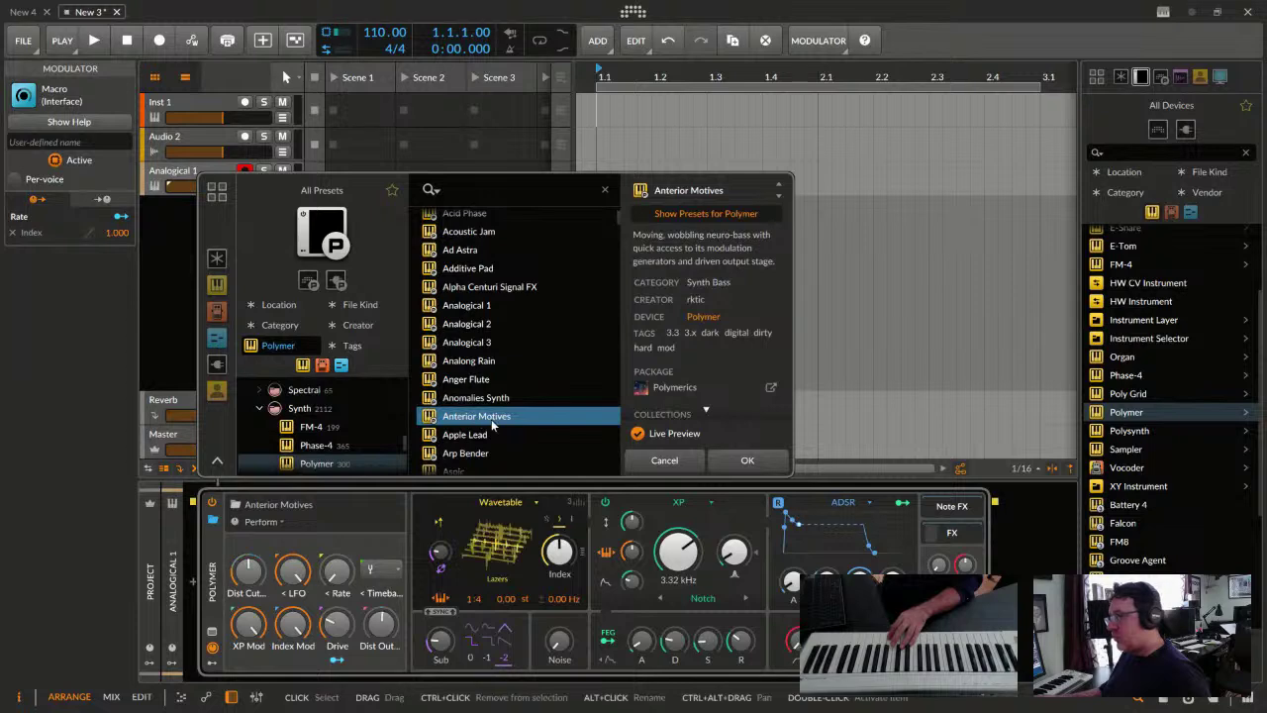
Load the Arp Bender preset and try different BendPitch settings
{"action": "left_click", "coordinate": [461, 455]}
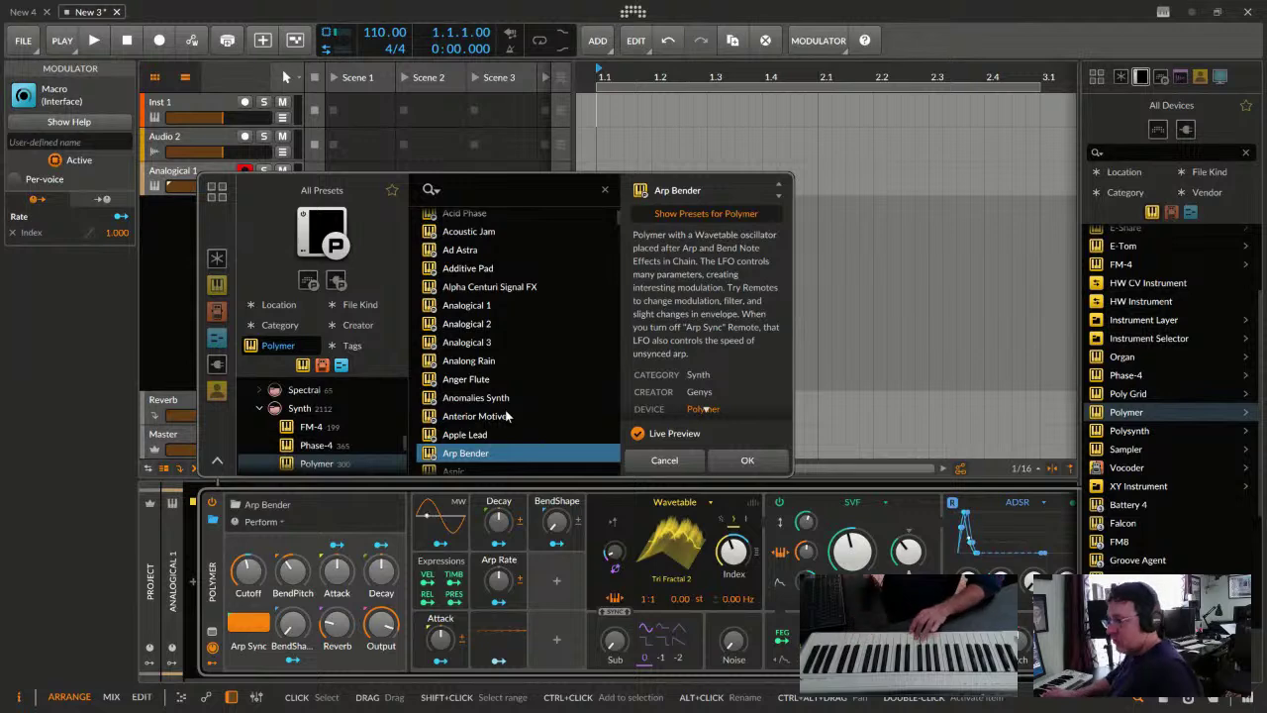
{"action": "double_click", "coordinate": [564, 528]}
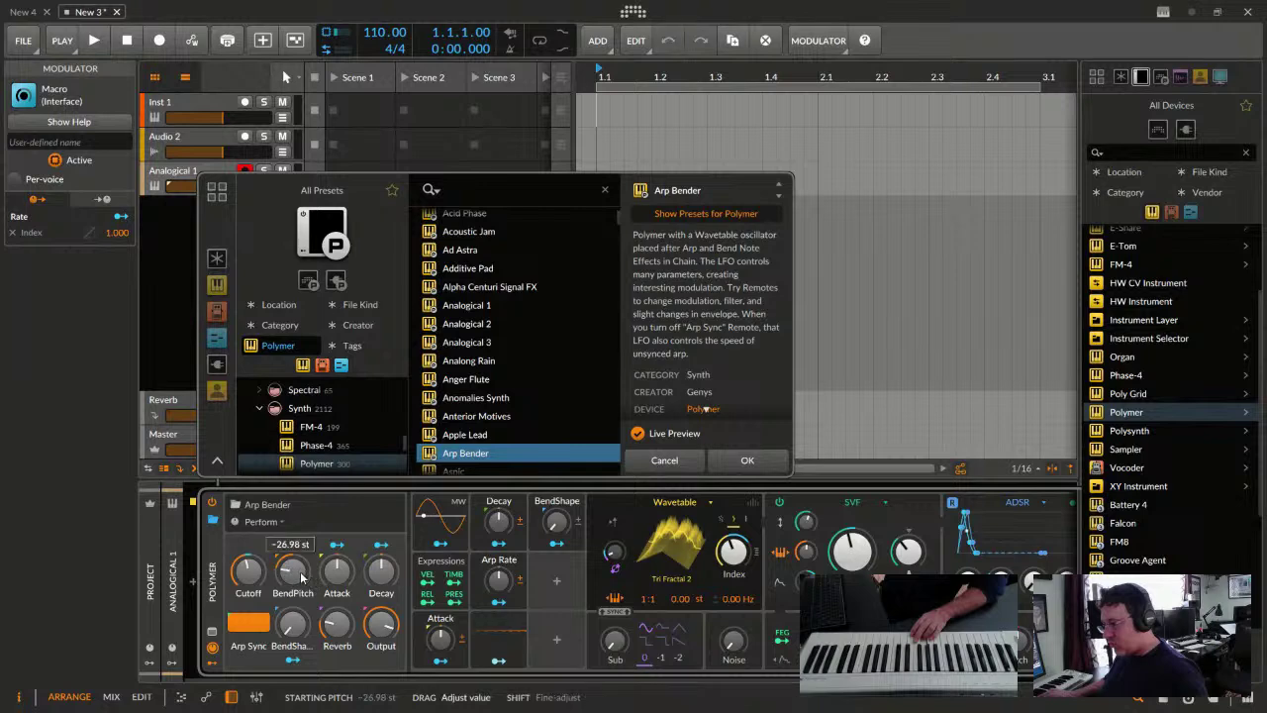
{"action": "mouse_move", "coordinate": [302, 577]}
{"action": "left_mouse_down"}
{"action": "mouse_move", "coordinate": [302, 563]}
{"action": "mouse_move", "coordinate": [302, 574]}
{"action": "left_mouse_up"}
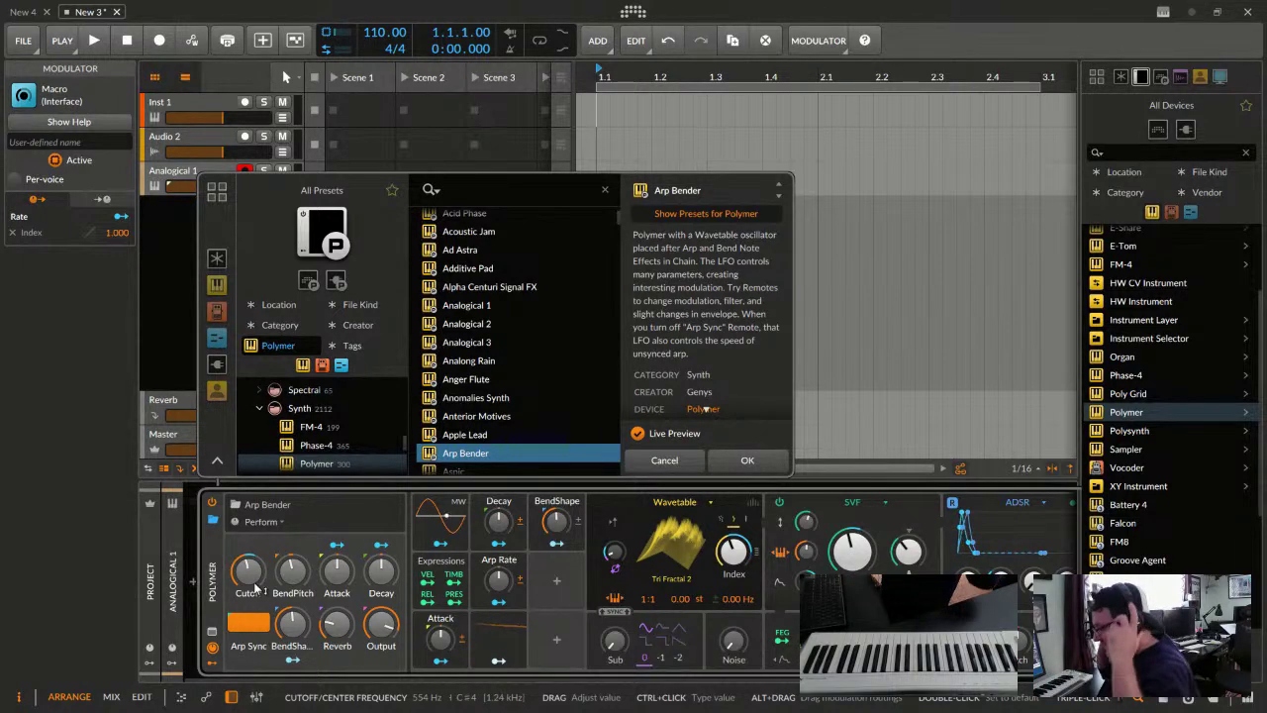
Audition the Aspic preset, load Athwart History and lower its filter Cutoff to 21.7 Hz
{"action": "scroll", "coordinate": [506, 354], "scroll_direction": "down", "scroll_amount": 3}
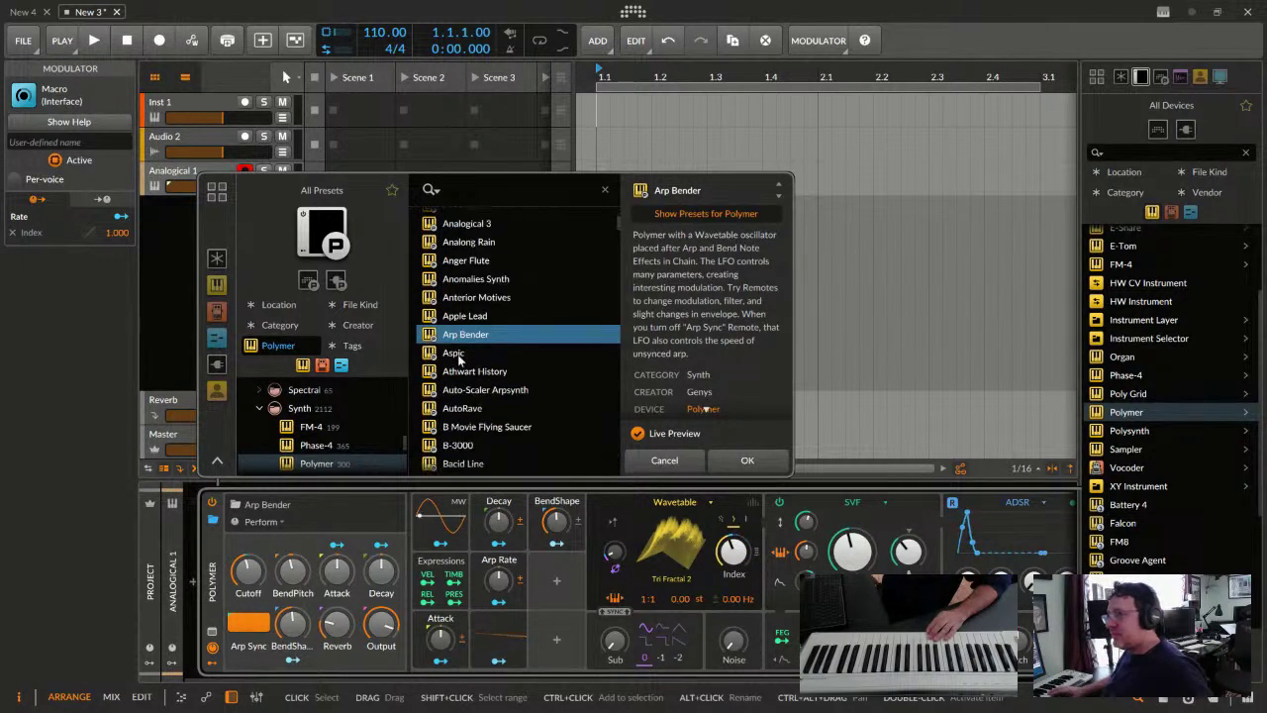
{"action": "left_click", "coordinate": [464, 358]}
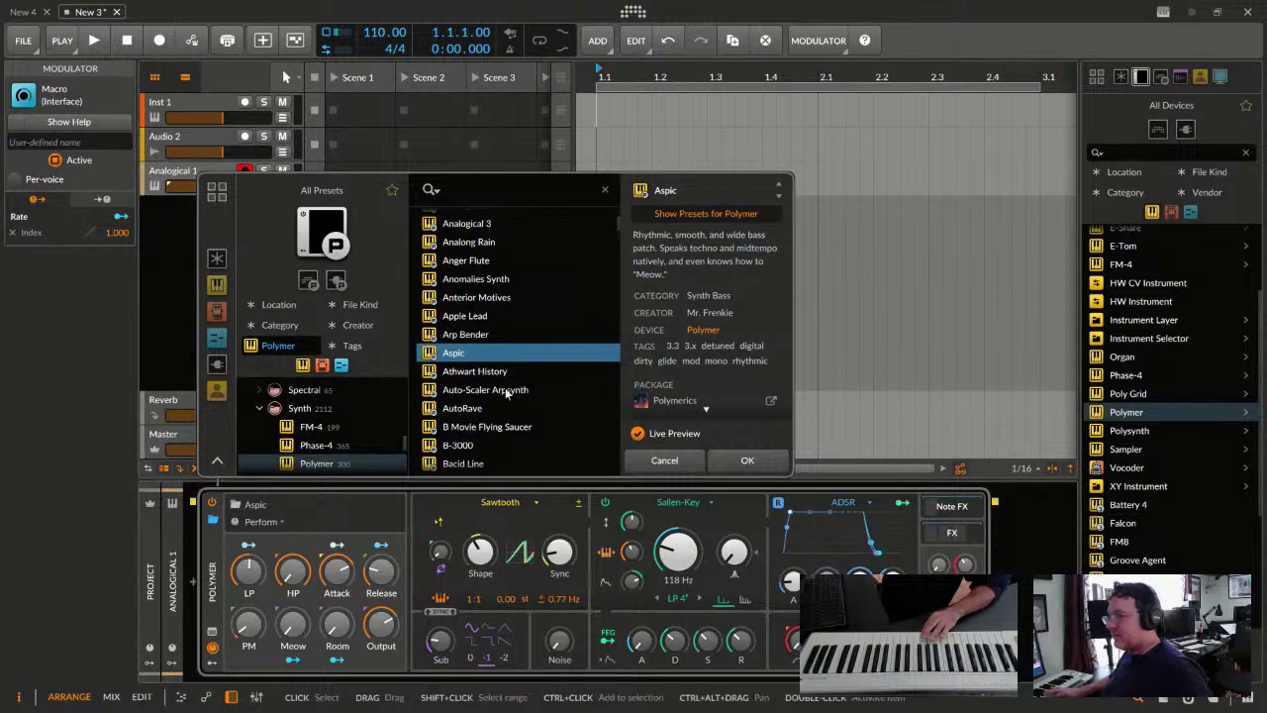
{"action": "left_click", "coordinate": [463, 375]}
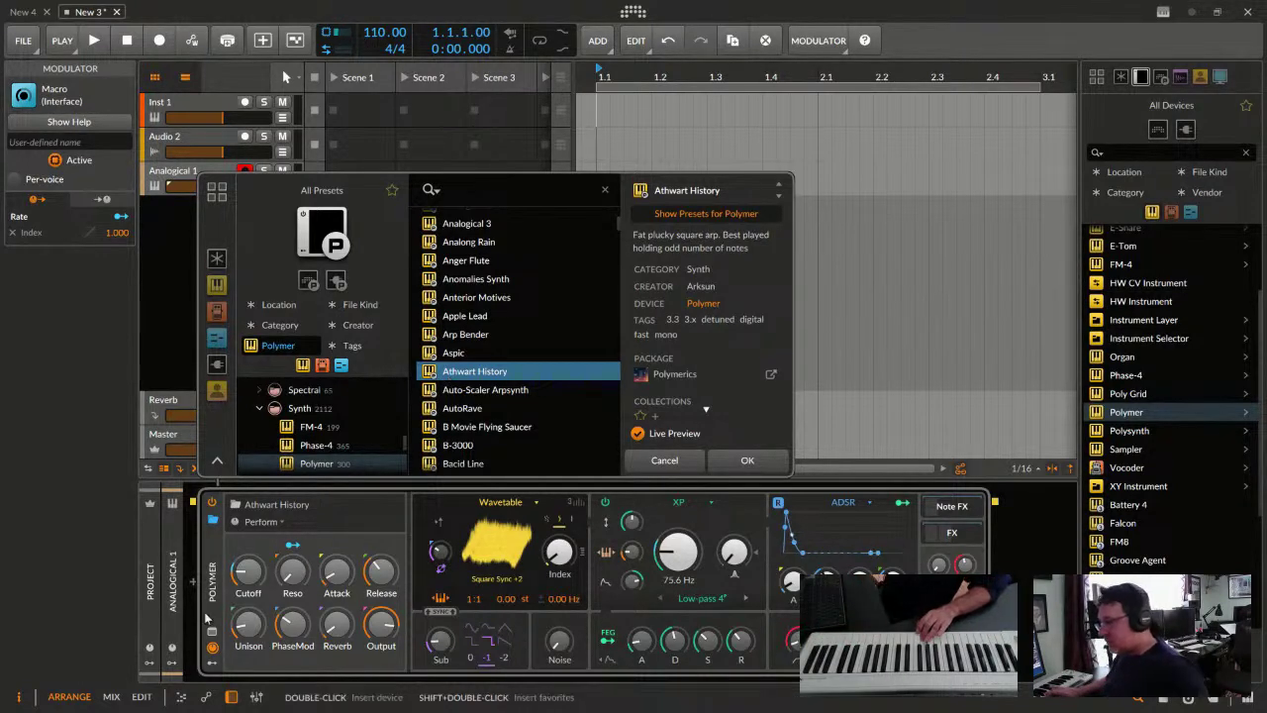
{"action": "scroll", "coordinate": [253, 572], "scroll_direction": "down", "scroll_amount": 10}
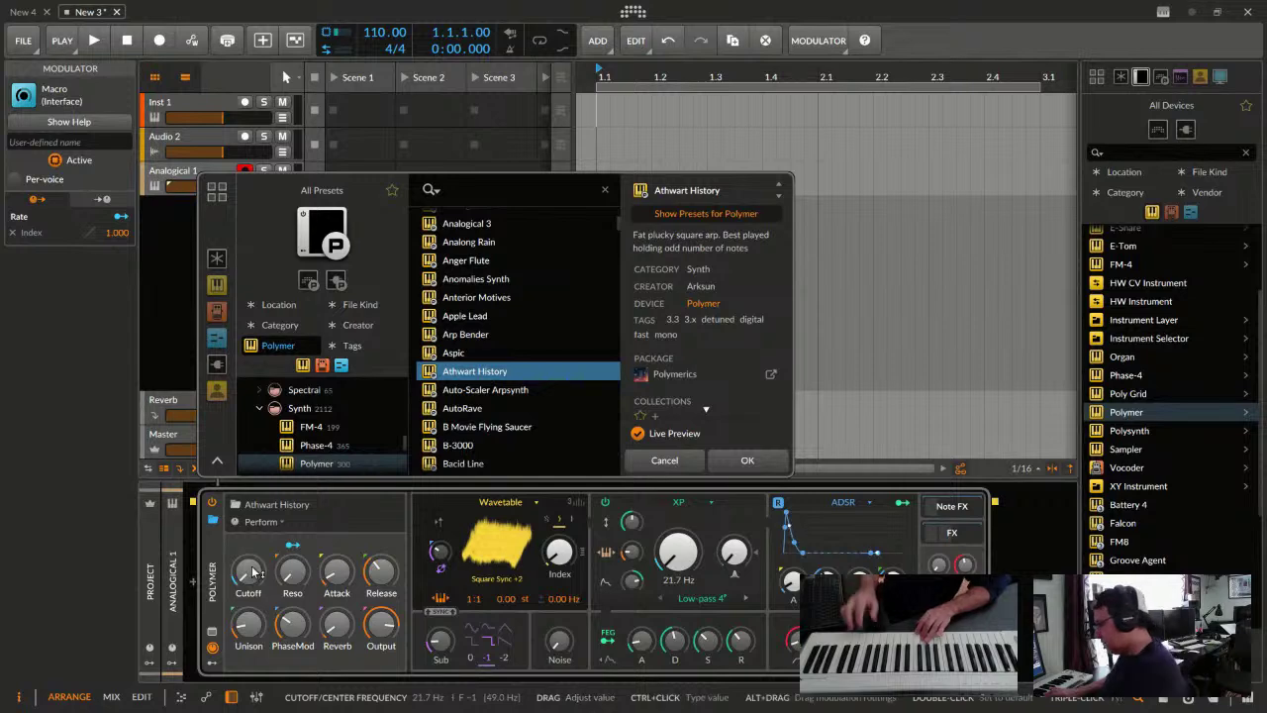